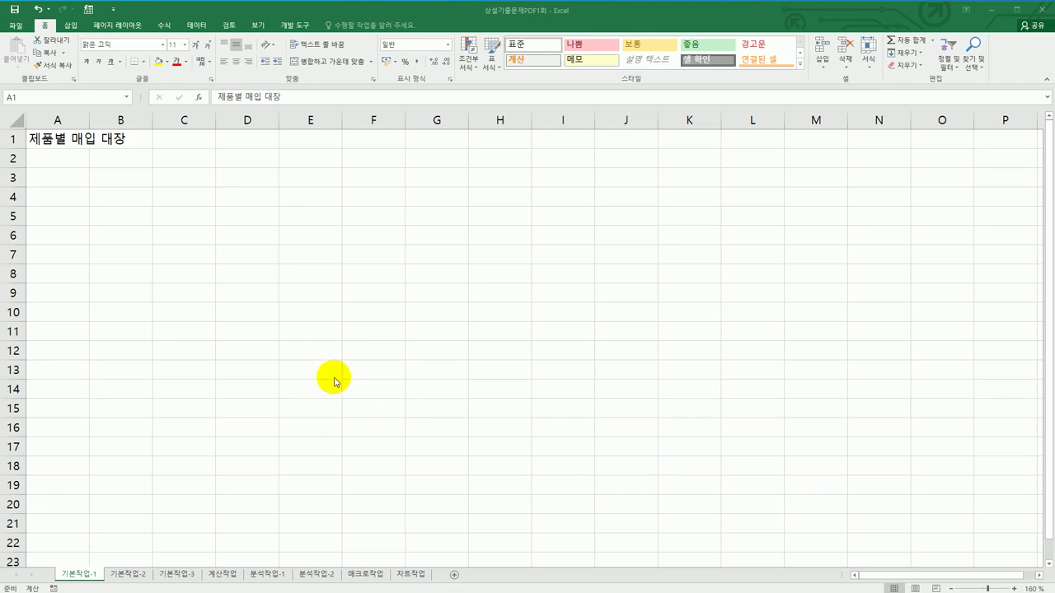
{"action": "left_click", "coordinate": [64, 183]}
{"action": "left_click_drag", "start_coordinate": [63, 183], "coordinate": [372, 365]}
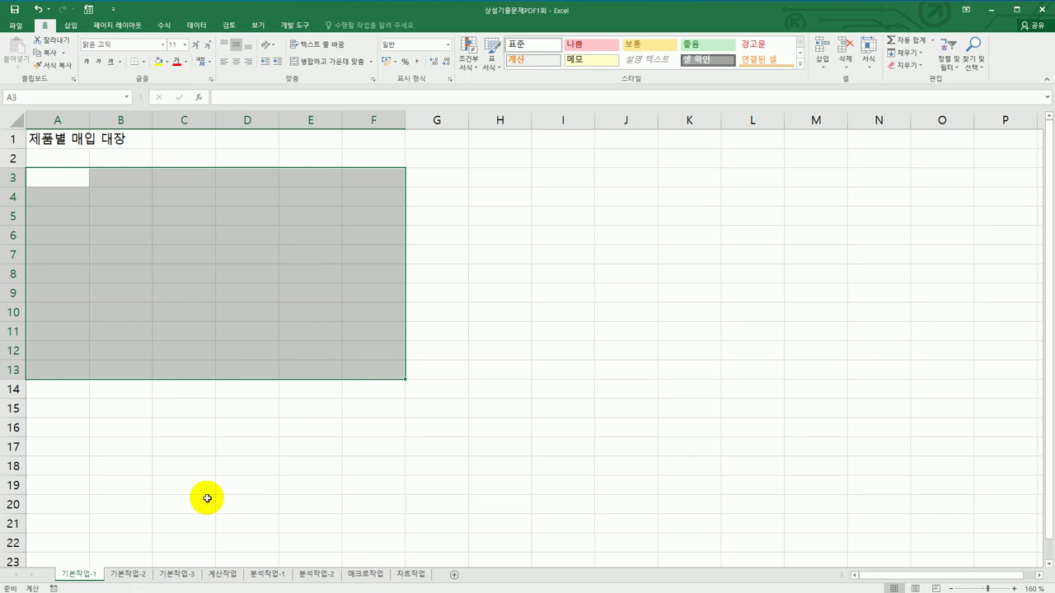
On the 기본작업-2 sheet, merge and center the title across B1:H1 and set its font to 새굴림, size 16.
{"action": "left_click", "coordinate": [123, 573]}
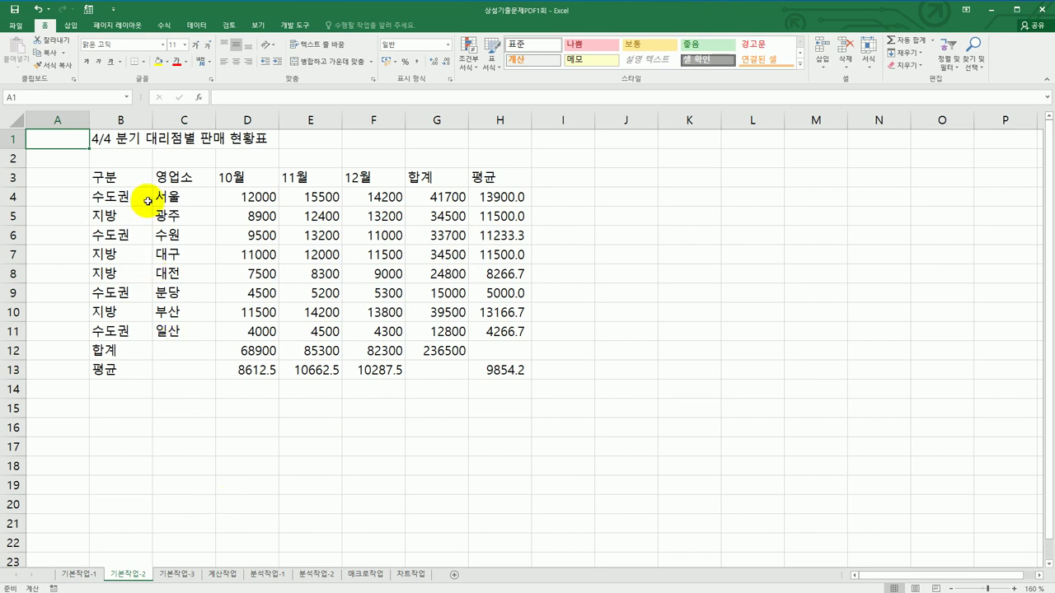
{"action": "left_click", "coordinate": [120, 141]}
{"action": "left_click_drag", "start_coordinate": [119, 140], "coordinate": [476, 146]}
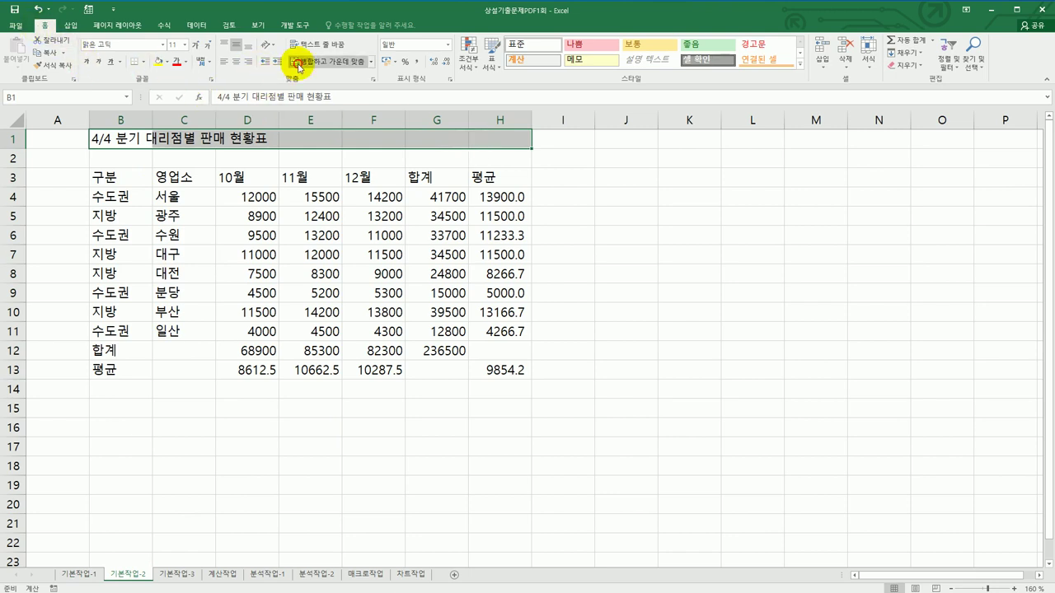
{"action": "left_click", "coordinate": [298, 65]}
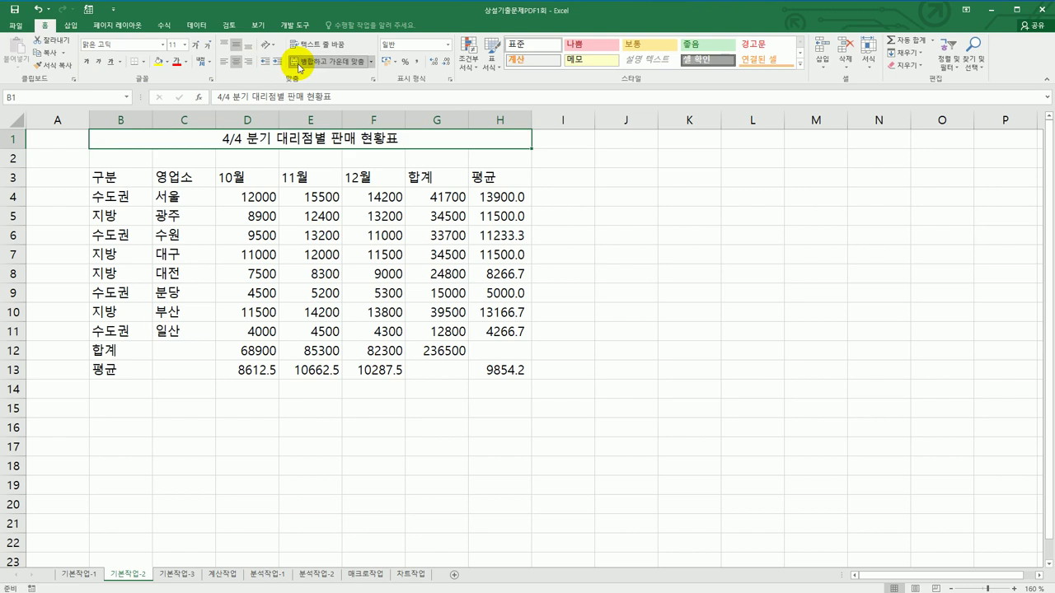
{"action": "left_click", "coordinate": [162, 51]}
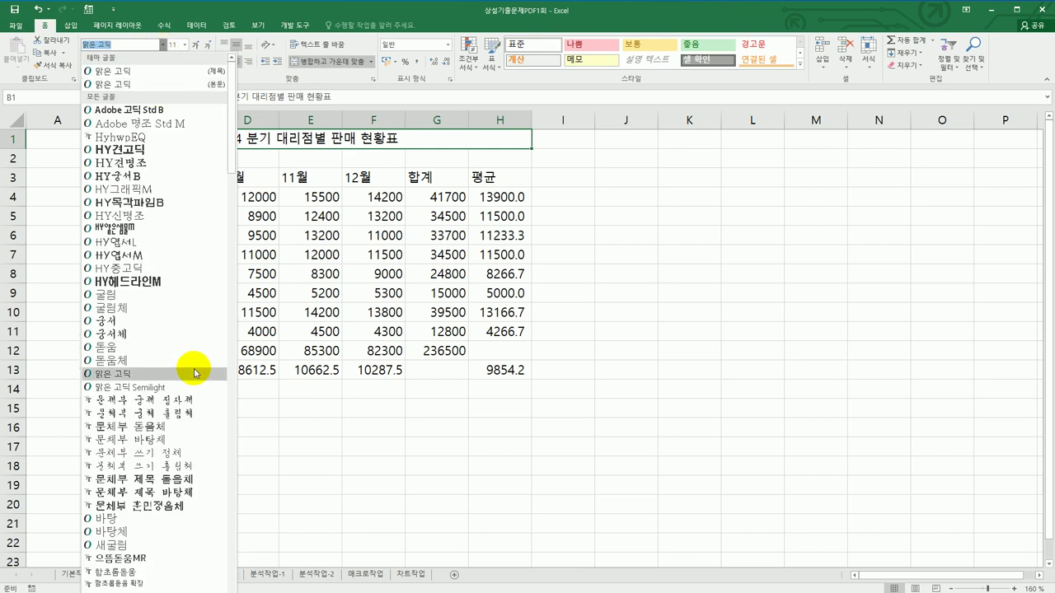
{"action": "left_click", "coordinate": [141, 540]}
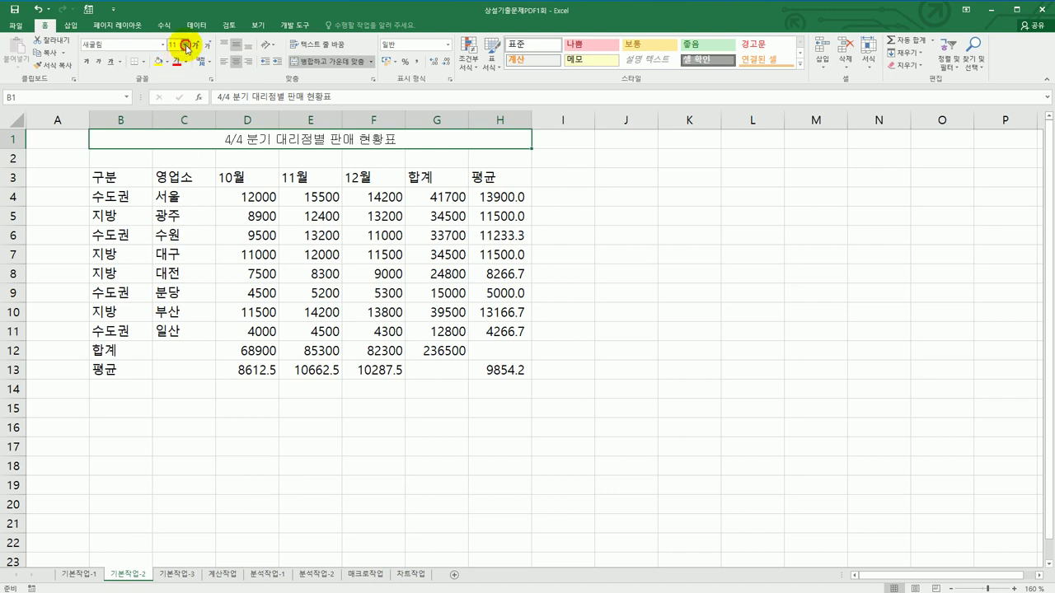
{"action": "left_click", "coordinate": [186, 45]}
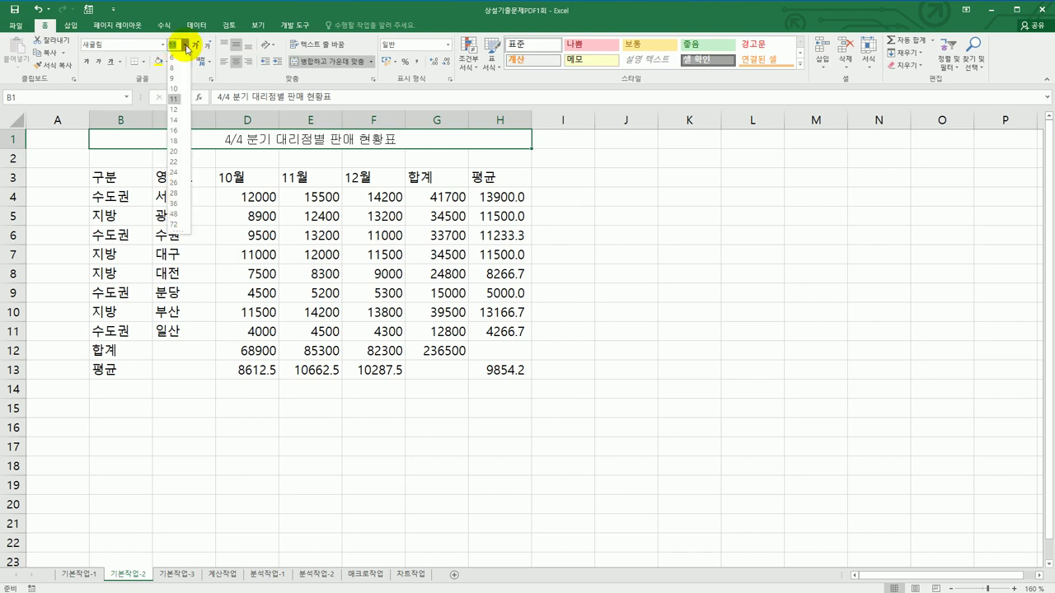
{"action": "left_click", "coordinate": [180, 131]}
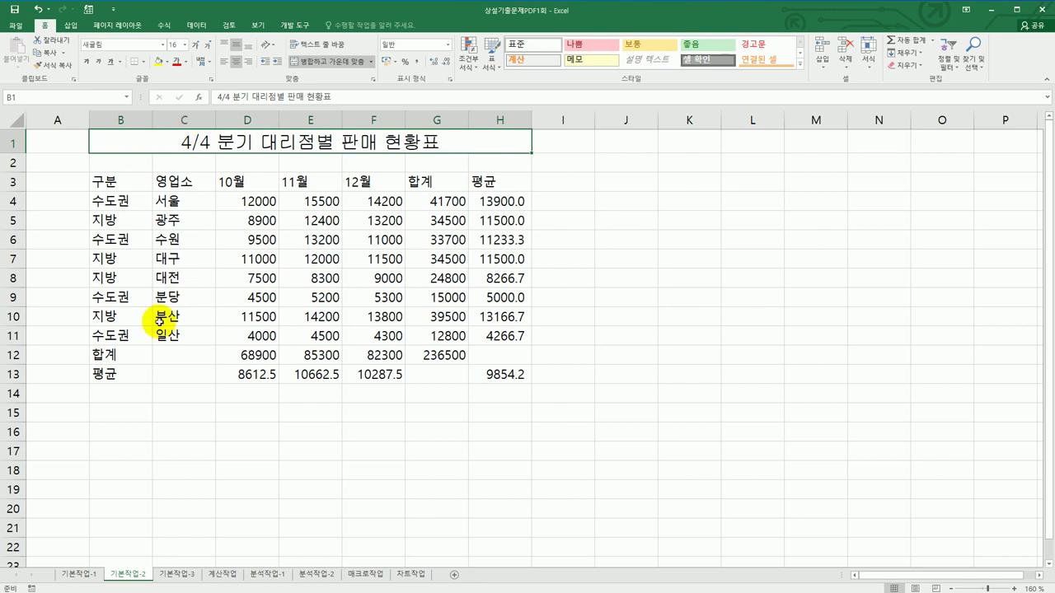
Merge and center the 합계 label across B12:C12 and the 평균 label across B13:C13.
{"action": "left_click_drag", "start_coordinate": [130, 360], "coordinate": [160, 375]}
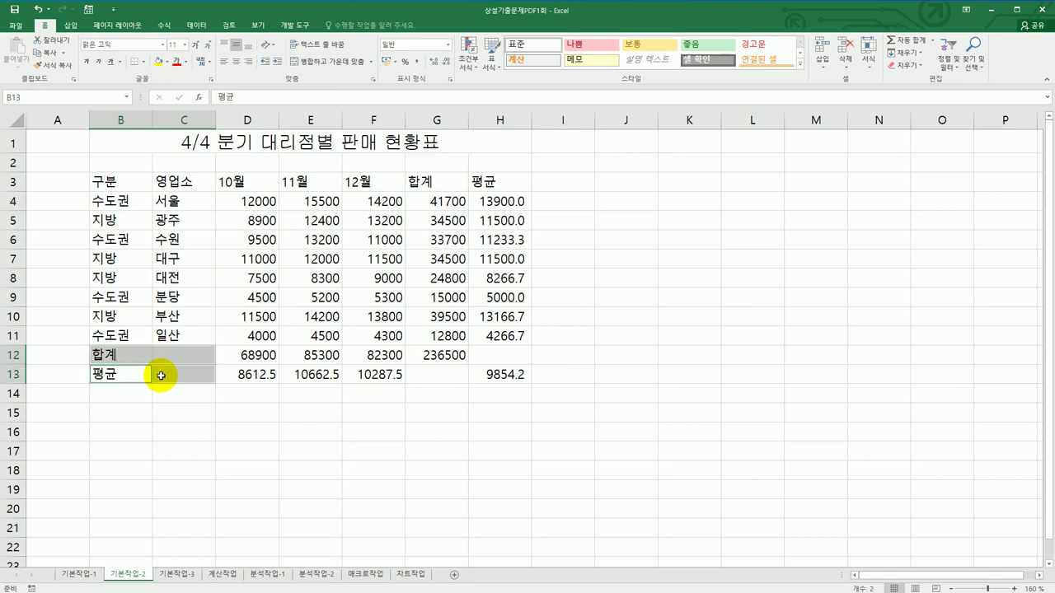
{"action": "left_click", "coordinate": [317, 71]}
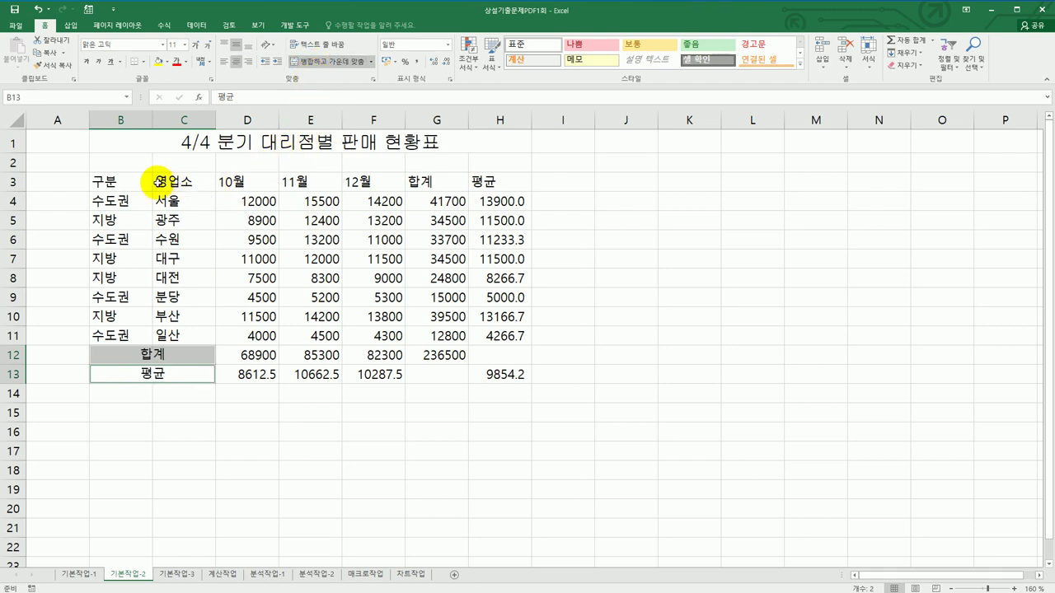
Fill the header cells B3:H3 with the standard orange color and center their text horizontally.
{"action": "left_click", "coordinate": [129, 182]}
{"action": "left_click_drag", "start_coordinate": [129, 182], "coordinate": [478, 188]}
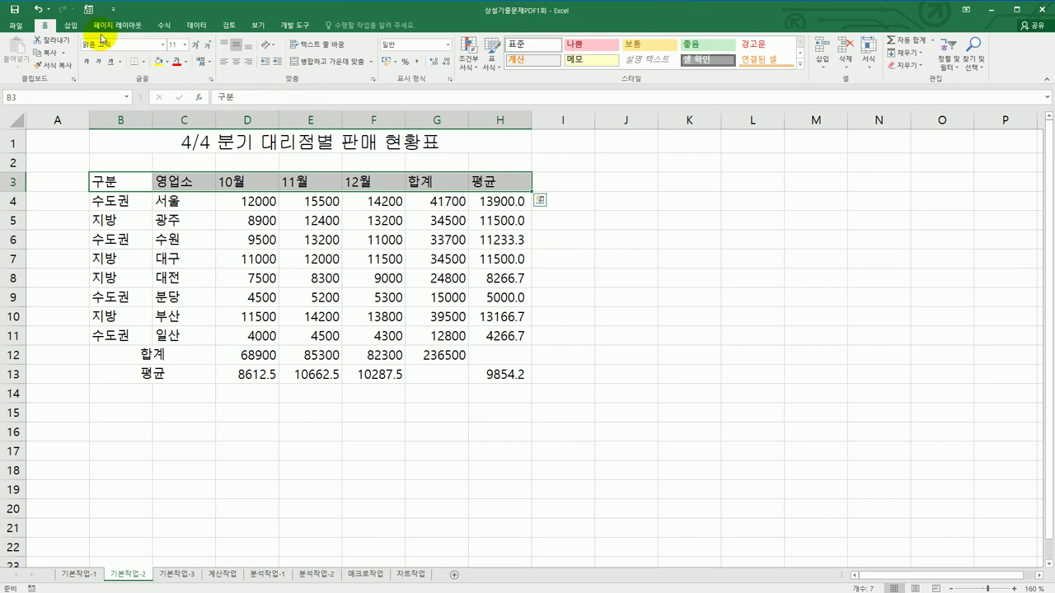
{"action": "left_click", "coordinate": [170, 69]}
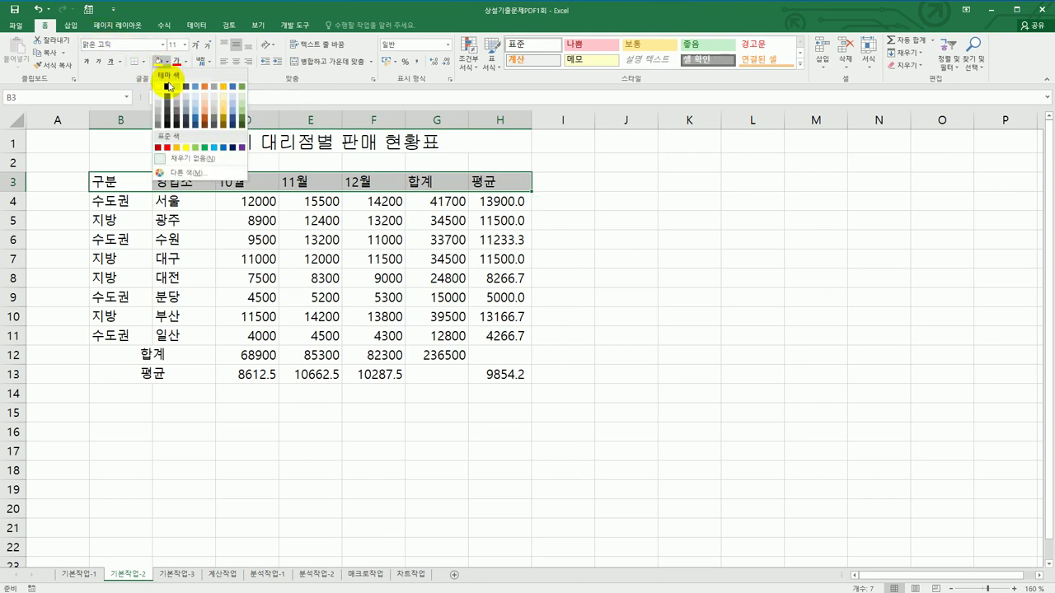
{"action": "left_click", "coordinate": [176, 149]}
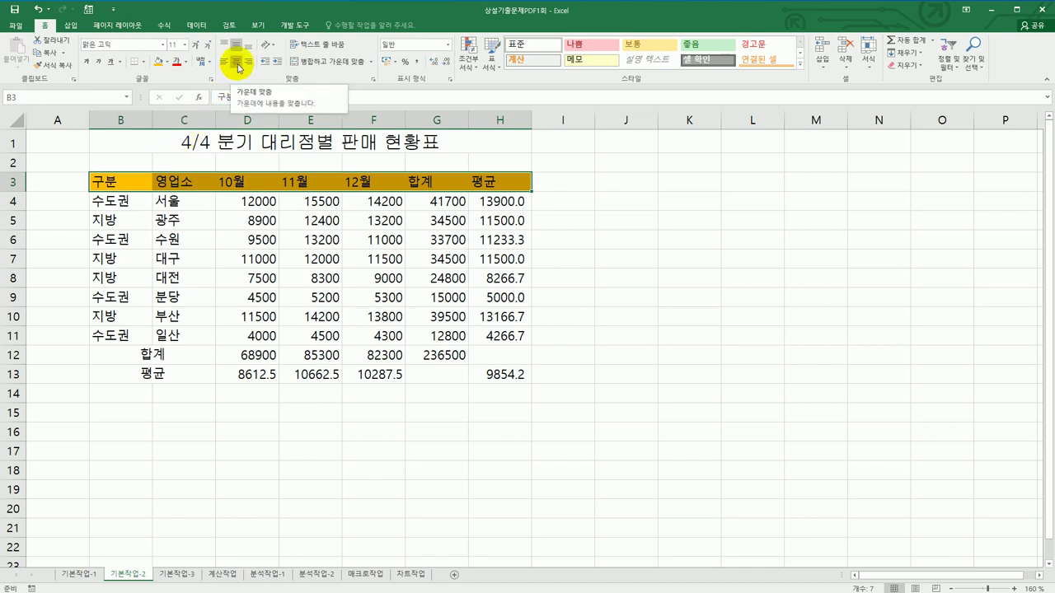
{"action": "left_click", "coordinate": [238, 67]}
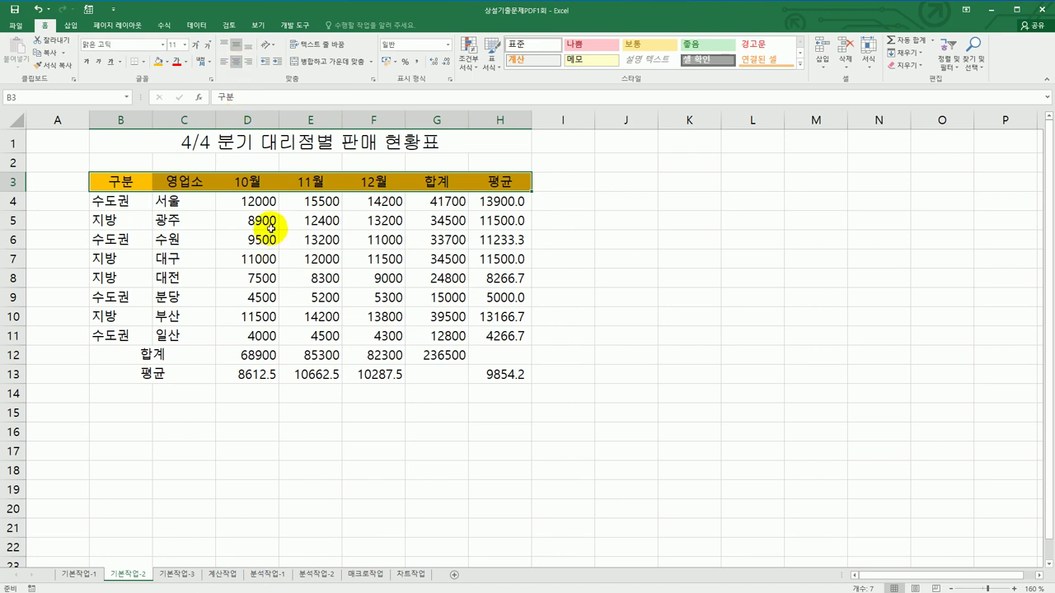
Apply the comma style to the monthly and 합계 figures in D4:G13.
{"action": "left_click", "coordinate": [258, 202]}
{"action": "left_click_drag", "start_coordinate": [259, 202], "coordinate": [423, 374]}
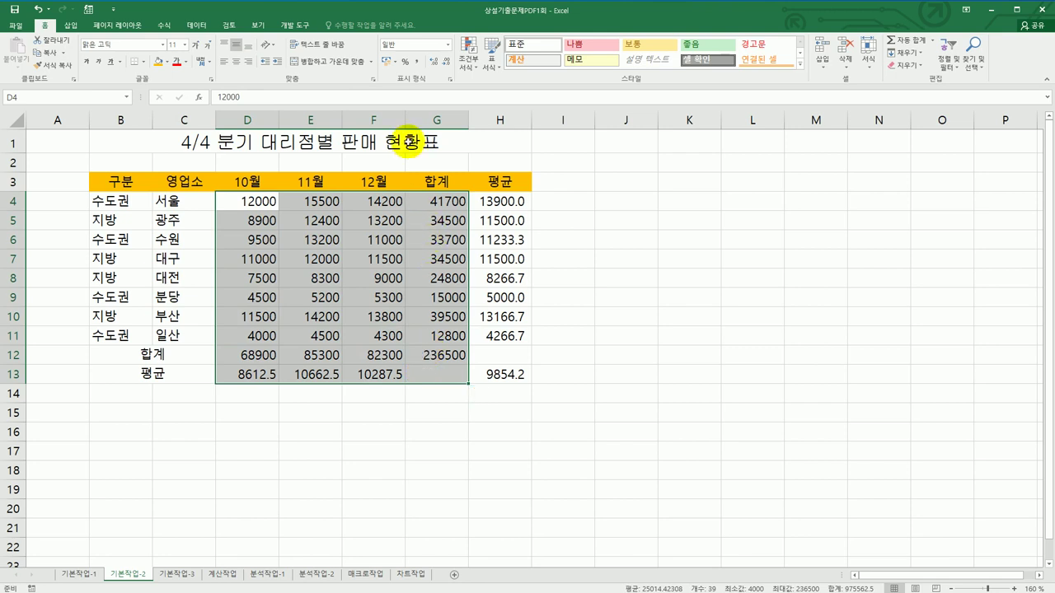
{"action": "left_click", "coordinate": [416, 65]}
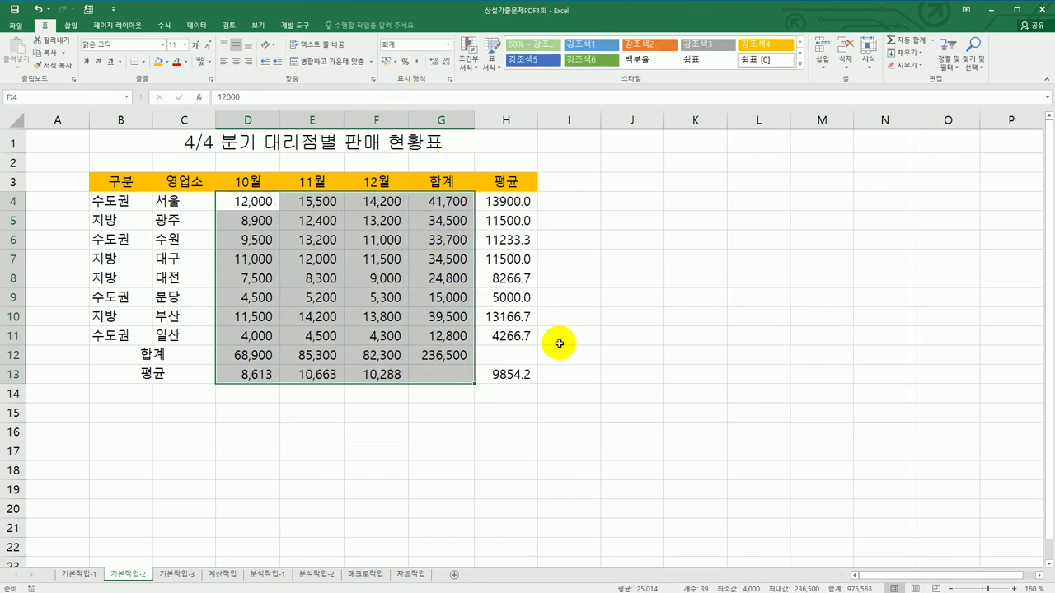
Apply the custom number format #,##0원 to the 평균 values in H4:H13.
{"action": "left_click", "coordinate": [500, 204]}
{"action": "left_click_drag", "start_coordinate": [500, 204], "coordinate": [503, 371]}
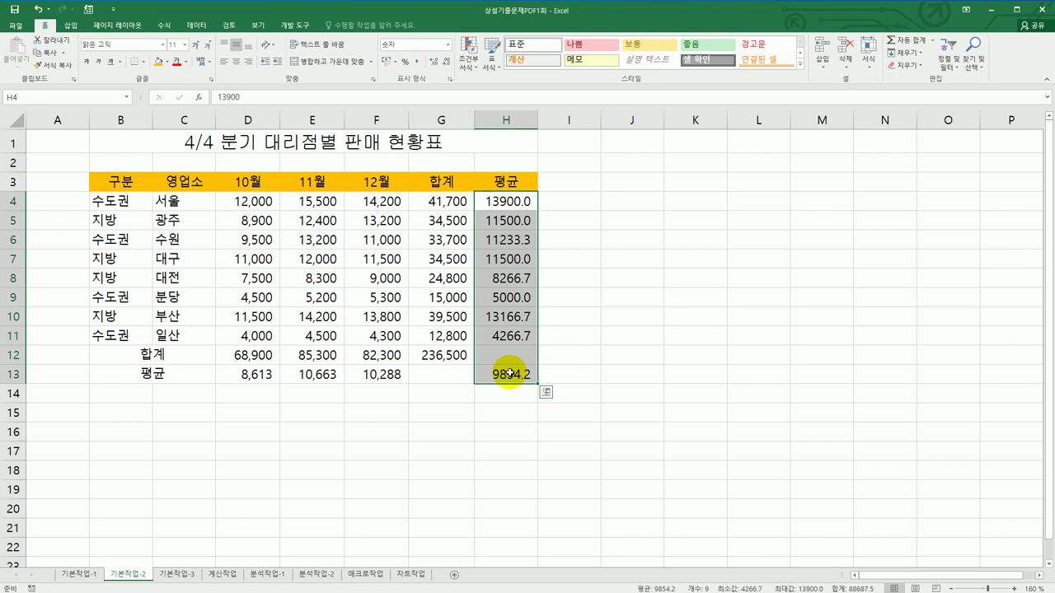
{"action": "right_click", "coordinate": [513, 239]}
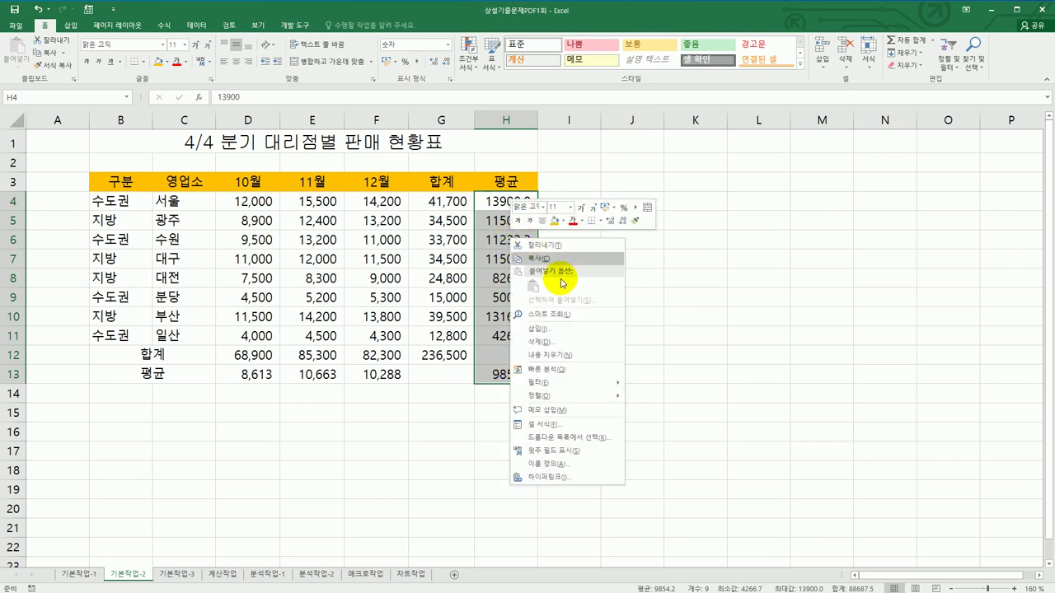
{"action": "left_click", "coordinate": [565, 423]}
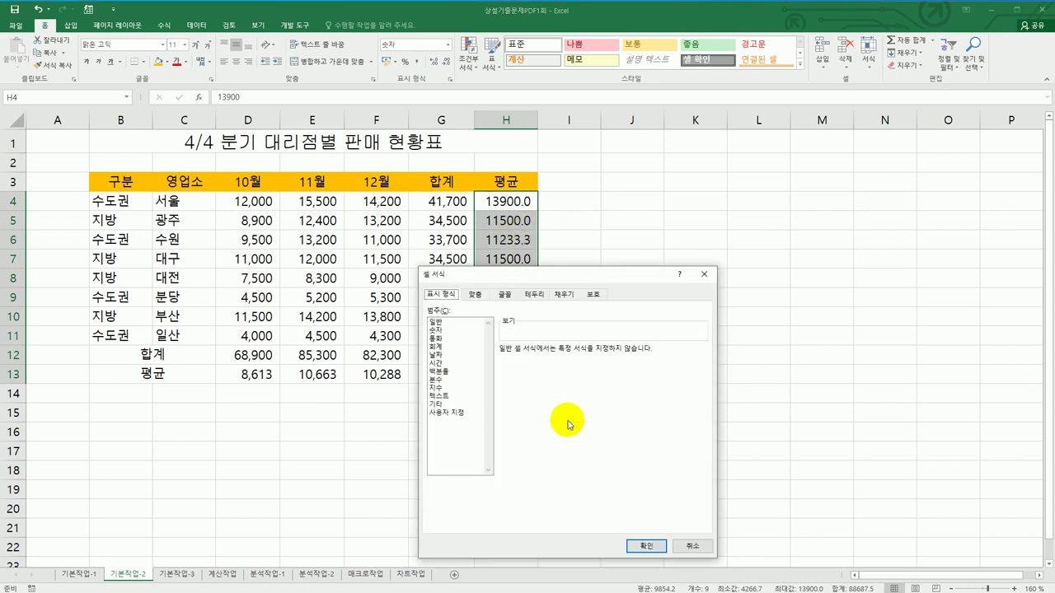
{"action": "left_click_drag", "start_coordinate": [552, 284], "coordinate": [659, 221]}
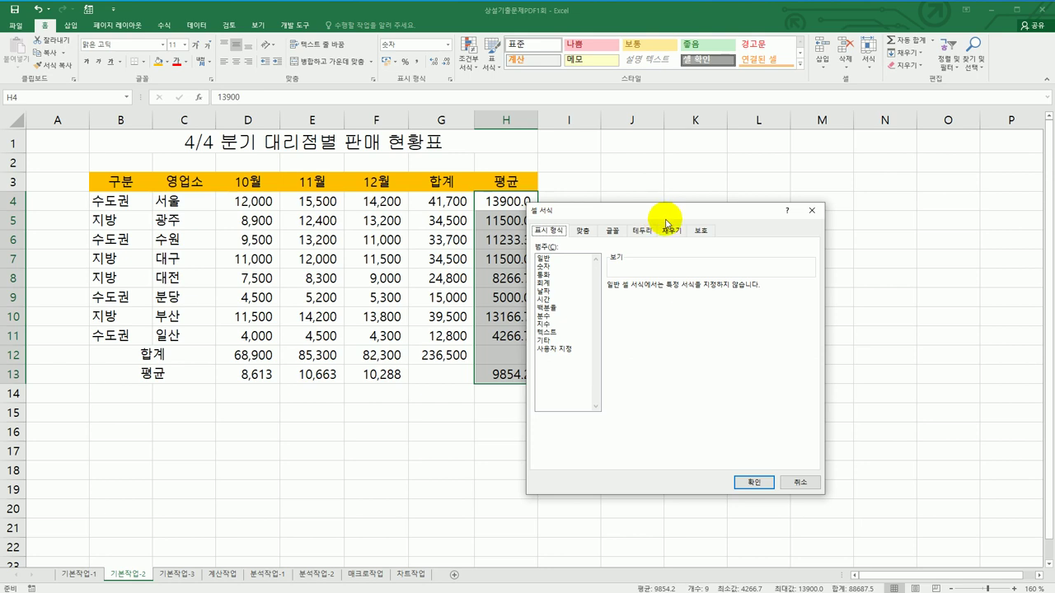
{"action": "left_click_drag", "start_coordinate": [666, 218], "coordinate": [716, 198]}
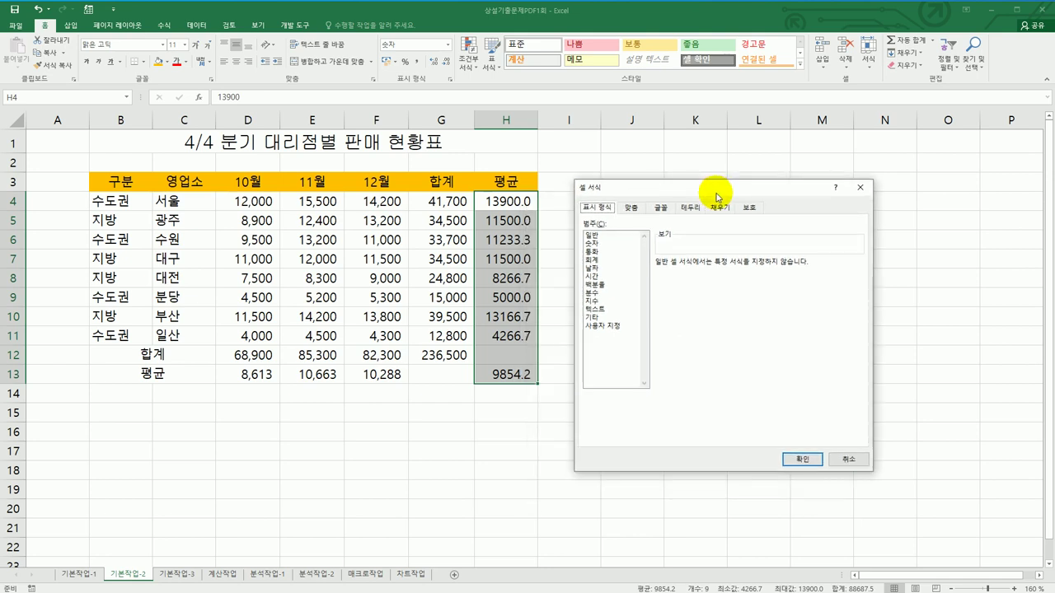
{"action": "left_click", "coordinate": [624, 326]}
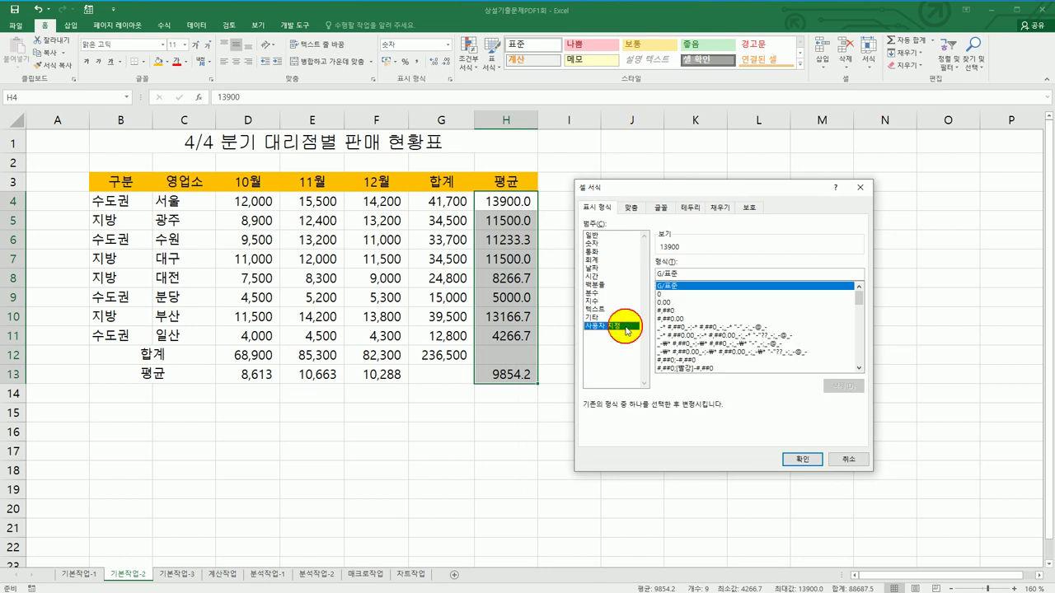
{"action": "left_click_drag", "start_coordinate": [685, 273], "coordinate": [626, 278]}
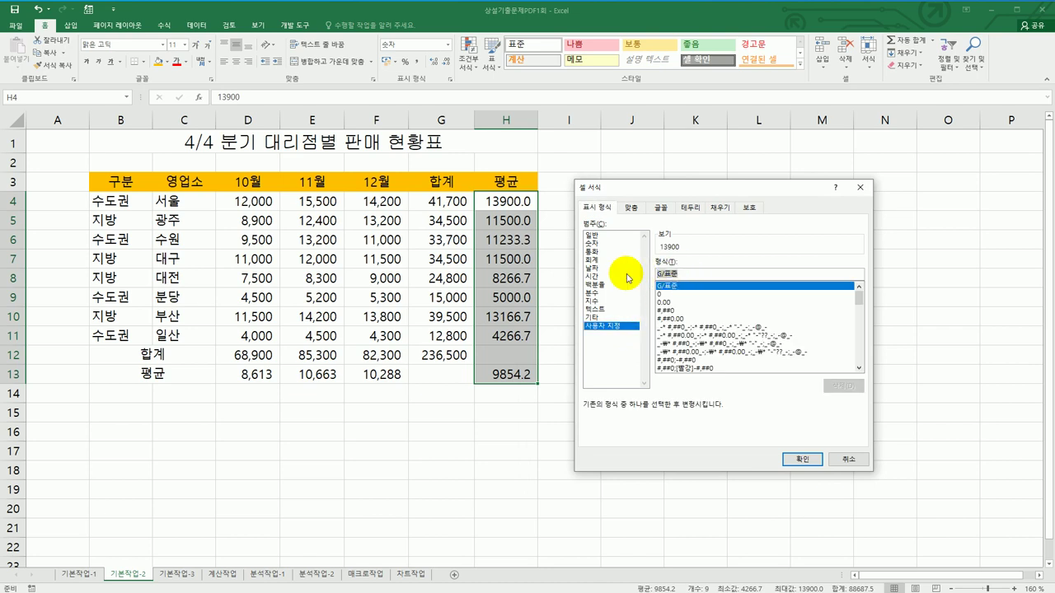
{"action": "type", "text": "#"}
{"action": "type", "text": ","}
{"action": "type", "text": "##0"}
{"action": "type", "text": "dn"}
{"action": "key", "text": "BackSpace"}
{"action": "key", "text": "BackSpace"}
{"action": "type", "text": "원"}
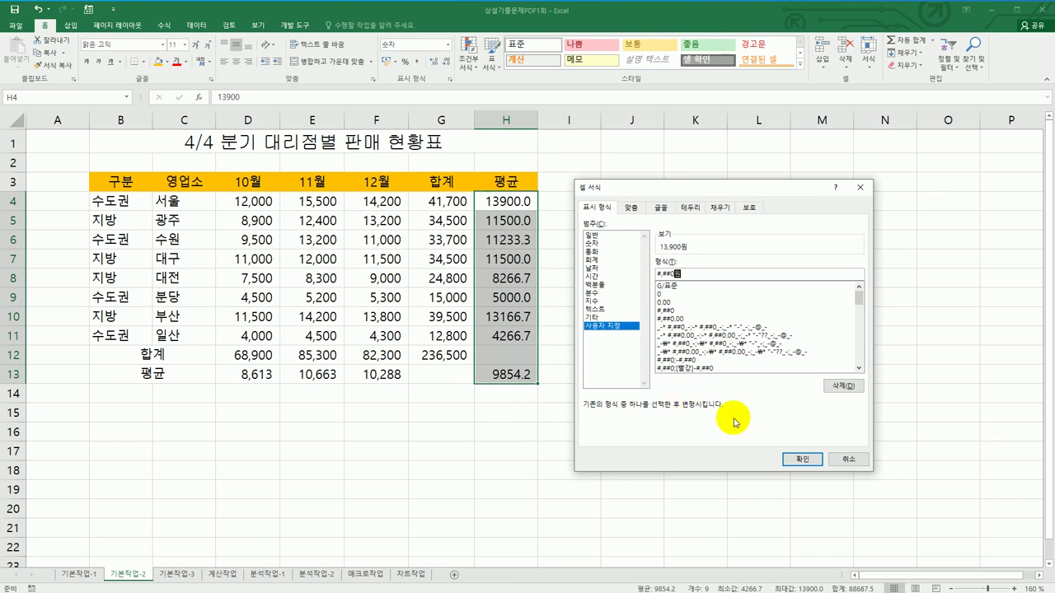
{"action": "left_click", "coordinate": [785, 459]}
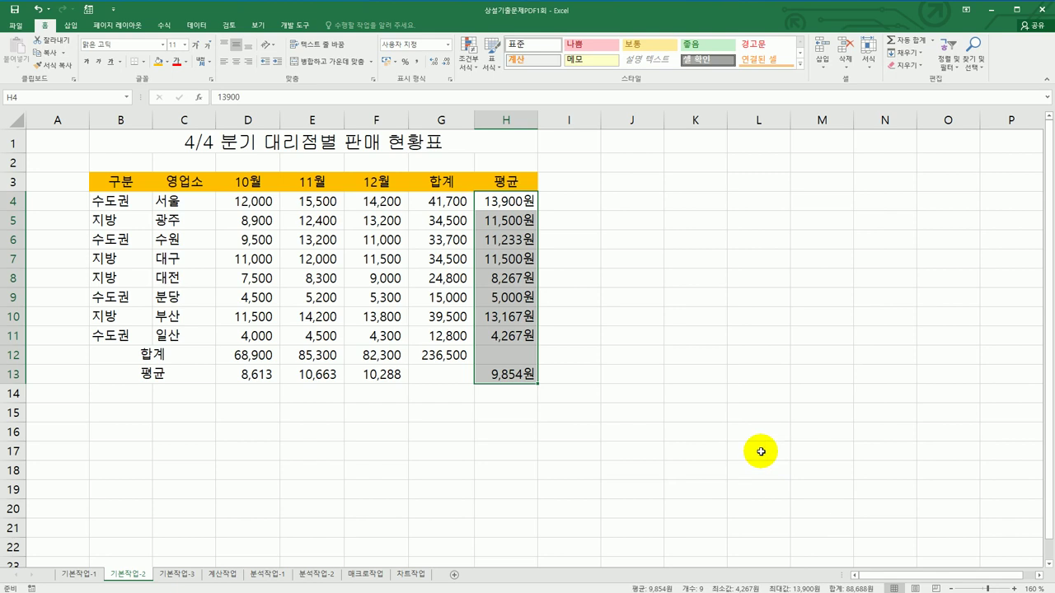
Insert a comment reading "최저 판매 영업소" on cell H11, replacing the default author text, and keep it always displayed.
{"action": "left_click", "coordinate": [512, 335]}
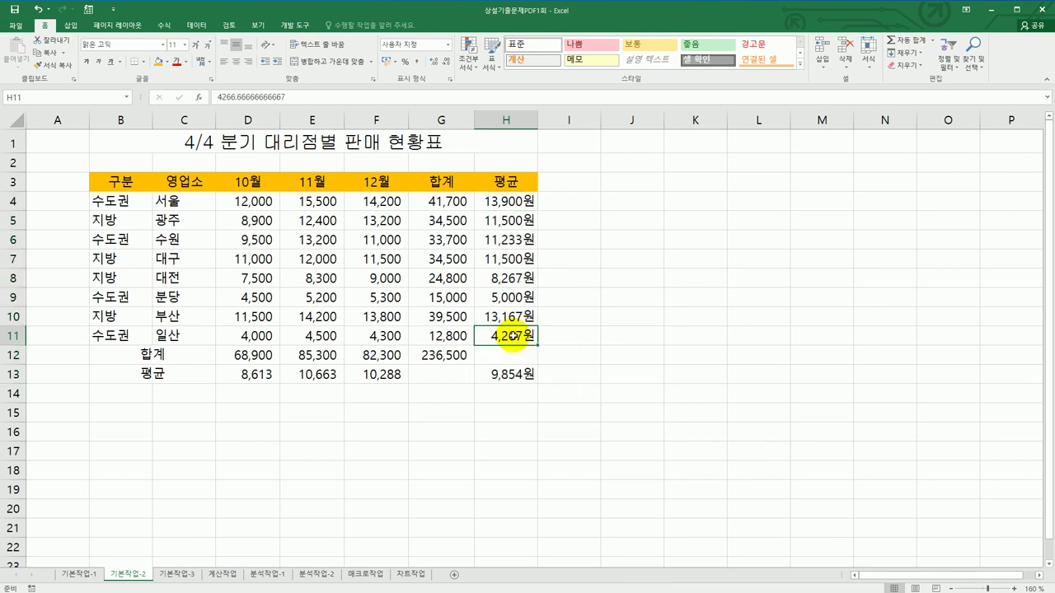
{"action": "right_click", "coordinate": [513, 335]}
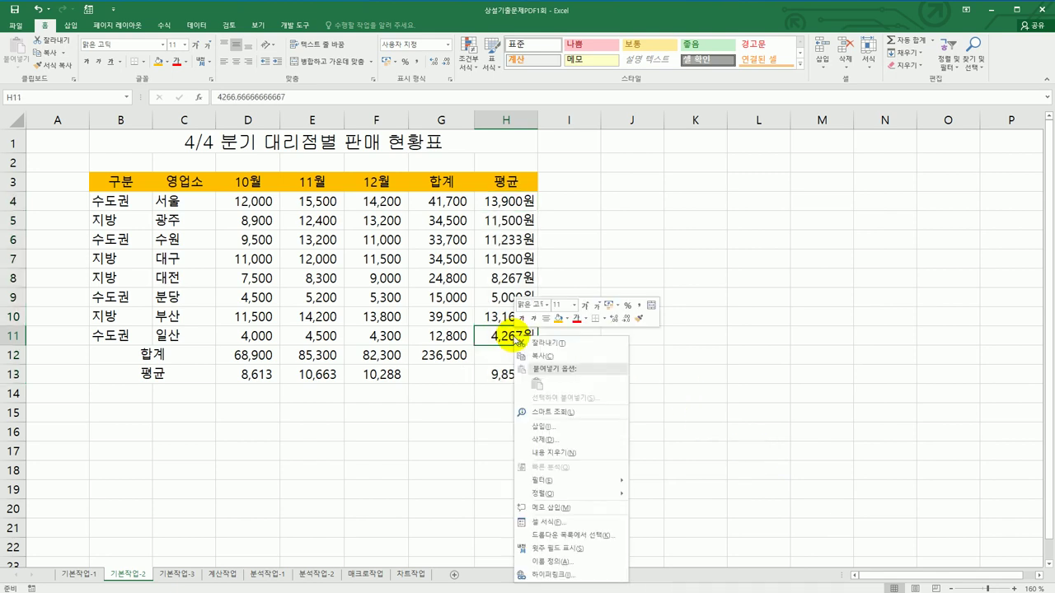
{"action": "left_click", "coordinate": [600, 509]}
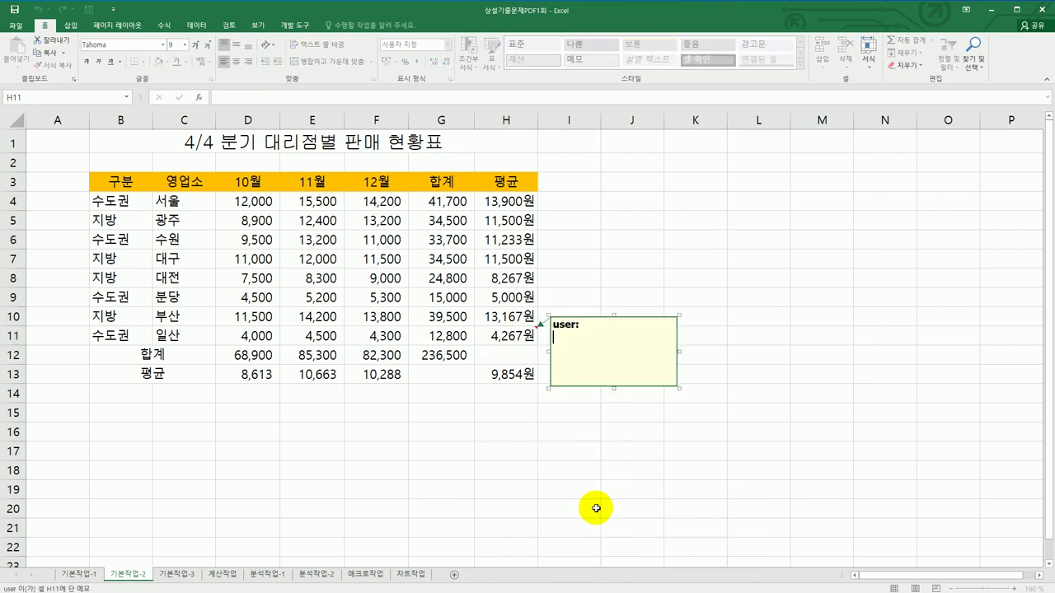
{"action": "key", "text": "ctrl+a"}
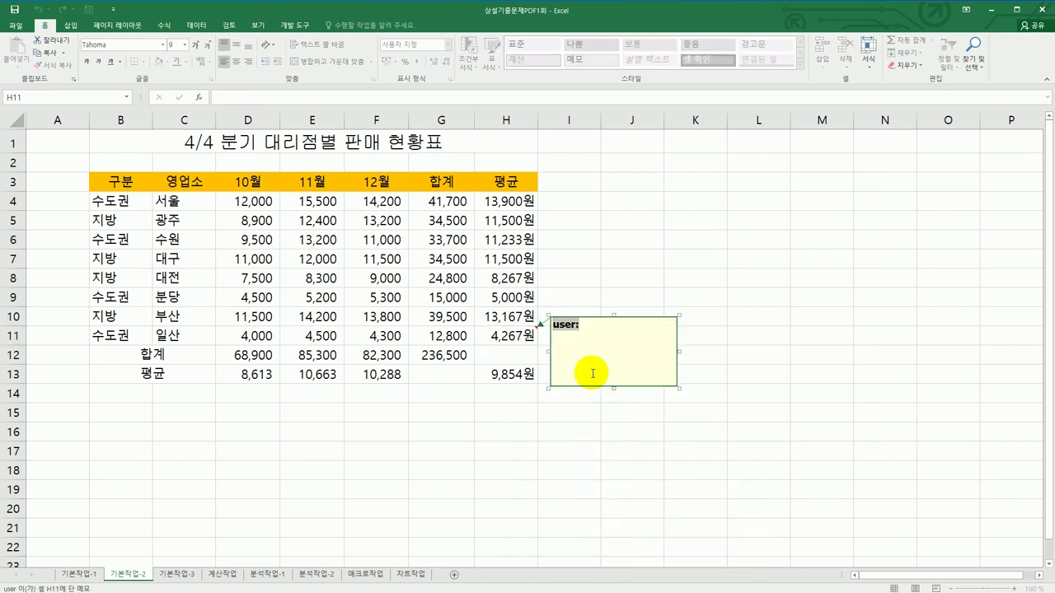
{"action": "type", "text": "최"}
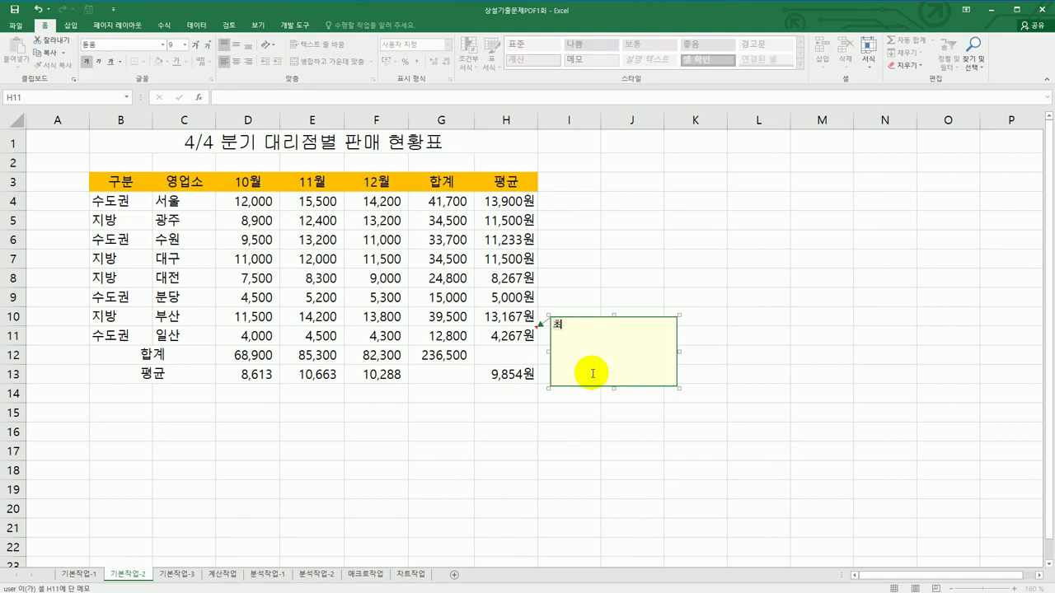
{"action": "type", "text": "저 판매 영ㅇ"}
{"action": "type", "text": "업소"}
{"action": "left_click", "coordinate": [518, 335]}
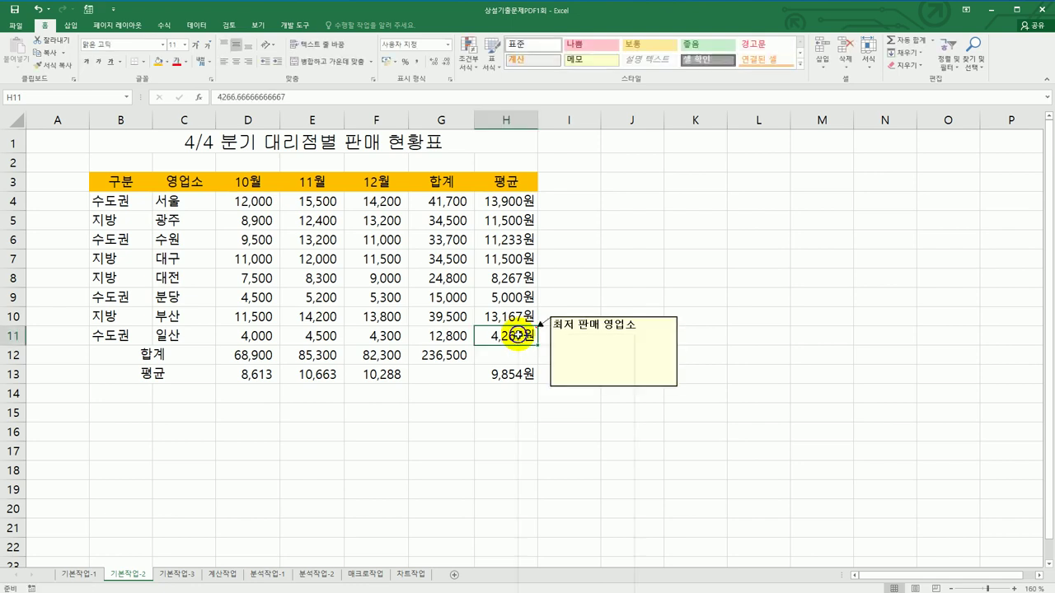
{"action": "right_click", "coordinate": [516, 335]}
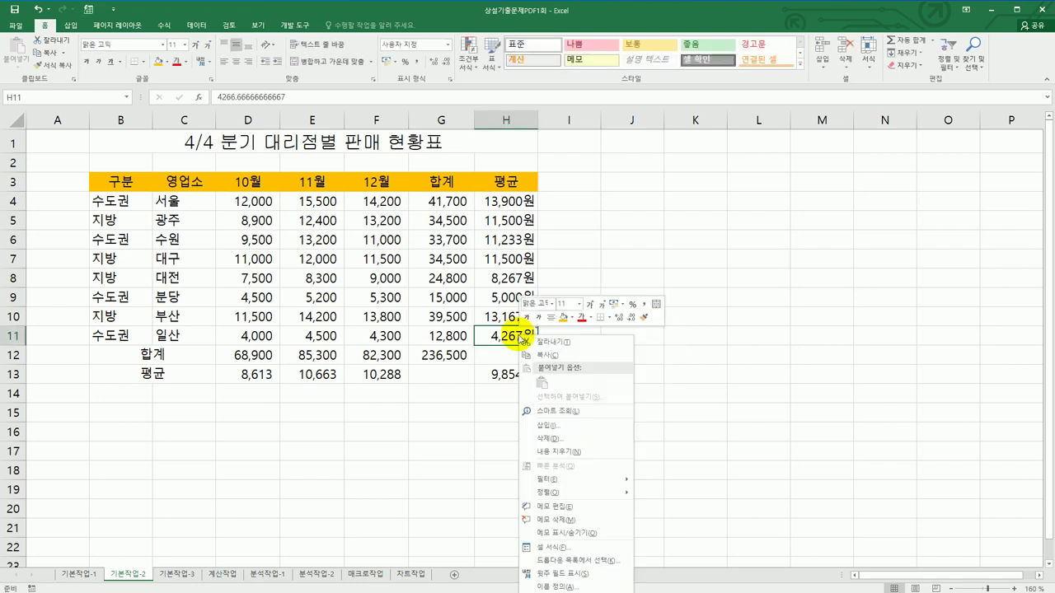
{"action": "left_click", "coordinate": [586, 532]}
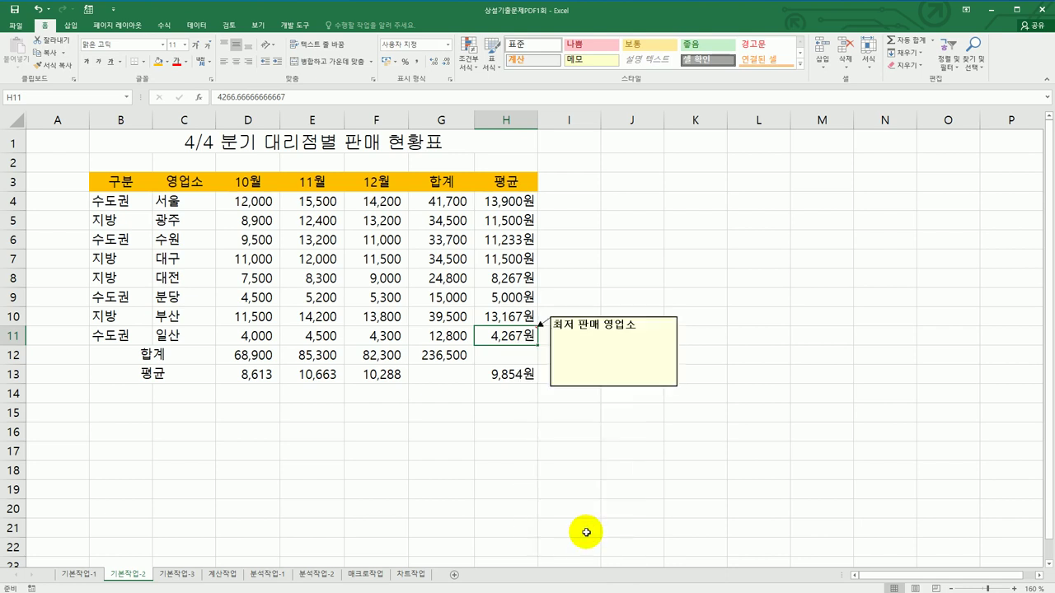
Turn on automatic size for the comment on H11 so its box fits the text.
{"action": "left_click", "coordinate": [596, 317]}
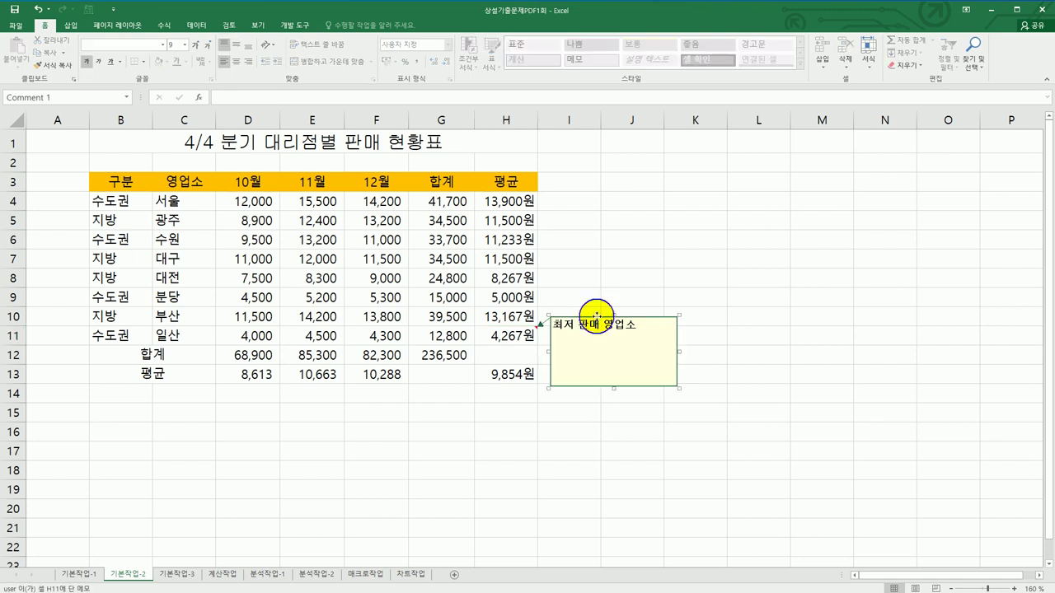
{"action": "right_click", "coordinate": [597, 317]}
{"action": "left_click", "coordinate": [648, 457]}
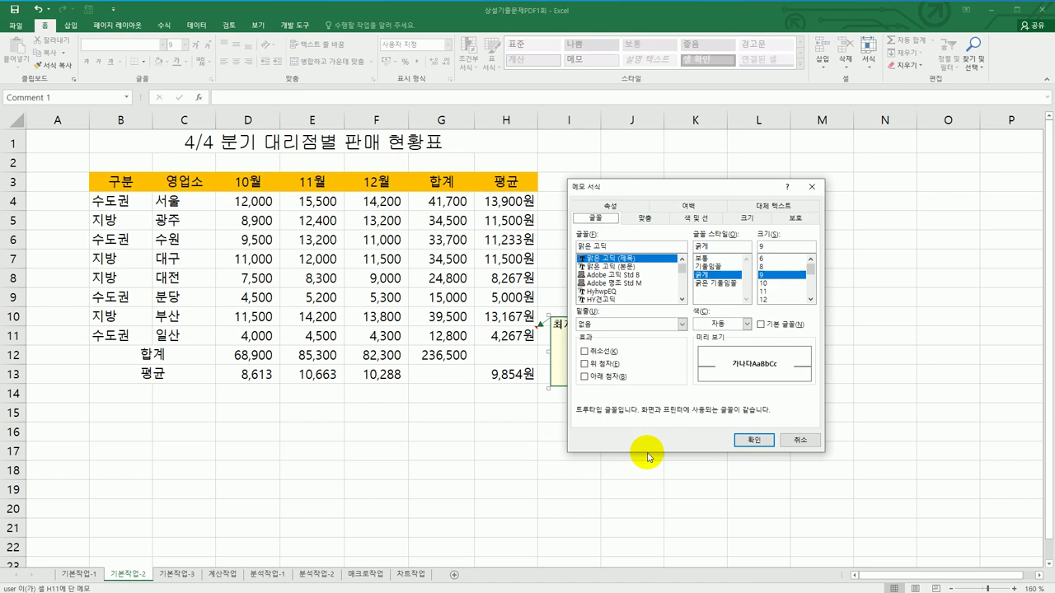
{"action": "left_click", "coordinate": [641, 218]}
{"action": "left_click", "coordinate": [585, 284]}
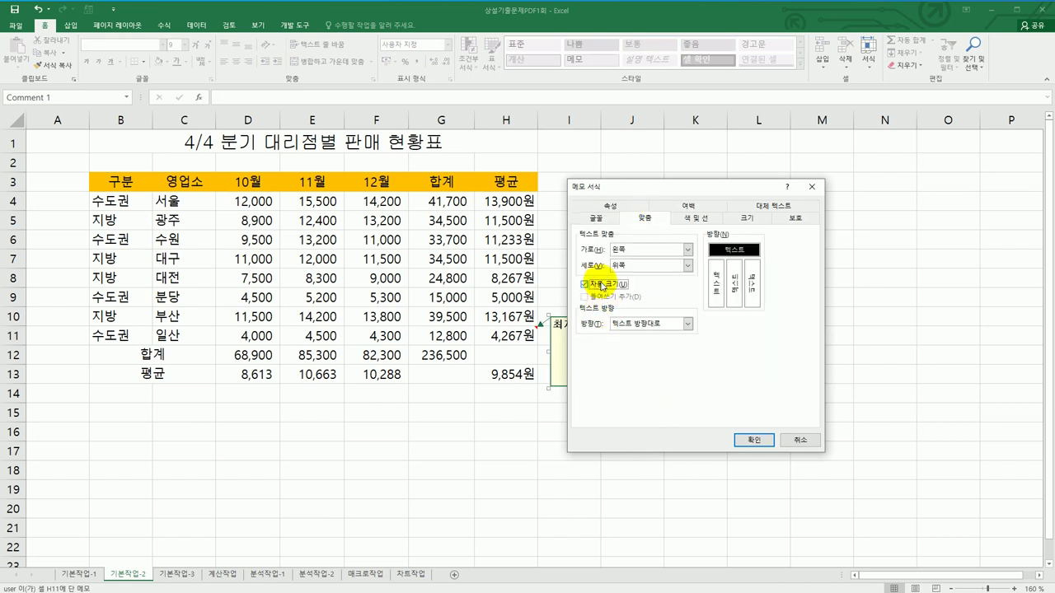
{"action": "left_click", "coordinate": [738, 441]}
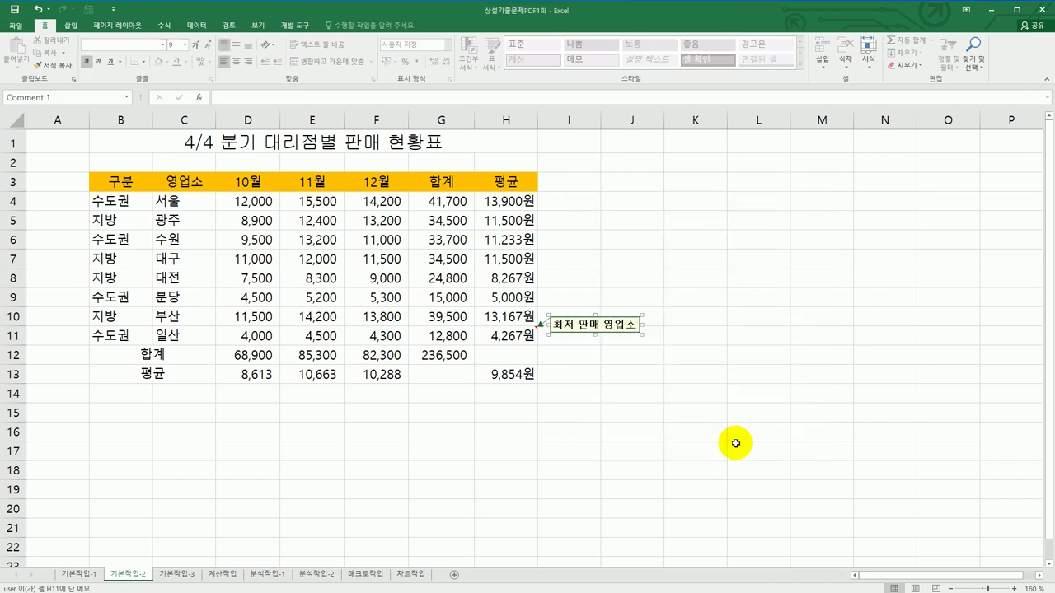
{"action": "left_click", "coordinate": [736, 446]}
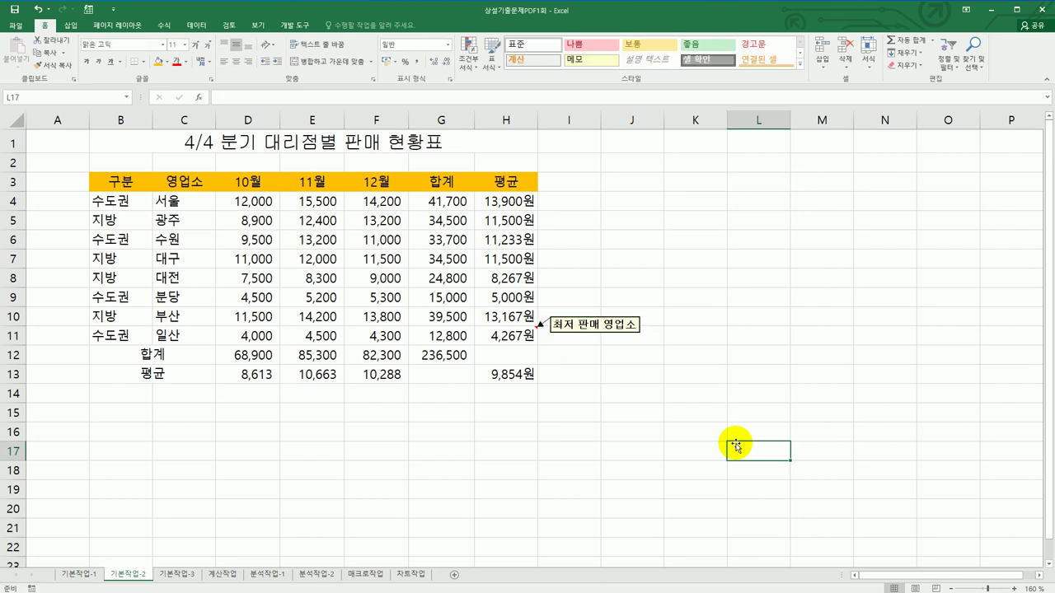
Apply all borders and a thick outside border to the table range B3:H13.
{"action": "left_click", "coordinate": [117, 189]}
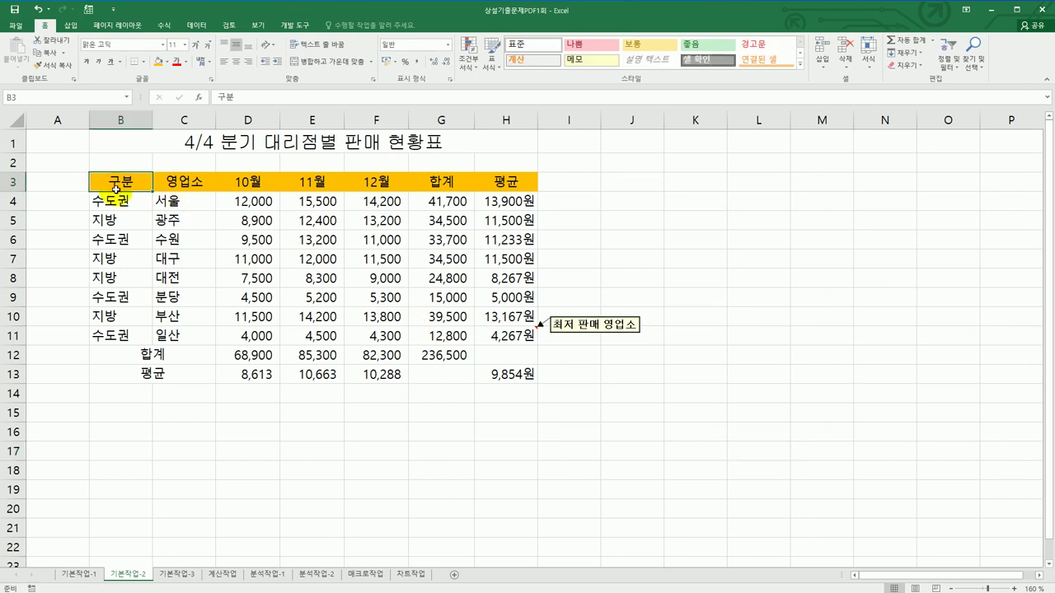
{"action": "left_click_drag", "start_coordinate": [116, 189], "coordinate": [494, 378]}
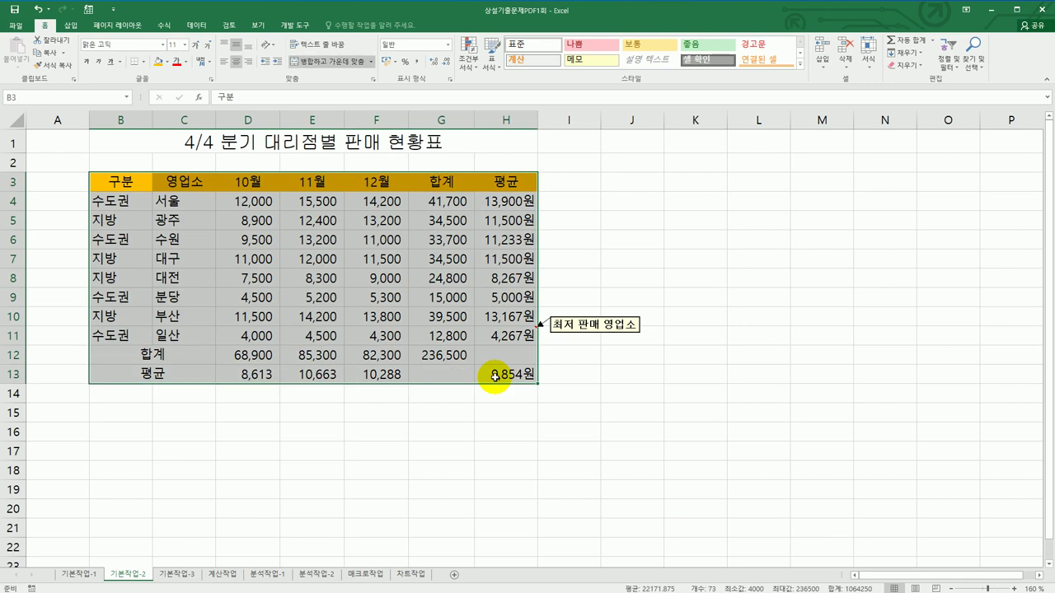
{"action": "left_click", "coordinate": [142, 63]}
{"action": "left_click", "coordinate": [169, 152]}
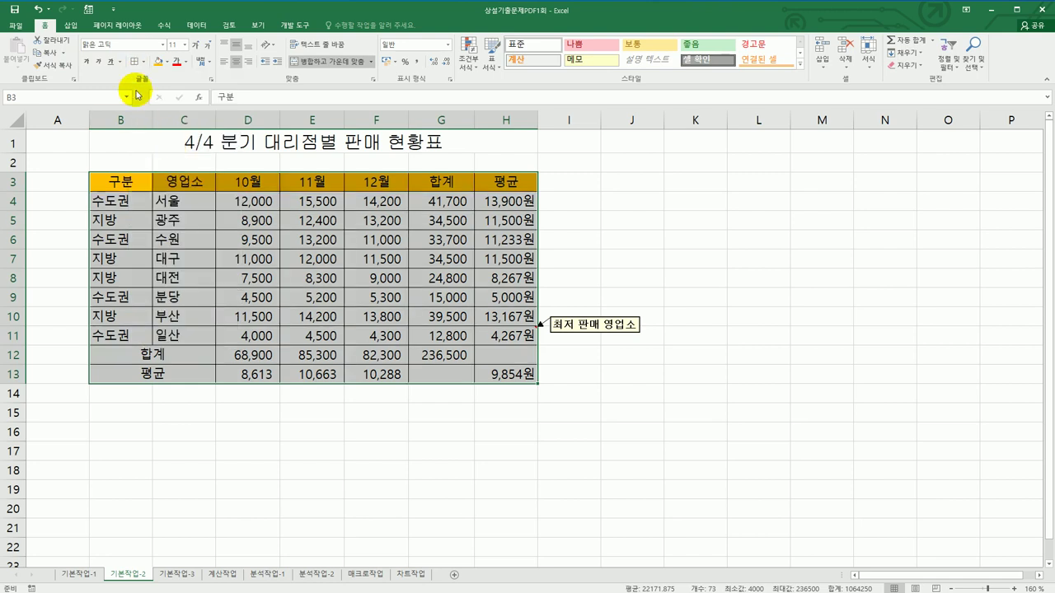
{"action": "left_click", "coordinate": [142, 63]}
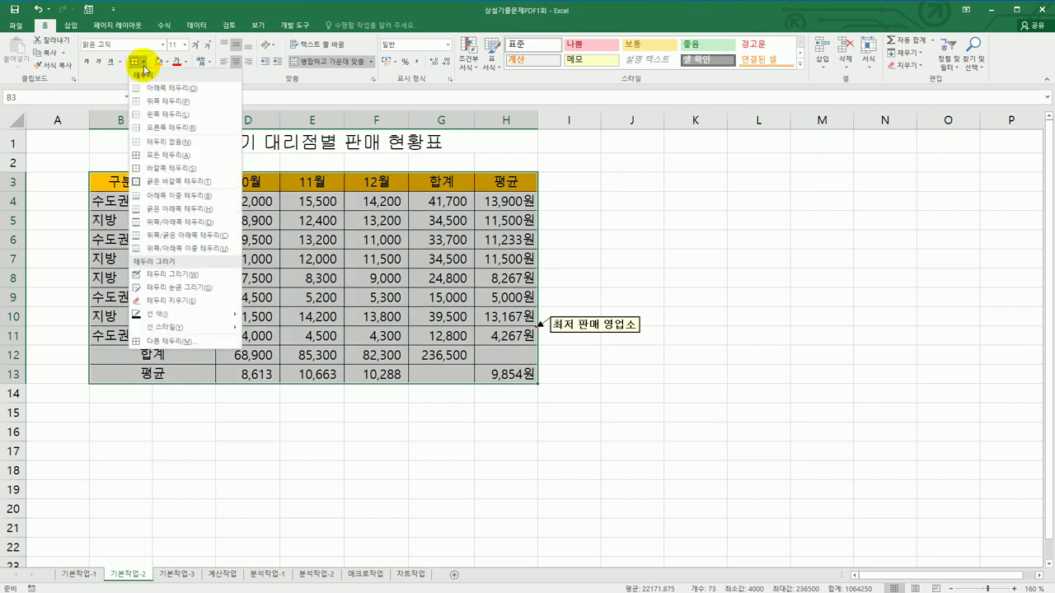
{"action": "left_click", "coordinate": [177, 192]}
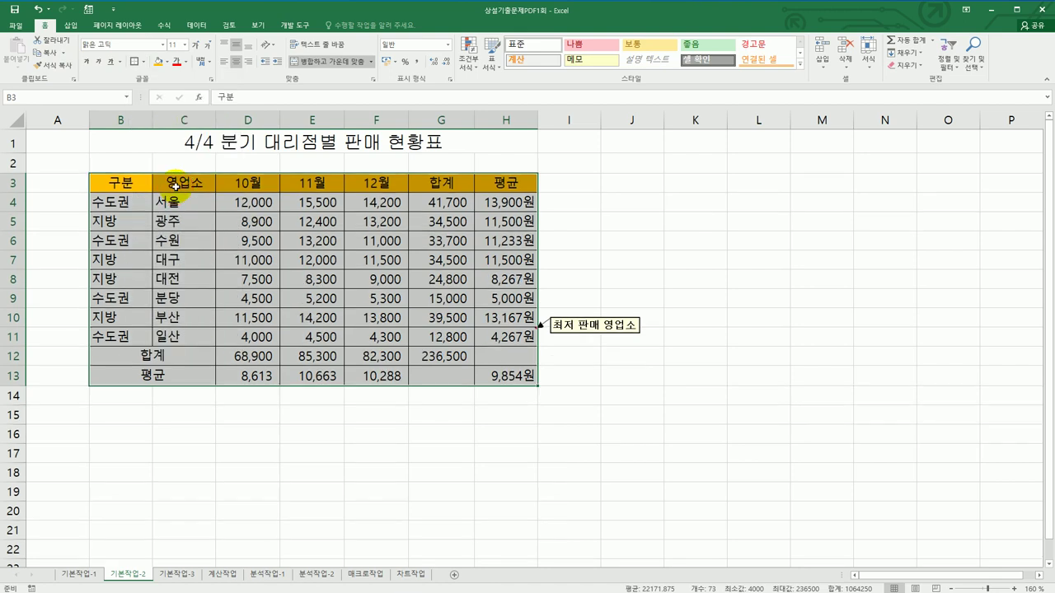
Add both diagonal borders to the empty cells G13 and H12 to form an X in each.
{"action": "left_click", "coordinate": [432, 383]}
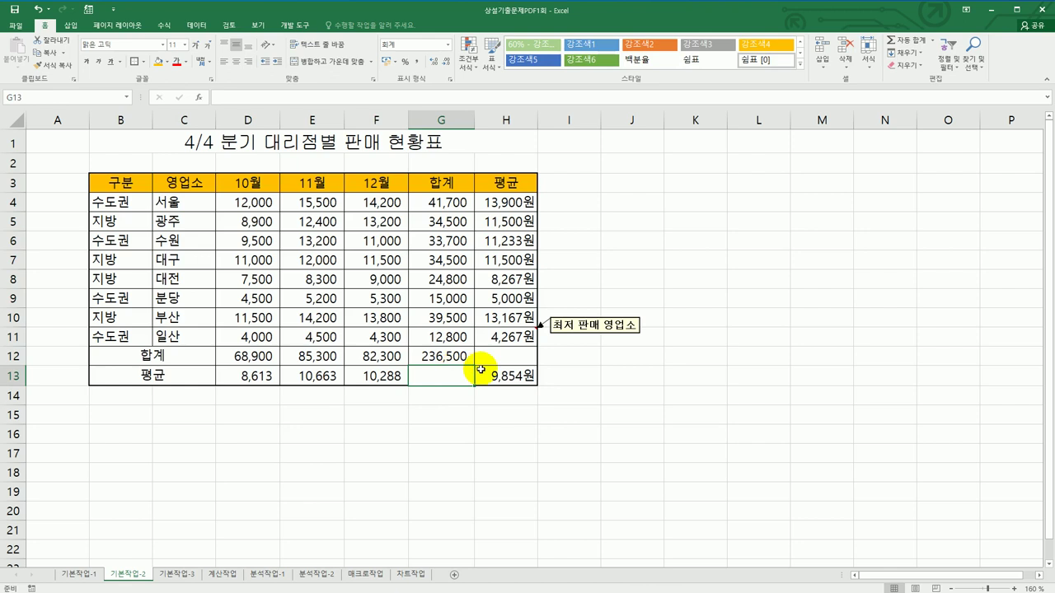
{"action": "left_click", "coordinate": [489, 361]}
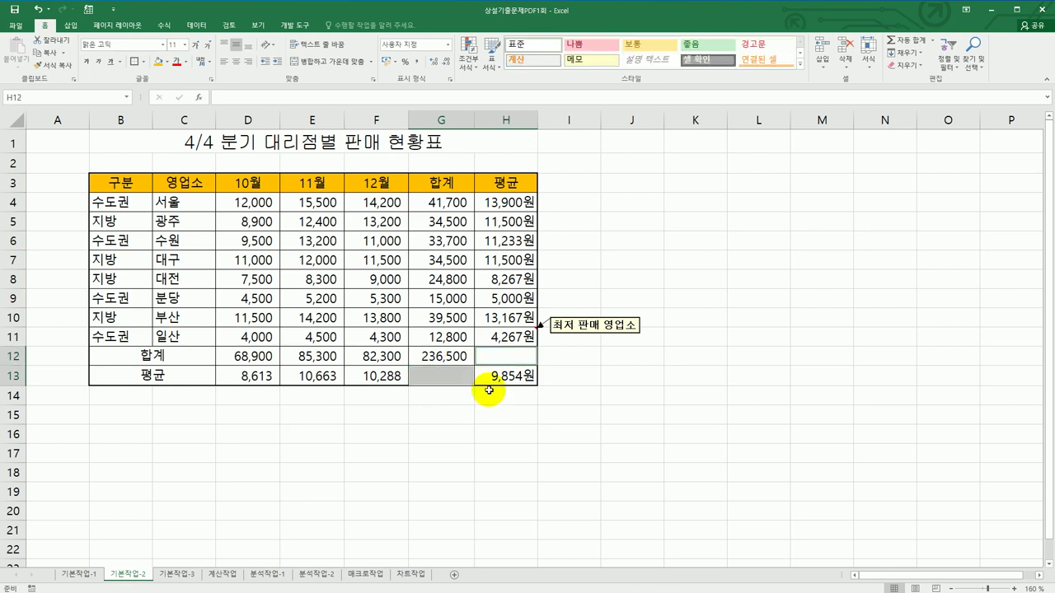
{"action": "right_click", "coordinate": [488, 361]}
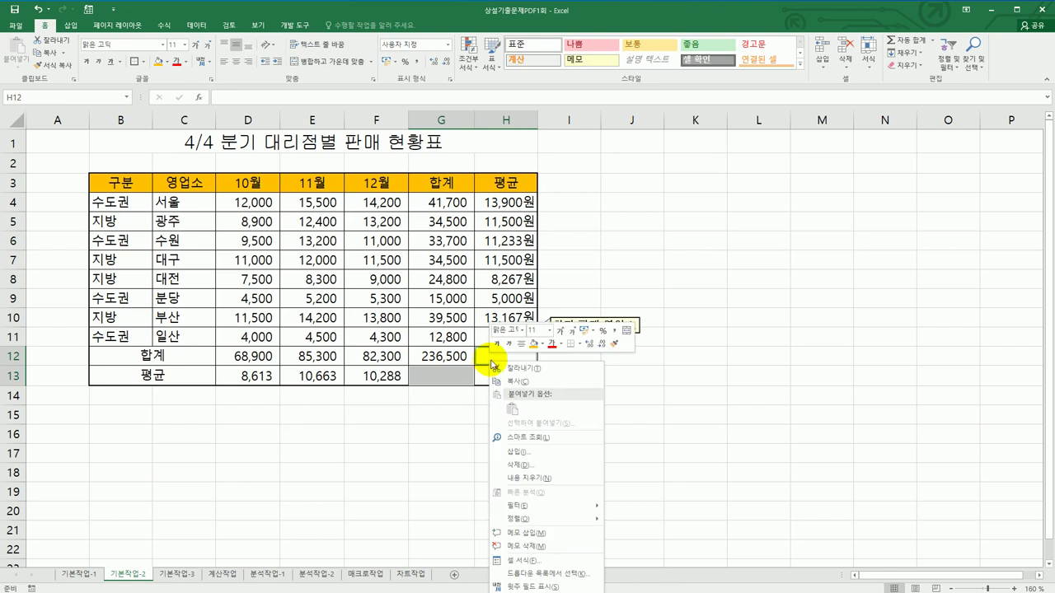
{"action": "left_click", "coordinate": [564, 560]}
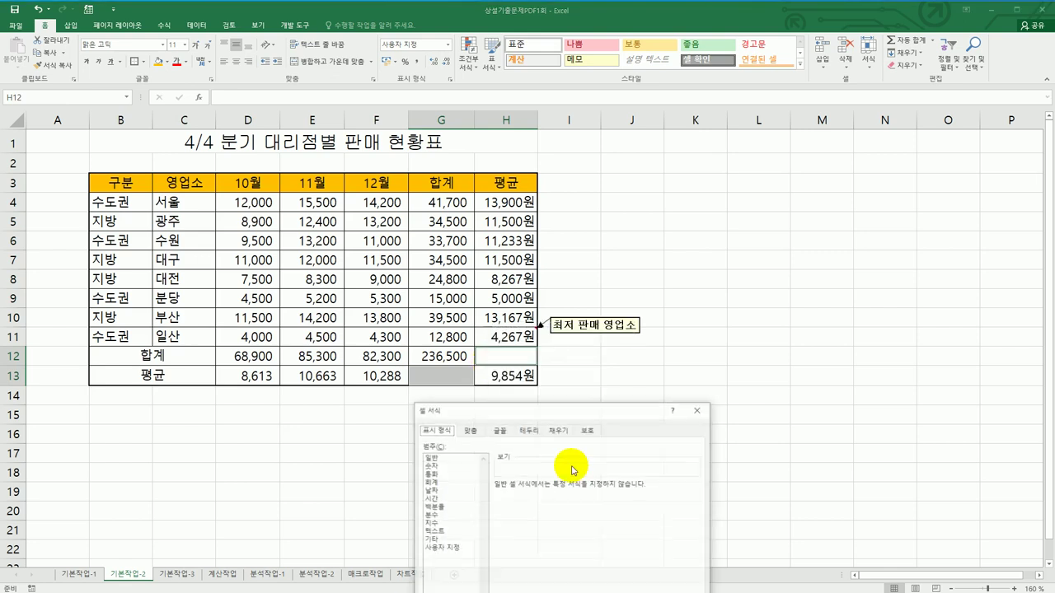
{"action": "left_click_drag", "start_coordinate": [624, 400], "coordinate": [760, 204]}
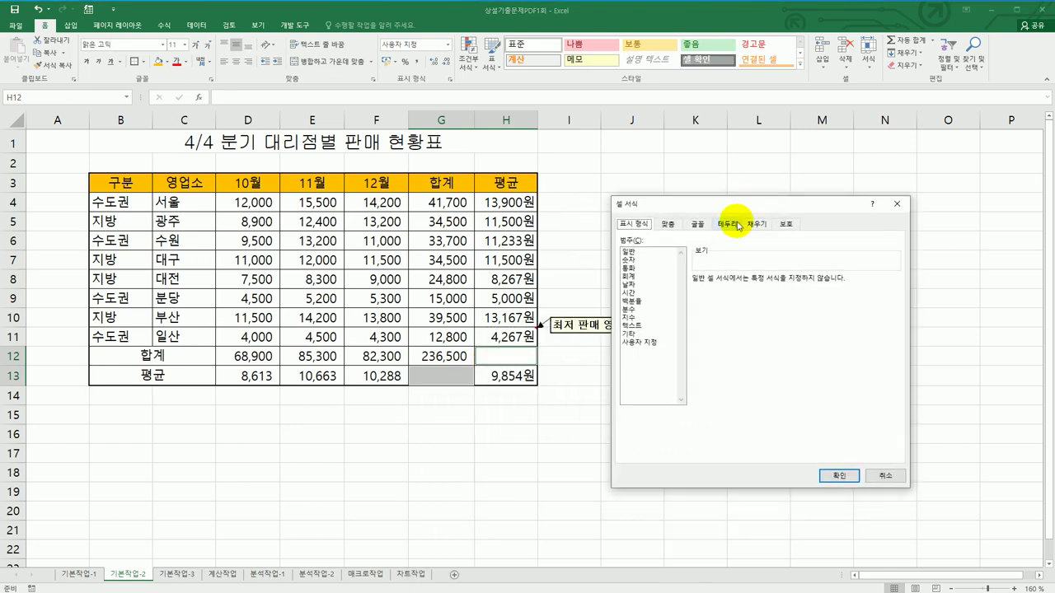
{"action": "left_click", "coordinate": [726, 223]}
{"action": "left_click", "coordinate": [706, 374]}
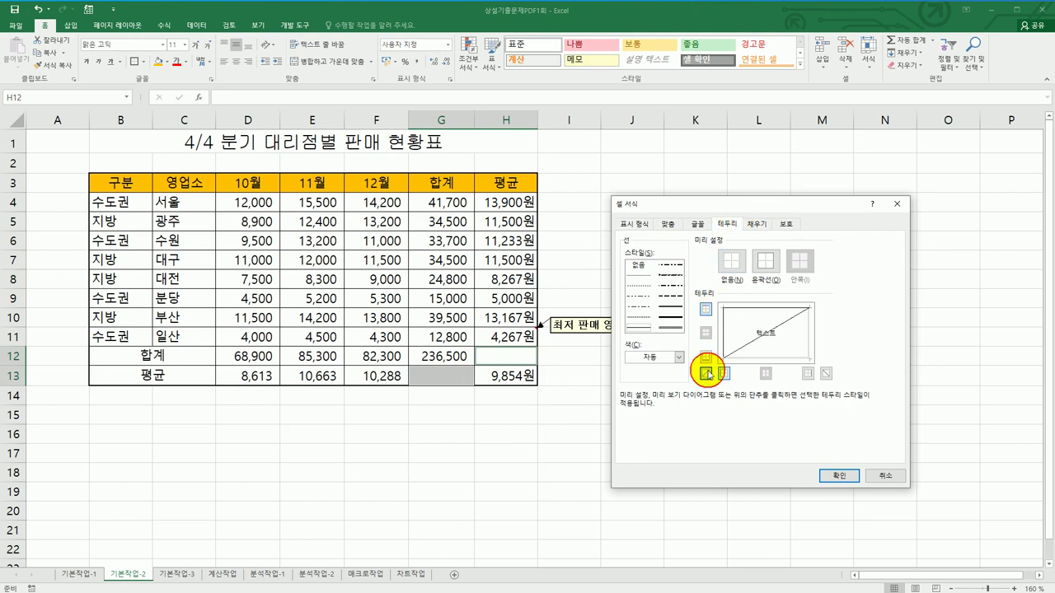
{"action": "left_click", "coordinate": [825, 374]}
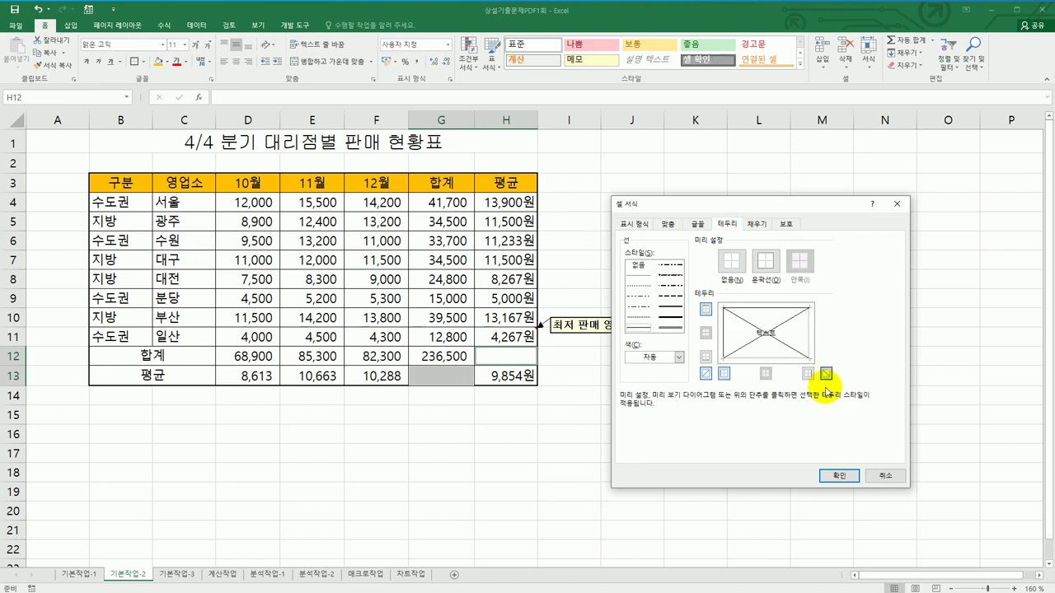
{"action": "left_click", "coordinate": [835, 477]}
{"action": "left_click", "coordinate": [834, 478]}
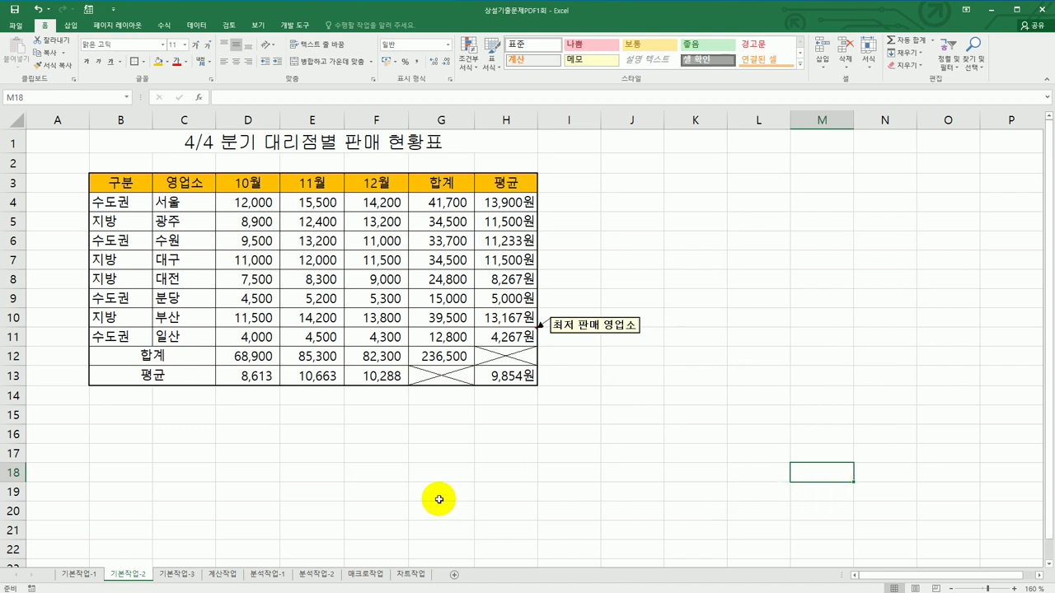
On the 기본작업-3 sheet, start a formula-based conditional formatting rule for the data range A4:I15.
{"action": "left_click", "coordinate": [195, 575]}
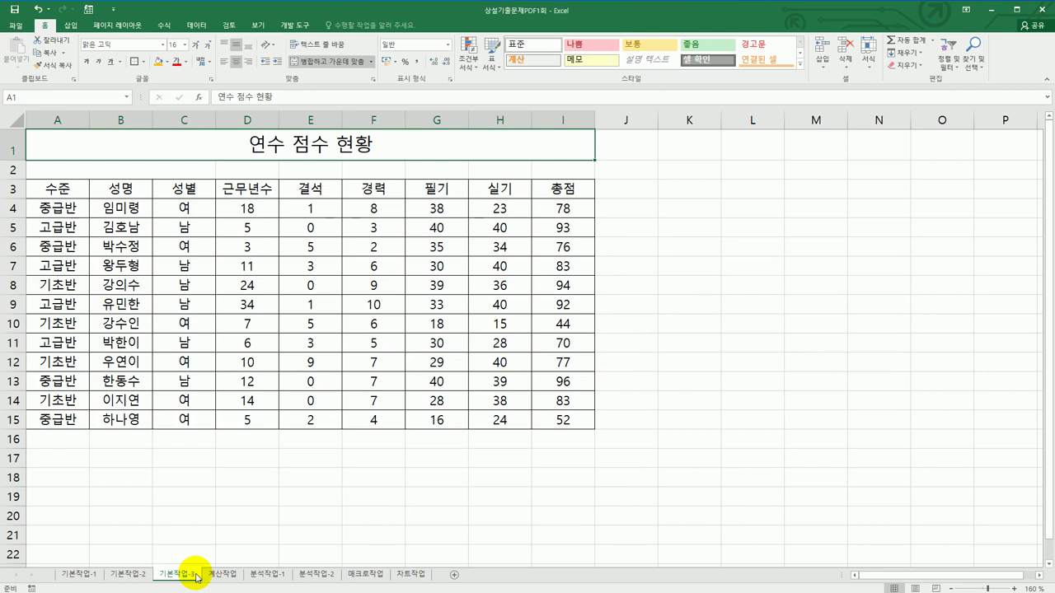
{"action": "left_click_drag", "start_coordinate": [62, 210], "coordinate": [550, 423]}
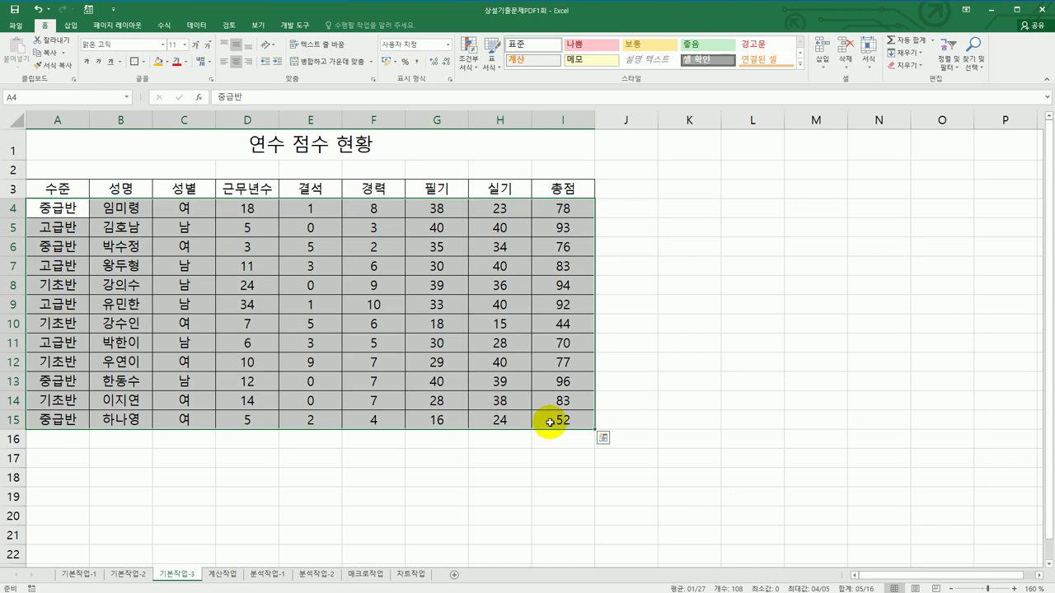
{"action": "left_click", "coordinate": [472, 67]}
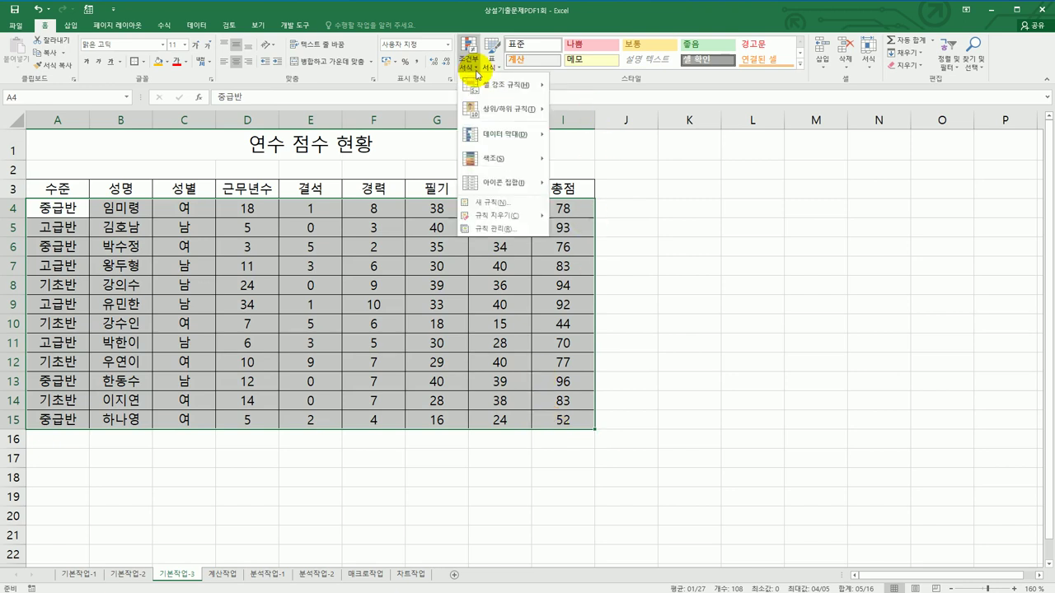
{"action": "left_click", "coordinate": [482, 203]}
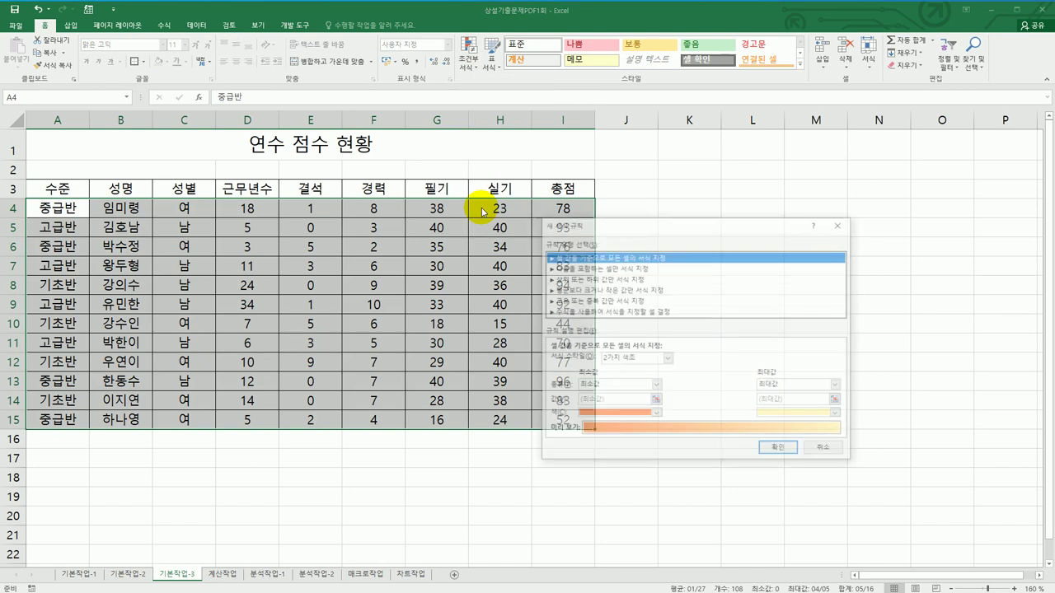
{"action": "left_click", "coordinate": [582, 313]}
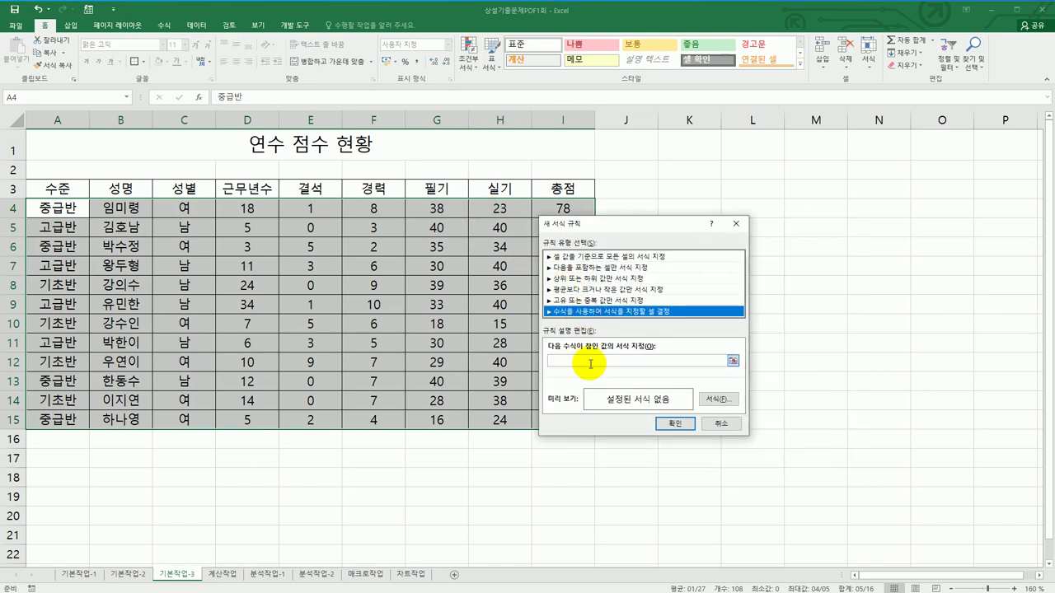
{"action": "left_click", "coordinate": [590, 361]}
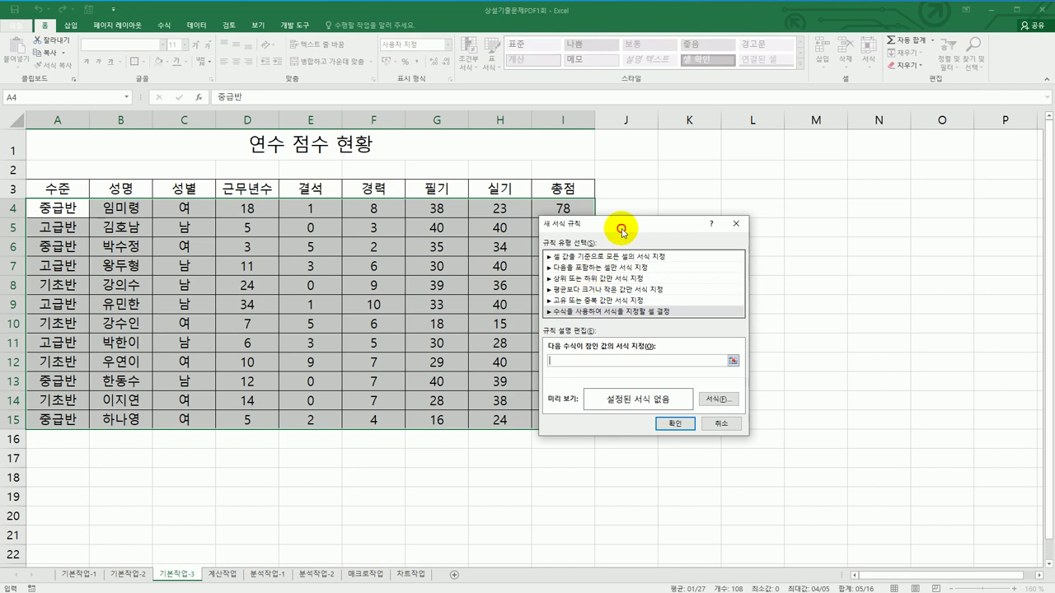
{"action": "left_click_drag", "start_coordinate": [621, 231], "coordinate": [721, 196]}
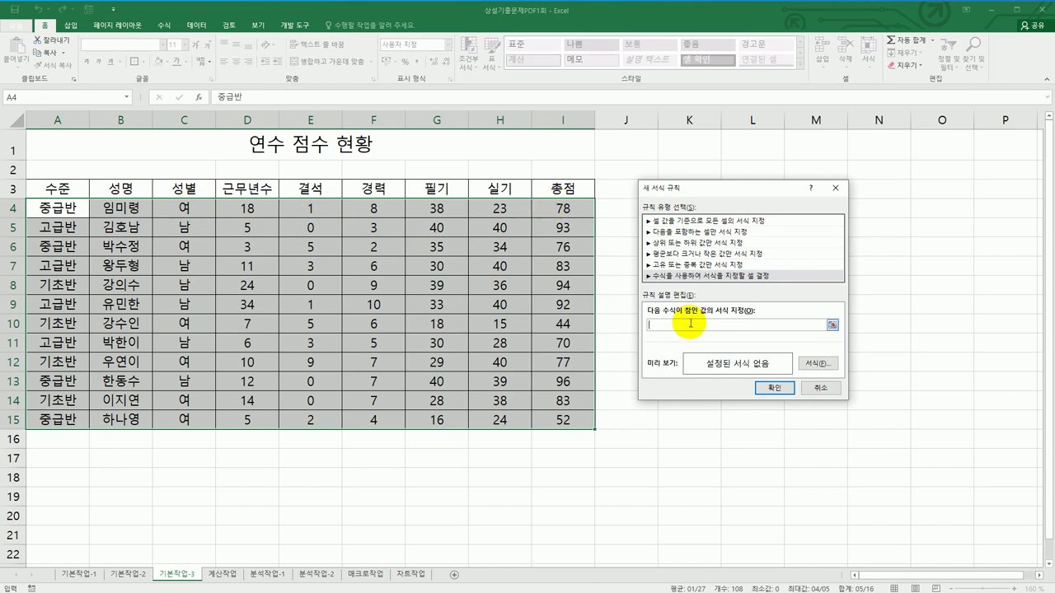
Begin the rule's formula as =and($C4="여", with only the column of the 성별 reference fixed.
{"action": "type", "text": "=and("}
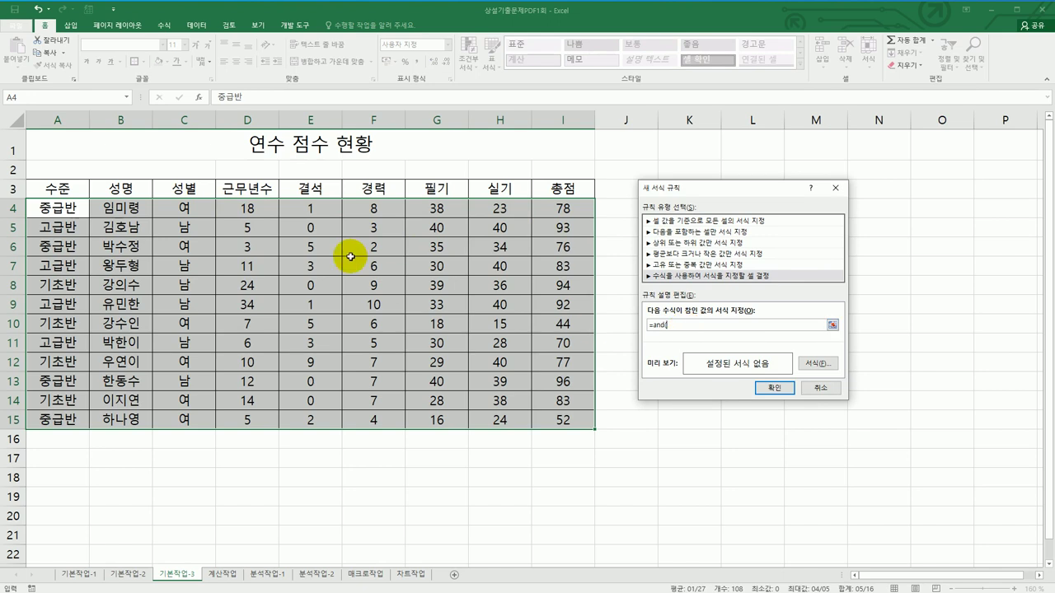
{"action": "left_click", "coordinate": [188, 213]}
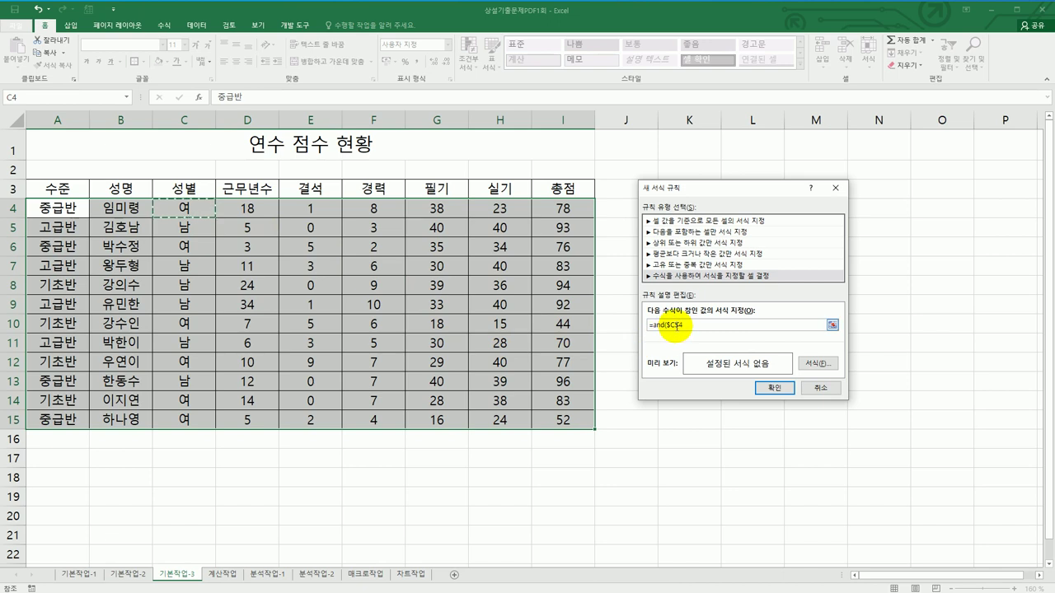
{"action": "left_click", "coordinate": [676, 325]}
{"action": "key", "text": "Delete"}
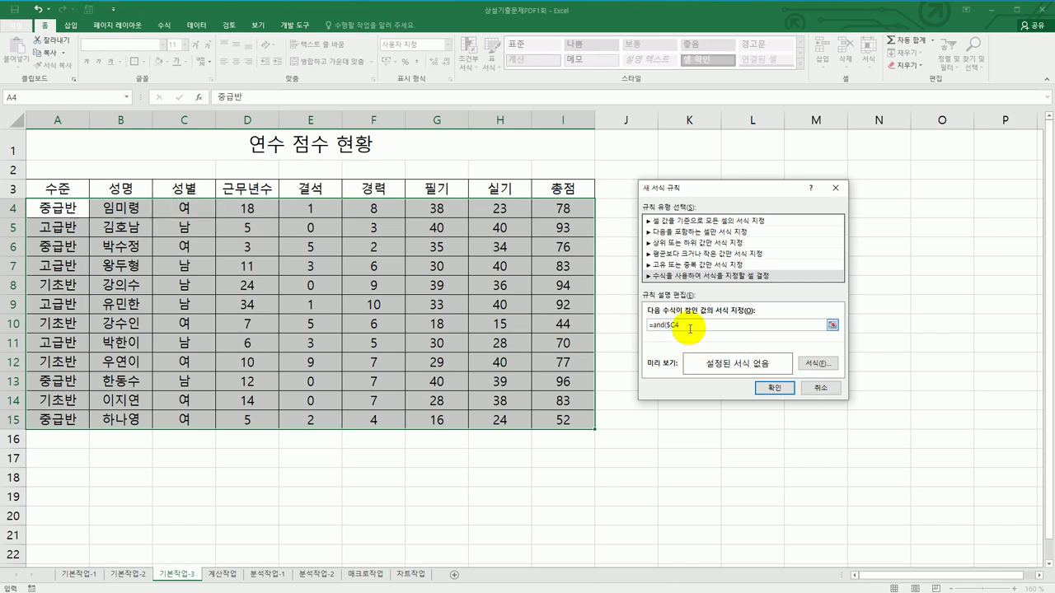
{"action": "type", "text": "=\"여\","}
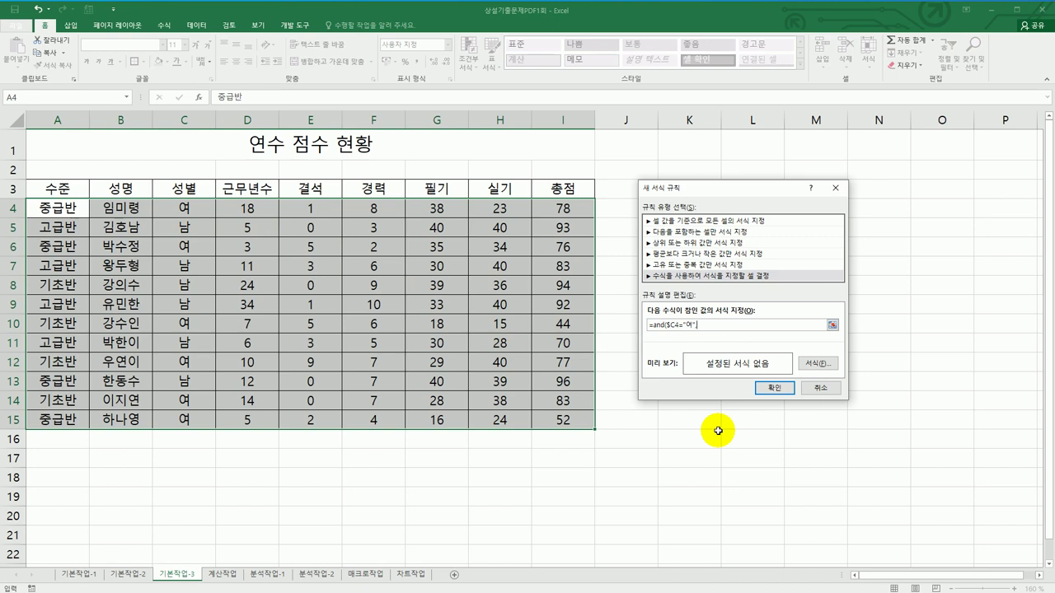
Complete the rule's AND formula with the 총점 condition $I4>=70, fixing only the column.
{"action": "left_click", "coordinate": [561, 206]}
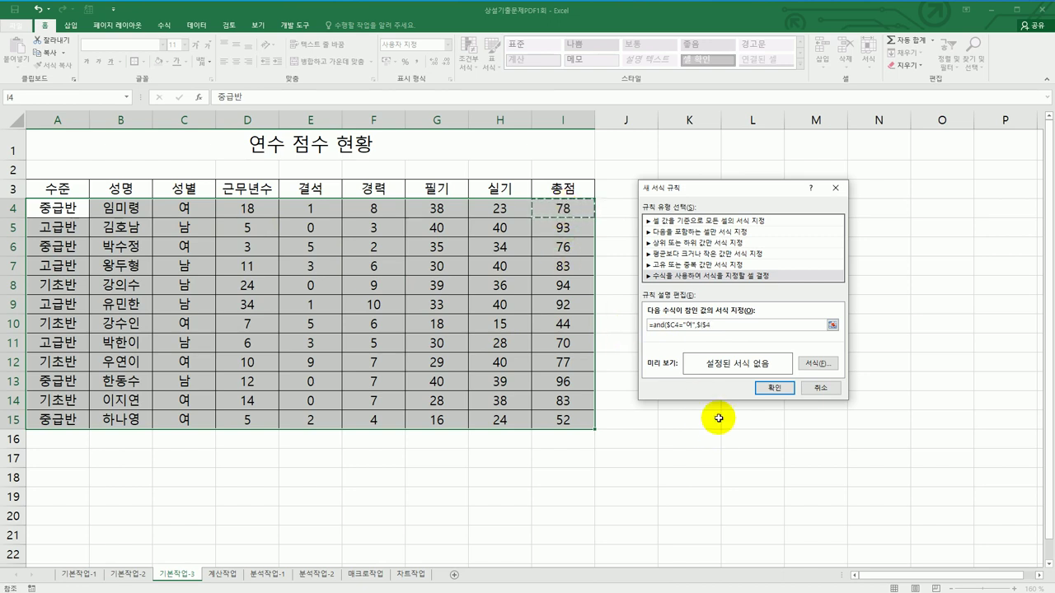
{"action": "left_click", "coordinate": [702, 324]}
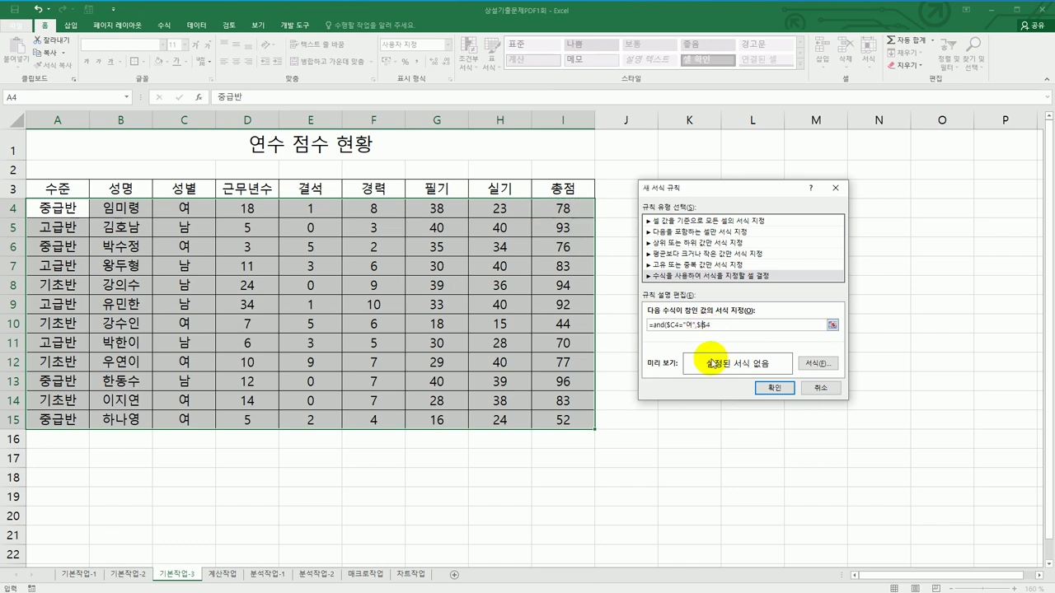
{"action": "key", "text": "Delete"}
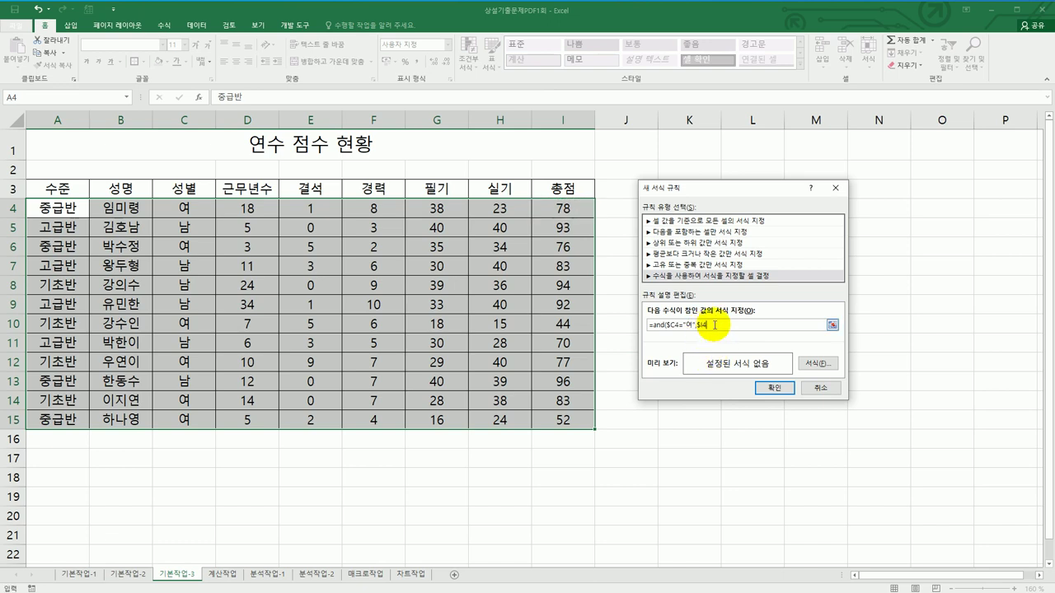
{"action": "type", "text": ">="}
{"action": "type", "text": "ㅁ"}
{"action": "type", "text": ")"}
Give the conditional formatting rule the standard blue font colour and apply it to the data range.
{"action": "left_click", "coordinate": [816, 364]}
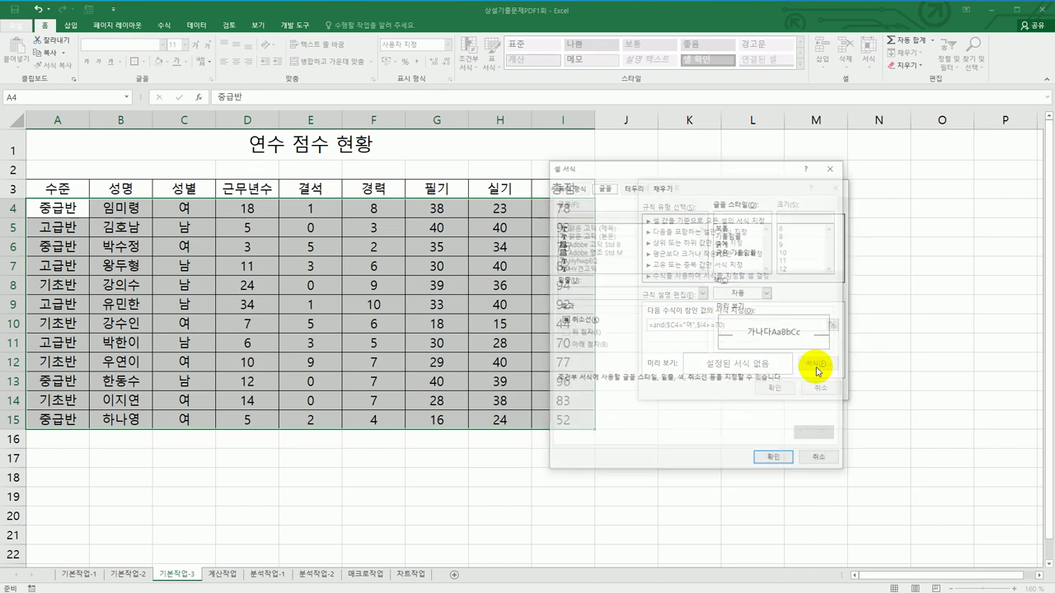
{"action": "left_click_drag", "start_coordinate": [706, 170], "coordinate": [554, 188]}
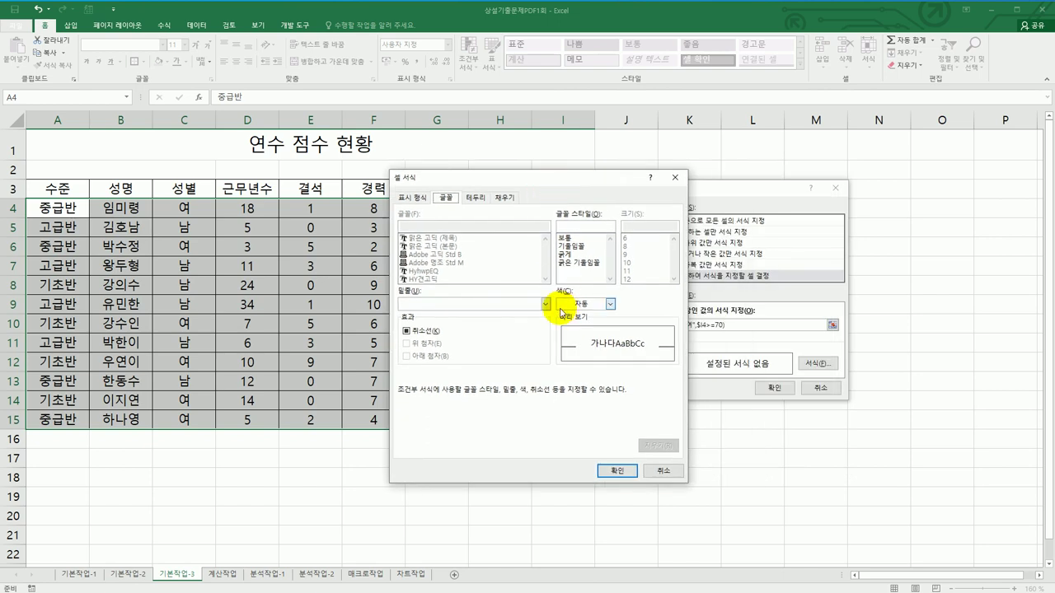
{"action": "left_click", "coordinate": [590, 310]}
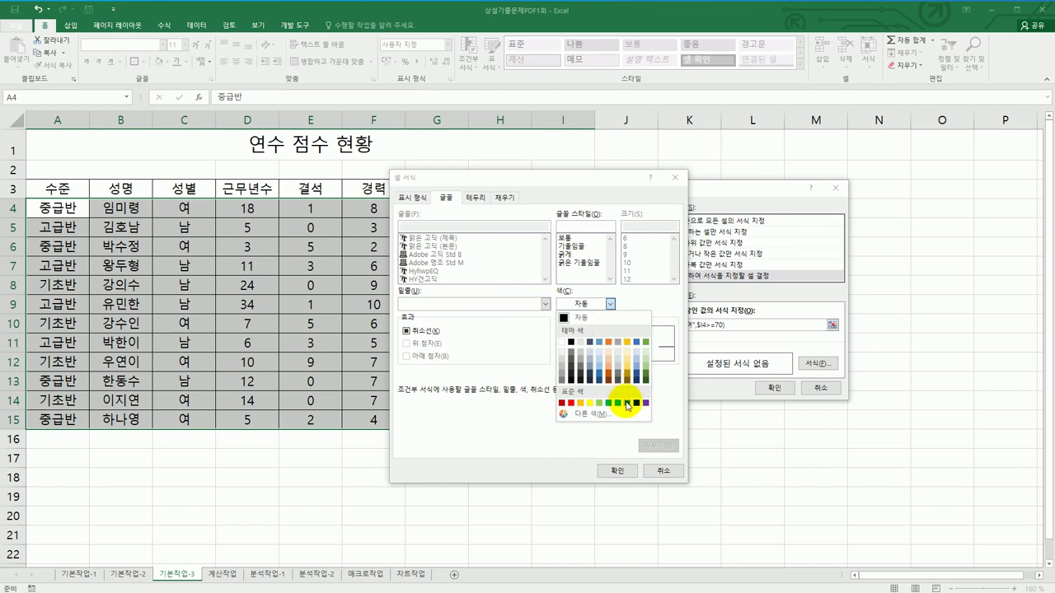
{"action": "left_click", "coordinate": [628, 403]}
{"action": "left_click", "coordinate": [619, 471]}
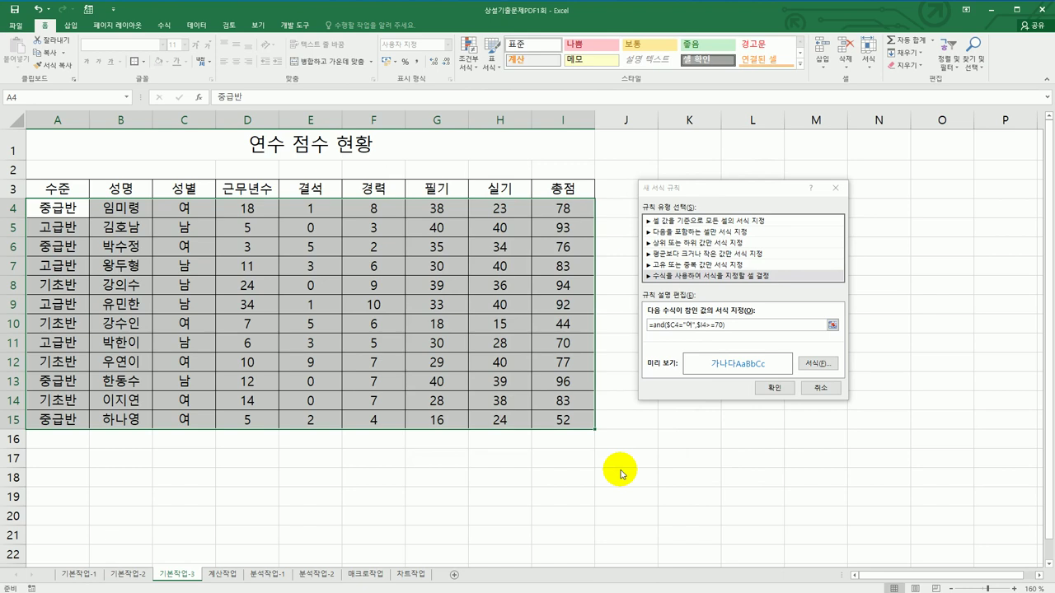
{"action": "left_click", "coordinate": [775, 388]}
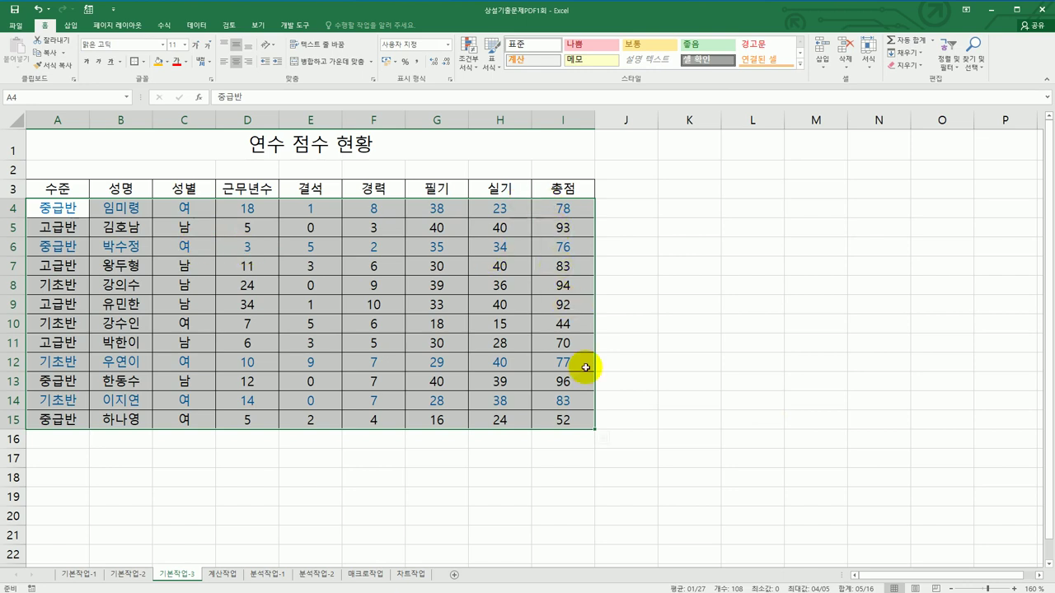
{"action": "left_click", "coordinate": [583, 406]}
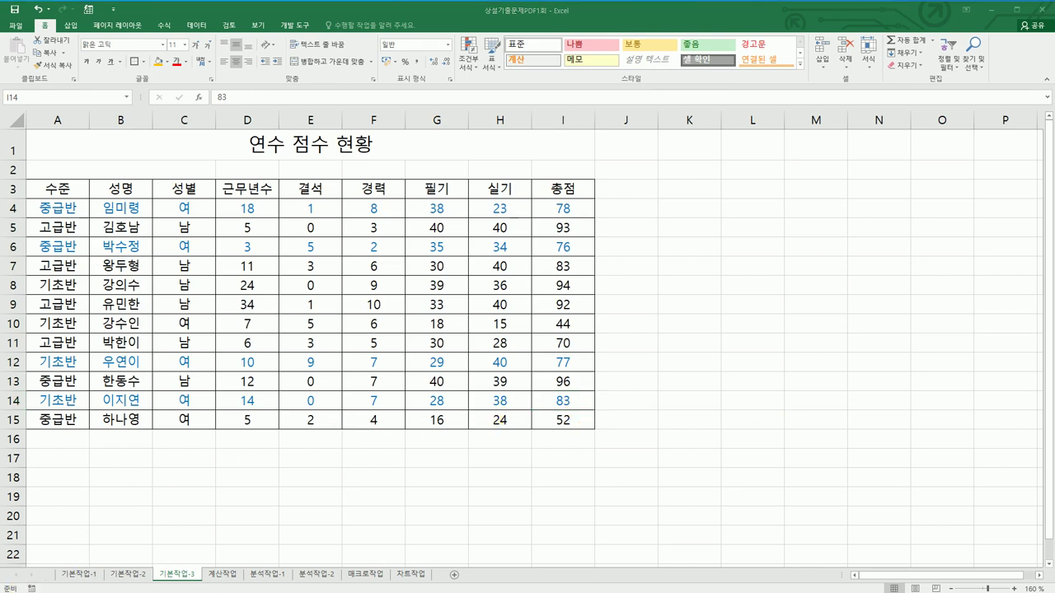
On the 계산작업 sheet, enter =RIGHT(B3,2) in D3 to extract the last two characters of the 모델명.
{"action": "left_click", "coordinate": [225, 583]}
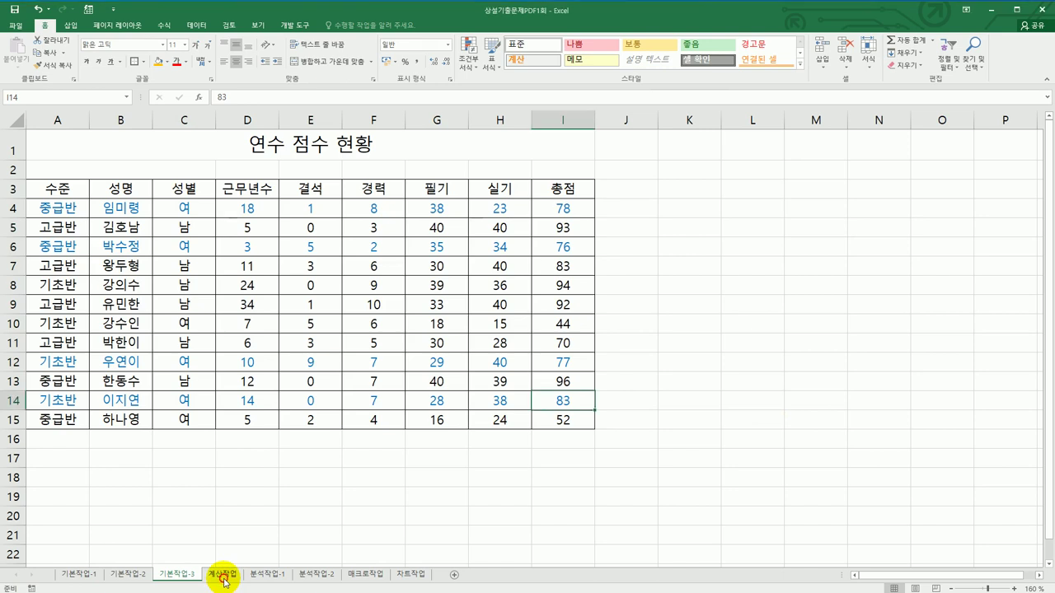
{"action": "left_click", "coordinate": [224, 577]}
{"action": "left_click", "coordinate": [295, 177]}
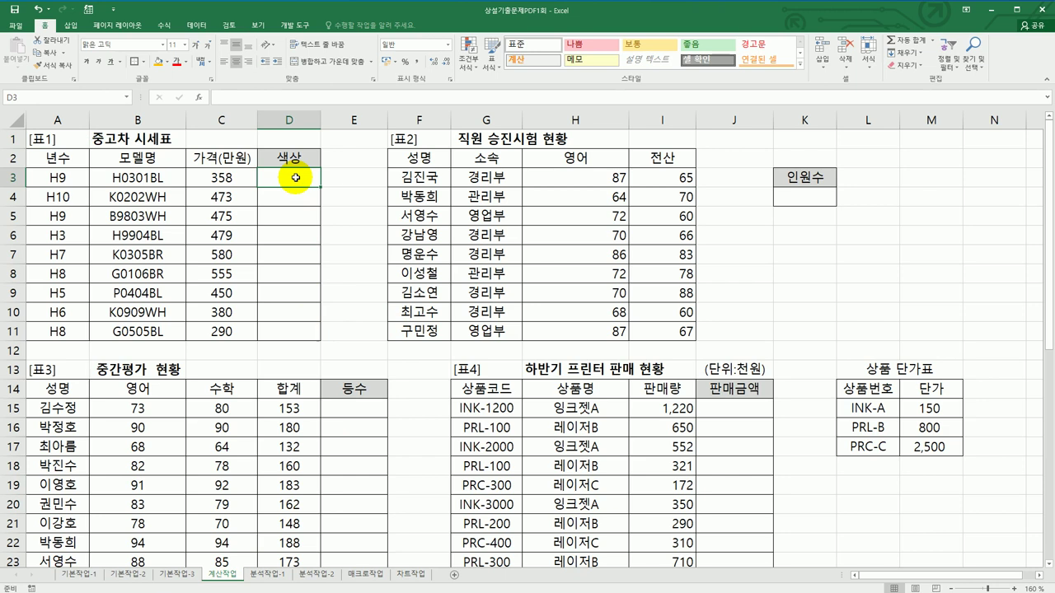
{"action": "left_click", "coordinate": [159, 179]}
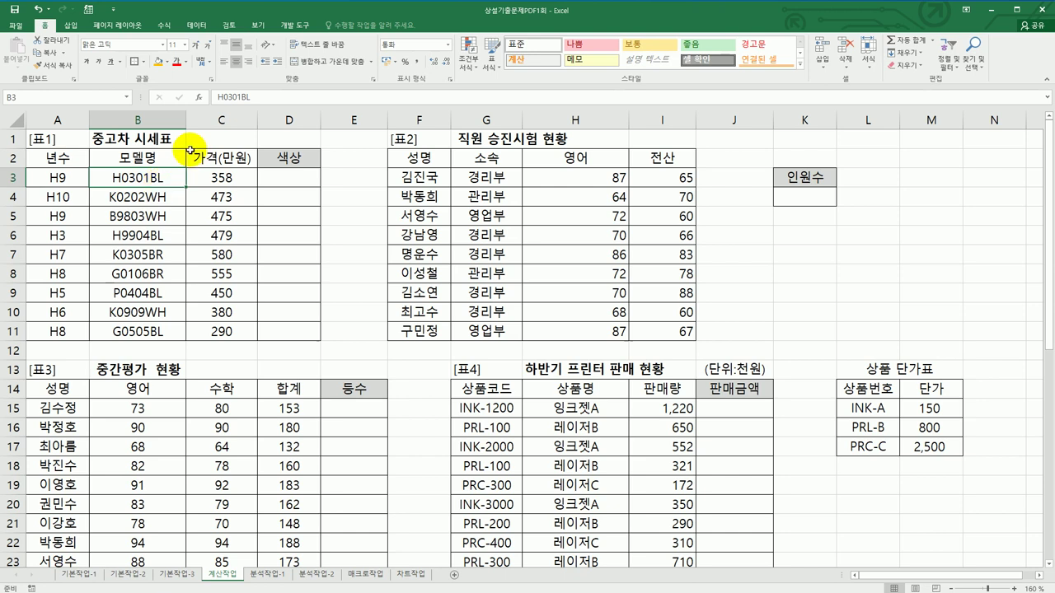
{"action": "left_click", "coordinate": [278, 176]}
{"action": "type", "text": "="}
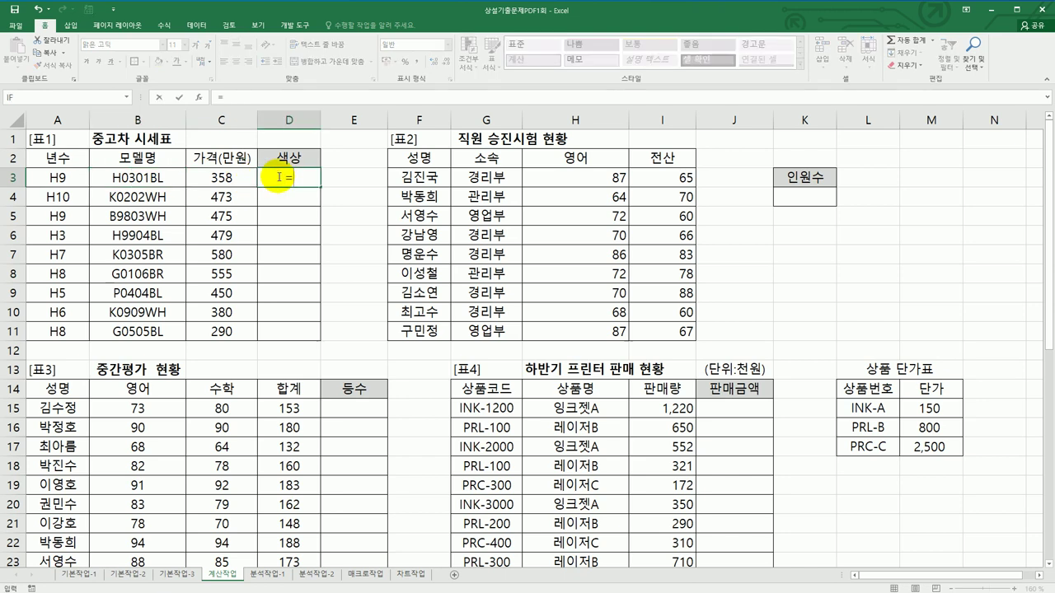
{"action": "type", "text": "ri"}
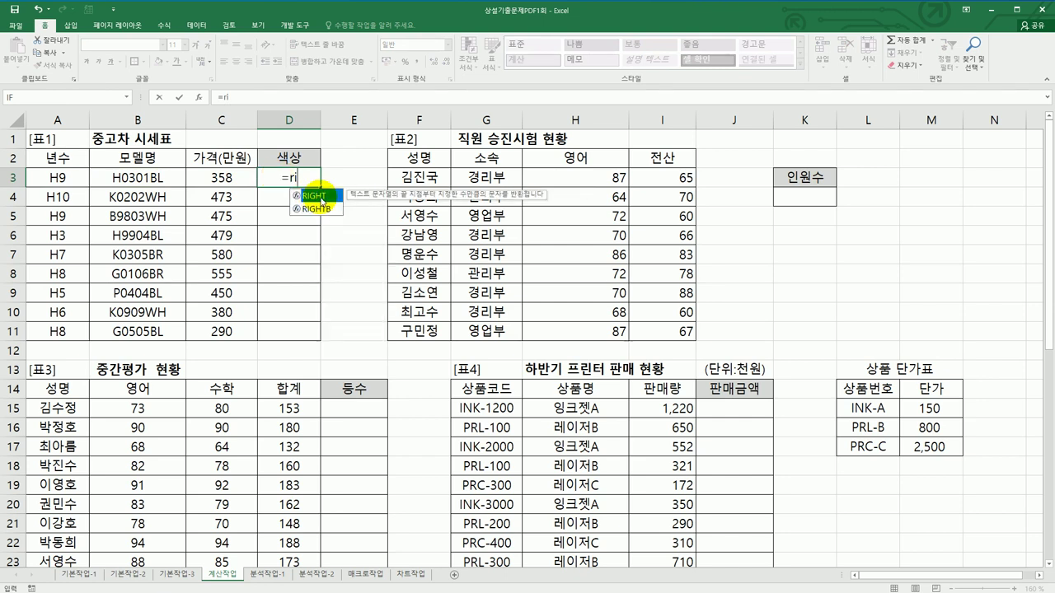
{"action": "double_click", "coordinate": [318, 199]}
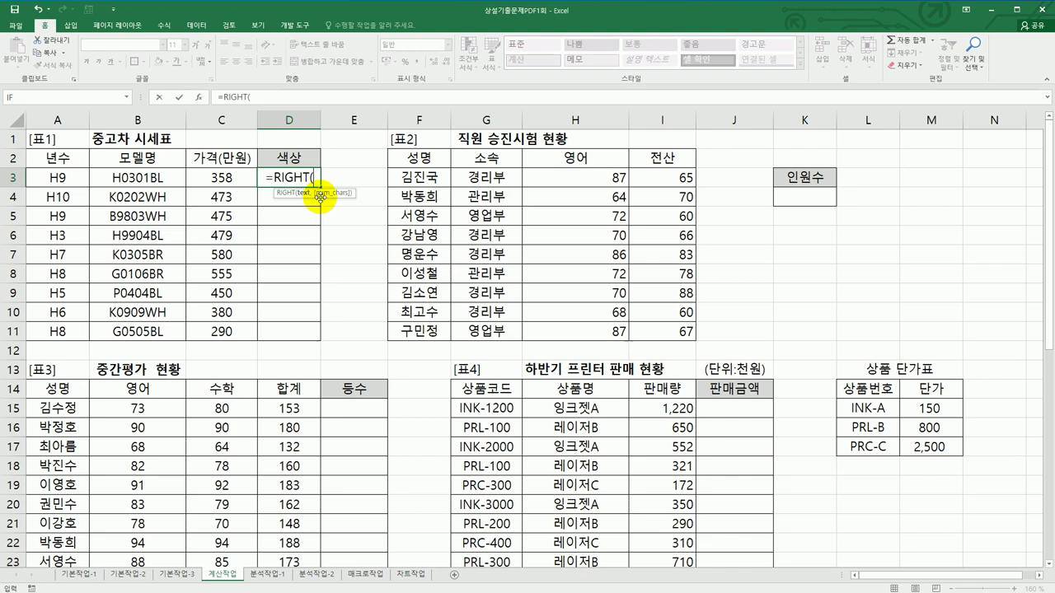
{"action": "left_click", "coordinate": [132, 176]}
{"action": "type", "text": ","}
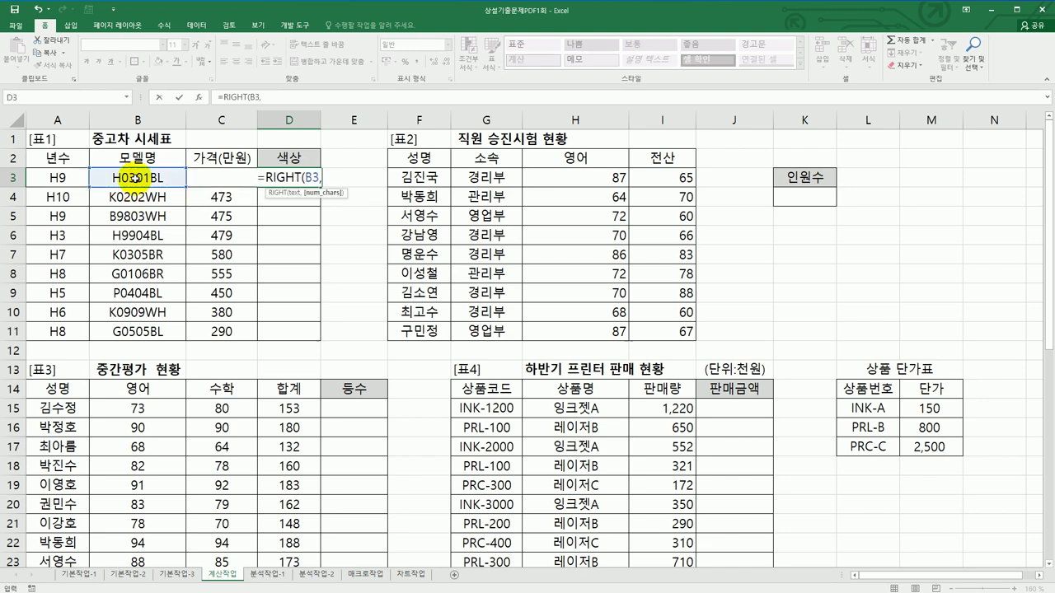
{"action": "type", "text": "2)"}
{"action": "key", "text": "Return"}
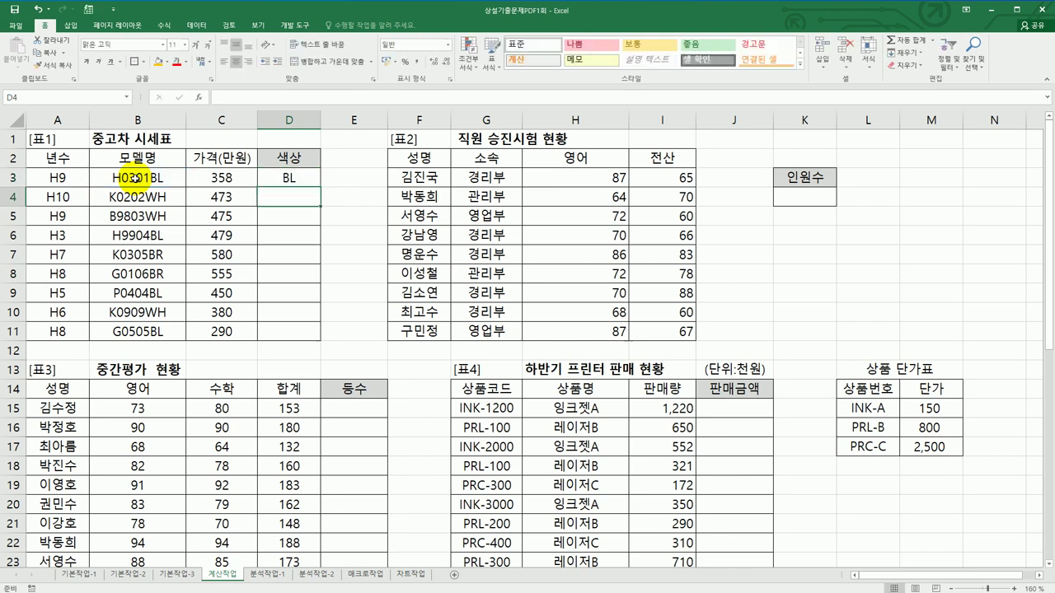
Fill the RIGHT formula from D3 down the 색상 column to D11.
{"action": "left_click", "coordinate": [310, 178]}
{"action": "left_click_drag", "start_coordinate": [321, 187], "coordinate": [318, 340]}
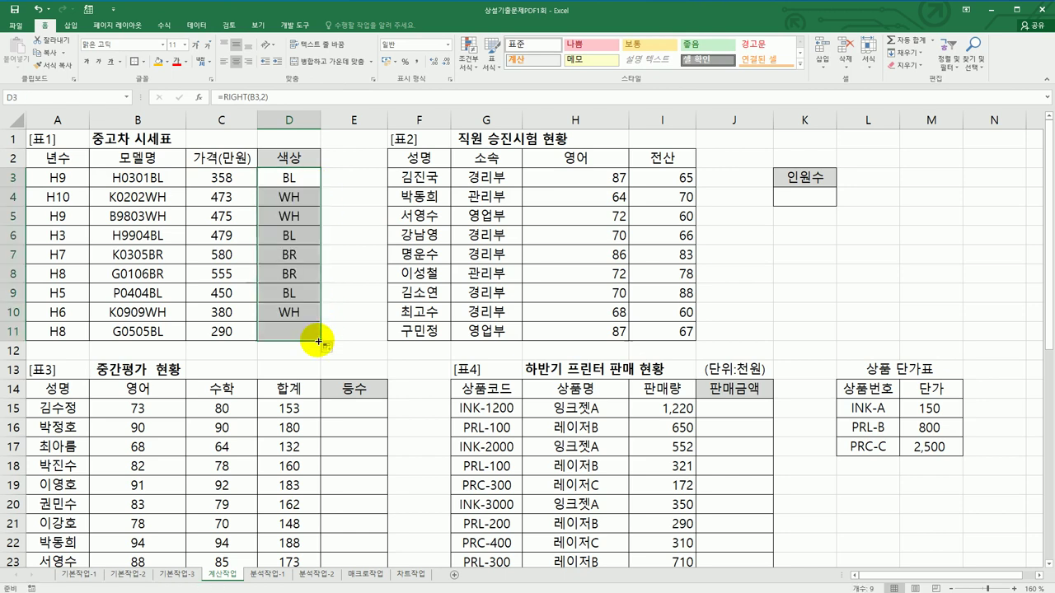
{"action": "left_click", "coordinate": [292, 179]}
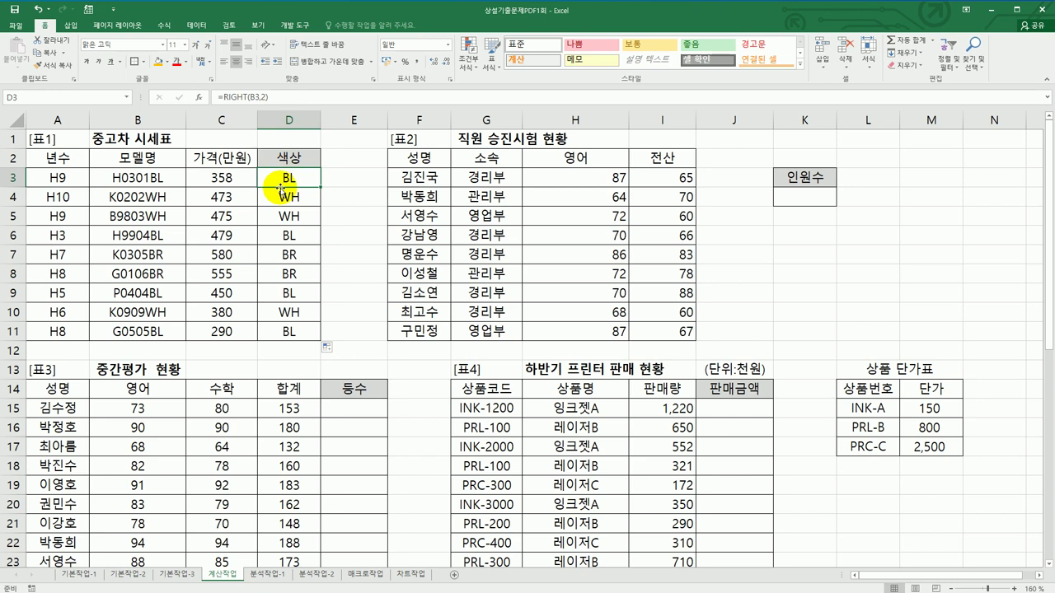
Extend the D3 formula into an IF reading =IF(RIGHT(B3,2)="BR","갈색", and leave its false argument open.
{"action": "double_click", "coordinate": [280, 187]}
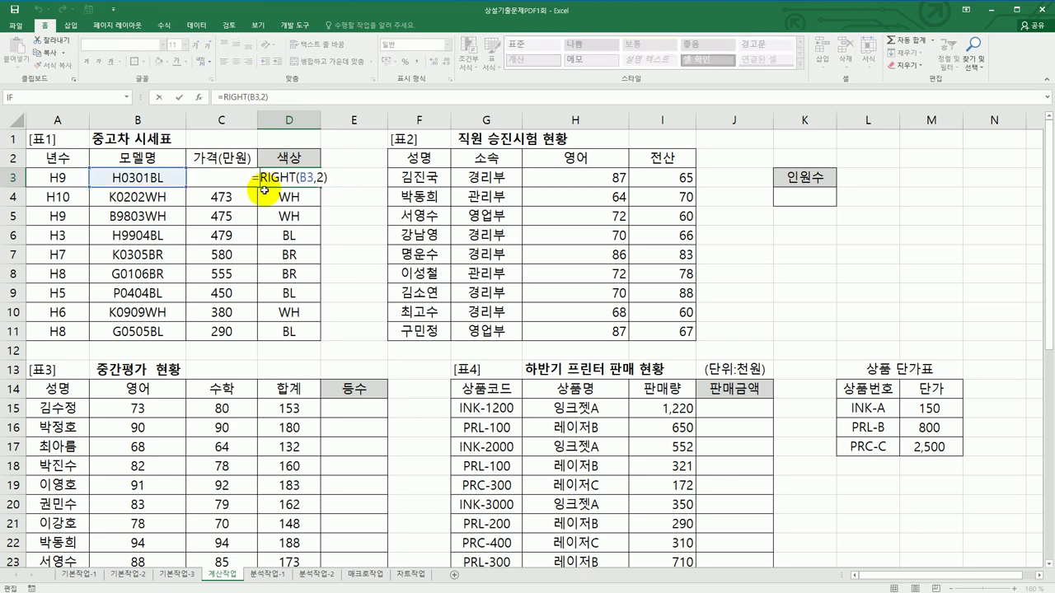
{"action": "type", "text": "if"}
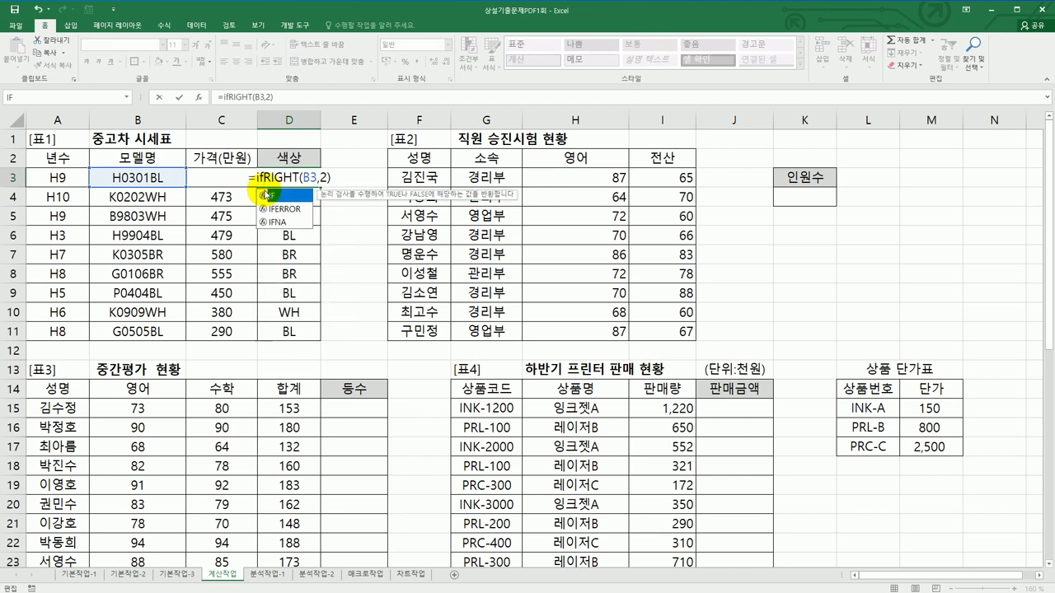
{"action": "double_click", "coordinate": [263, 195]}
{"action": "left_click", "coordinate": [338, 174]}
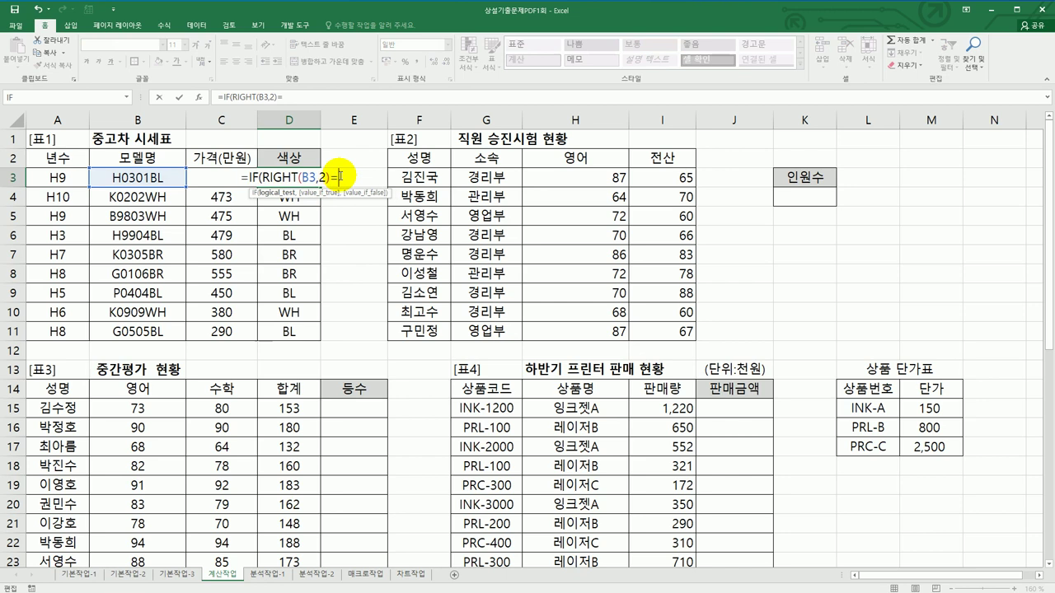
{"action": "type", "text": "=\"ㅠ"}
{"action": "key", "text": "BackSpace"}
{"action": "type", "text": "BR\","}
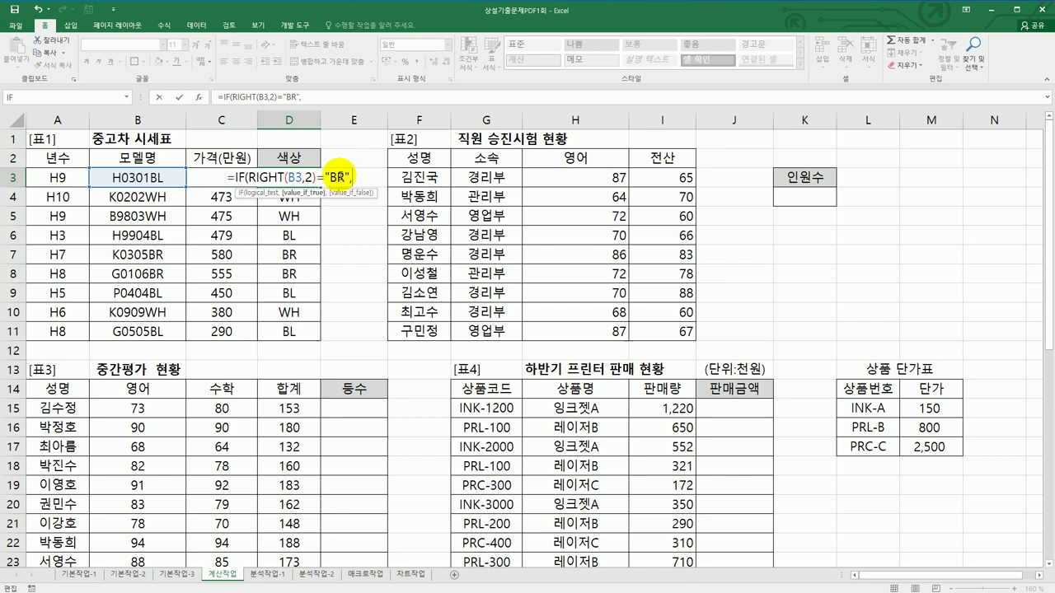
{"action": "type", "text": "\""}
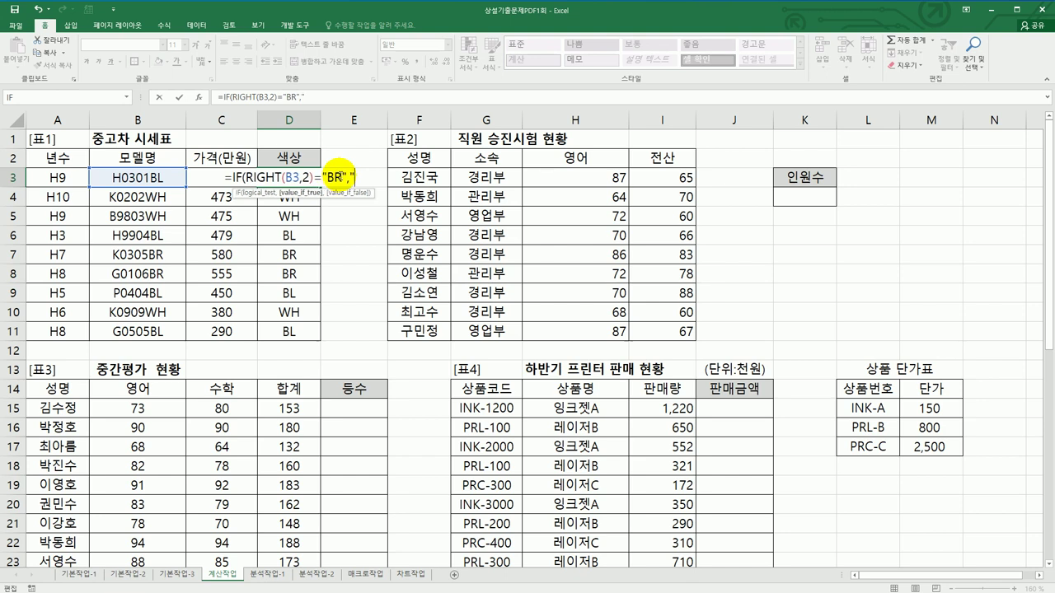
{"action": "type", "text": "갈"}
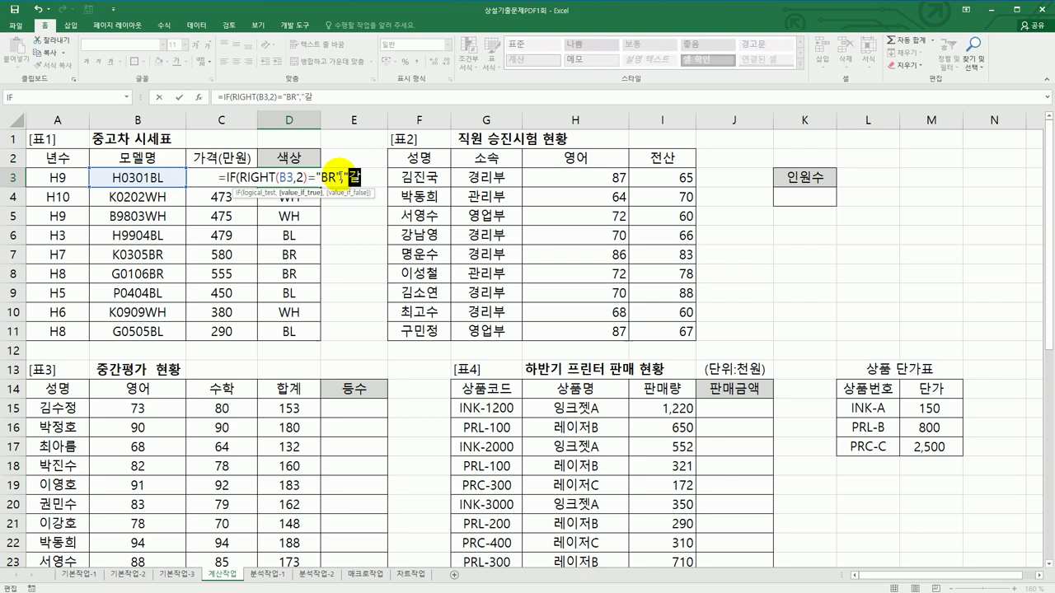
{"action": "type", "text": "새\","}
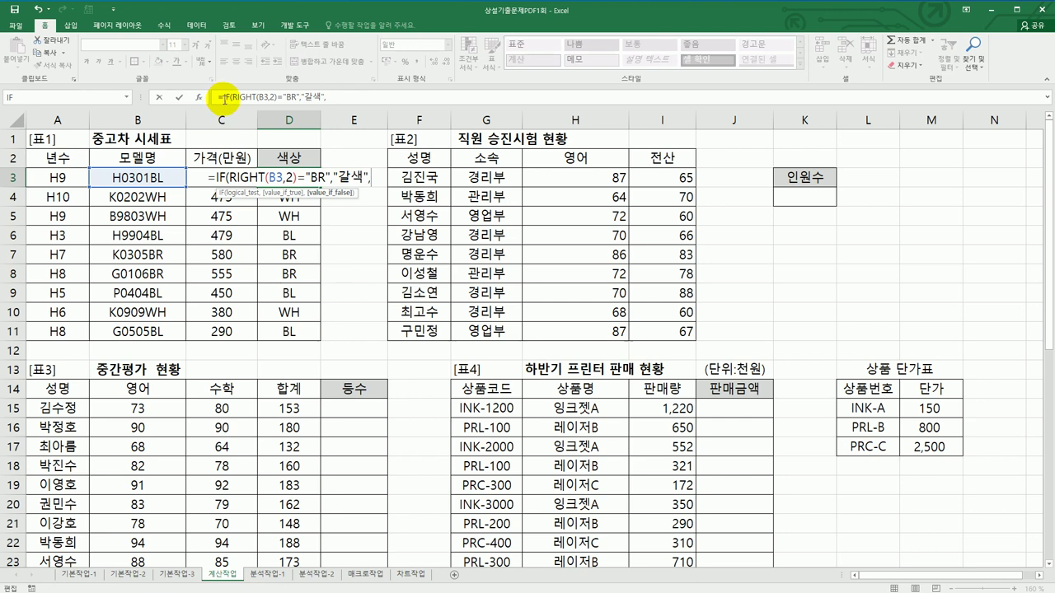
Copy the IF part of the D3 formula and paste it at the end as the nested false argument.
{"action": "left_click_drag", "start_coordinate": [221, 97], "coordinate": [332, 95]}
{"action": "key", "text": "ctrl+c"}
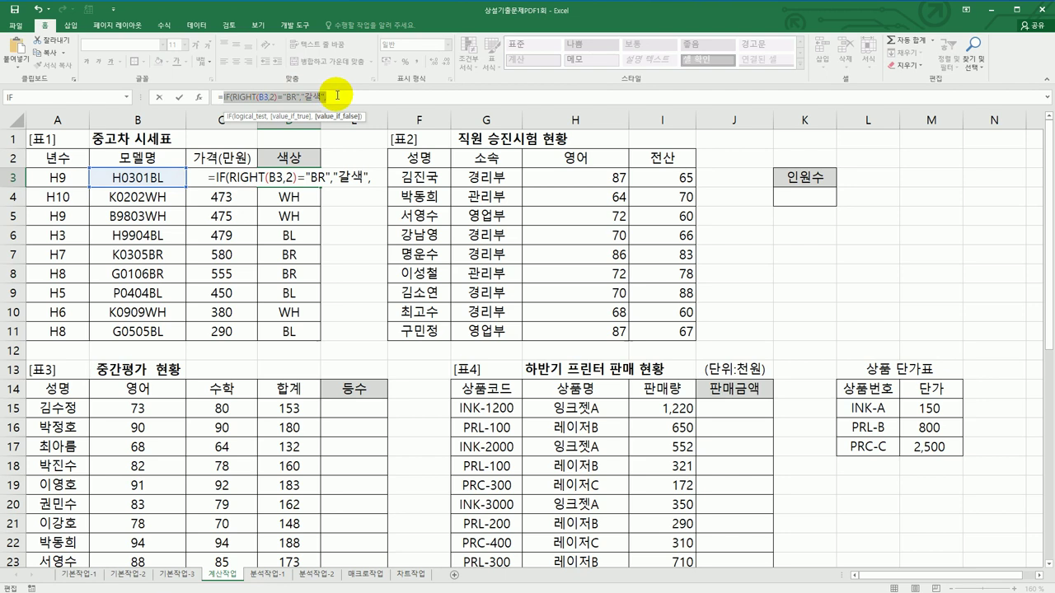
{"action": "left_click", "coordinate": [337, 95]}
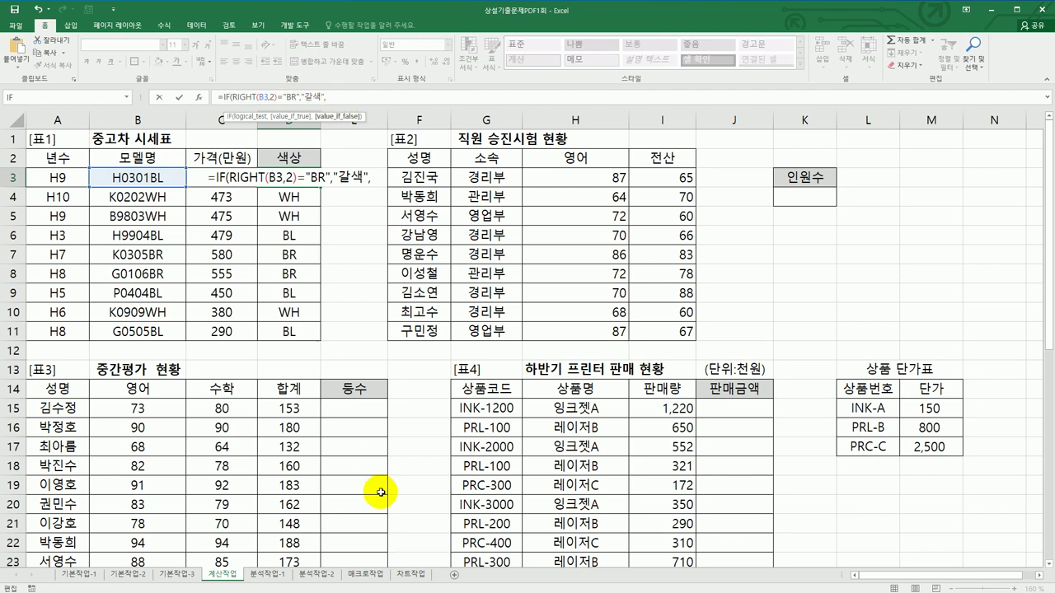
{"action": "key", "text": "ctrl+v"}
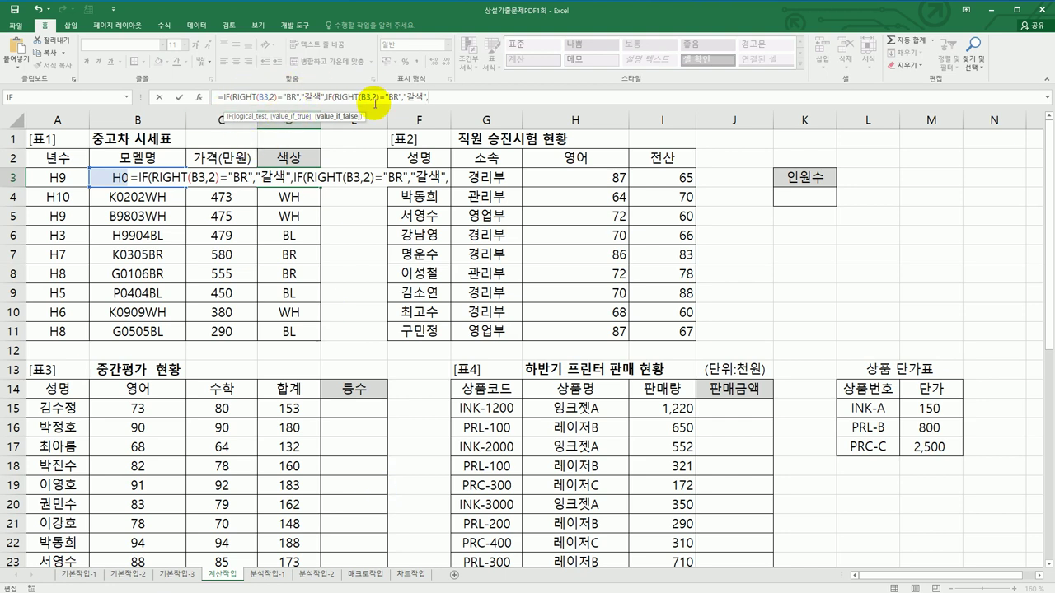
Change the nested IF in D3 to test for "BL" and return "검정색".
{"action": "double_click", "coordinate": [394, 98]}
{"action": "left_click", "coordinate": [399, 98]}
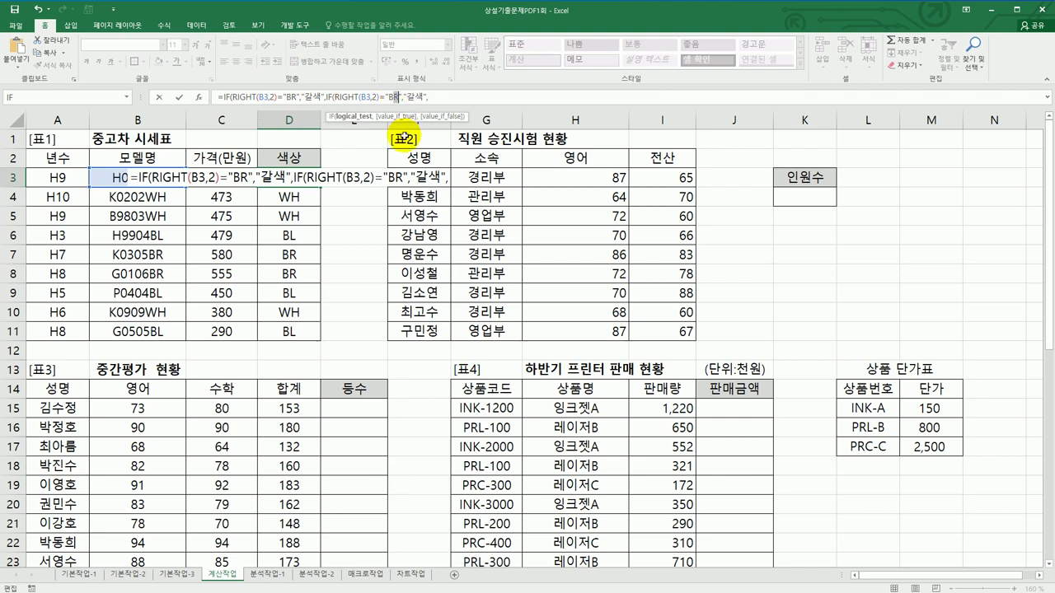
{"action": "type", "text": "L"}
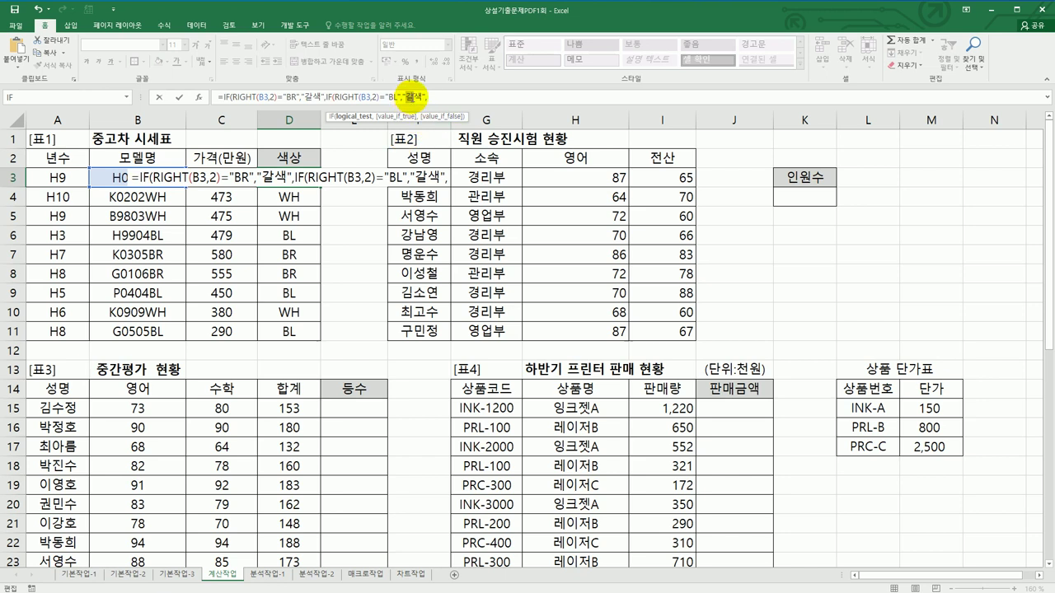
{"action": "double_click", "coordinate": [429, 97]}
{"action": "type", "text": "rj"}
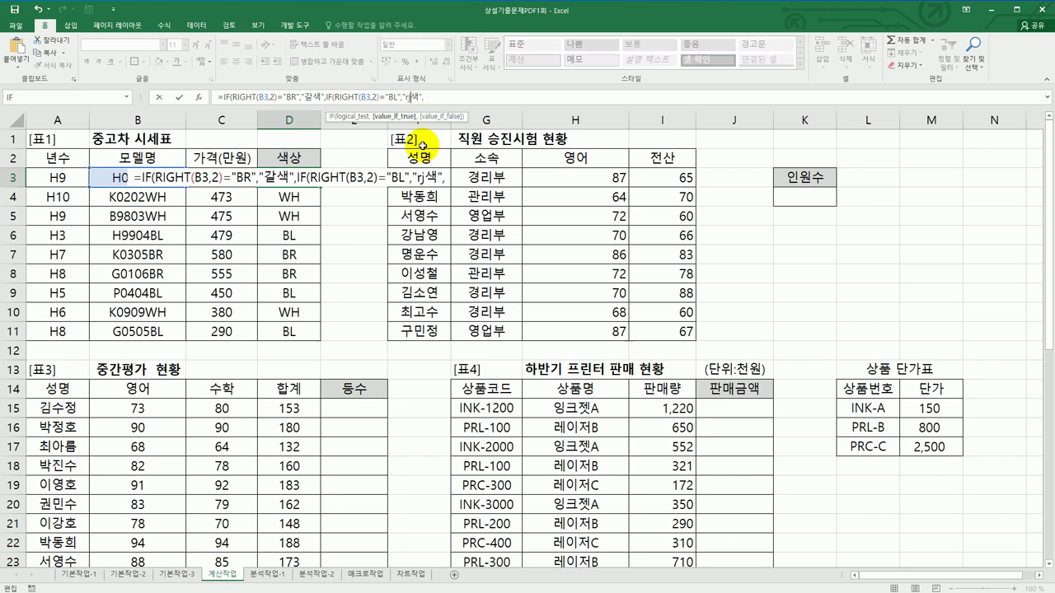
{"action": "type", "text": "검정"}
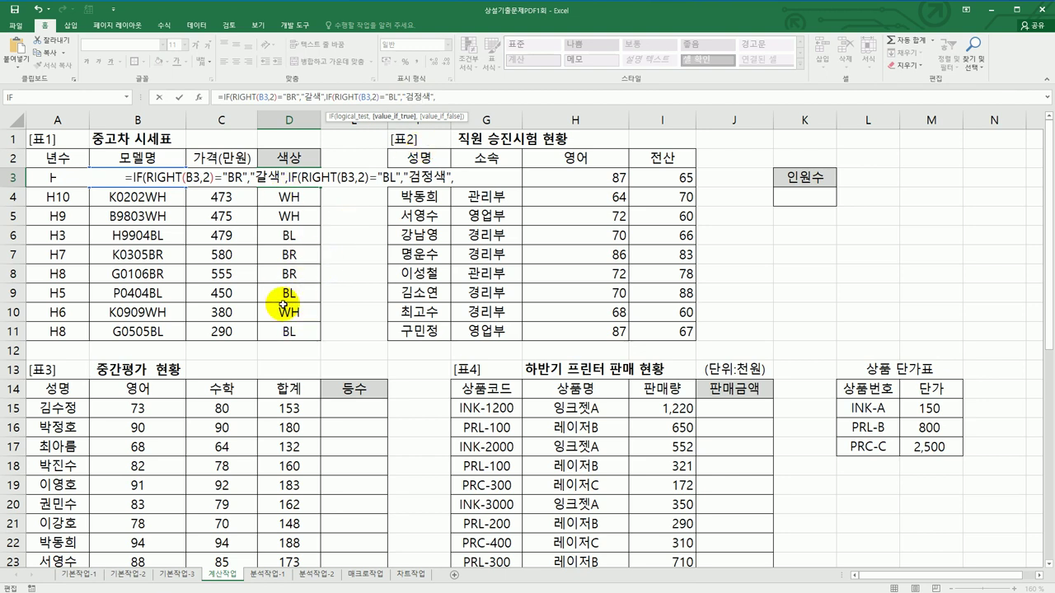
Complete the nested IF in D3 with "흰색" as the final result and fill the formula down to D11.
{"action": "left_click", "coordinate": [448, 100]}
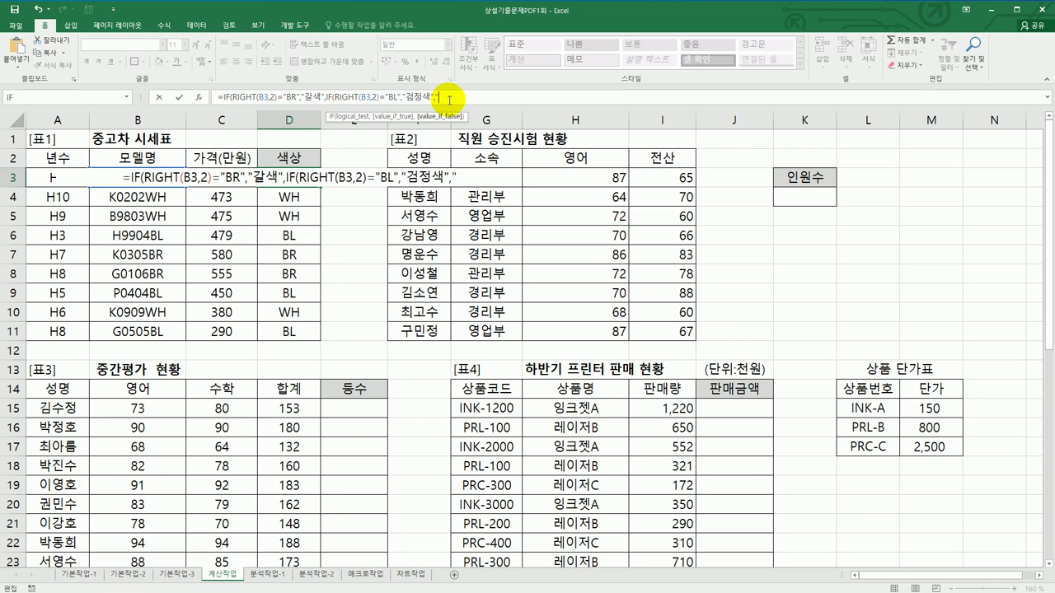
{"action": "type", "text": "\"희ㄴ색\""}
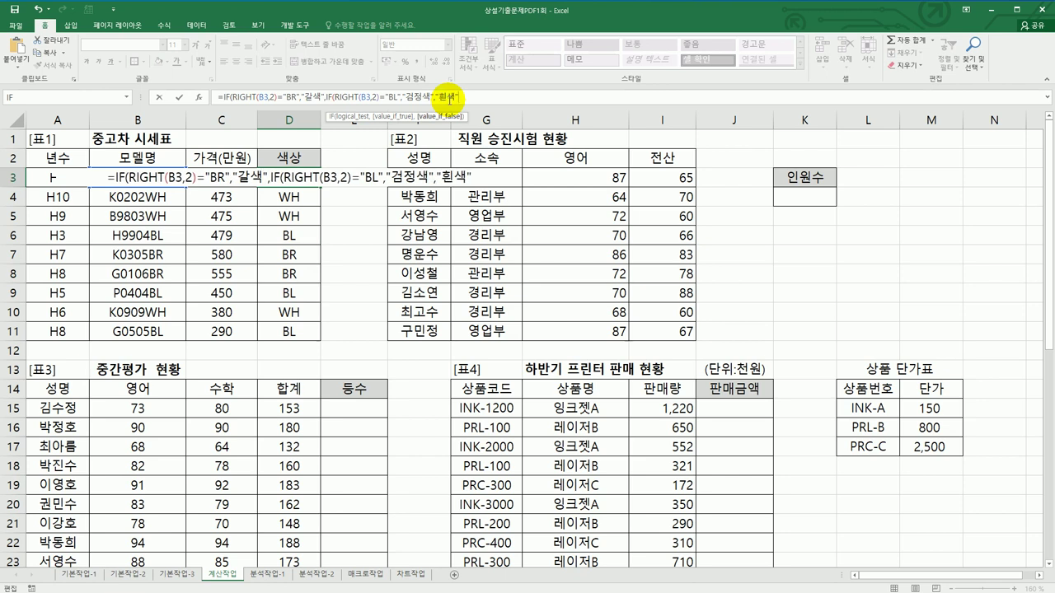
{"action": "type", "text": "))"}
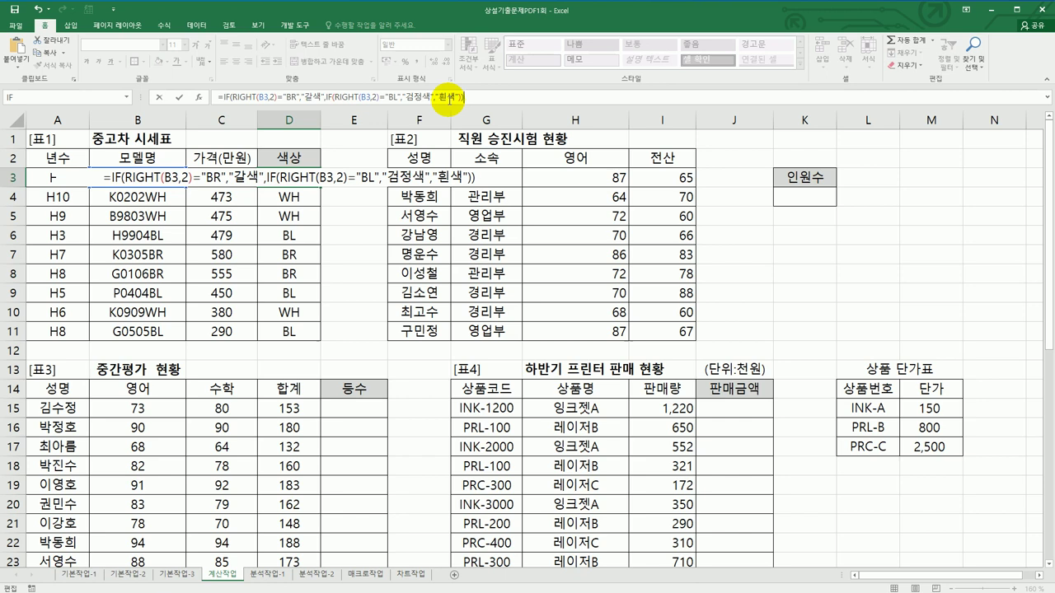
{"action": "key", "text": "Return"}
{"action": "left_click", "coordinate": [306, 174]}
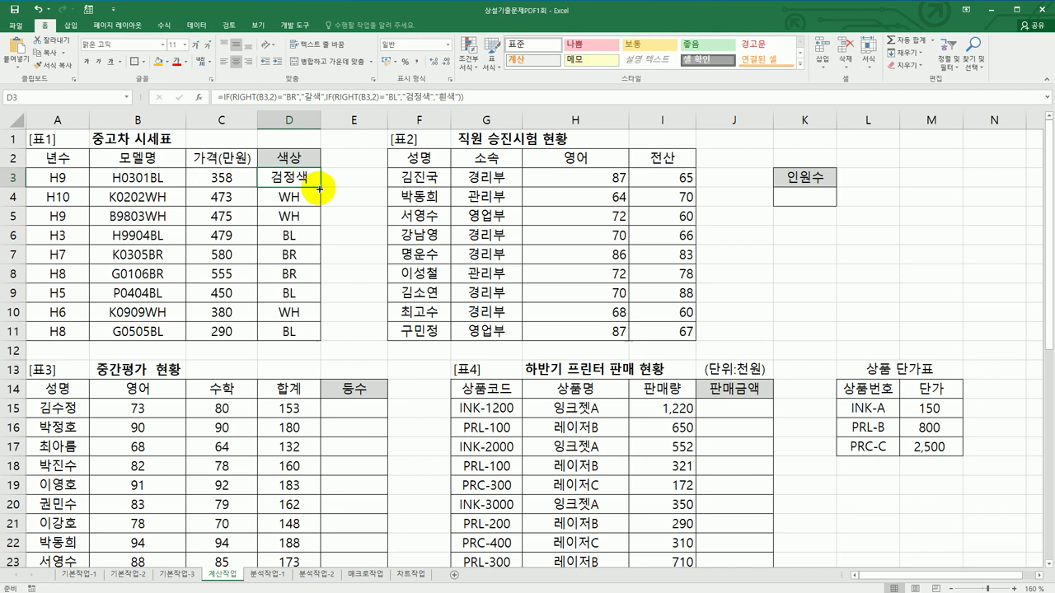
{"action": "left_click_drag", "start_coordinate": [319, 189], "coordinate": [302, 340]}
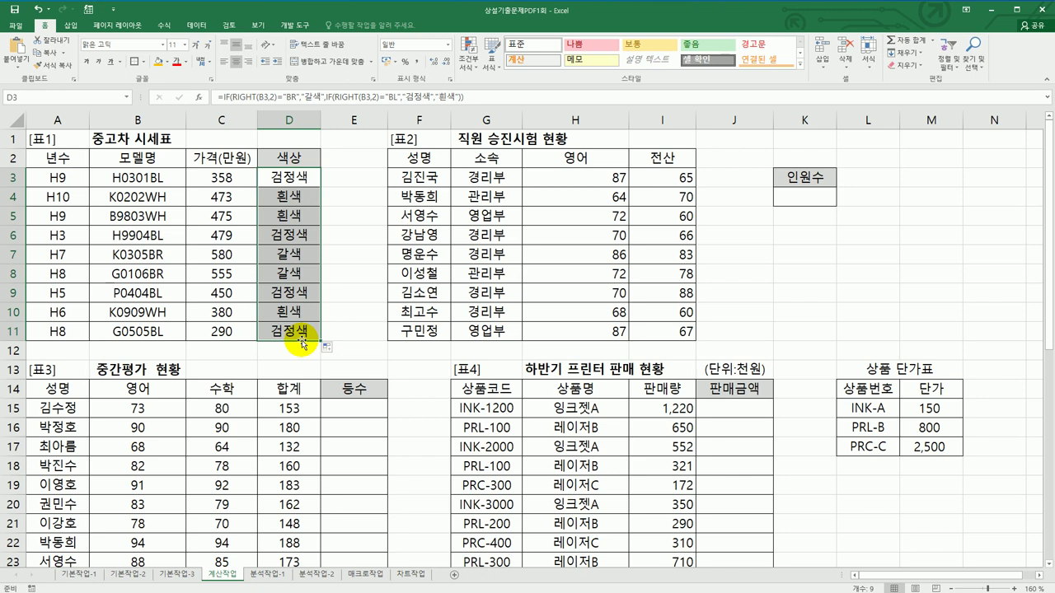
Start a COUNTIFS formula in K4 under 인원수 and open its function arguments.
{"action": "left_click", "coordinate": [799, 196]}
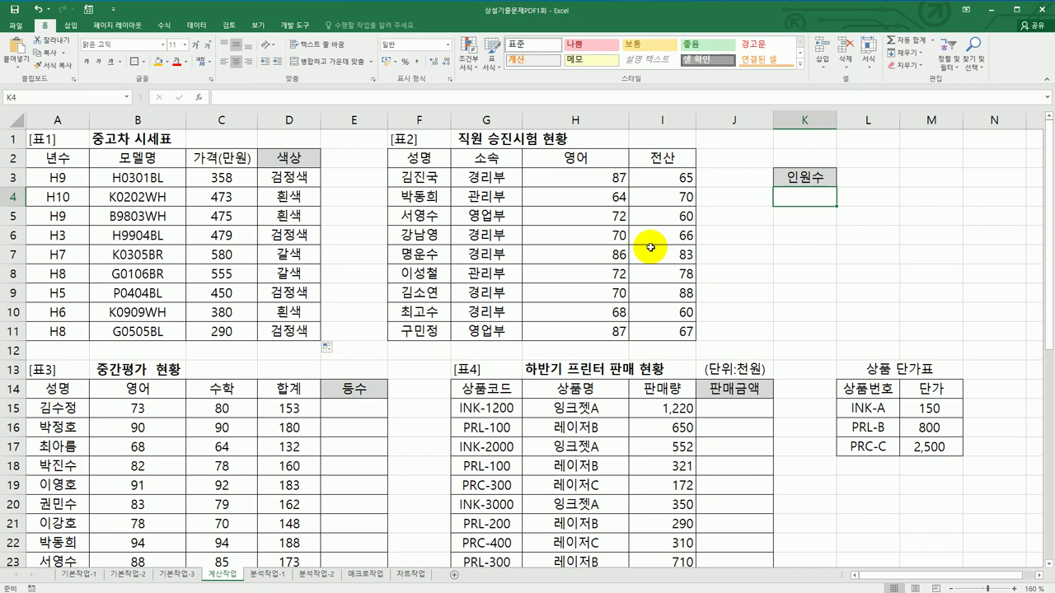
{"action": "type", "text": "=ㅊ"}
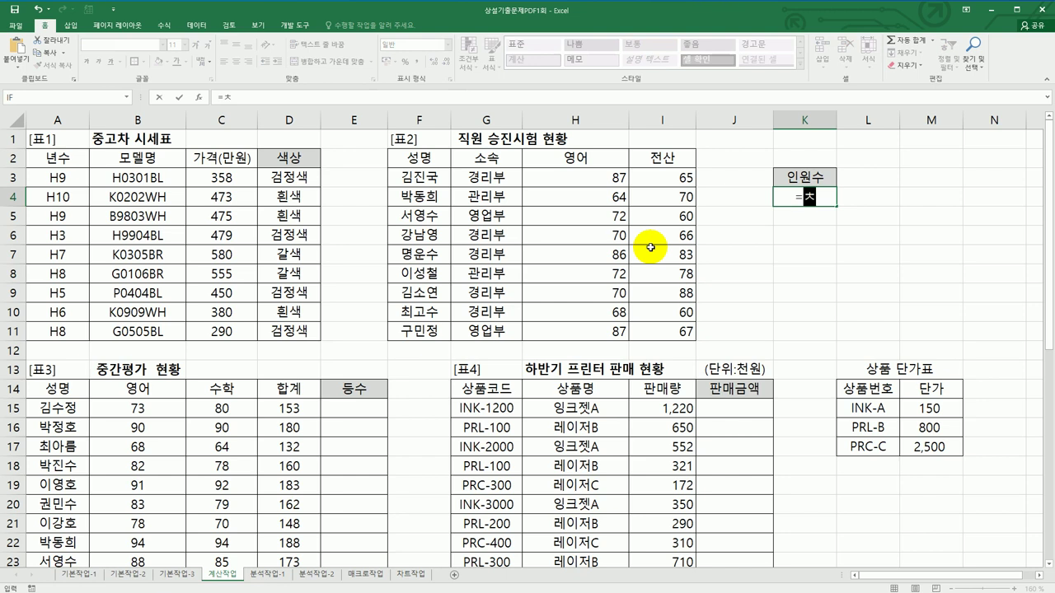
{"action": "key", "text": "BackSpace"}
{"action": "type", "text": "co"}
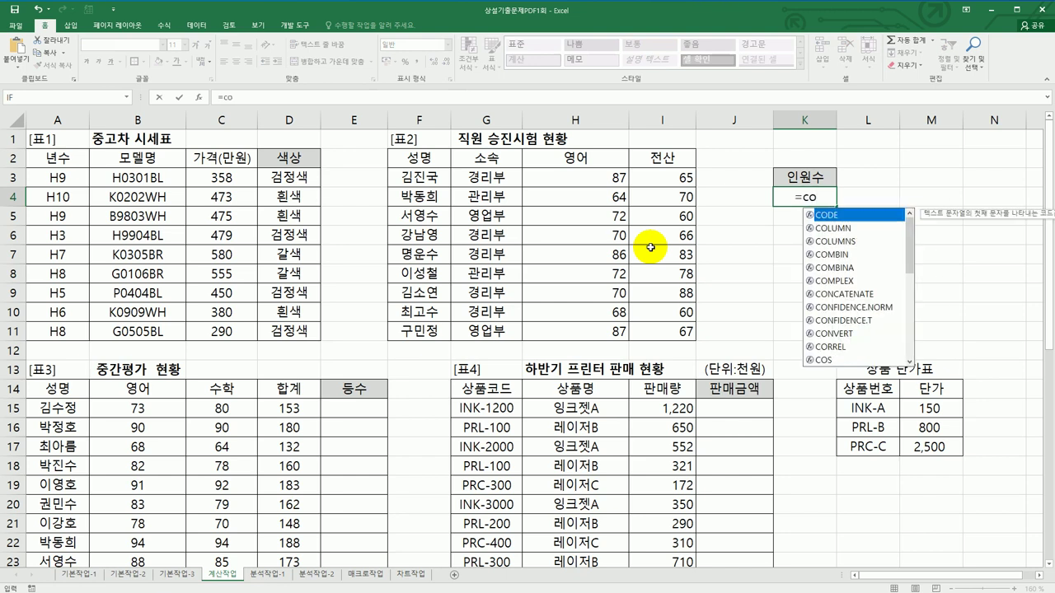
{"action": "type", "text": "un"}
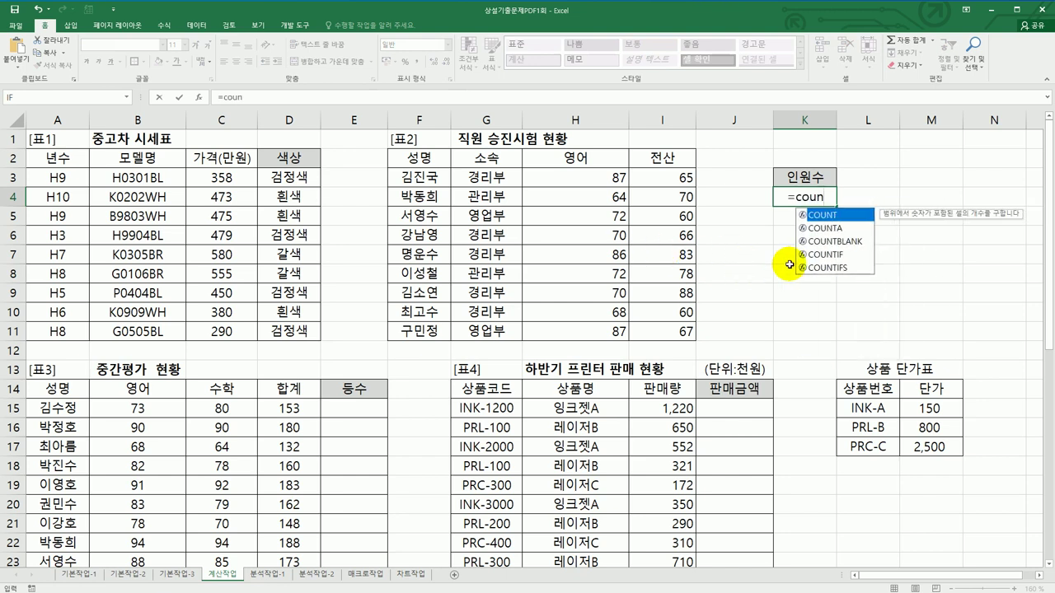
{"action": "double_click", "coordinate": [819, 268]}
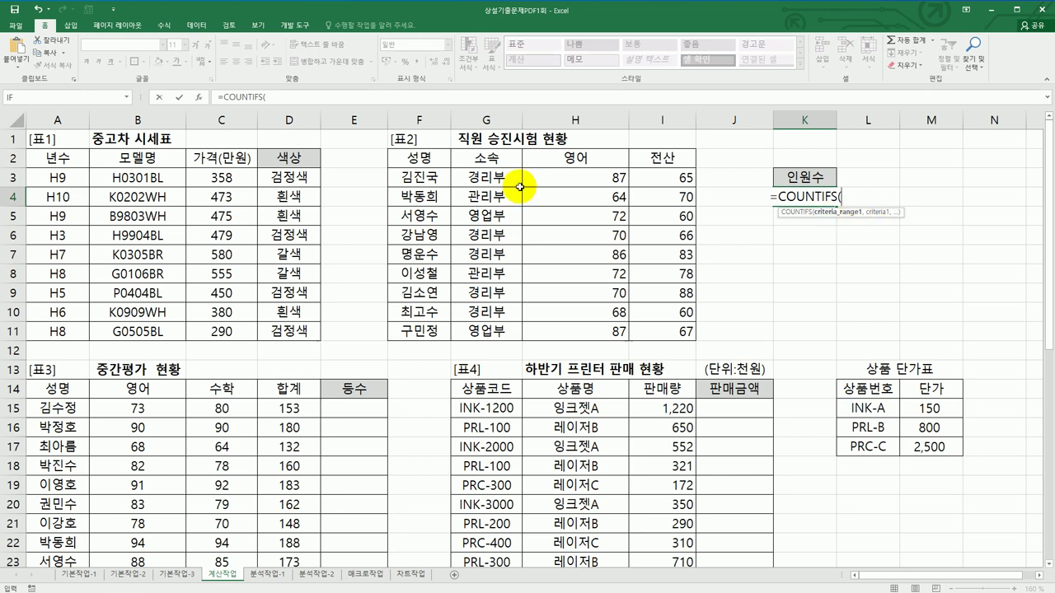
{"action": "left_click", "coordinate": [202, 100]}
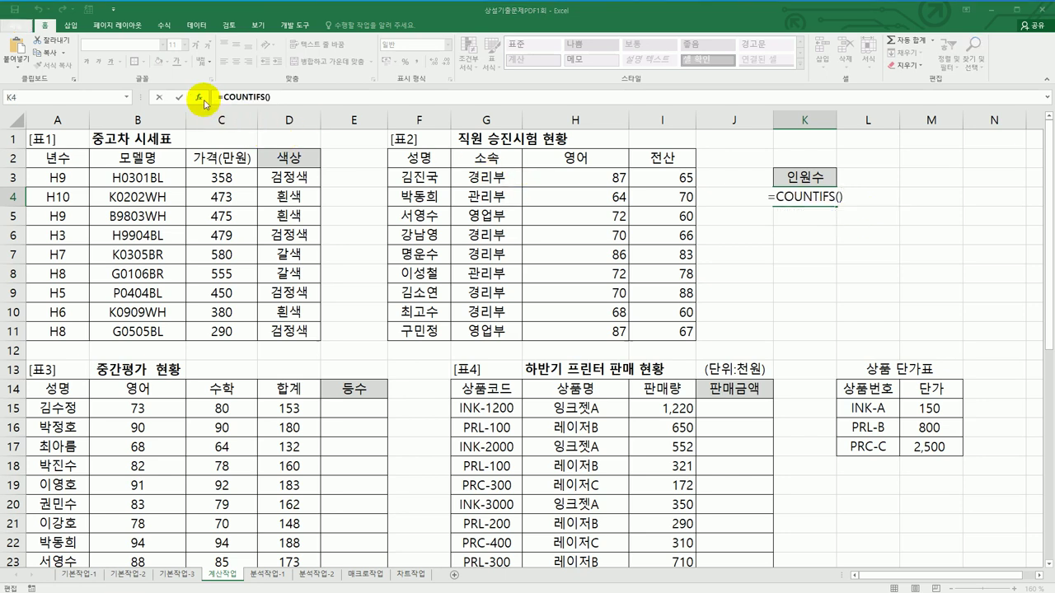
Set the first COUNTIFS condition to count 영어 scores in H3:H11 that are >=70.
{"action": "left_click_drag", "start_coordinate": [659, 168], "coordinate": [466, 319]}
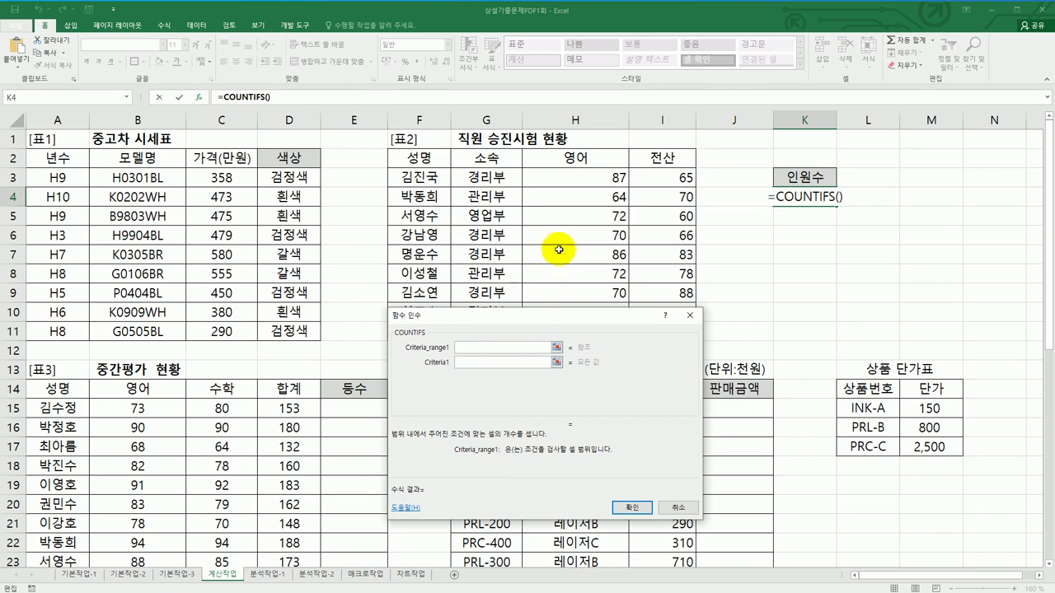
{"action": "left_click_drag", "start_coordinate": [557, 175], "coordinate": [565, 326]}
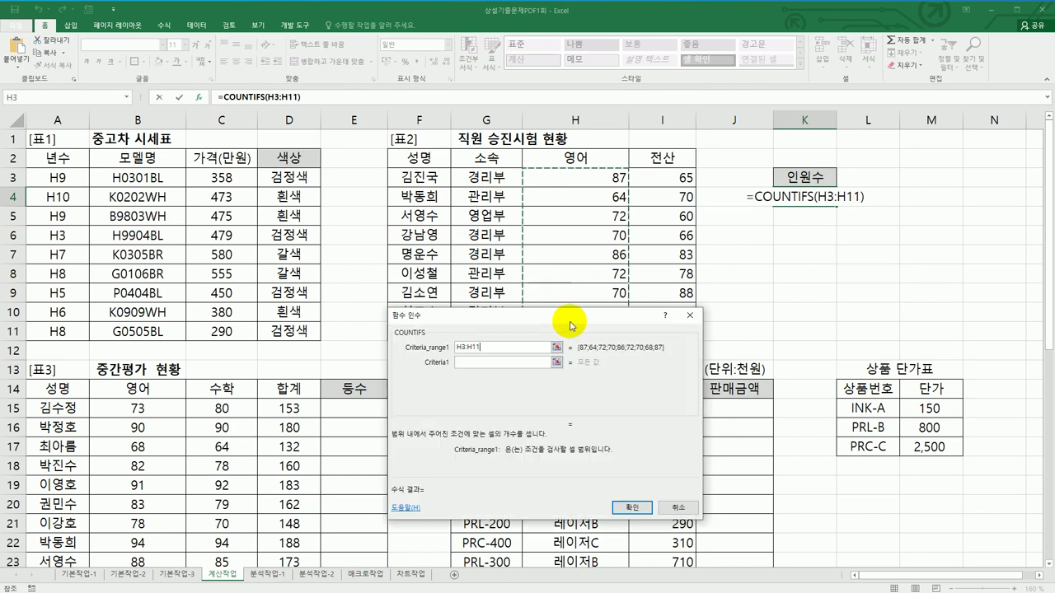
{"action": "left_click", "coordinate": [507, 367]}
{"action": "type", "text": ">=70"}
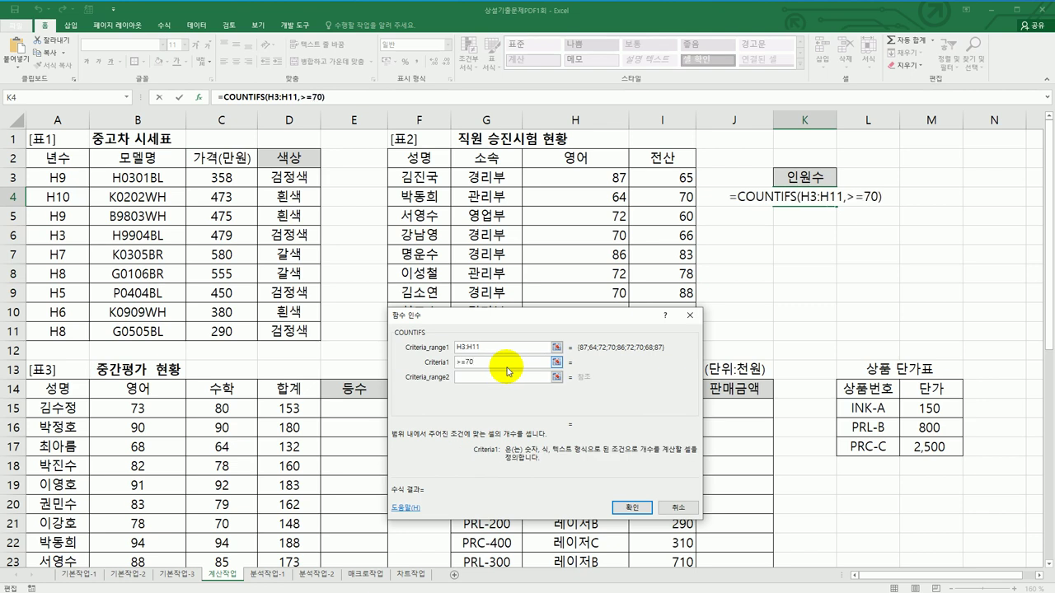
Add 전산 scores I3:I11 with >=70 as the second COUNTIFS condition and finish the K4 formula.
{"action": "left_click", "coordinate": [494, 378]}
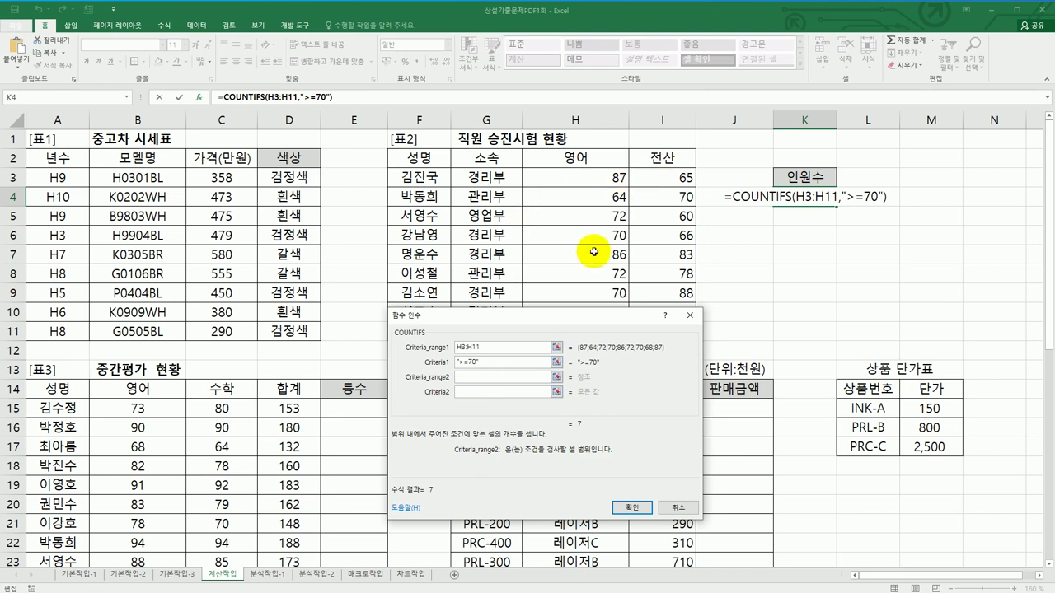
{"action": "left_click_drag", "start_coordinate": [581, 327], "coordinate": [312, 312]}
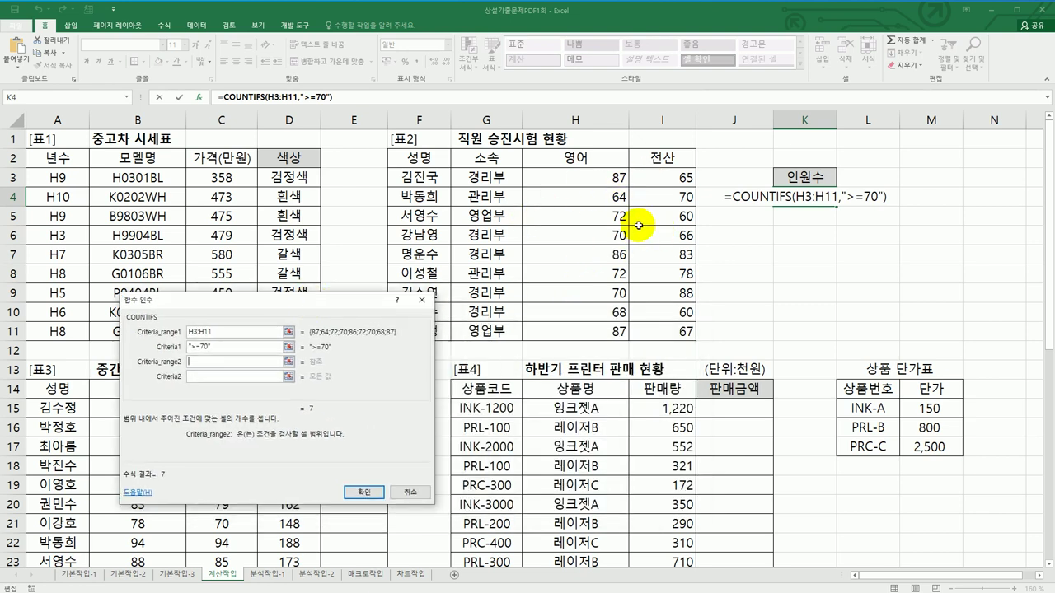
{"action": "left_click_drag", "start_coordinate": [674, 178], "coordinate": [624, 340]}
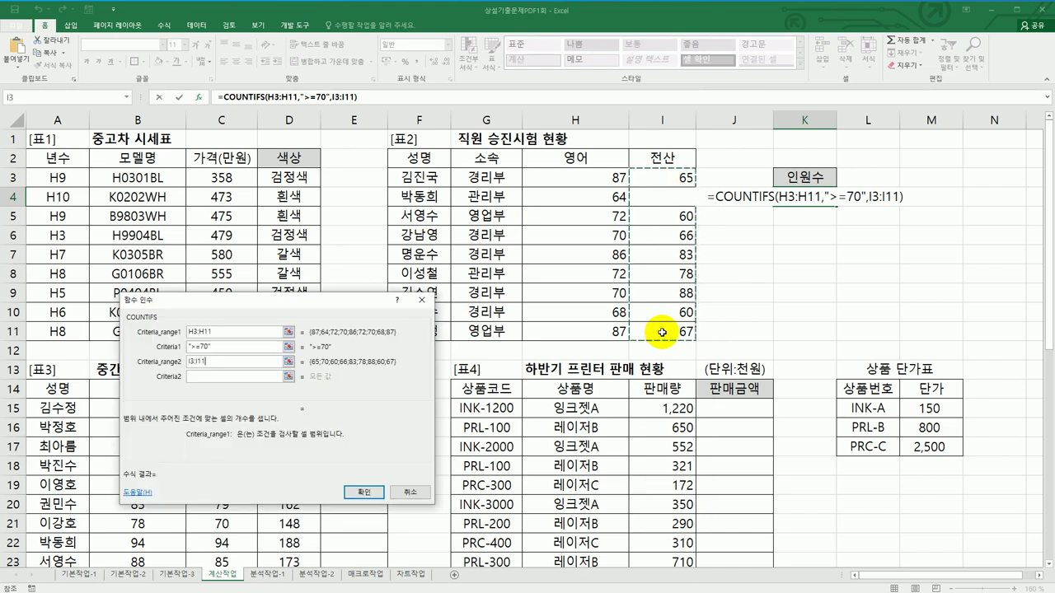
{"action": "left_click", "coordinate": [258, 377]}
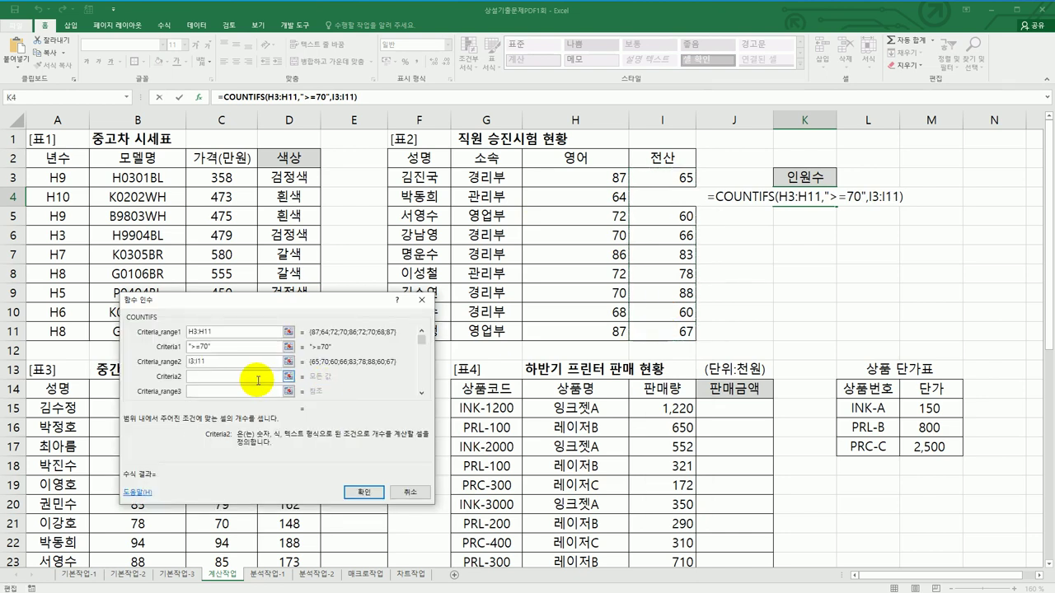
{"action": "type", "text": ">=70"}
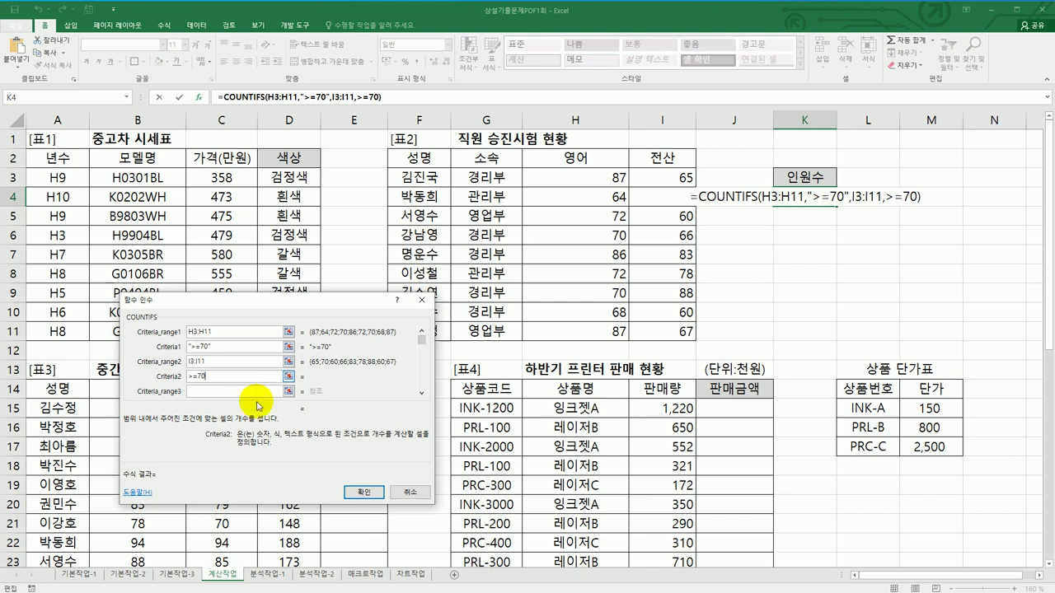
{"action": "left_click", "coordinate": [351, 492]}
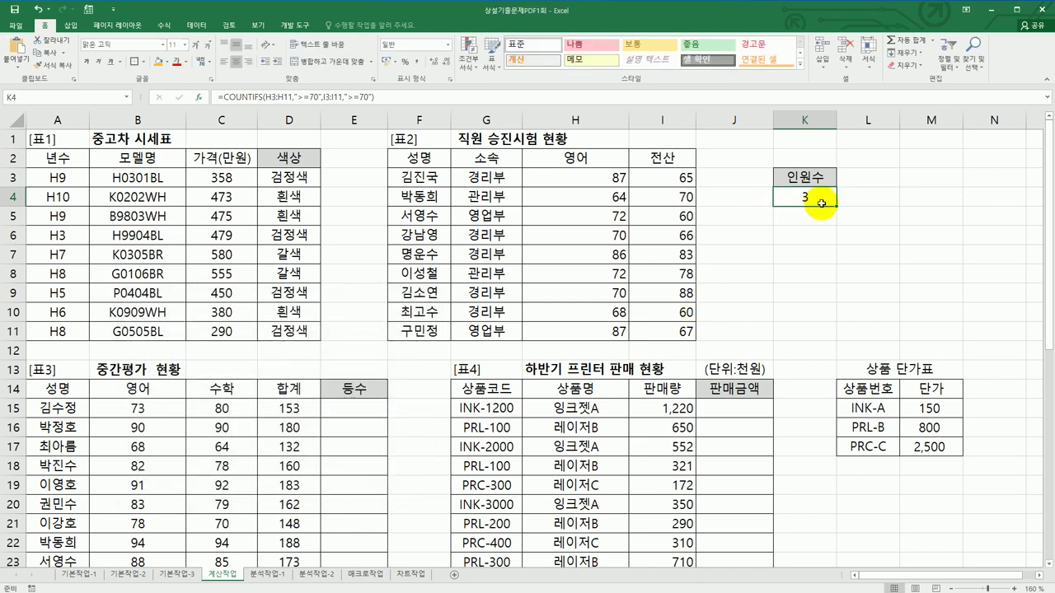
Append &"명" to the end of the COUNTIFS formula in K4.
{"action": "left_click", "coordinate": [495, 100]}
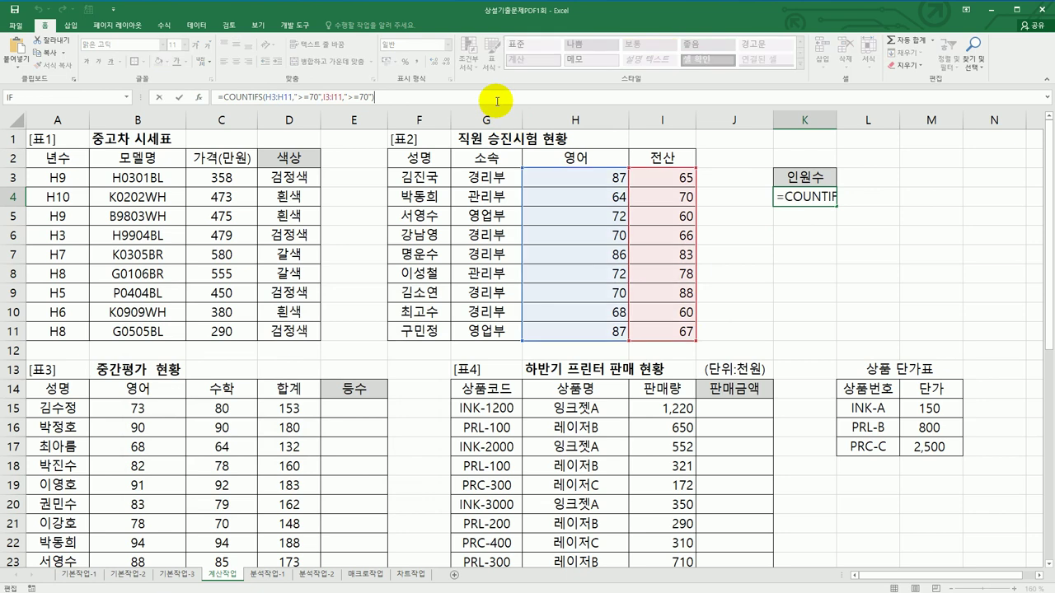
{"action": "type", "text": "&"}
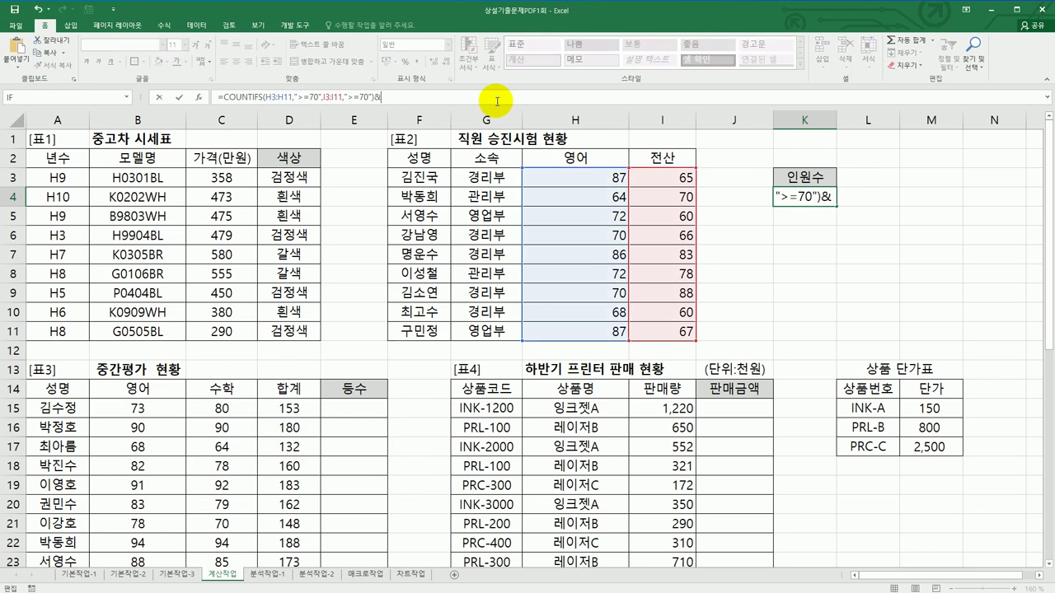
{"action": "type", "text": "\"명\""}
{"action": "key", "text": "Return"}
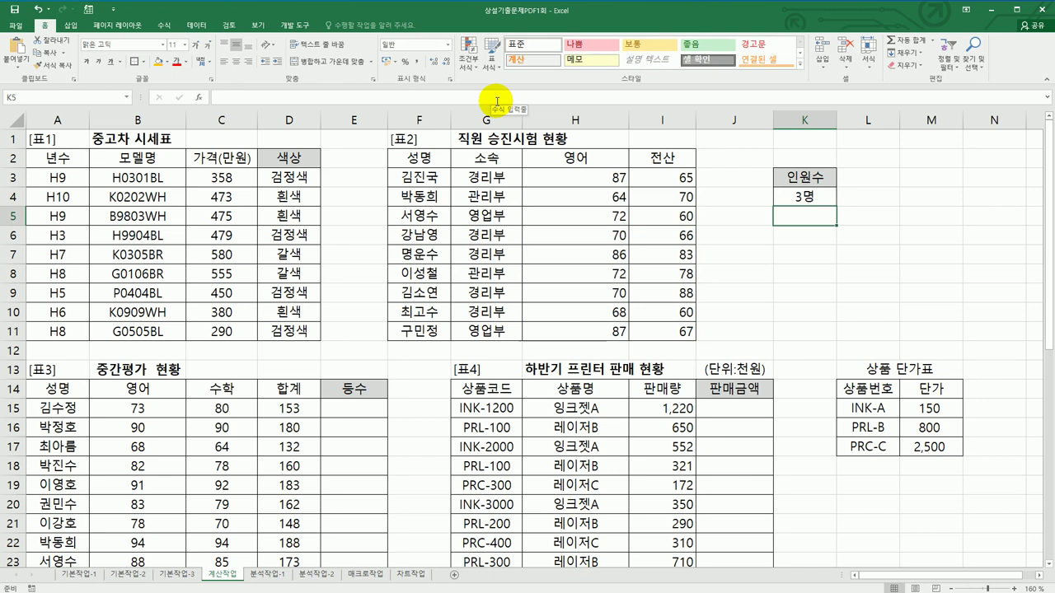
Start a RANK.EQ formula in E15 of the 등수 column of 표3 with D15 as the number to rank.
{"action": "scroll", "coordinate": [297, 123], "scroll_direction": "down", "scroll_amount": 2}
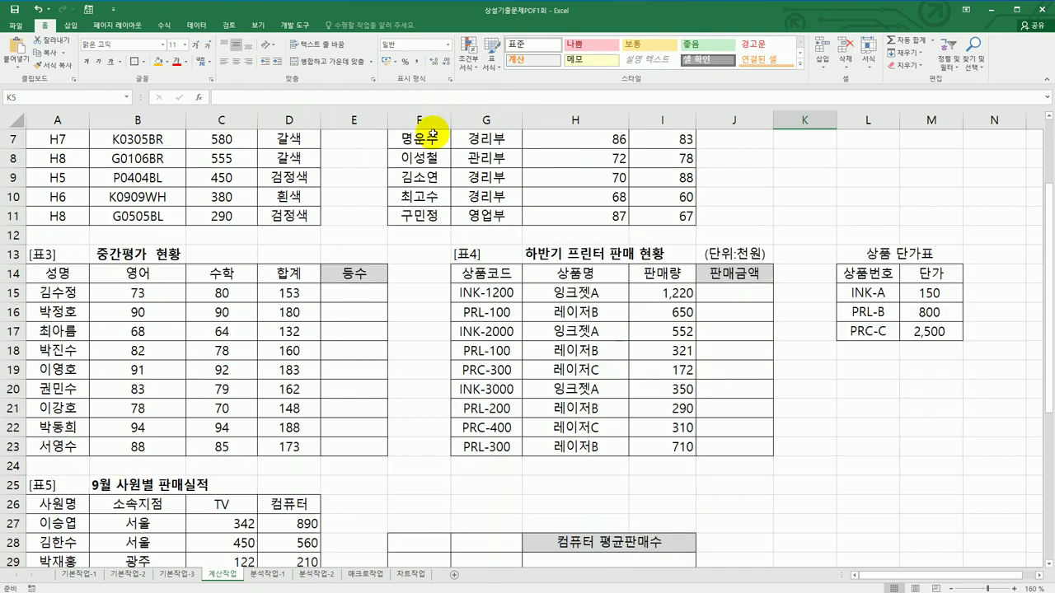
{"action": "left_click", "coordinate": [372, 293]}
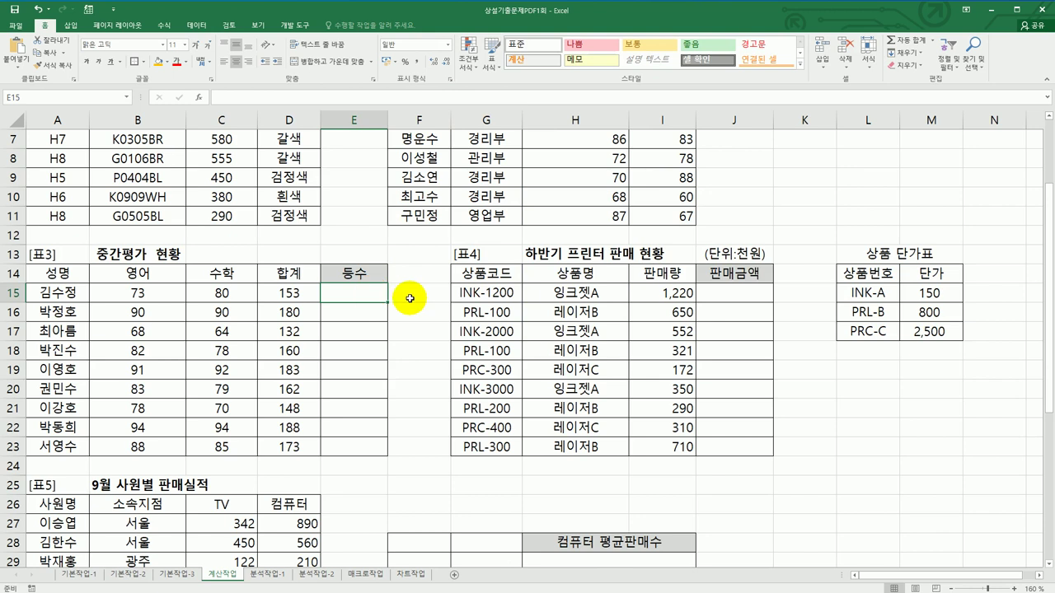
{"action": "type", "text": "="}
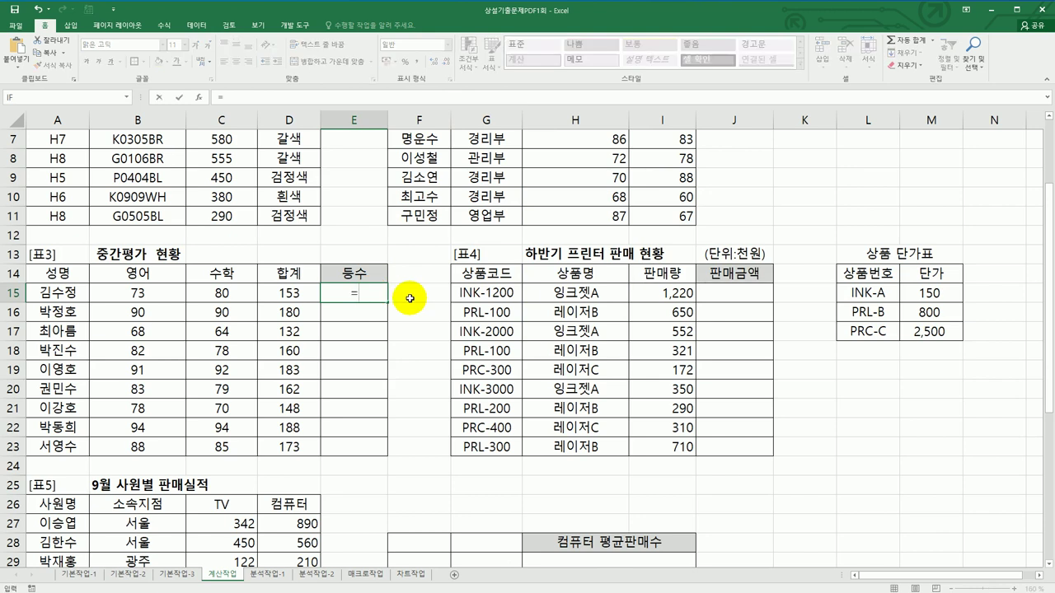
{"action": "type", "text": "ra"}
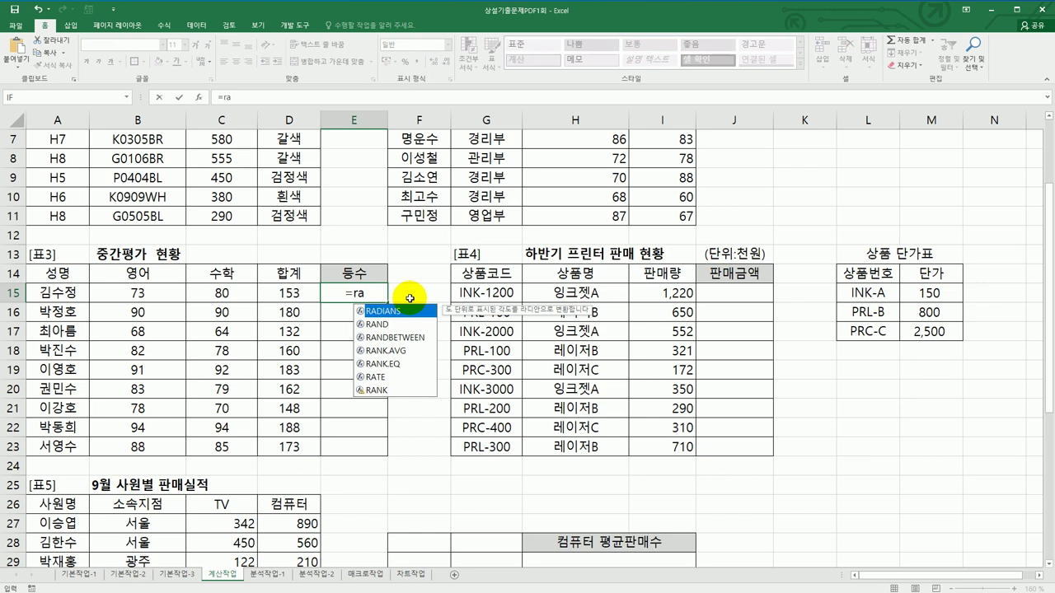
{"action": "left_click", "coordinate": [404, 365]}
{"action": "double_click", "coordinate": [404, 365]}
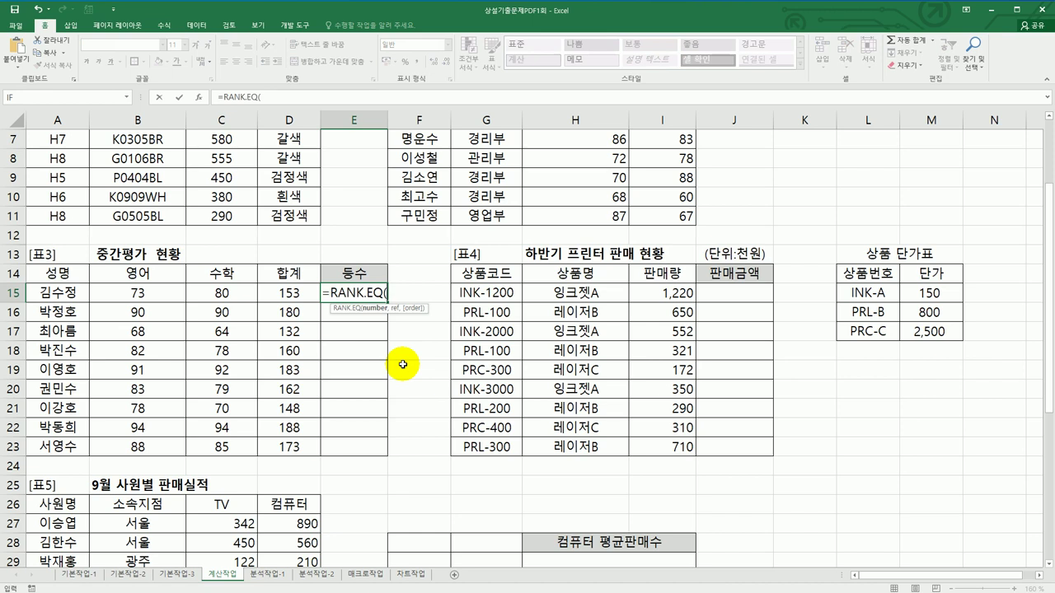
{"action": "left_click", "coordinate": [279, 294]}
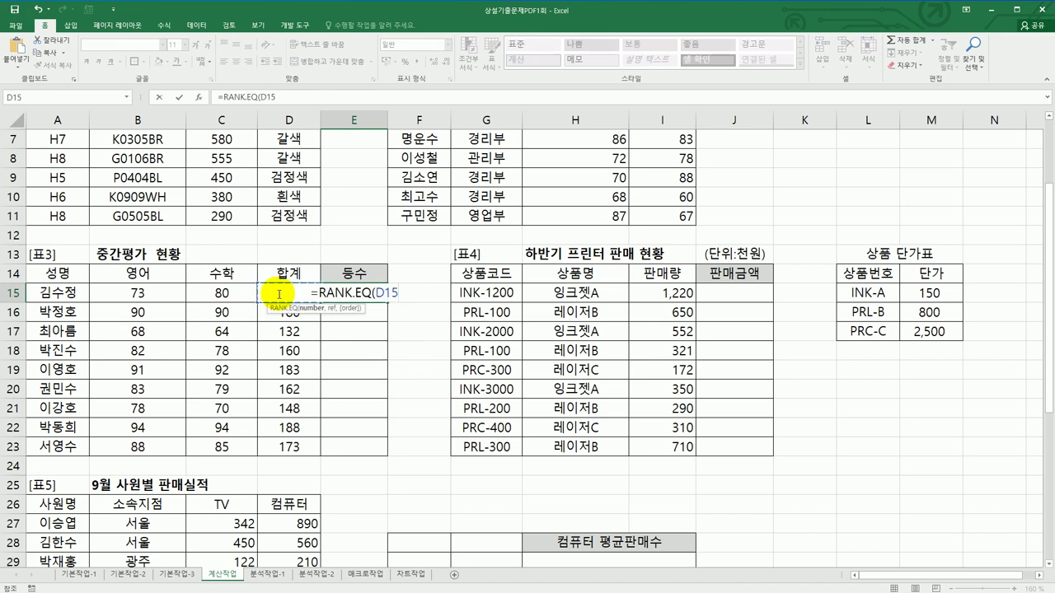
{"action": "type", "text": ","}
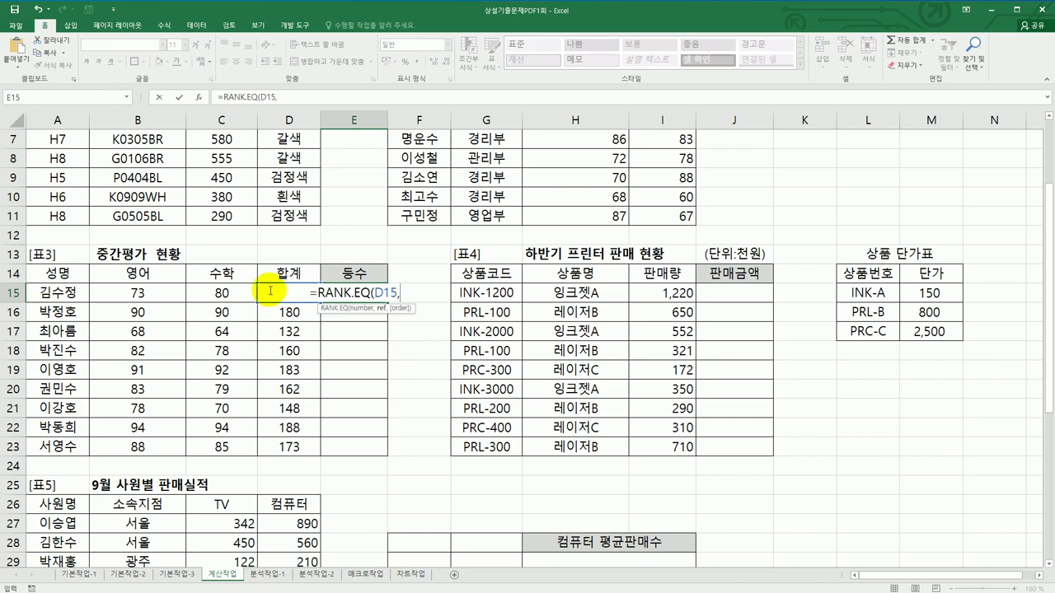
Complete the E15 rank formula with the absolute range $D$15:$D$23 and descending order 0, and fill it down to E23.
{"action": "left_click_drag", "start_coordinate": [290, 446], "coordinate": [286, 284]}
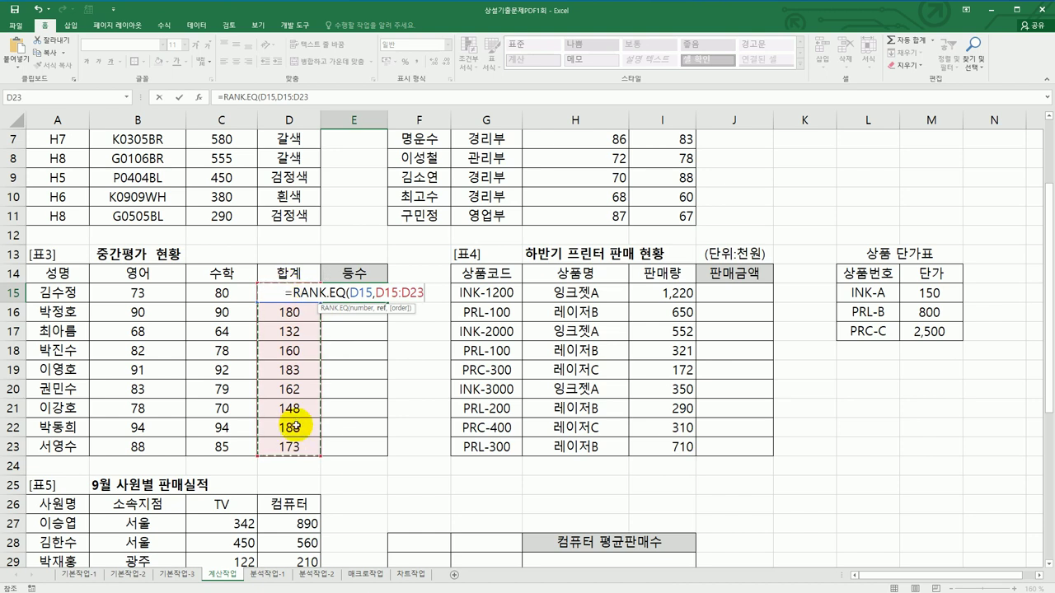
{"action": "key", "text": "F4"}
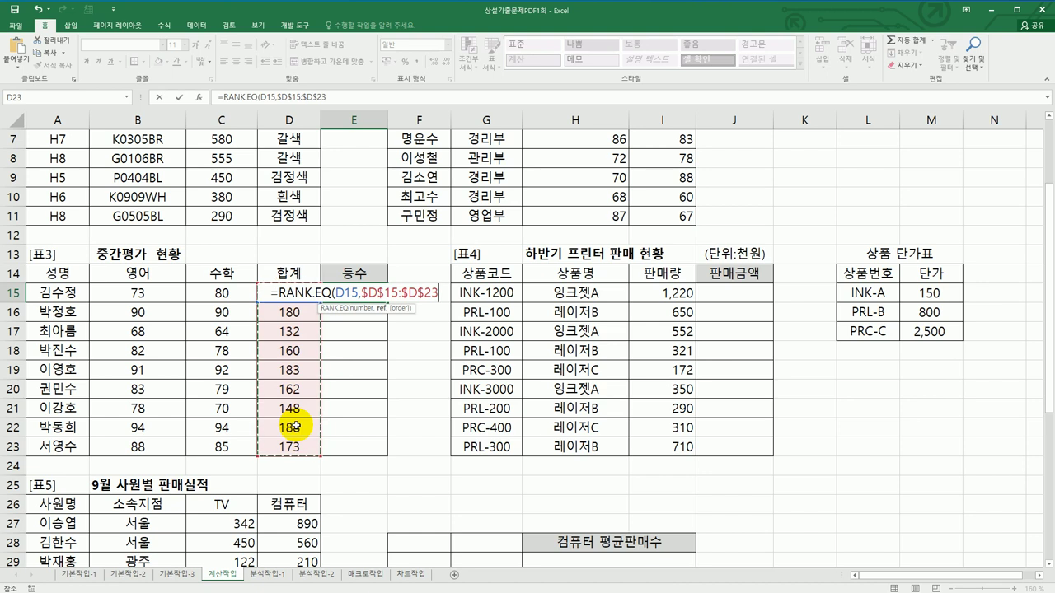
{"action": "type", "text": ","}
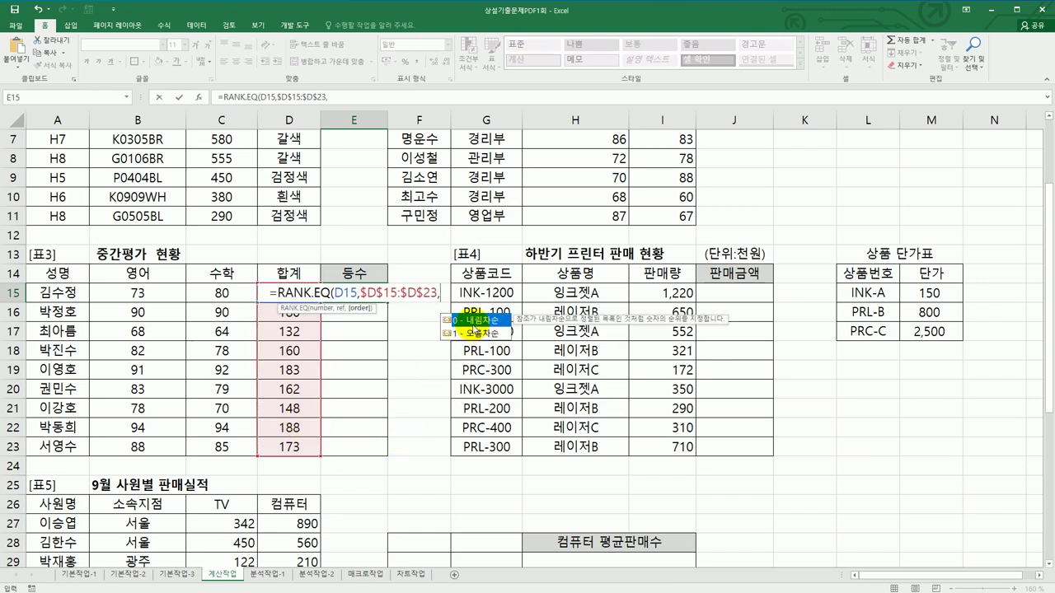
{"action": "double_click", "coordinate": [471, 321]}
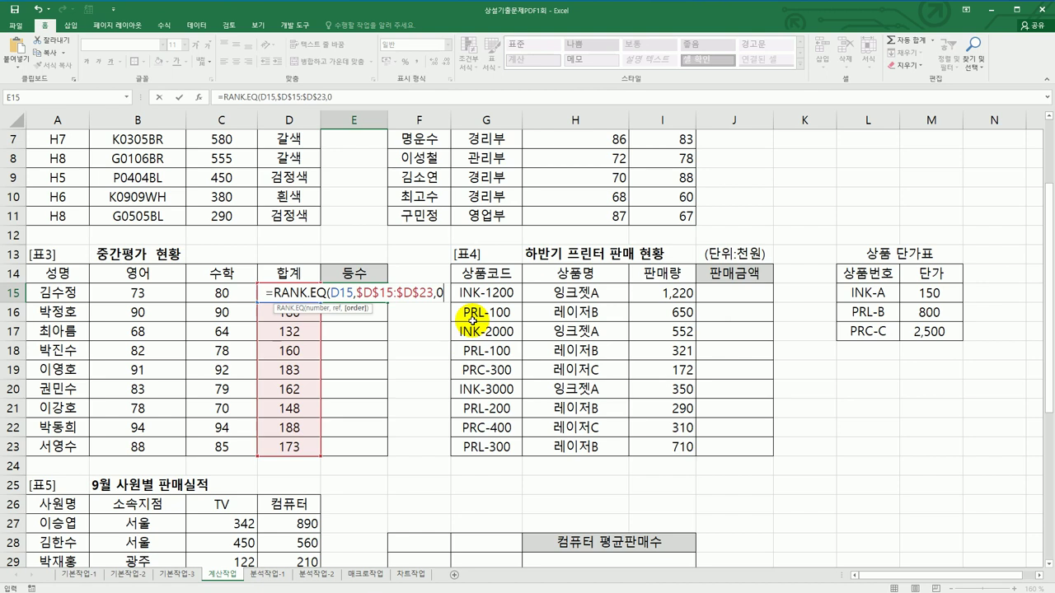
{"action": "key", "text": "Return"}
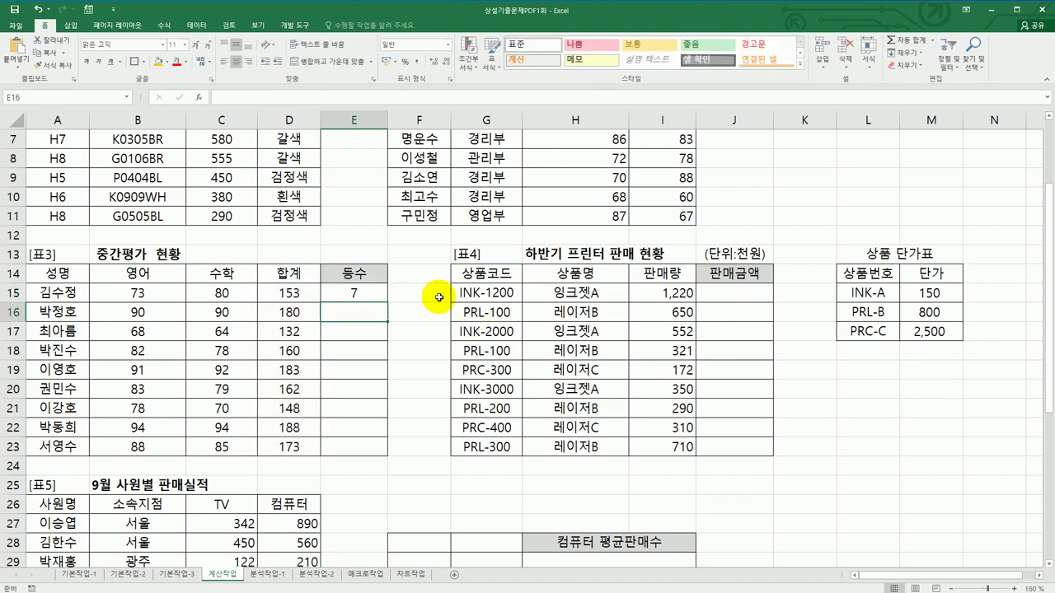
{"action": "left_click", "coordinate": [382, 294]}
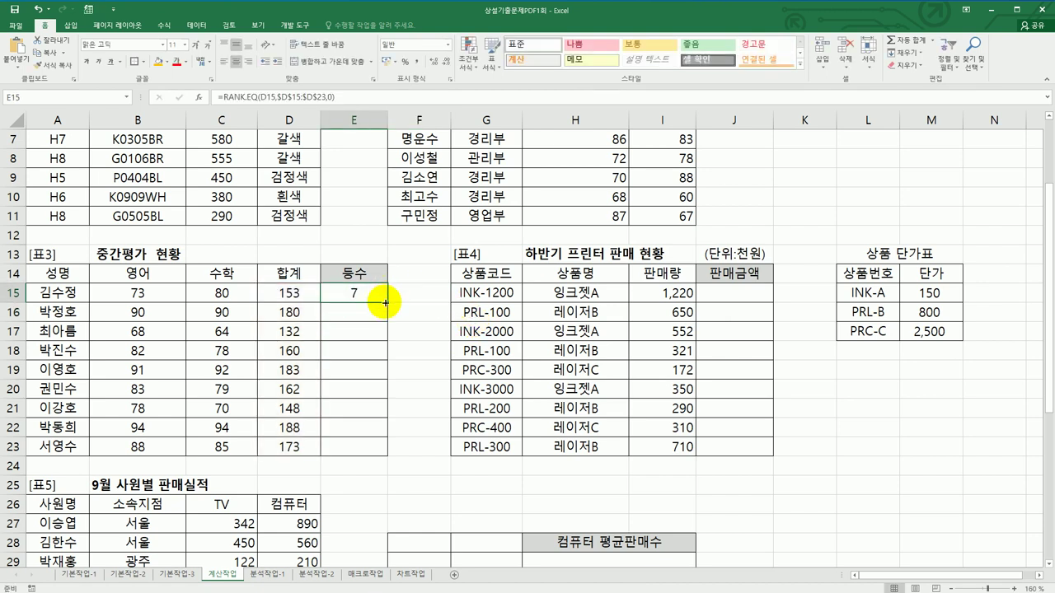
{"action": "left_click_drag", "start_coordinate": [384, 300], "coordinate": [380, 449]}
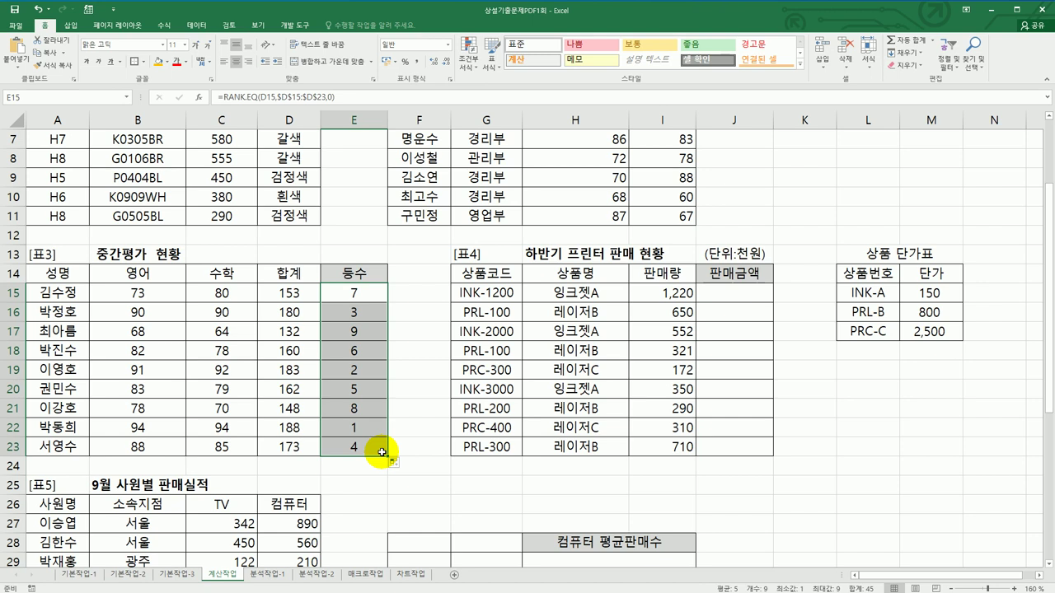
Wrap the RANK.EQ formula in E15 in an IF that tests for rank 1 and returns "1등", leaving the false argument open.
{"action": "left_click", "coordinate": [346, 296]}
{"action": "double_click", "coordinate": [346, 297]}
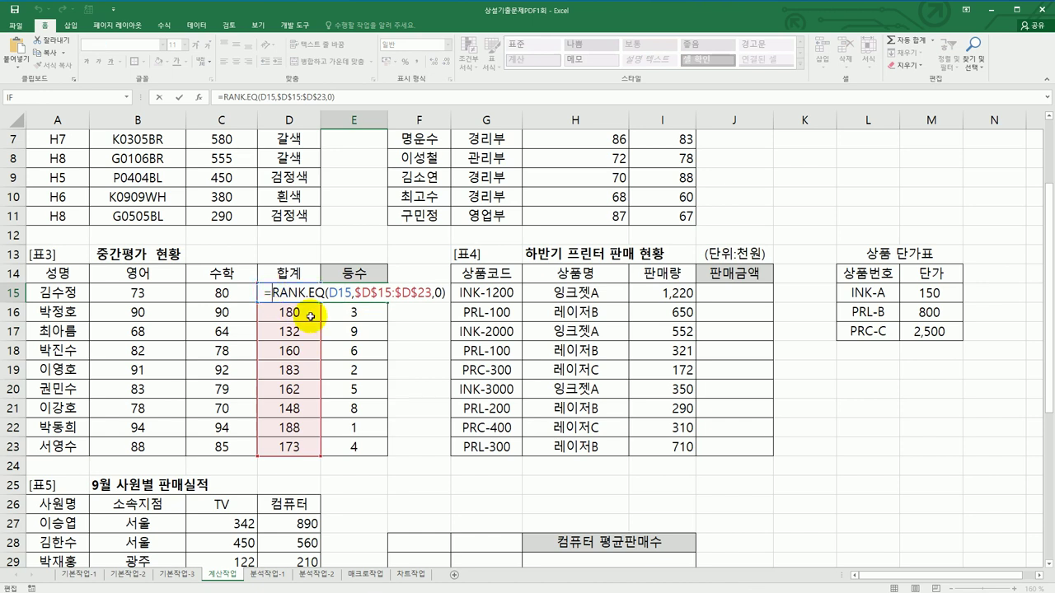
{"action": "type", "text": "i"}
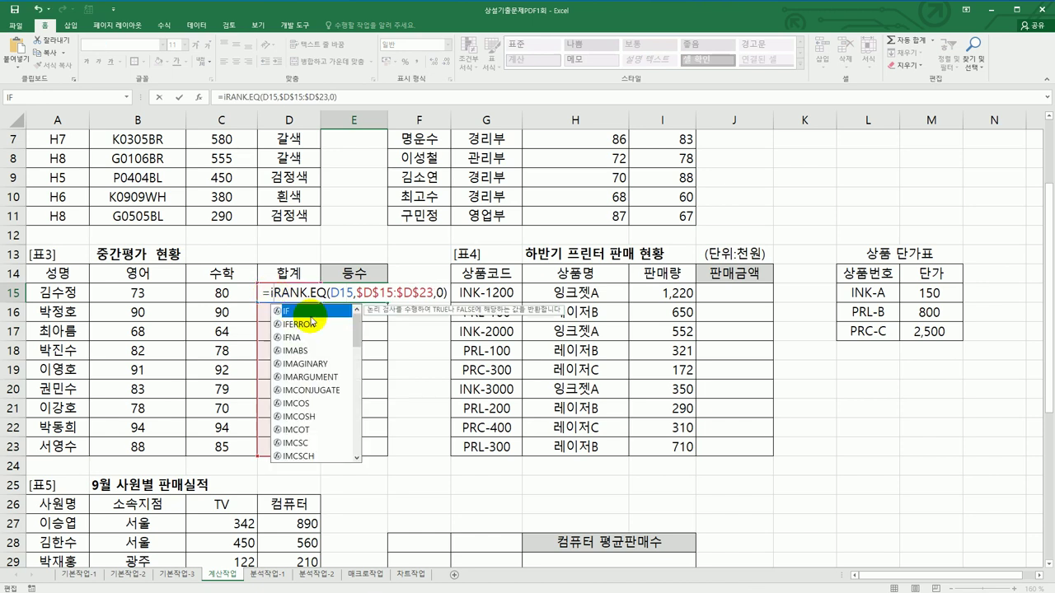
{"action": "key", "text": "Tab"}
{"action": "left_click", "coordinate": [453, 293]}
{"action": "type", "text": "="}
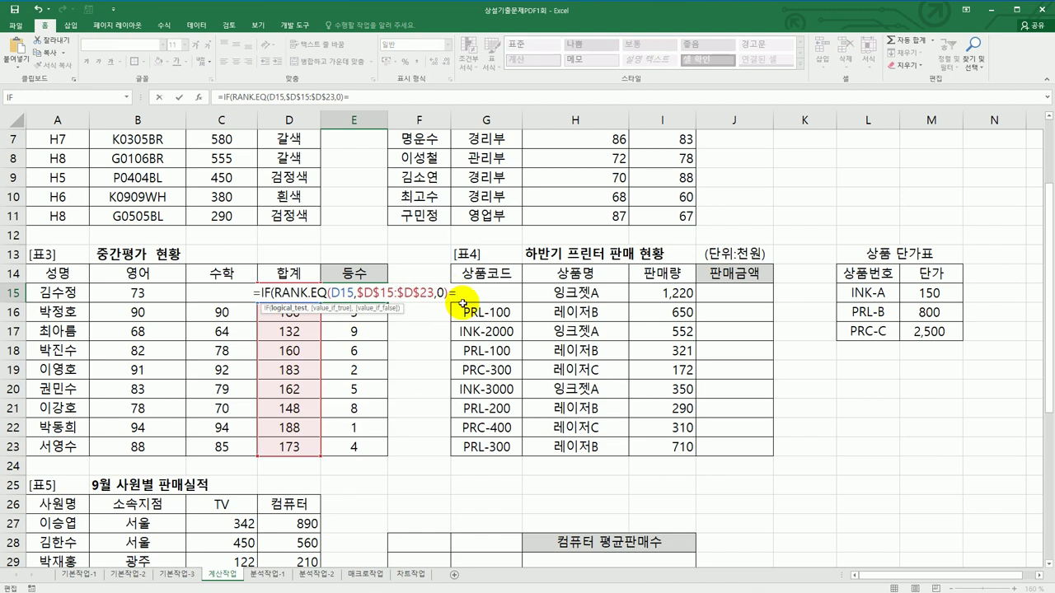
{"action": "type", "text": "1,"}
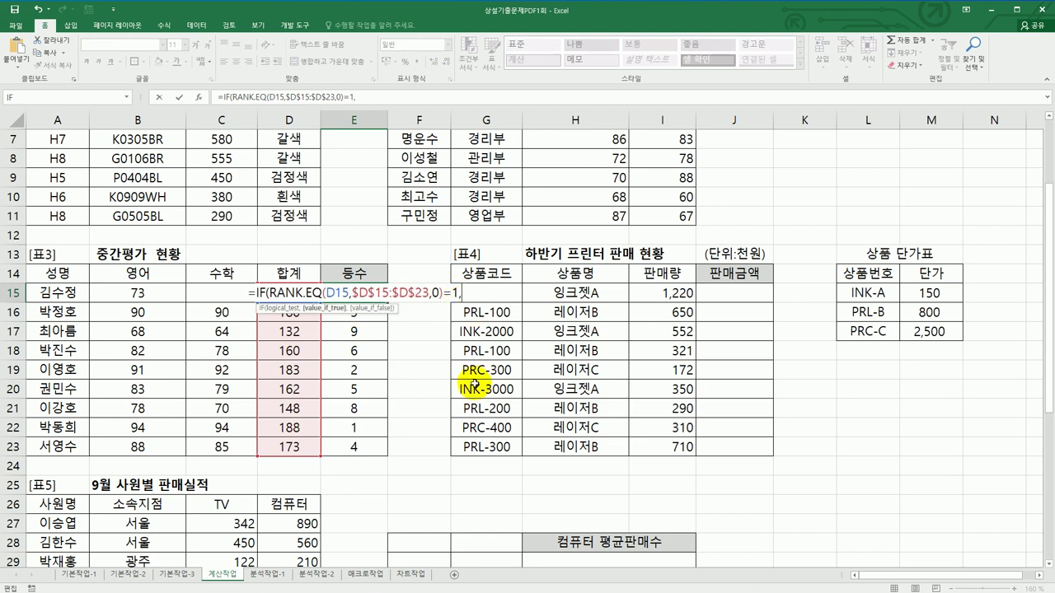
{"action": "type", "text": "\"1"}
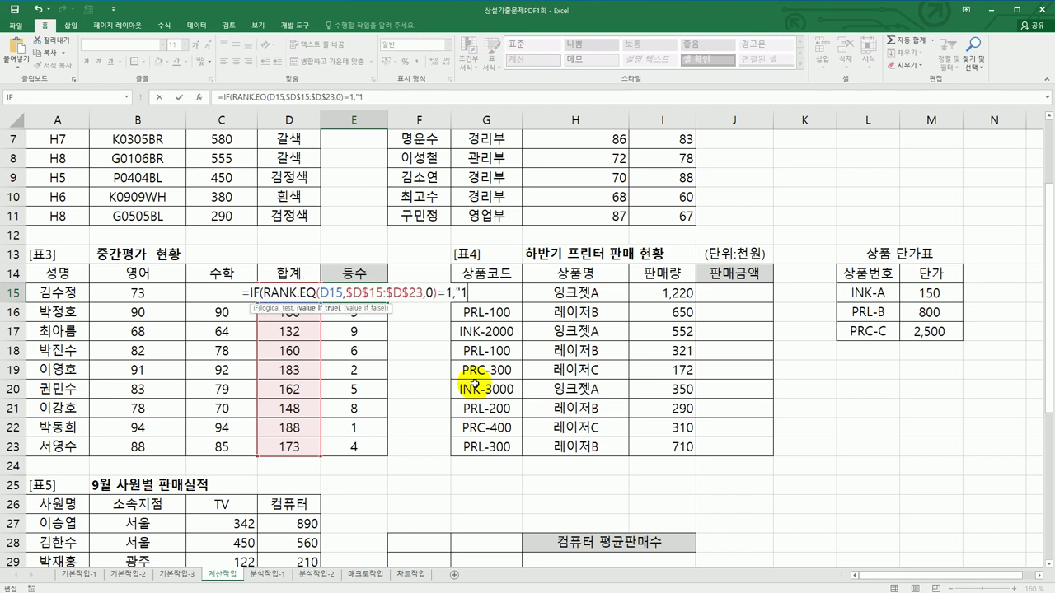
{"action": "type", "text": "등\""}
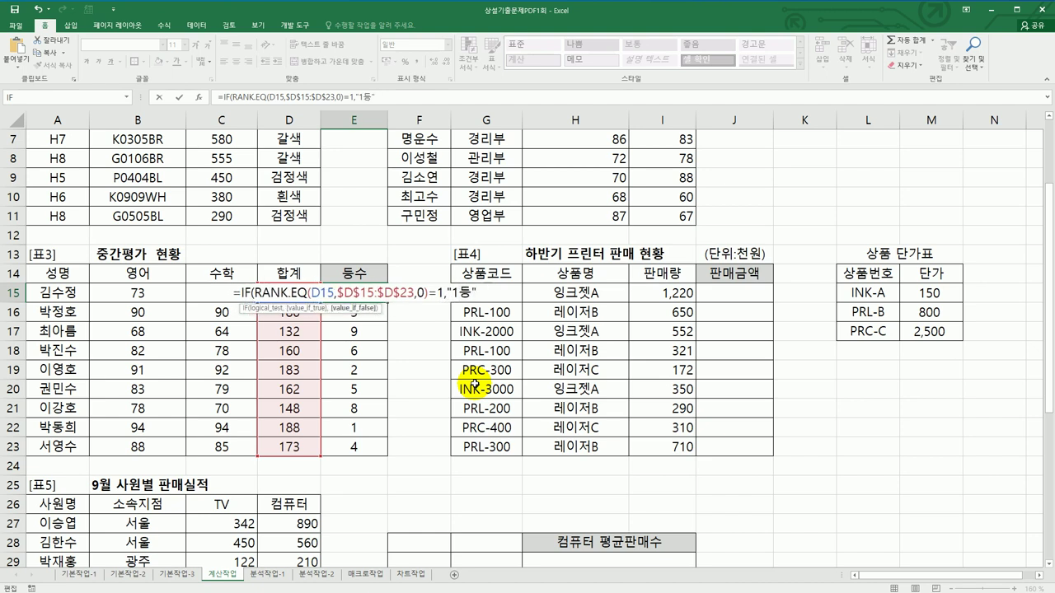
{"action": "type", "text": ","}
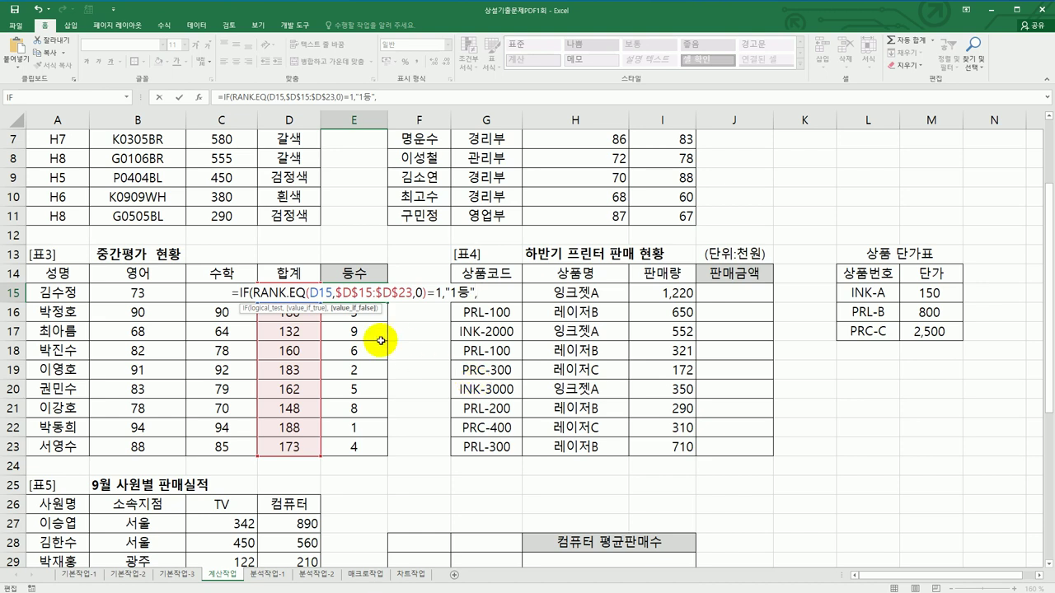
Copy the IF portion of the E15 formula into its false argument and change the copy to test for rank 2 and return "2등".
{"action": "left_click_drag", "start_coordinate": [233, 292], "coordinate": [497, 295]}
{"action": "key", "text": "ctrl+c"}
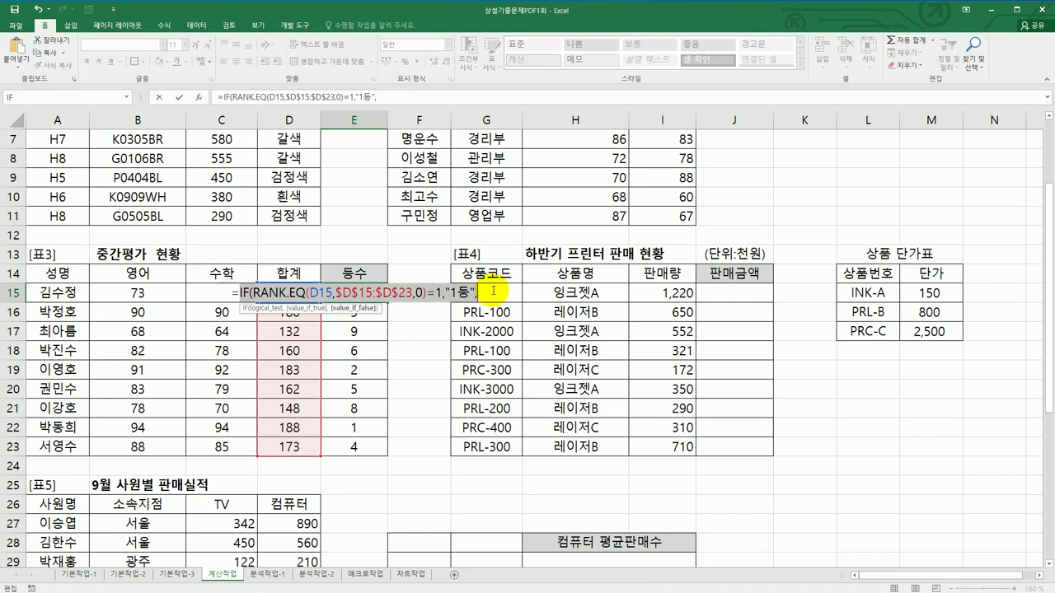
{"action": "left_click", "coordinate": [415, 99]}
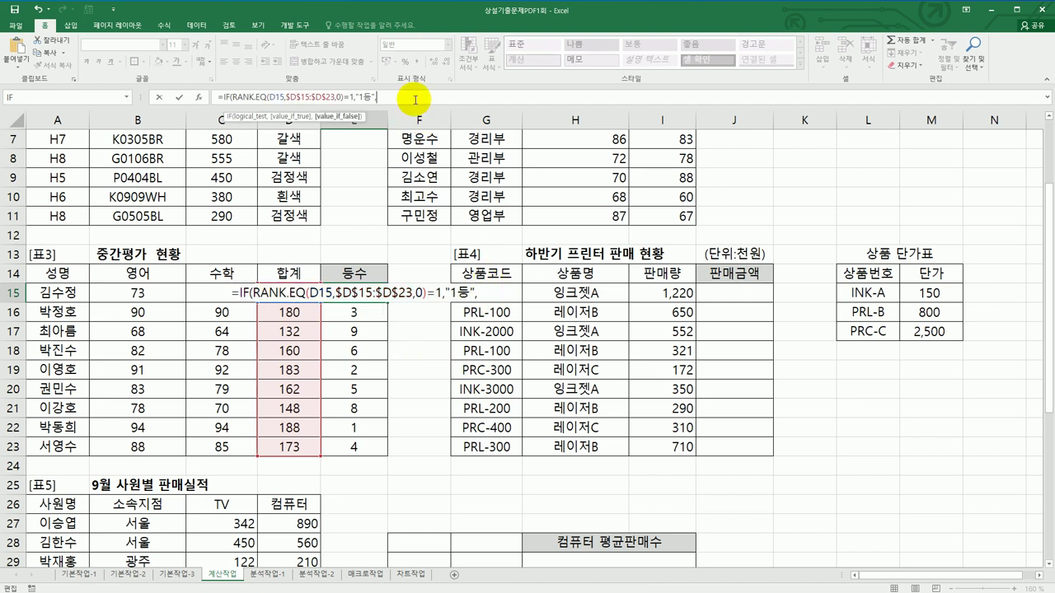
{"action": "key", "text": "ctrl+v"}
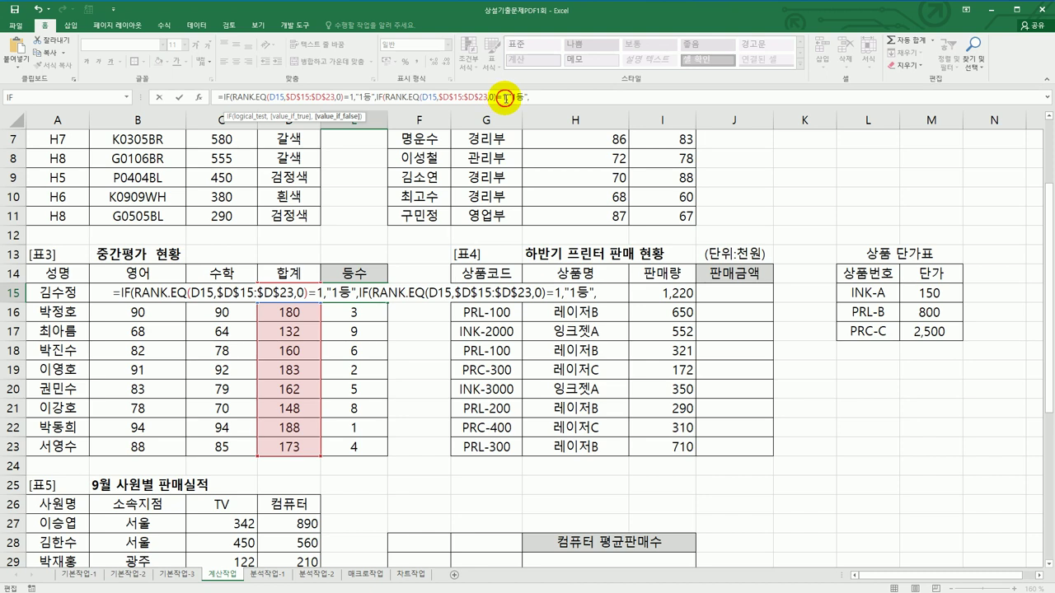
{"action": "double_click", "coordinate": [503, 98]}
{"action": "type", "text": "2"}
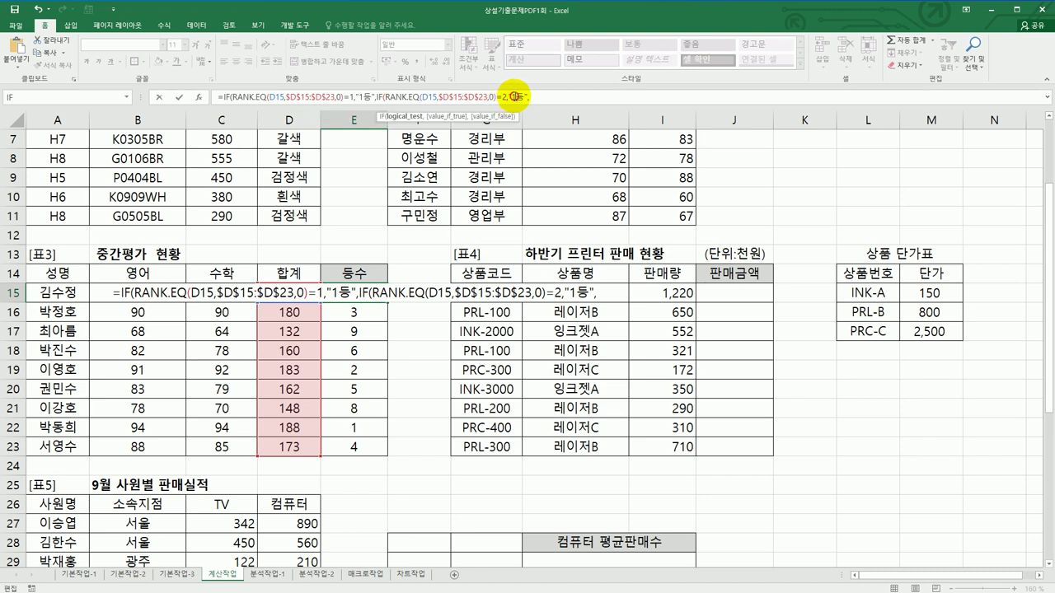
{"action": "double_click", "coordinate": [512, 97]}
{"action": "type", "text": "2"}
Append a third nested copy of the IF portion to the E15 formula, testing for rank 3 and returning "3등".
{"action": "left_click", "coordinate": [540, 102]}
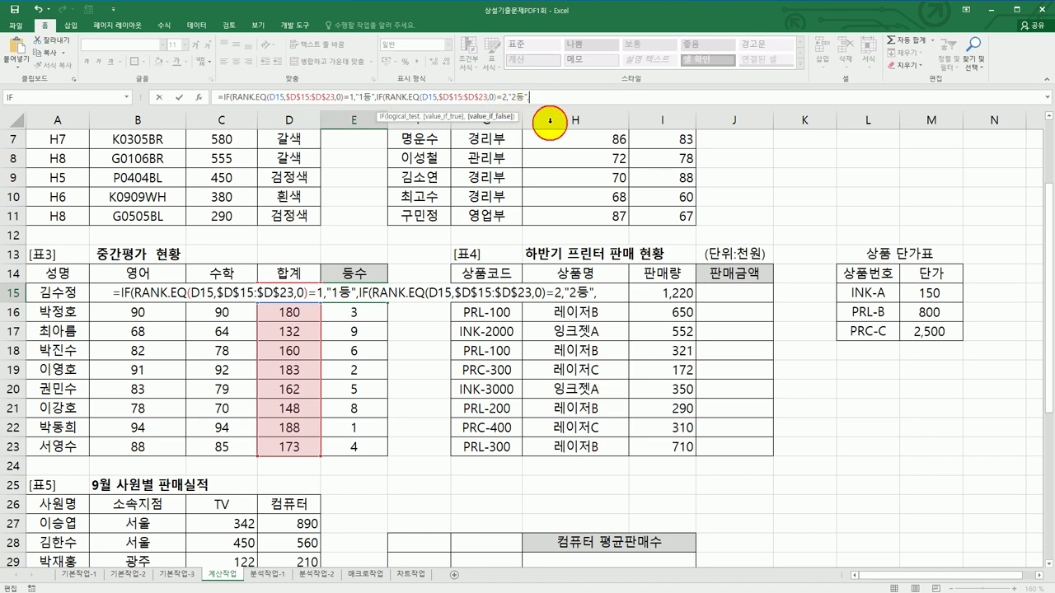
{"action": "key", "text": "ctrl+v"}
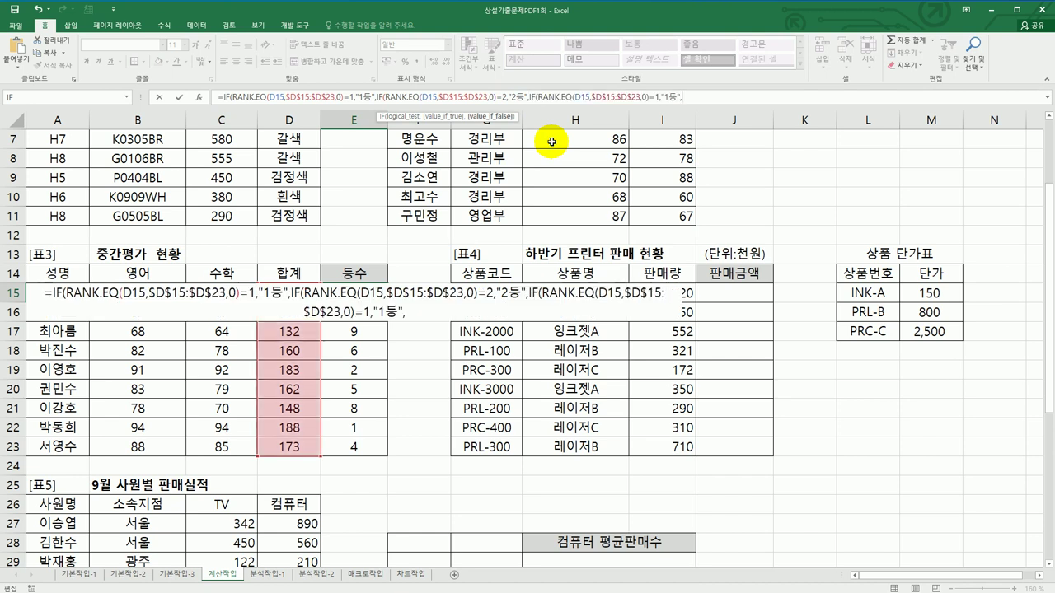
{"action": "left_click", "coordinate": [657, 97]}
{"action": "key", "text": "BackSpace"}
{"action": "type", "text": "3"}
{"action": "left_click", "coordinate": [668, 98]}
{"action": "key", "text": "BackSpace"}
{"action": "type", "text": "3"}
{"action": "left_click", "coordinate": [691, 97]}
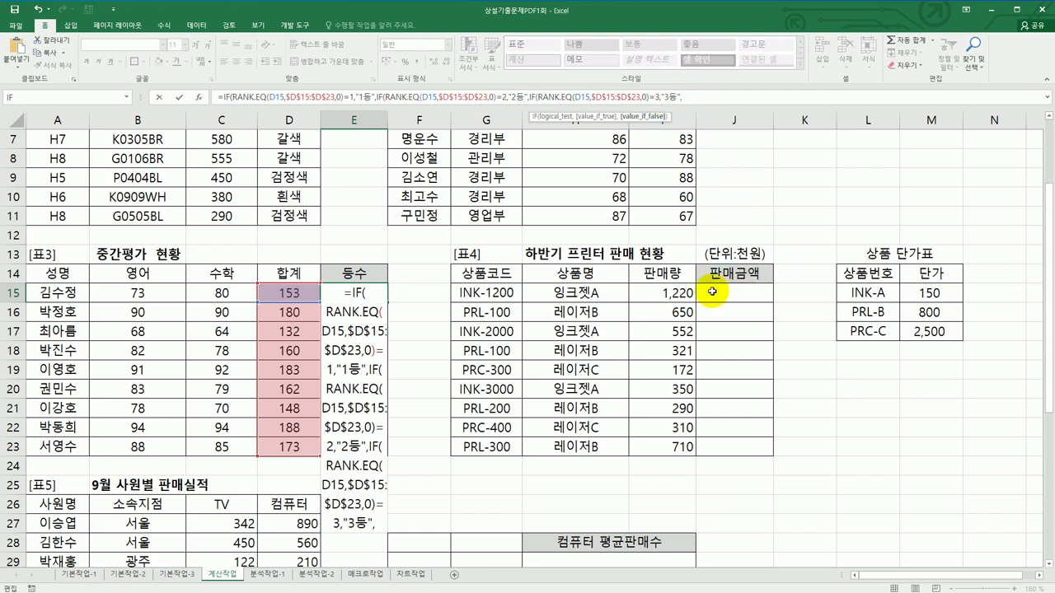
Finish the E15 formula with an empty string "" as the last false value and three closing parentheses, and fill it down to E23.
{"action": "type", "text": "\"\""}
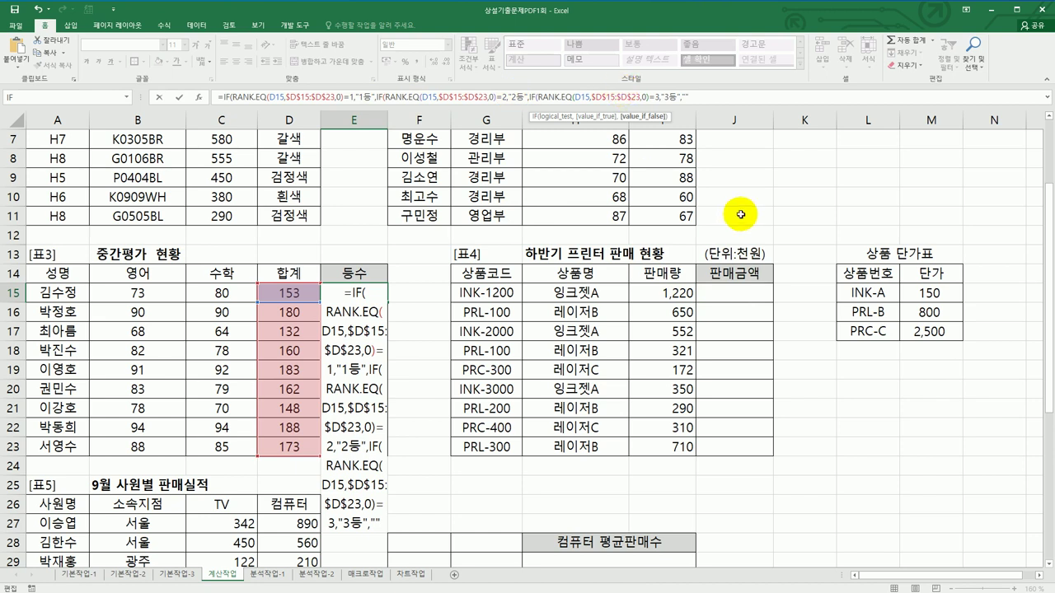
{"action": "type", "text": ")))"}
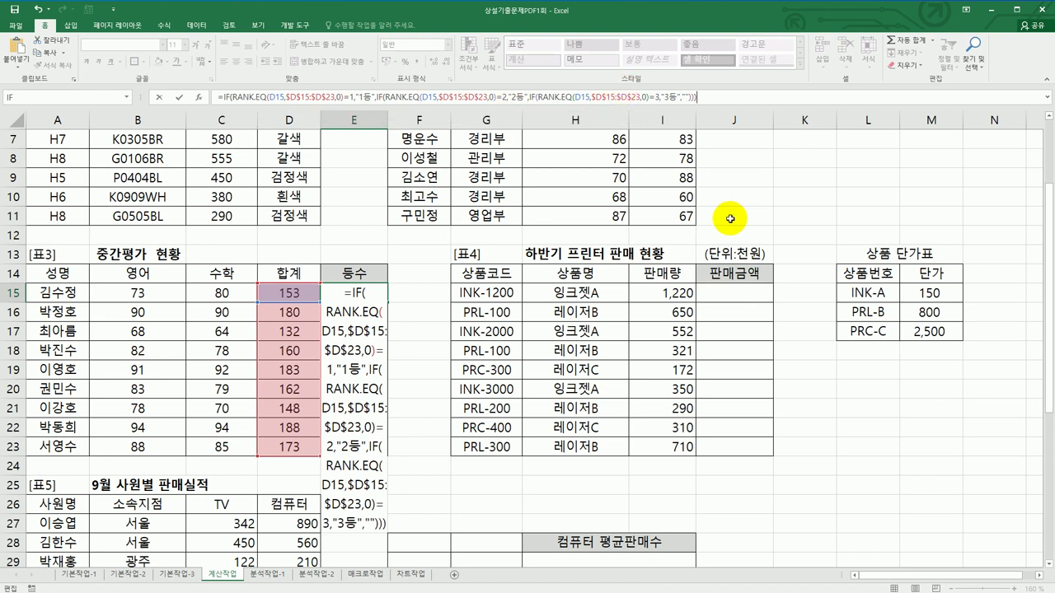
{"action": "key", "text": "Return"}
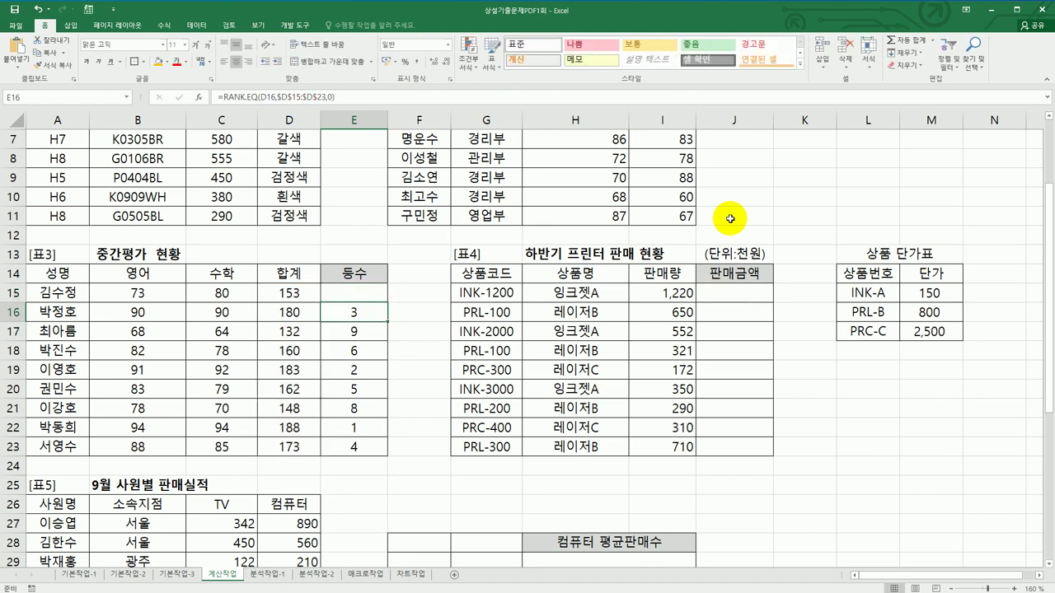
{"action": "left_click", "coordinate": [379, 293]}
{"action": "left_click_drag", "start_coordinate": [386, 303], "coordinate": [375, 453]}
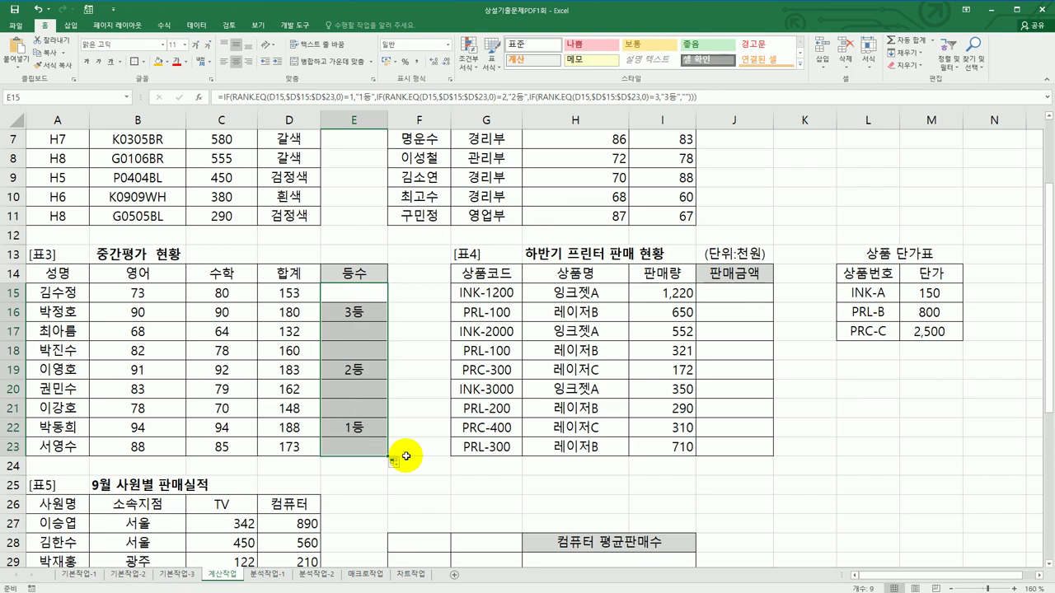
Compare the 상품코드 and 상품명 columns of 표4 with the 상품번호 entries in the 상품 단가표.
{"action": "left_click", "coordinate": [736, 292]}
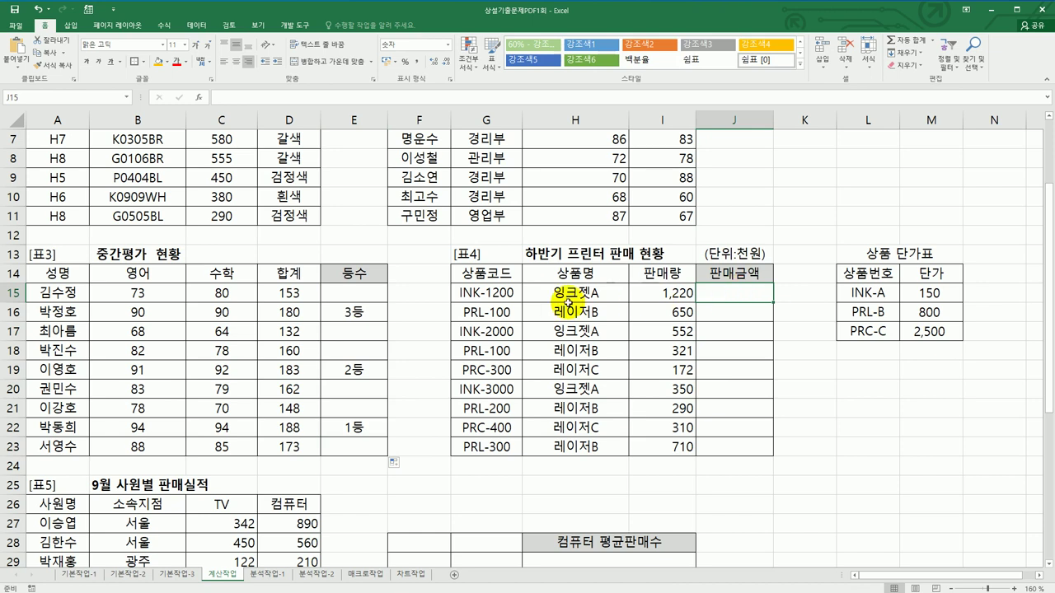
{"action": "left_click", "coordinate": [492, 294]}
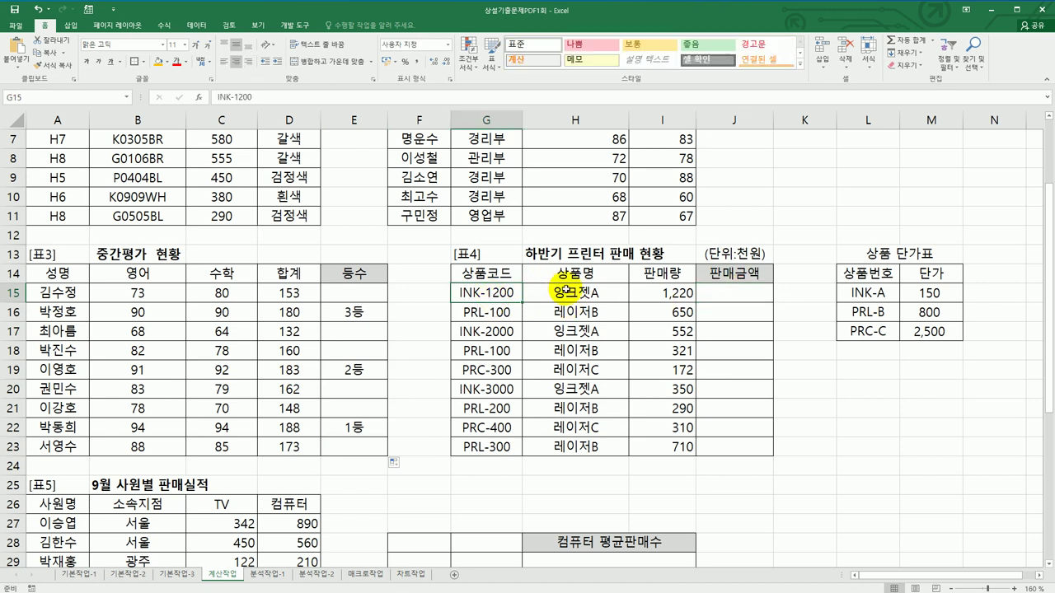
{"action": "left_click", "coordinate": [544, 291]}
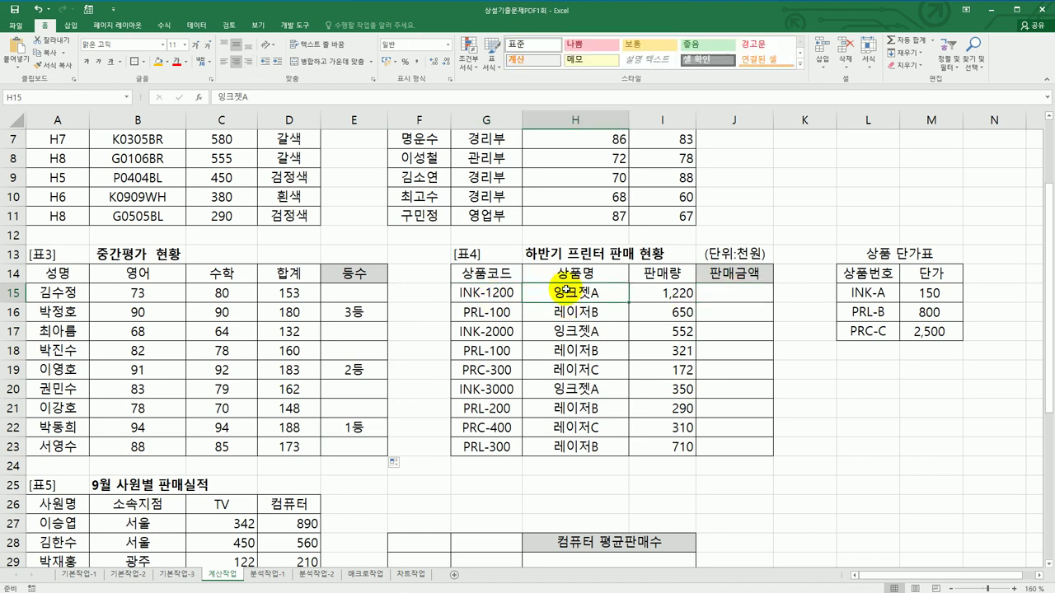
{"action": "left_click", "coordinate": [896, 295]}
{"action": "left_click_drag", "start_coordinate": [895, 294], "coordinate": [923, 332]}
{"action": "left_click", "coordinate": [758, 290]}
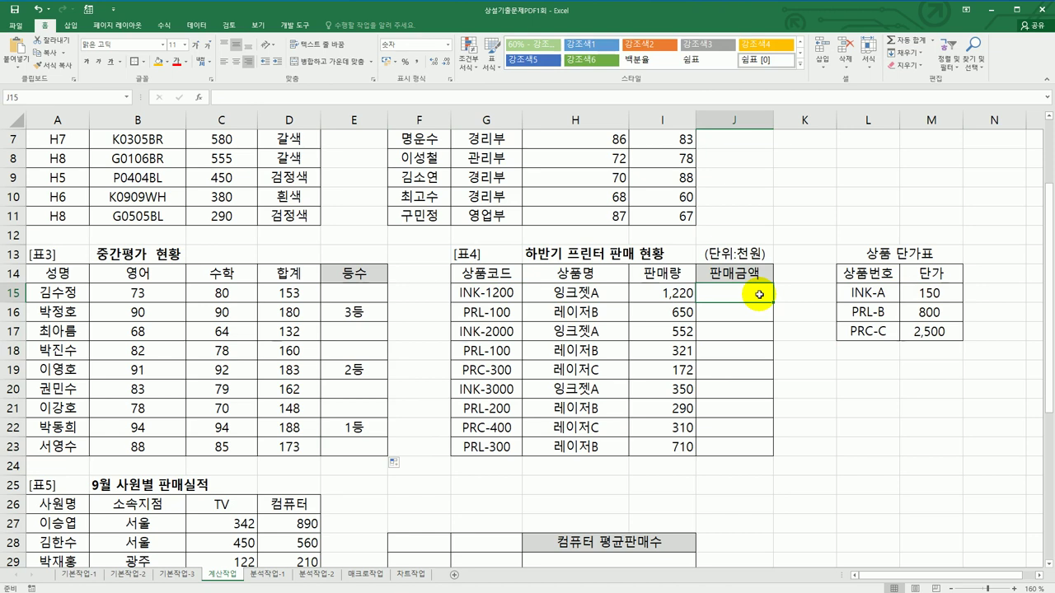
{"action": "left_click_drag", "start_coordinate": [859, 276], "coordinate": [914, 332]}
{"action": "left_click_drag", "start_coordinate": [507, 292], "coordinate": [503, 446]}
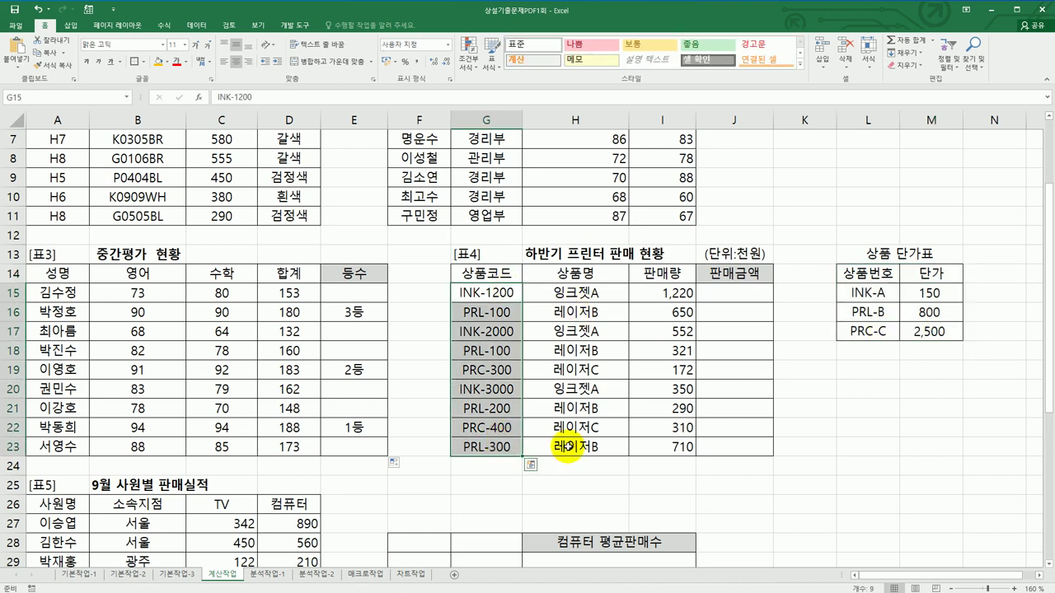
{"action": "left_click_drag", "start_coordinate": [583, 292], "coordinate": [590, 438]}
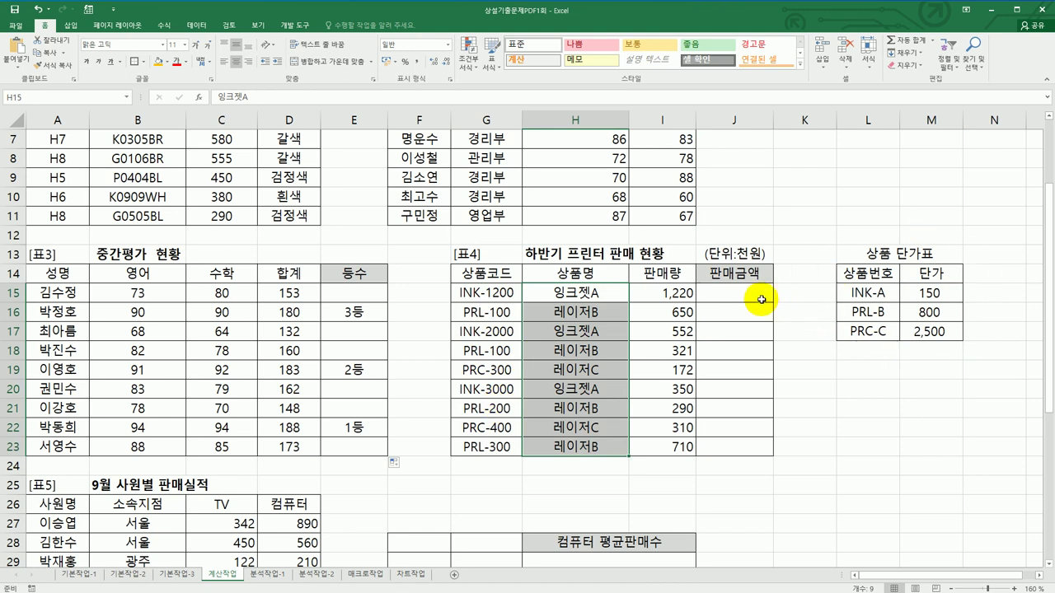
Enter =LEFT(G15,3) in J15 of the 판매금액 column of 표4 to extract the product code's first three characters.
{"action": "left_click", "coordinate": [762, 299]}
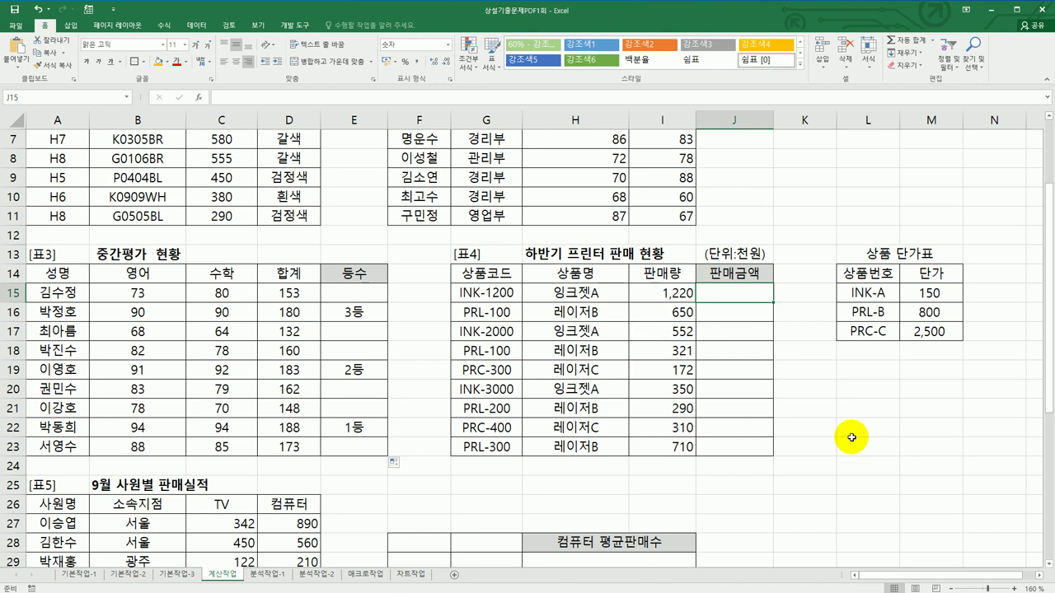
{"action": "type", "text": "="}
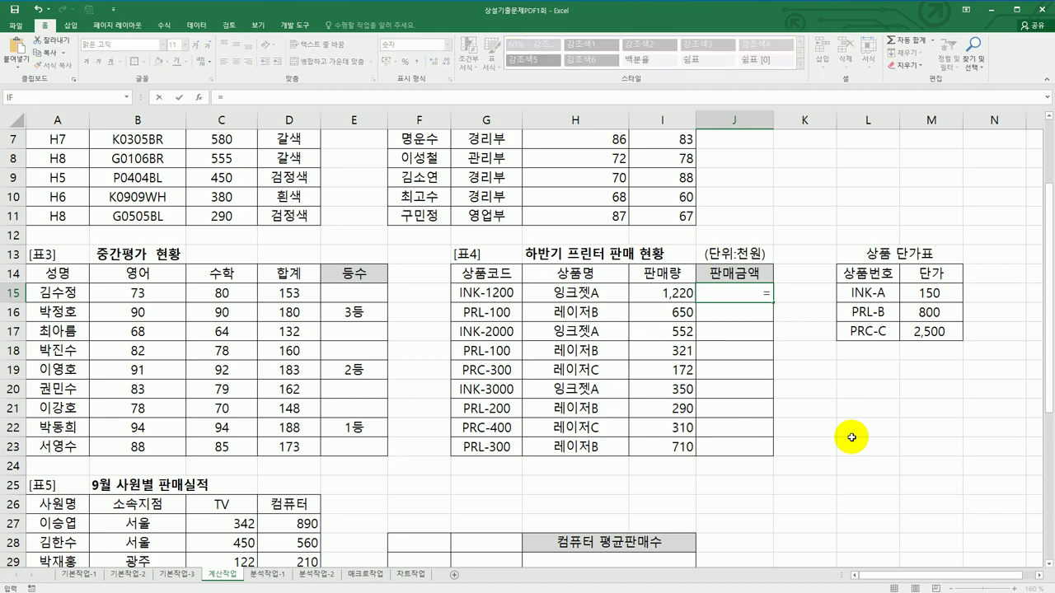
{"action": "type", "text": "le"}
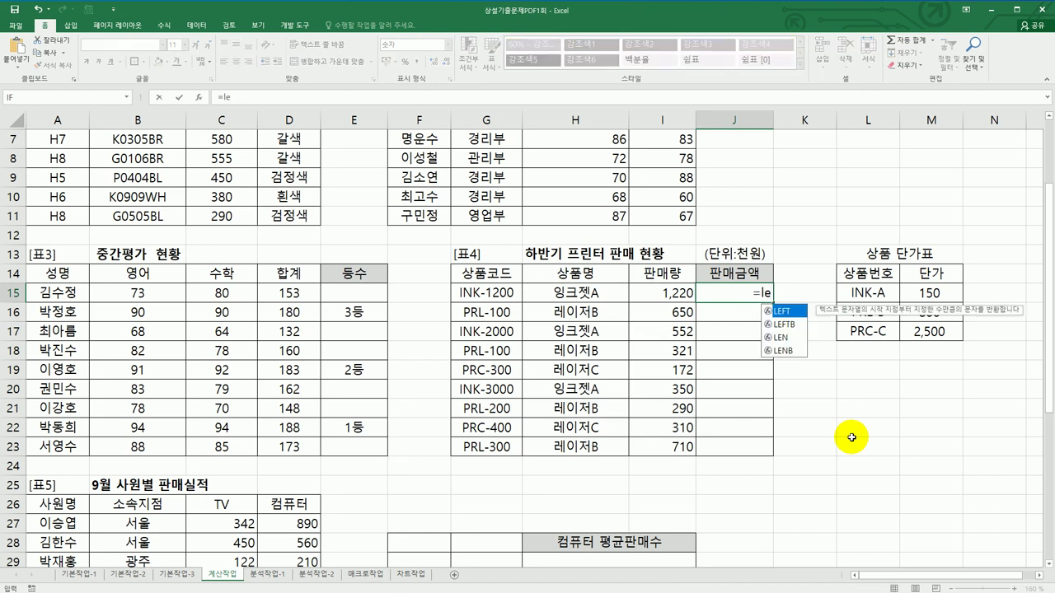
{"action": "double_click", "coordinate": [793, 313]}
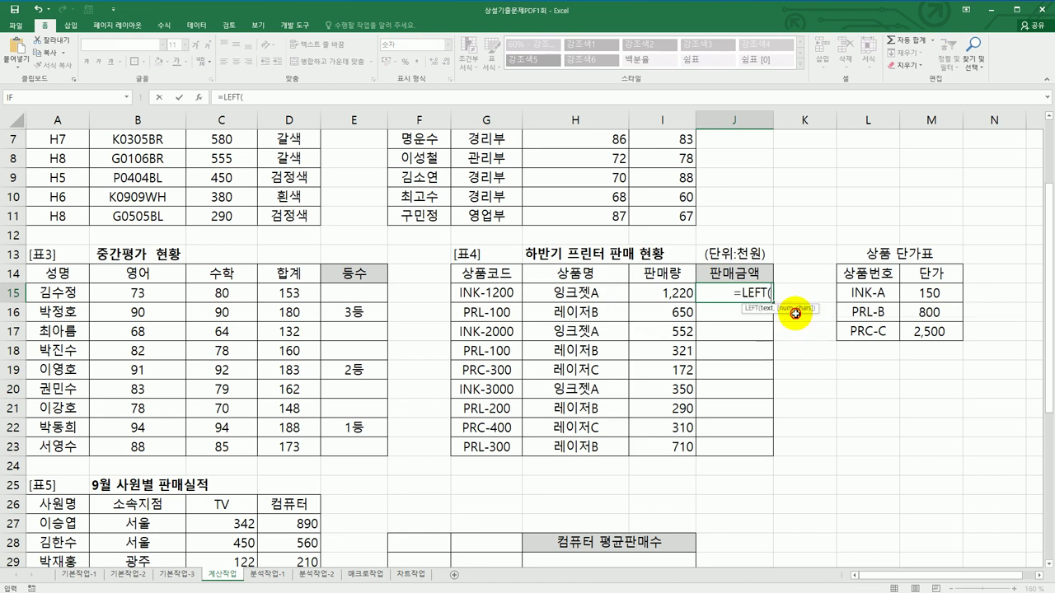
{"action": "left_click", "coordinate": [497, 286]}
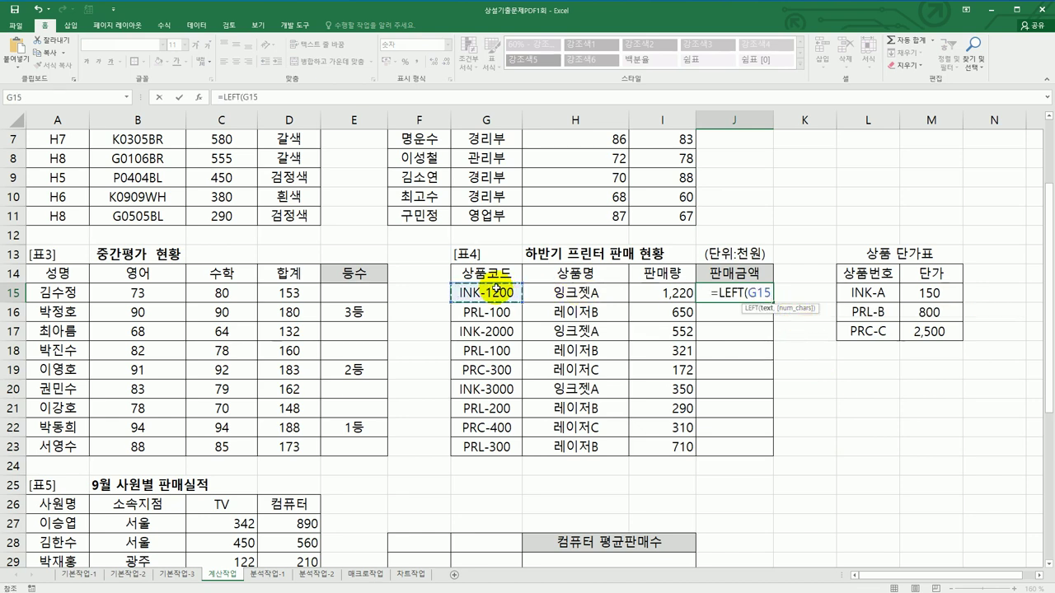
{"action": "type", "text": ",3"}
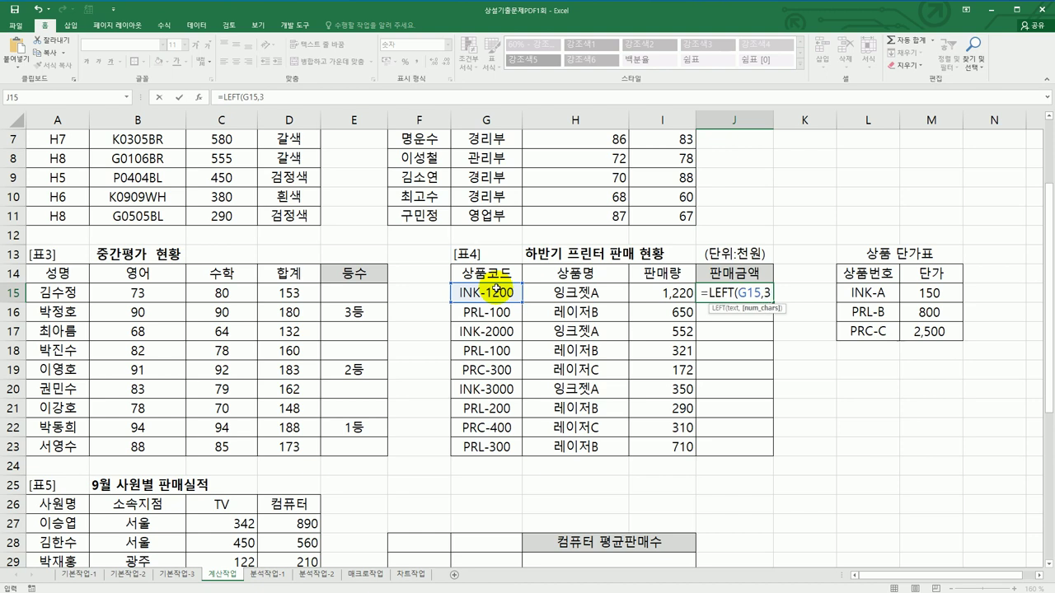
{"action": "type", "text": ")"}
{"action": "key", "text": "Return"}
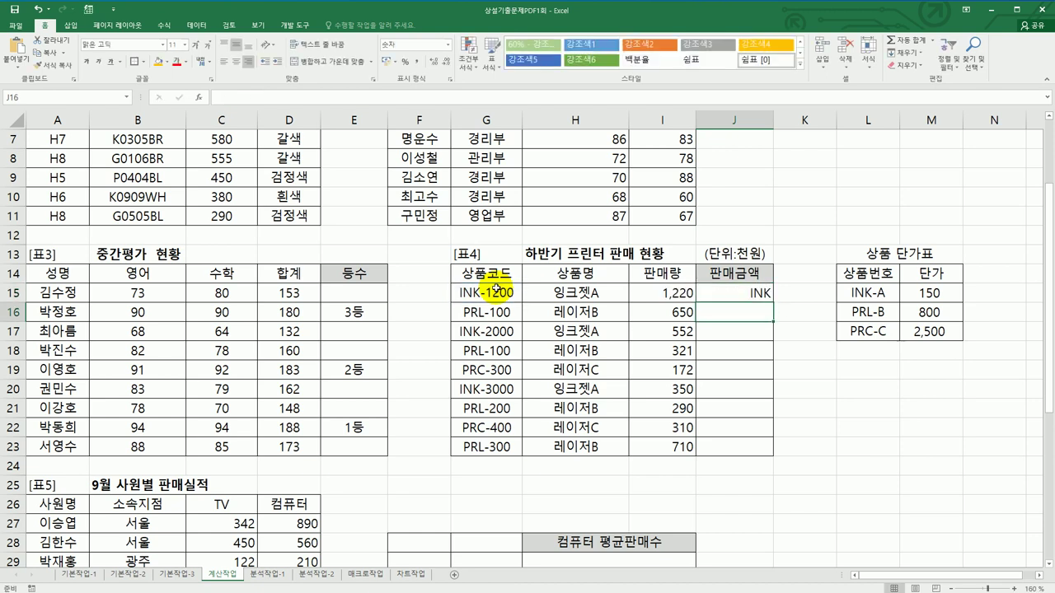
Extend the J15 formula to =LEFT(G15,3)&"-"&RIGHT(H15,1) and fill it down to J23.
{"action": "left_click", "coordinate": [709, 295]}
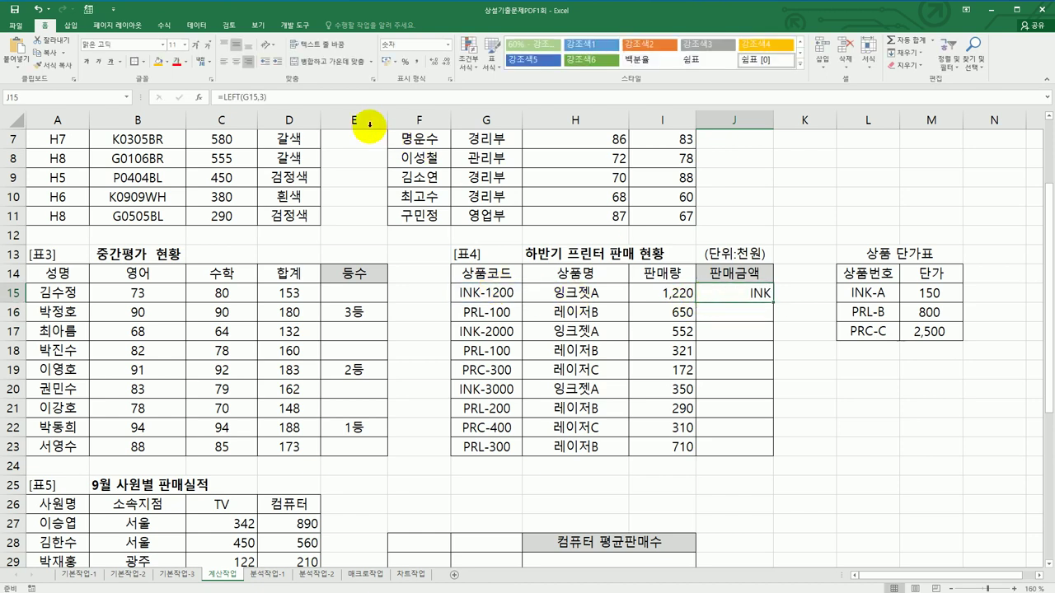
{"action": "left_click", "coordinate": [334, 96]}
{"action": "type", "text": "&"}
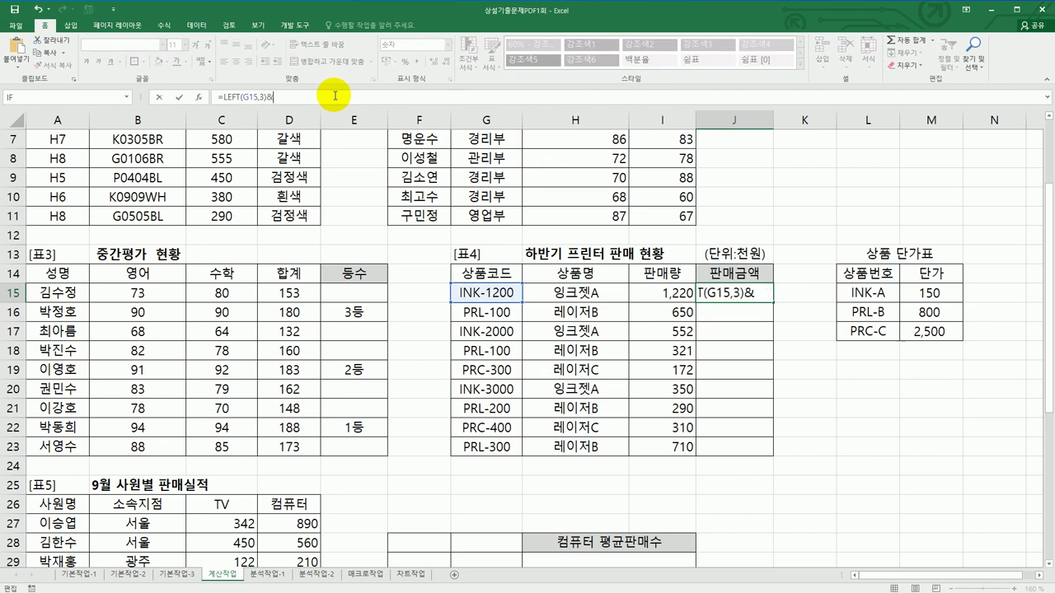
{"action": "type", "text": "\"-\"&"}
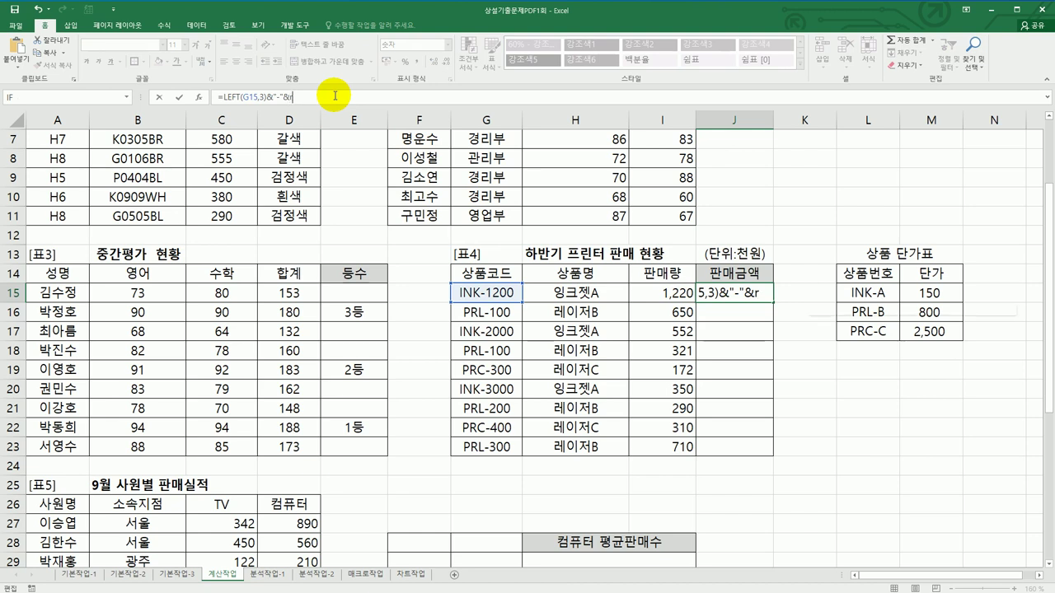
{"action": "type", "text": "ri"}
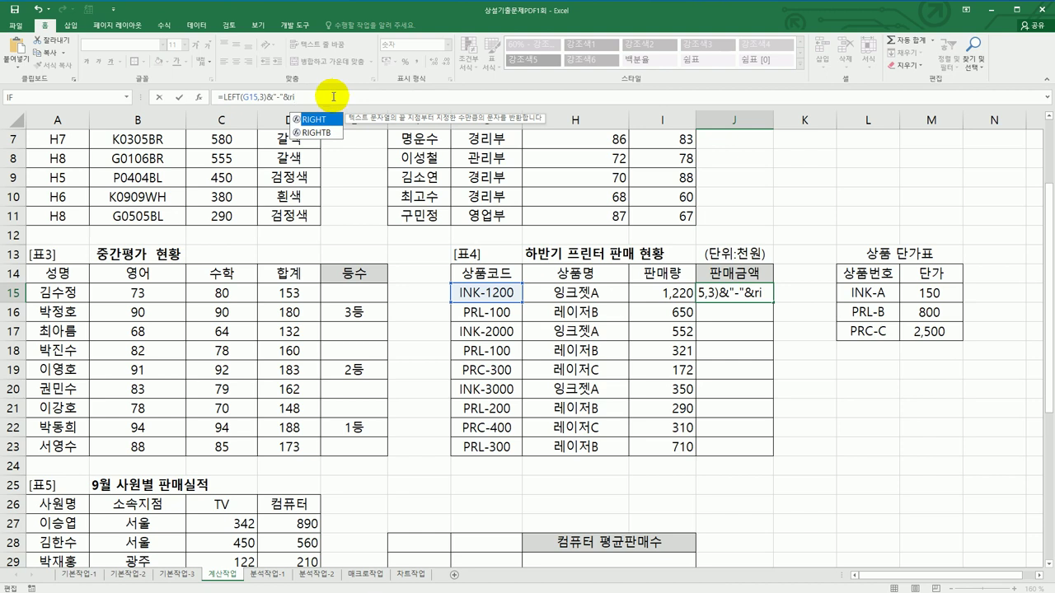
{"action": "double_click", "coordinate": [309, 121]}
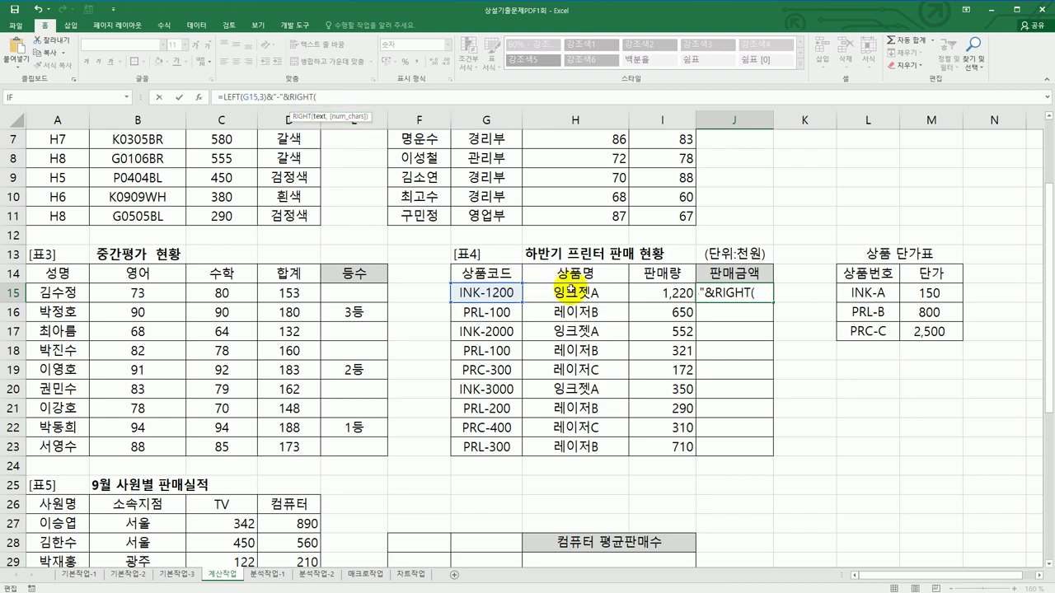
{"action": "left_click", "coordinate": [570, 292]}
{"action": "type", "text": ",1)"}
{"action": "key", "text": "Return"}
{"action": "key", "text": "Up"}
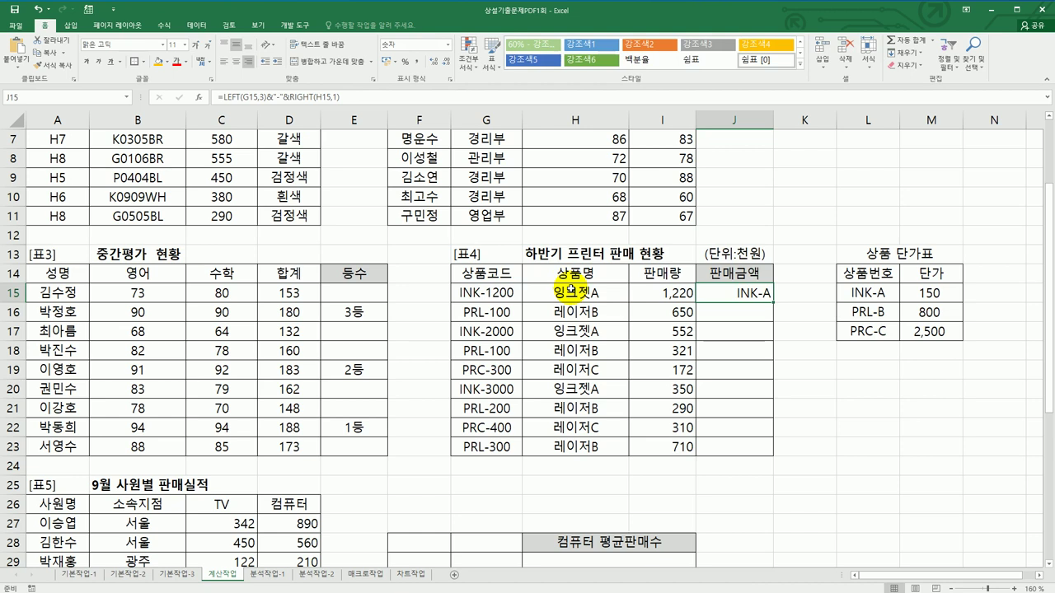
{"action": "left_click_drag", "start_coordinate": [774, 301], "coordinate": [767, 449]}
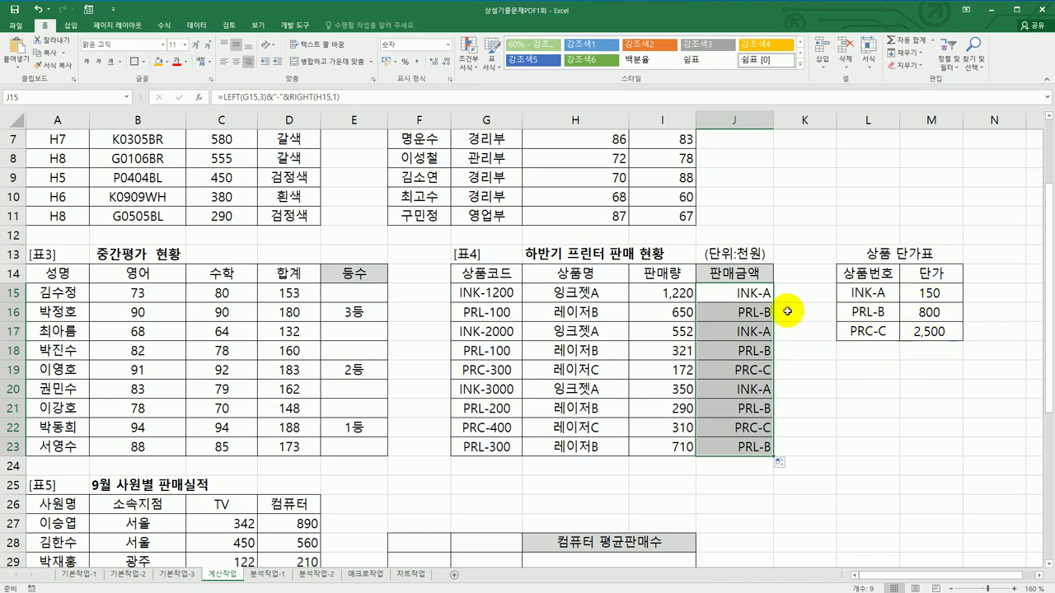
Wrap the J15 formula in VLOOKUP as its lookup value, with the absolute range $L$15:$M$17 of the 상품 단가표 as table array.
{"action": "left_click", "coordinate": [756, 291]}
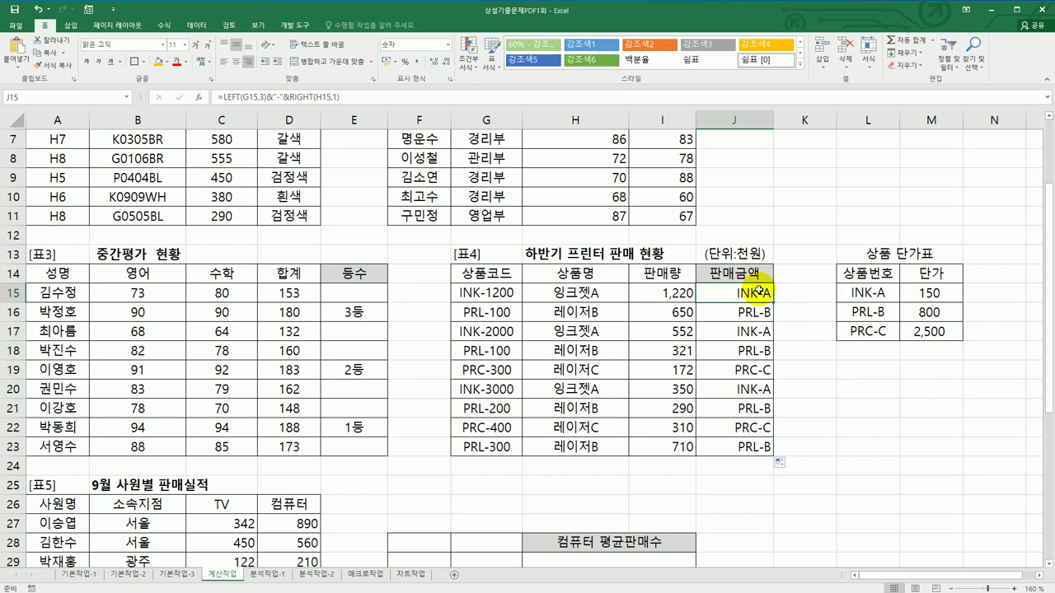
{"action": "left_click", "coordinate": [221, 97]}
{"action": "type", "text": "vl"}
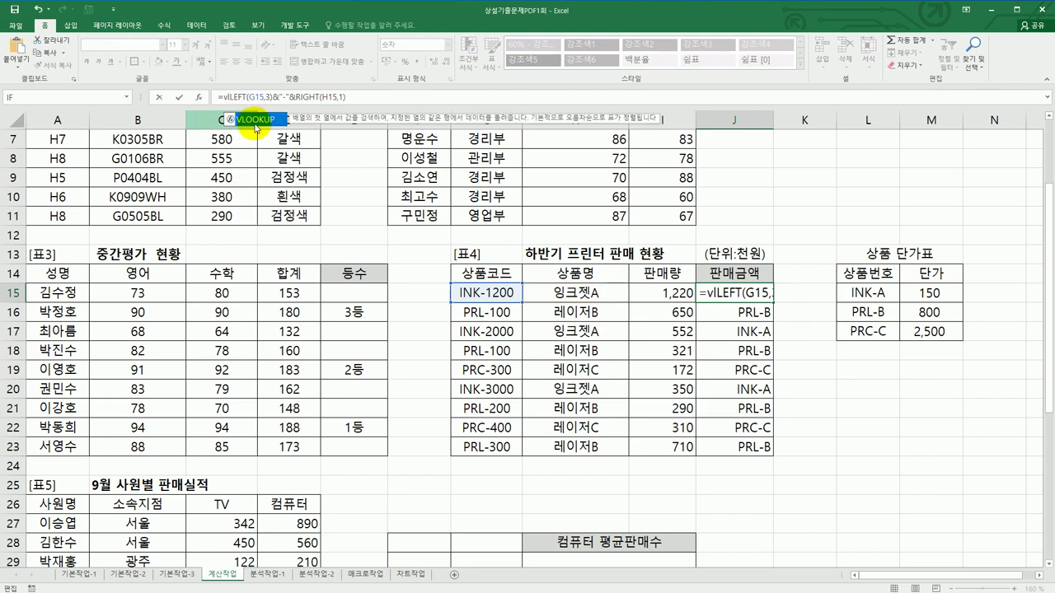
{"action": "double_click", "coordinate": [251, 120]}
{"action": "left_click", "coordinate": [391, 97]}
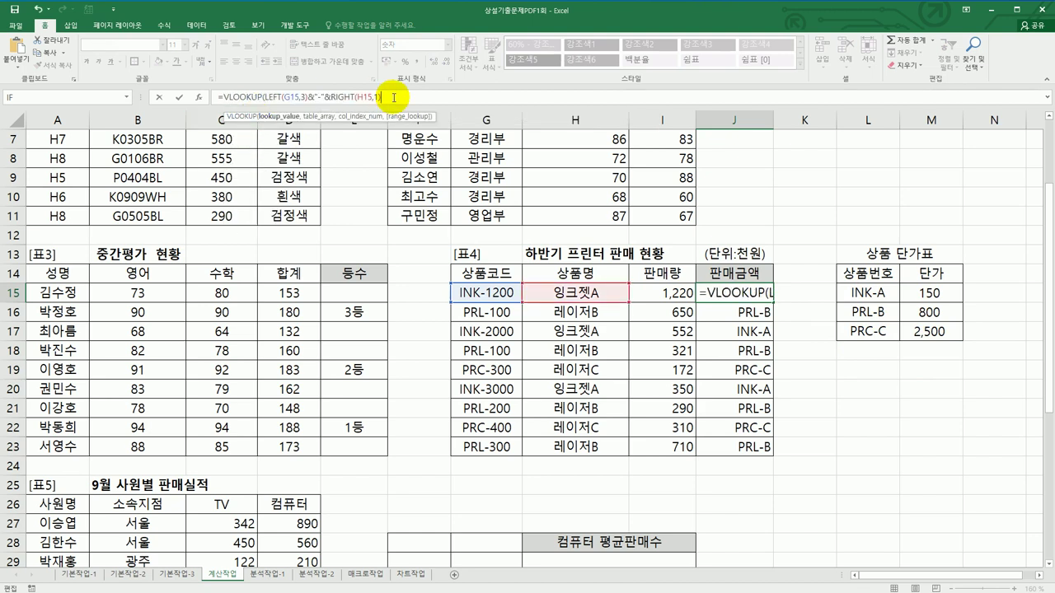
{"action": "type", "text": ","}
{"action": "left_click_drag", "start_coordinate": [874, 295], "coordinate": [912, 324]}
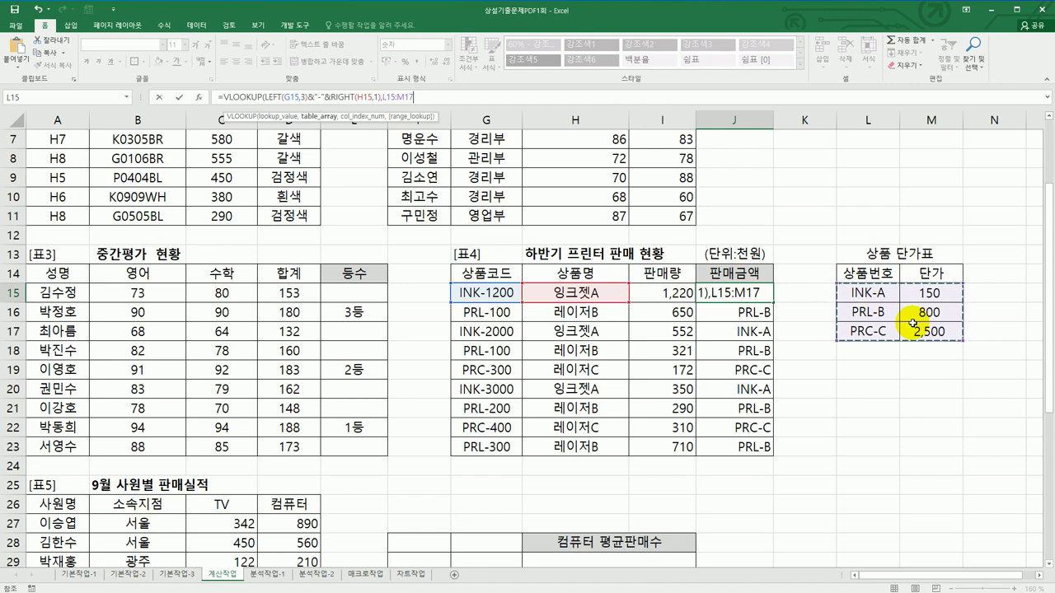
{"action": "key", "text": "F4"}
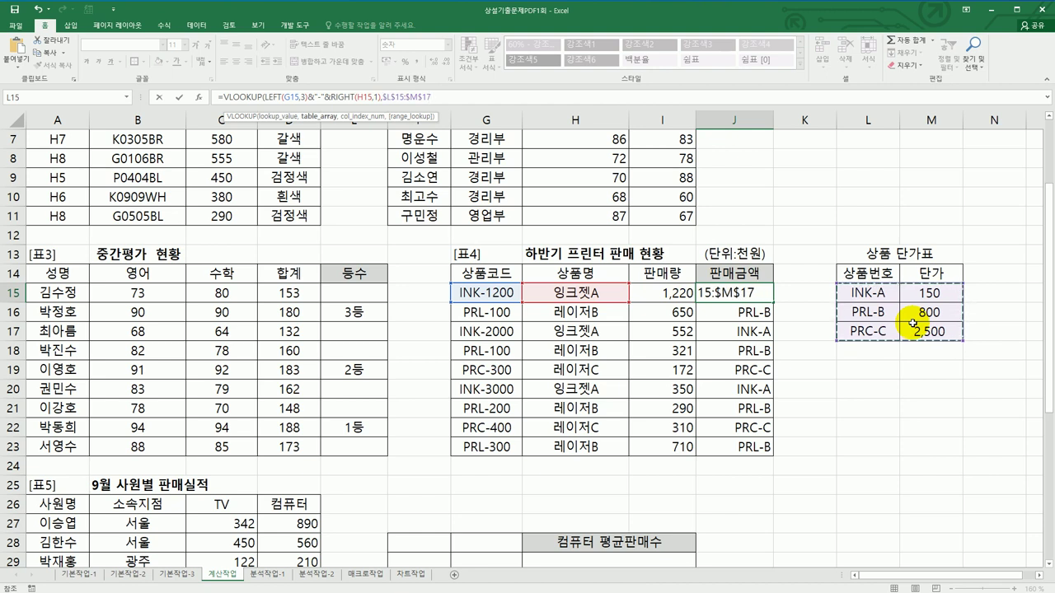
Complete the VLOOKUP in J15 with column index 2 and exact match FALSE, and fill it down to J23.
{"action": "type", "text": ","}
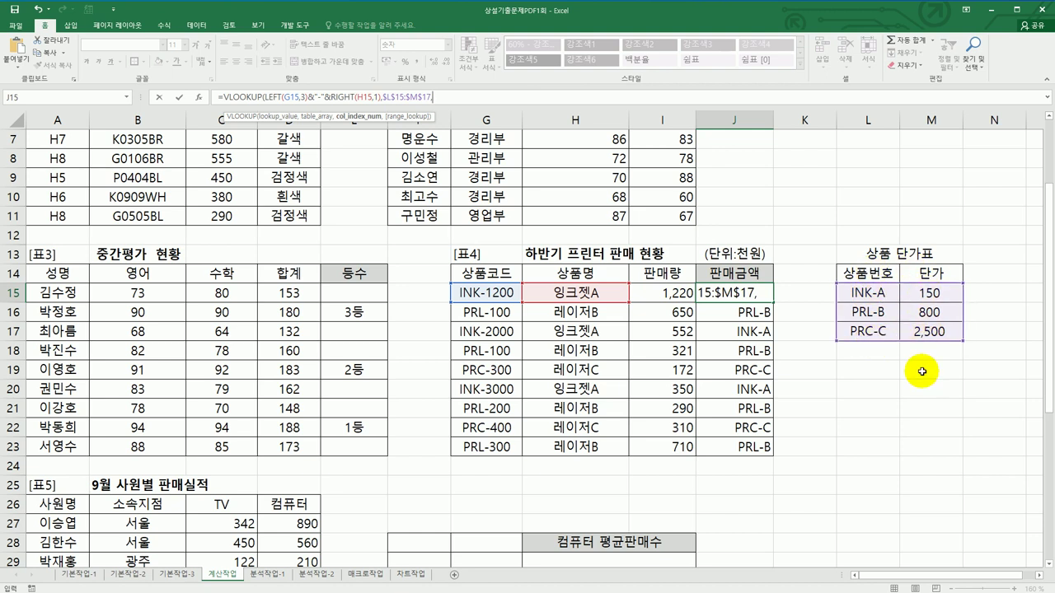
{"action": "type", "text": "2,"}
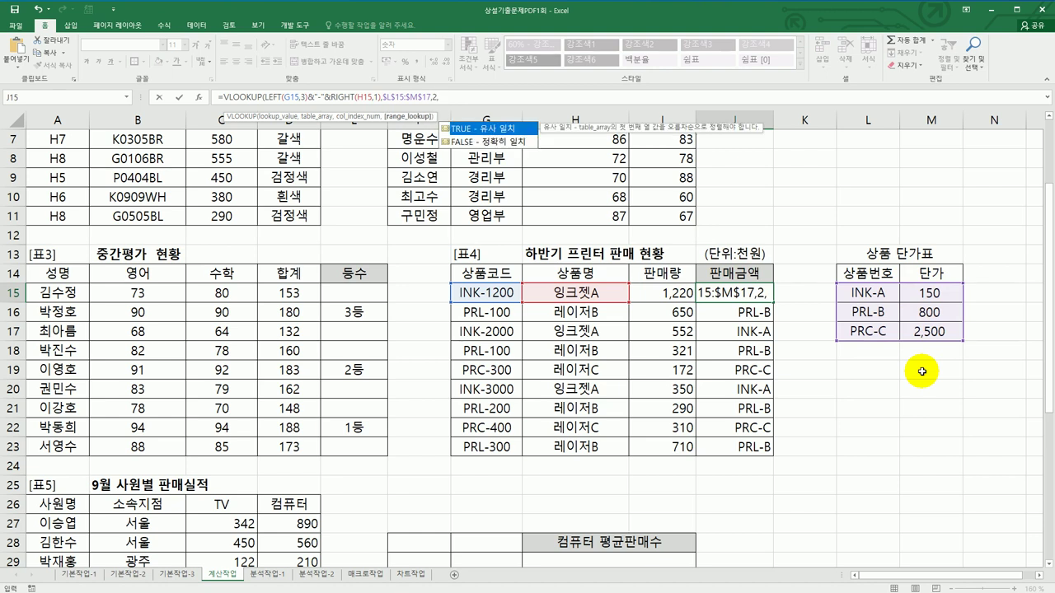
{"action": "left_click", "coordinate": [513, 145]}
{"action": "double_click", "coordinate": [512, 144]}
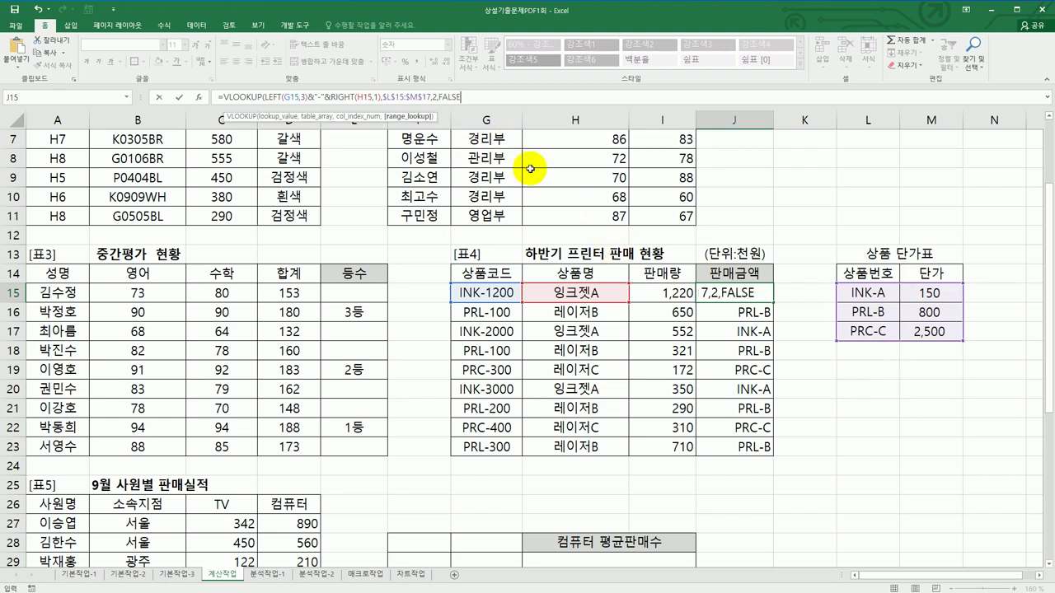
{"action": "key", "text": "Return"}
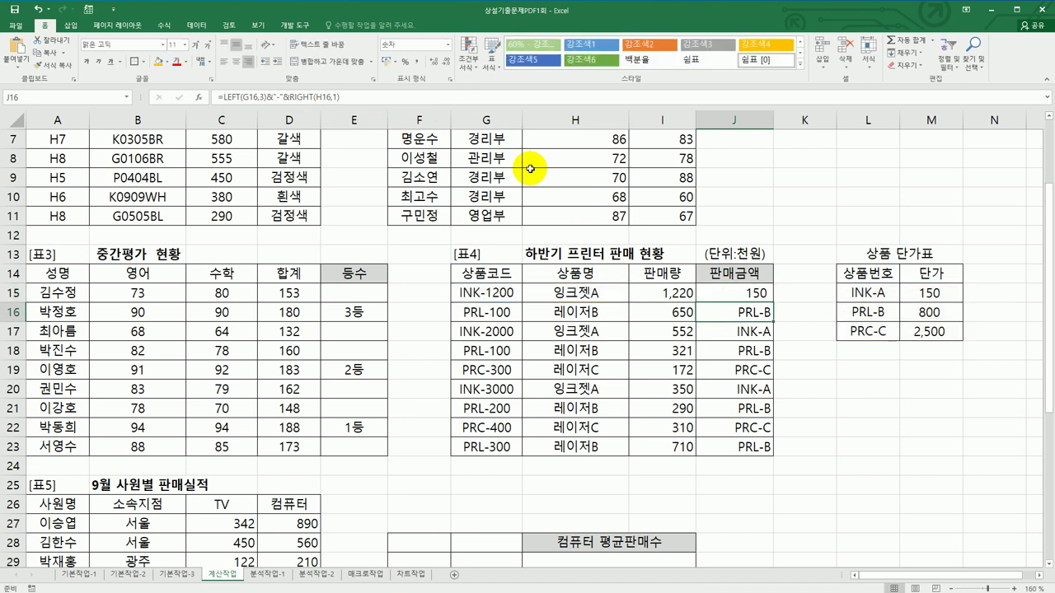
{"action": "left_click", "coordinate": [729, 290]}
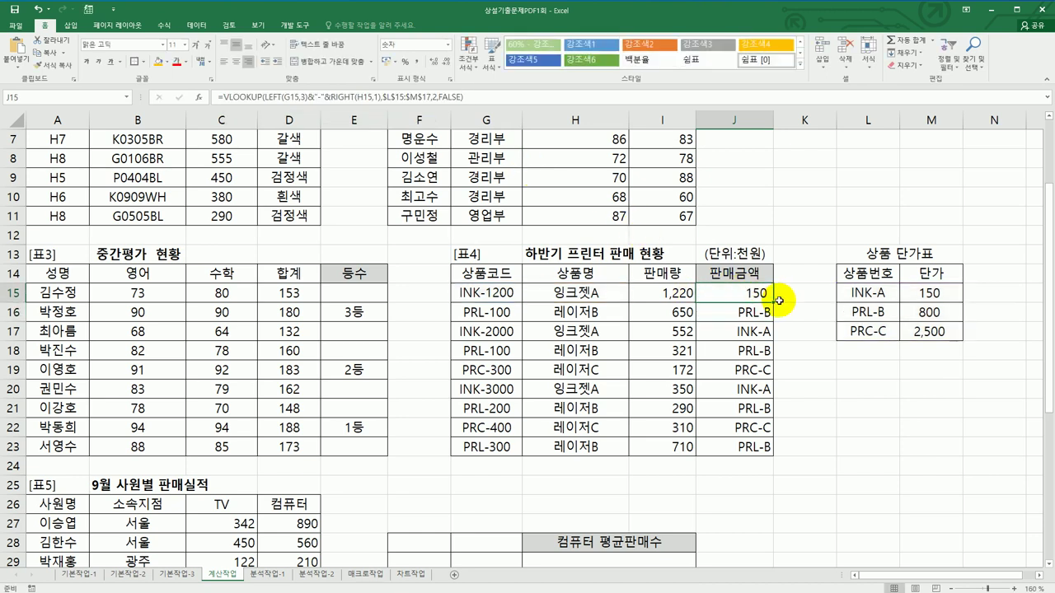
{"action": "left_click_drag", "start_coordinate": [773, 301], "coordinate": [769, 450]}
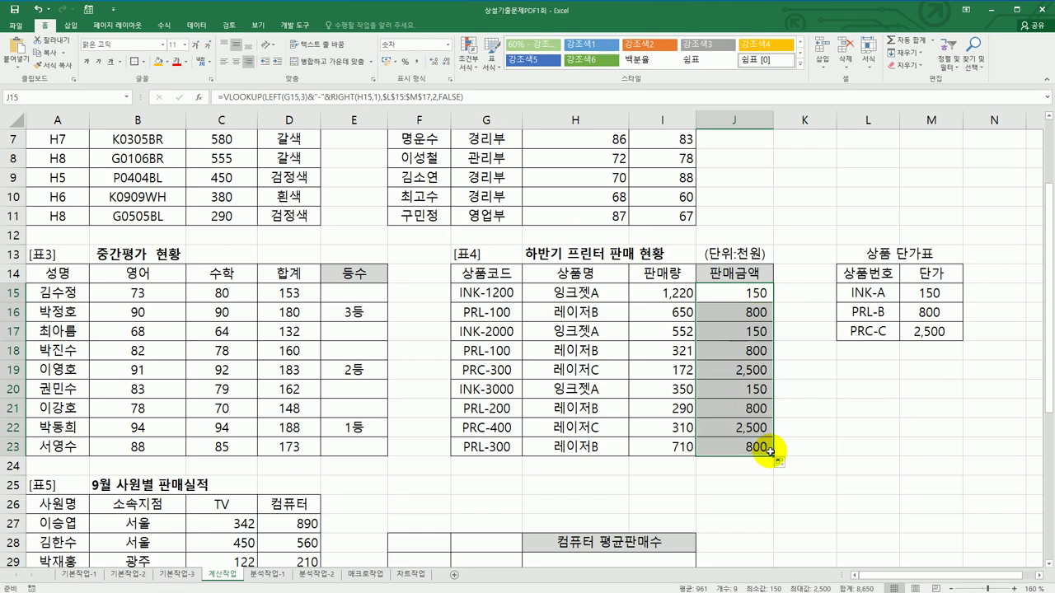
Multiply the VLOOKUP in J15 by the 판매량 cell I15 and fill the formula down to J23.
{"action": "left_click", "coordinate": [751, 295]}
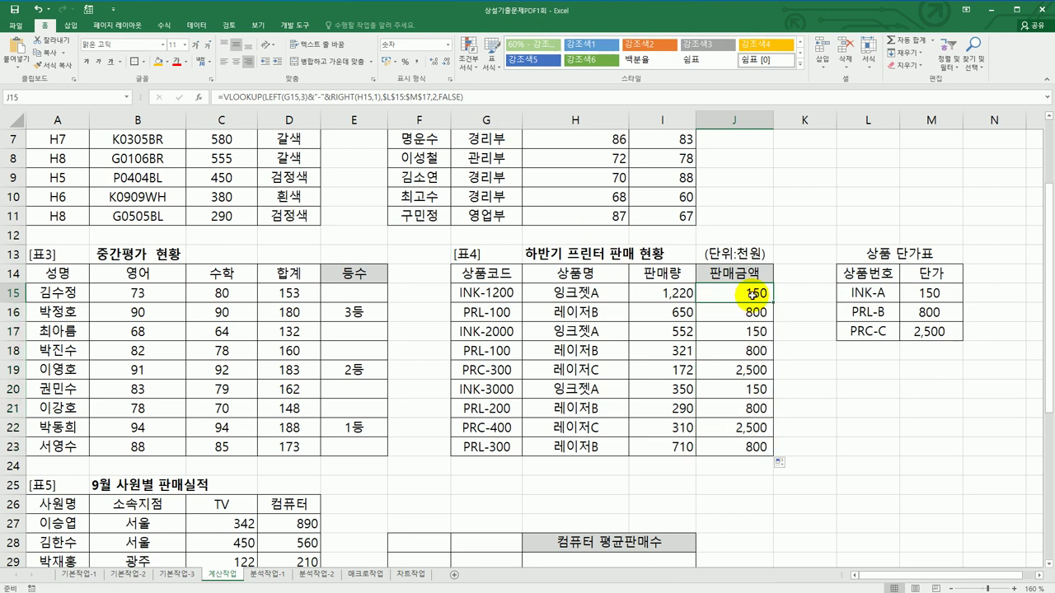
{"action": "left_click", "coordinate": [499, 98]}
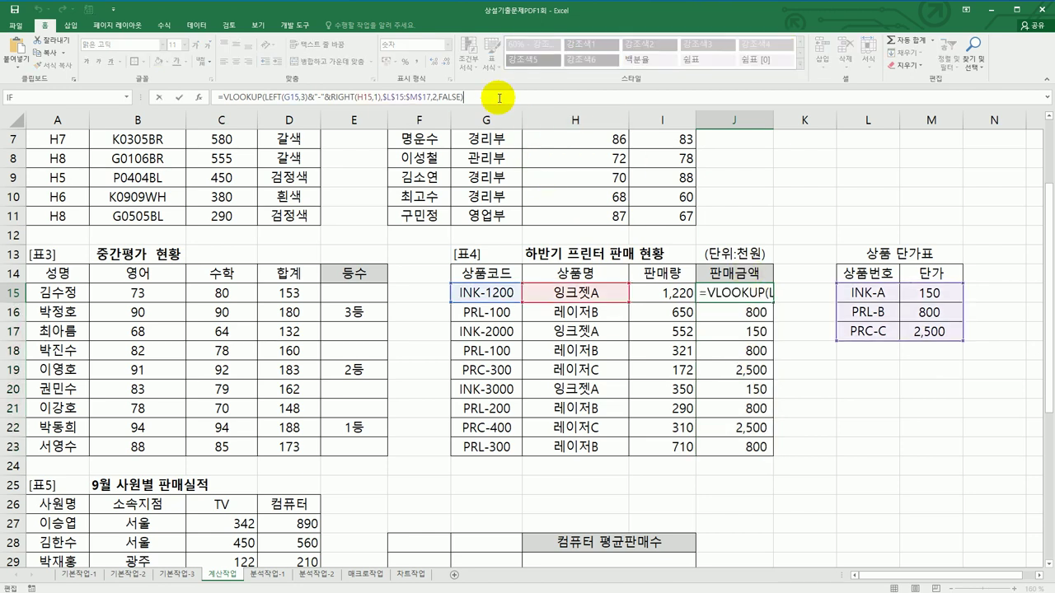
{"action": "type", "text": "*"}
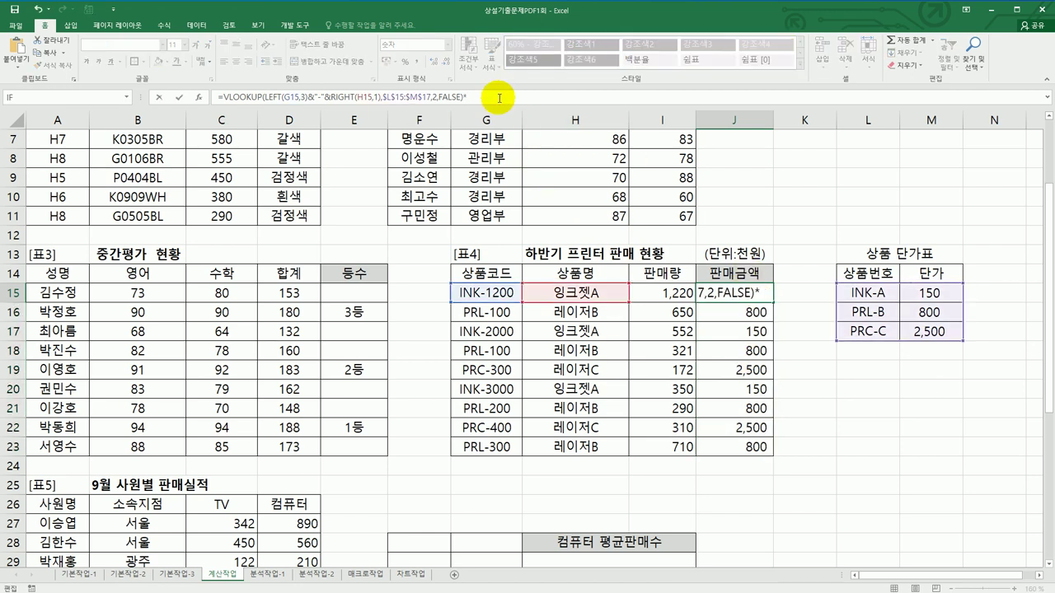
{"action": "left_click", "coordinate": [657, 292]}
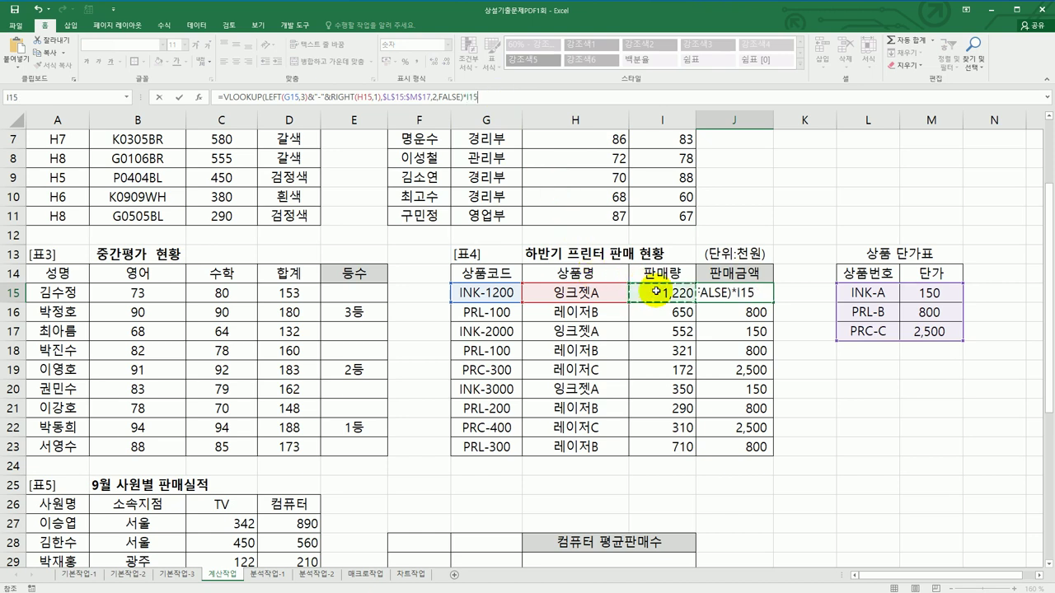
{"action": "key", "text": "Return"}
{"action": "left_click", "coordinate": [759, 293]}
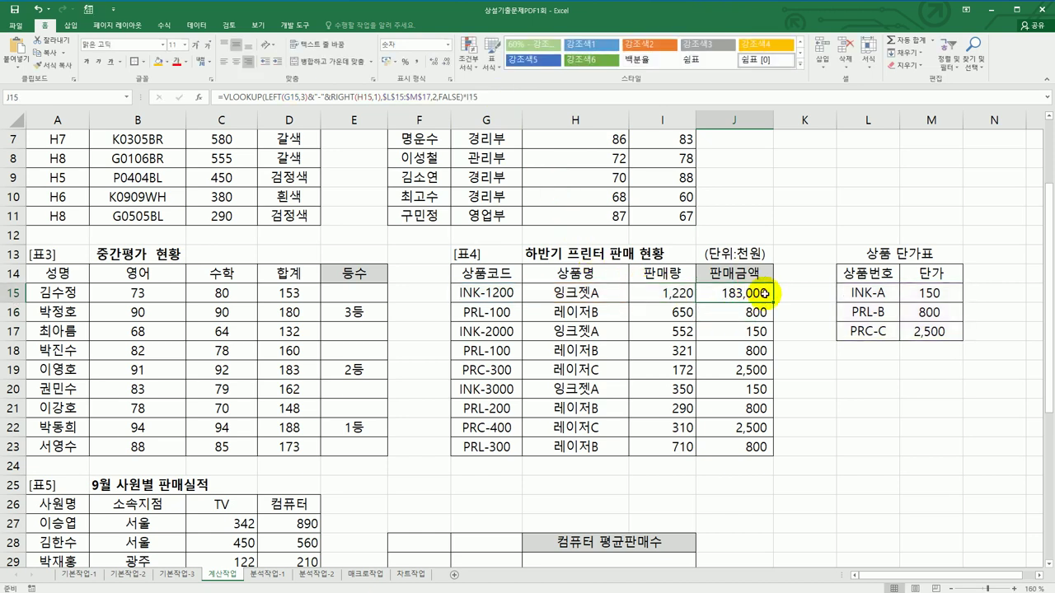
{"action": "left_click_drag", "start_coordinate": [766, 293], "coordinate": [749, 451]}
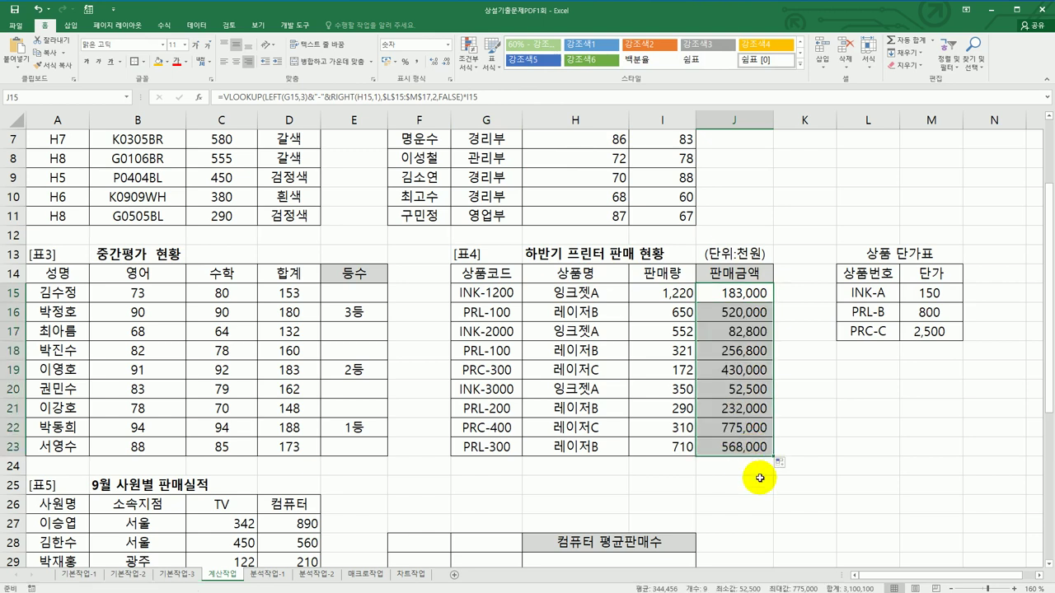
Copy the 소속지점 header and 서울 entry (B26:B27) of 표5 into the criteria cells F28:F29.
{"action": "scroll", "coordinate": [759, 478], "scroll_direction": "down", "scroll_amount": 4}
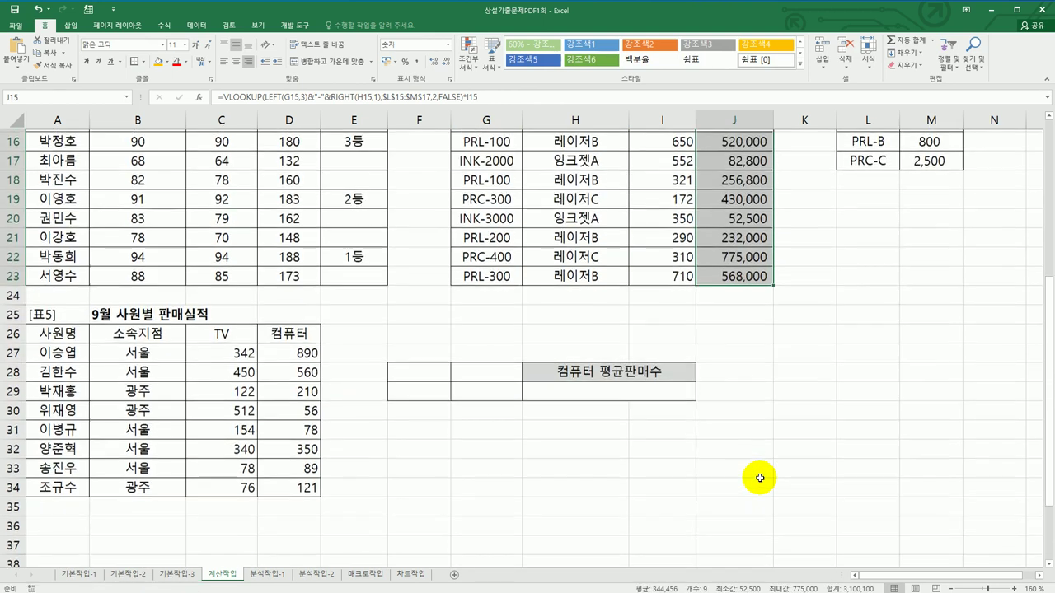
{"action": "left_click", "coordinate": [421, 314]}
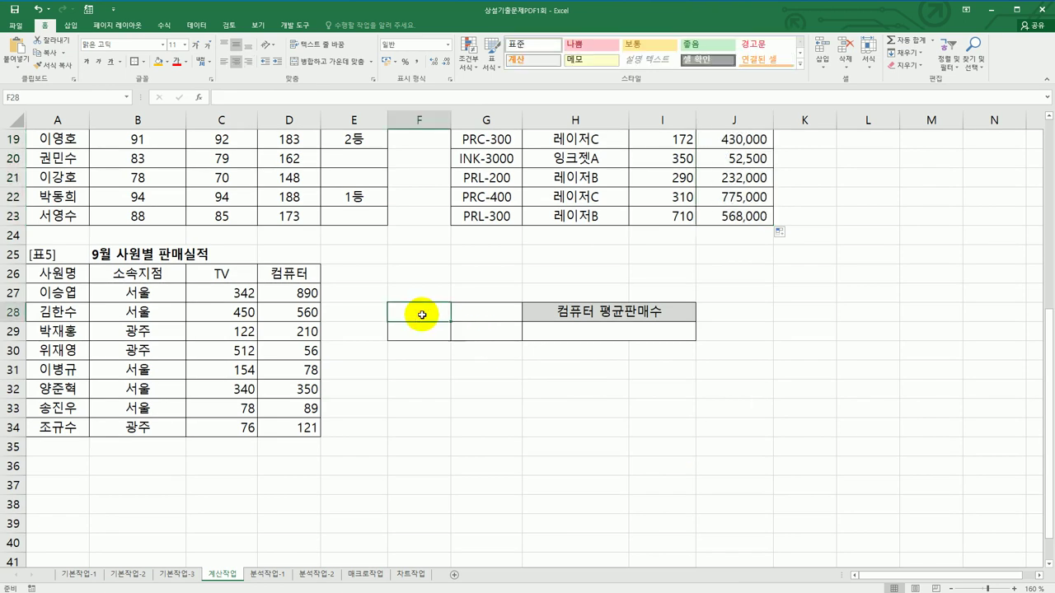
{"action": "left_click_drag", "start_coordinate": [169, 271], "coordinate": [163, 290]}
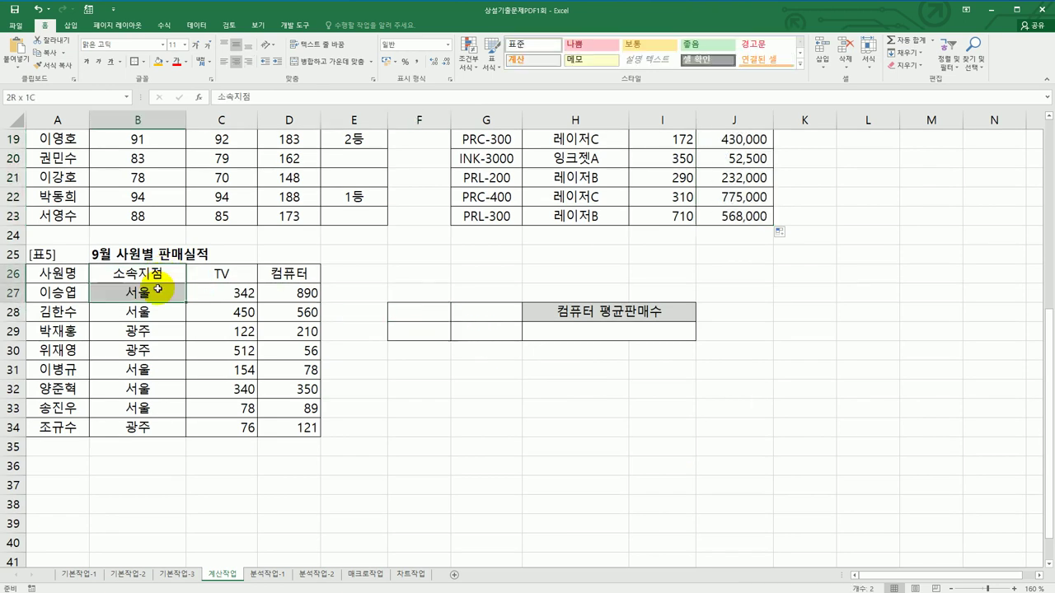
{"action": "key", "text": "ctrl+c"}
{"action": "left_click", "coordinate": [423, 319]}
{"action": "key", "text": "ctrl+v"}
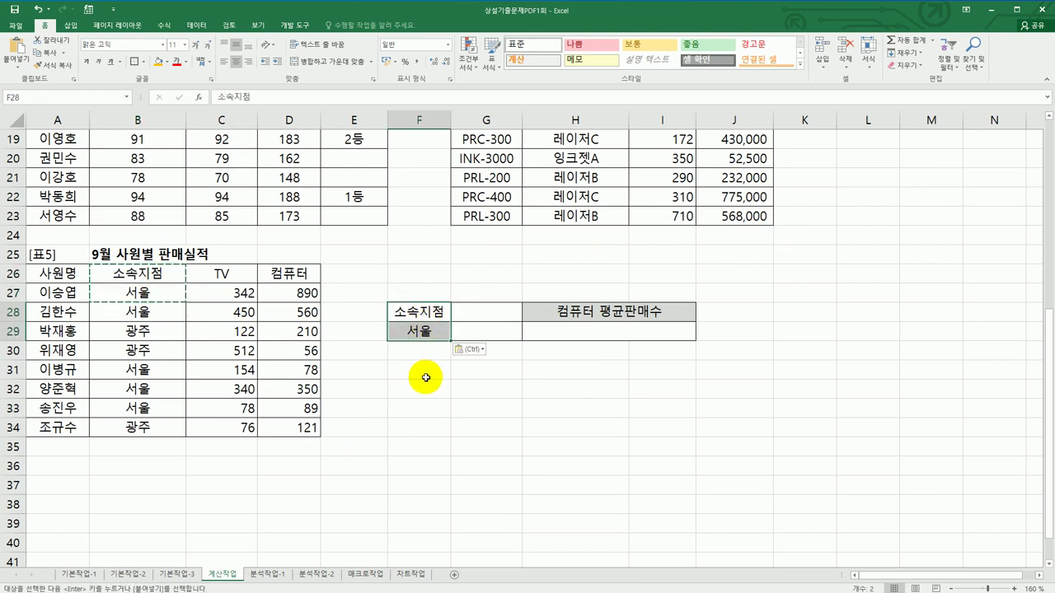
Copy the 컴퓨터 header of 표5 into G28 and enter the condition >=100 in G29.
{"action": "left_click", "coordinate": [300, 269]}
{"action": "key", "text": "ctrl+c"}
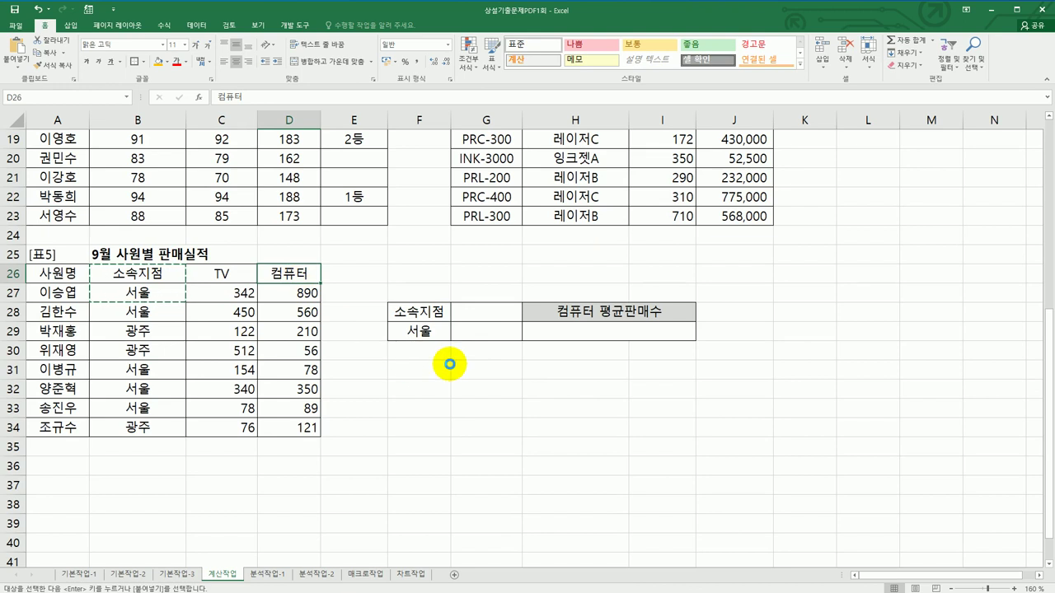
{"action": "left_click", "coordinate": [482, 319]}
{"action": "key", "text": "ctrl+v"}
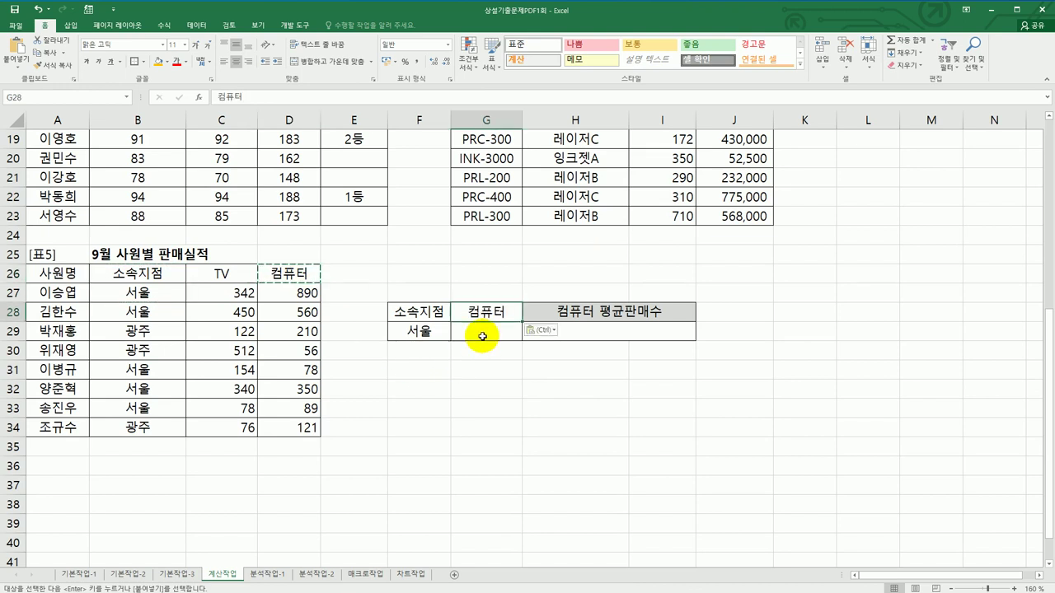
{"action": "left_click", "coordinate": [482, 336]}
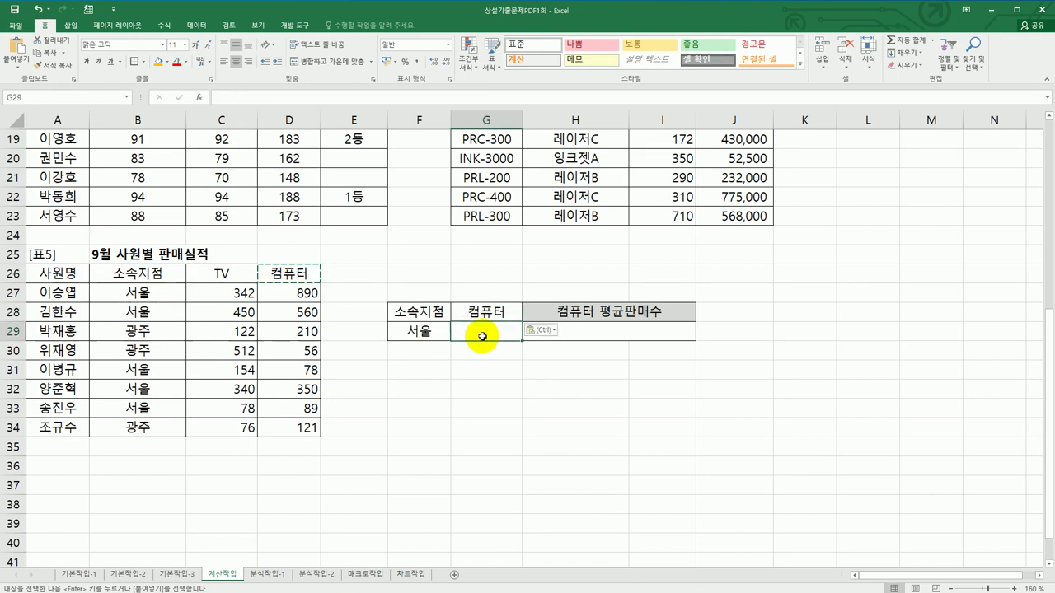
{"action": "type", "text": ">=100"}
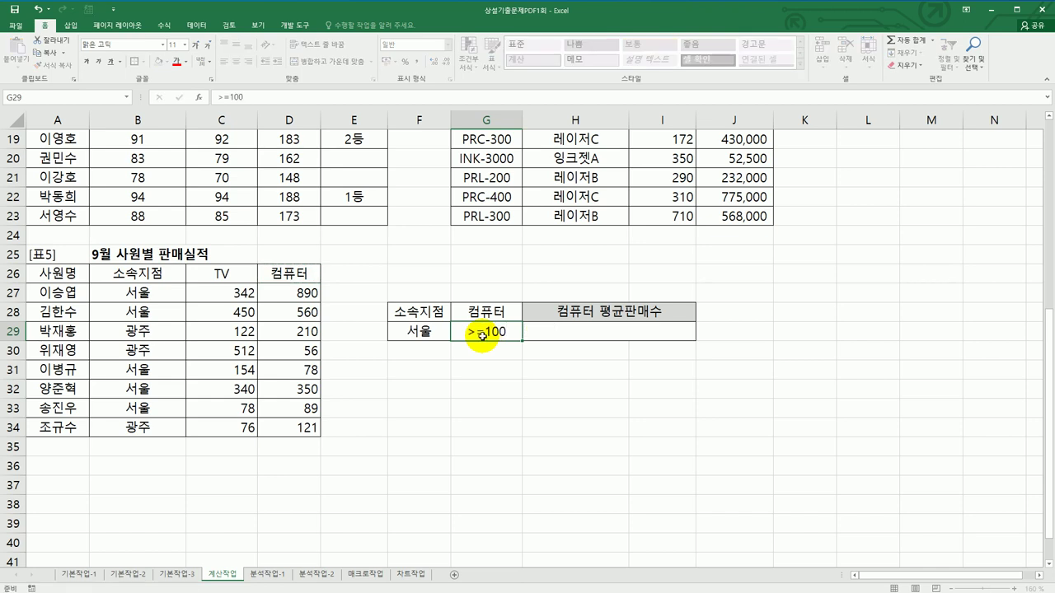
{"action": "key", "text": "Return"}
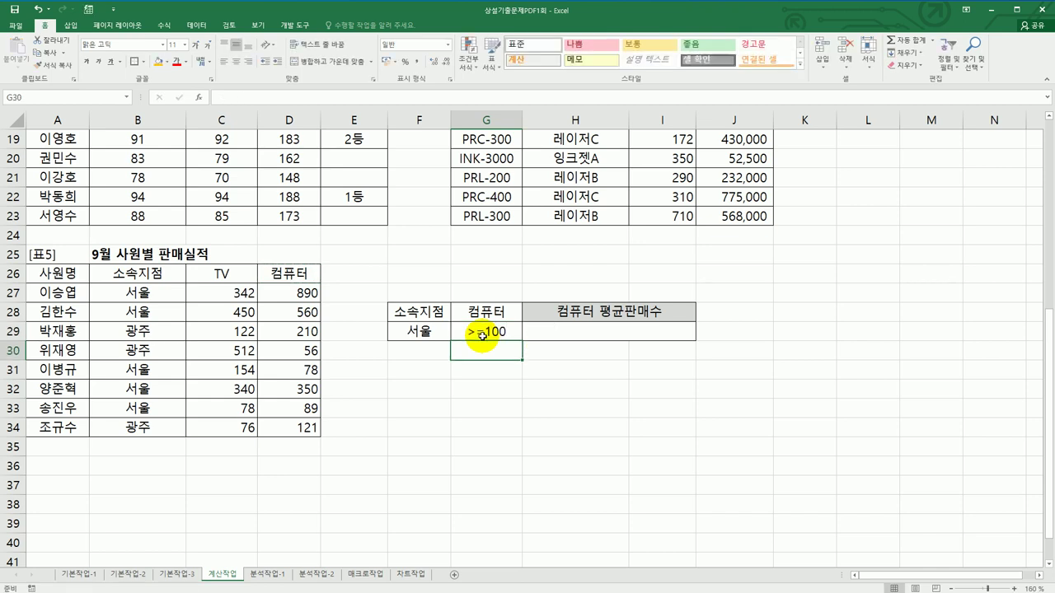
Calculate the 컴퓨터 평균판매수 in H29 with DAVERAGE over A26:D34, field D26 and criteria F28:G29.
{"action": "left_click", "coordinate": [541, 336]}
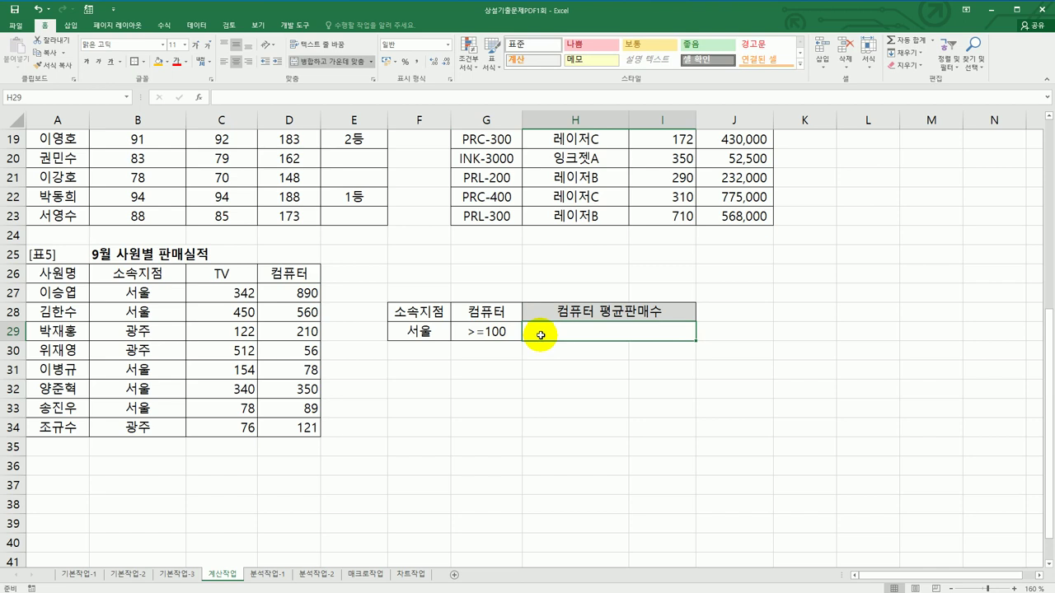
{"action": "type", "text": "="}
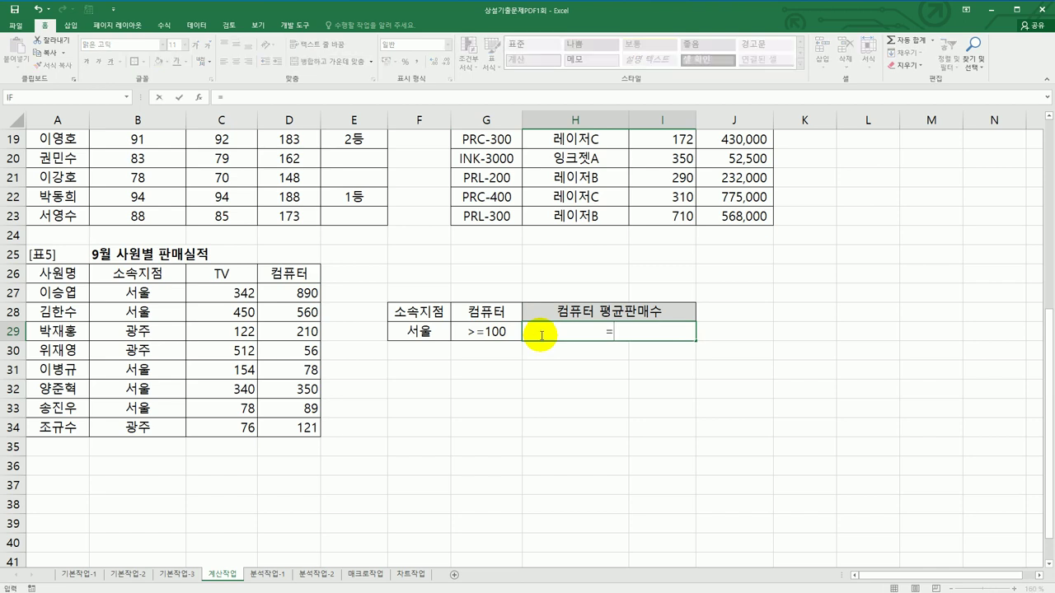
{"action": "type", "text": "dav"}
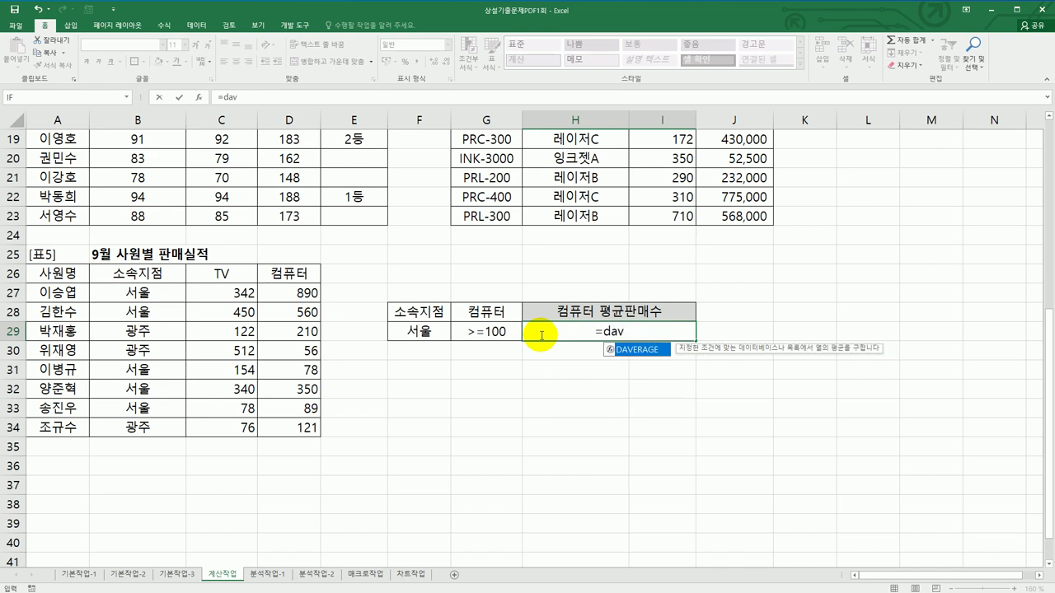
{"action": "double_click", "coordinate": [643, 342]}
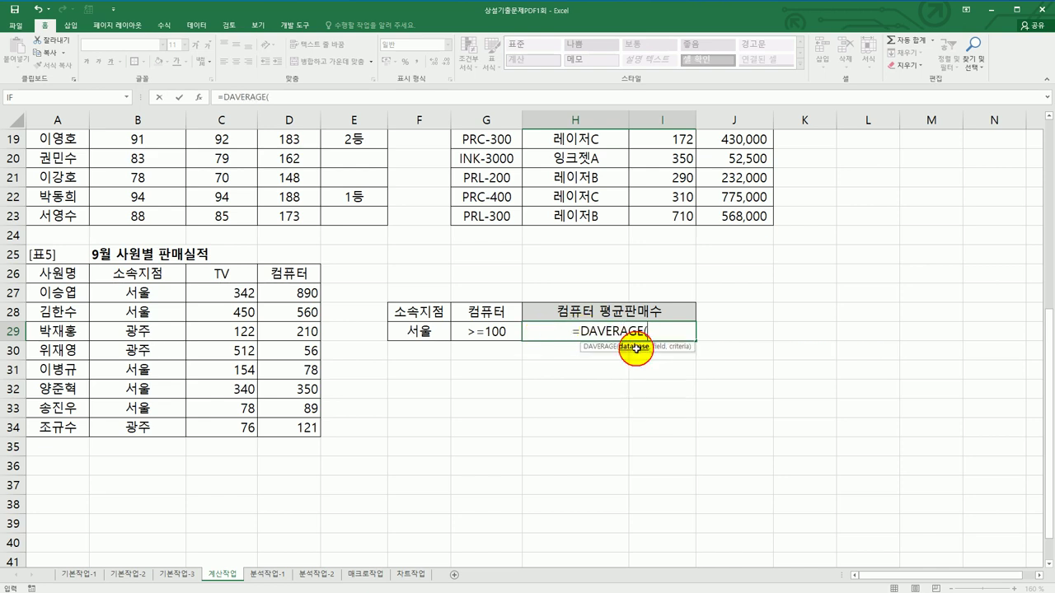
{"action": "left_click_drag", "start_coordinate": [62, 273], "coordinate": [272, 424]}
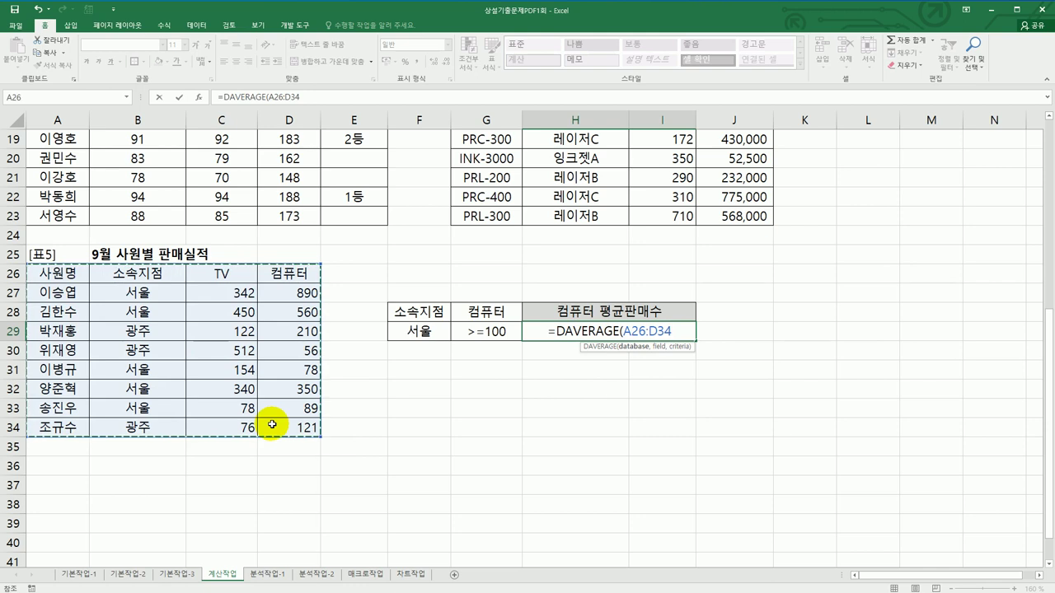
{"action": "type", "text": ","}
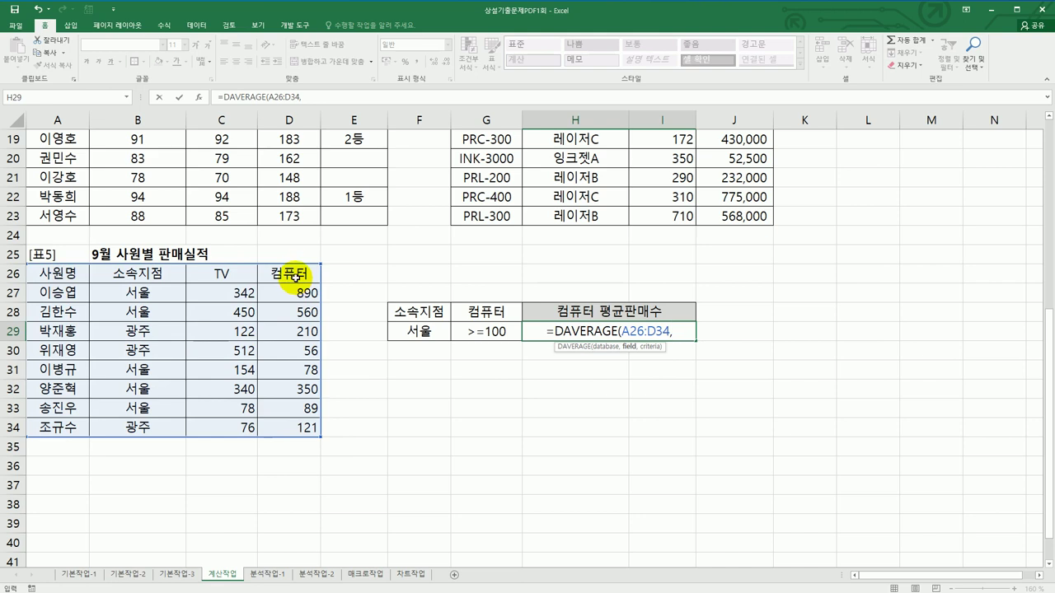
{"action": "left_click", "coordinate": [295, 278]}
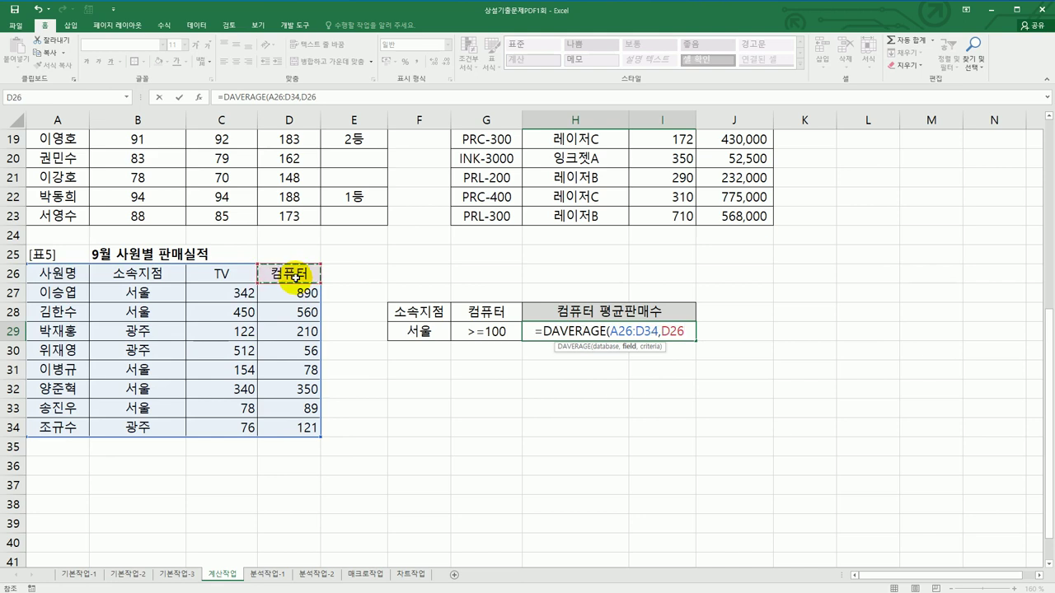
{"action": "type", "text": ","}
{"action": "left_click_drag", "start_coordinate": [409, 307], "coordinate": [468, 328]}
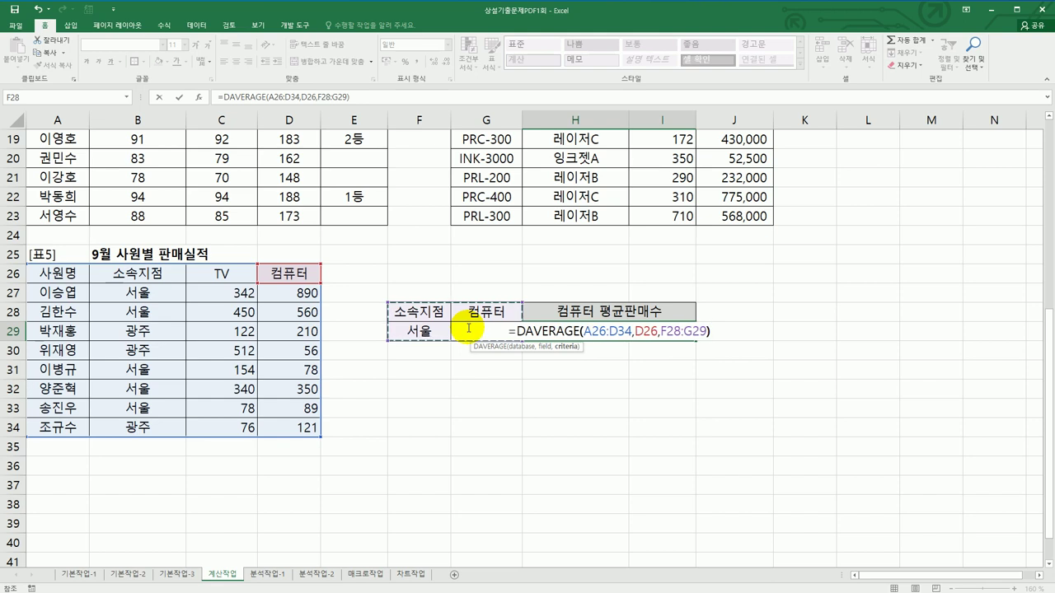
{"action": "type", "text": ")"}
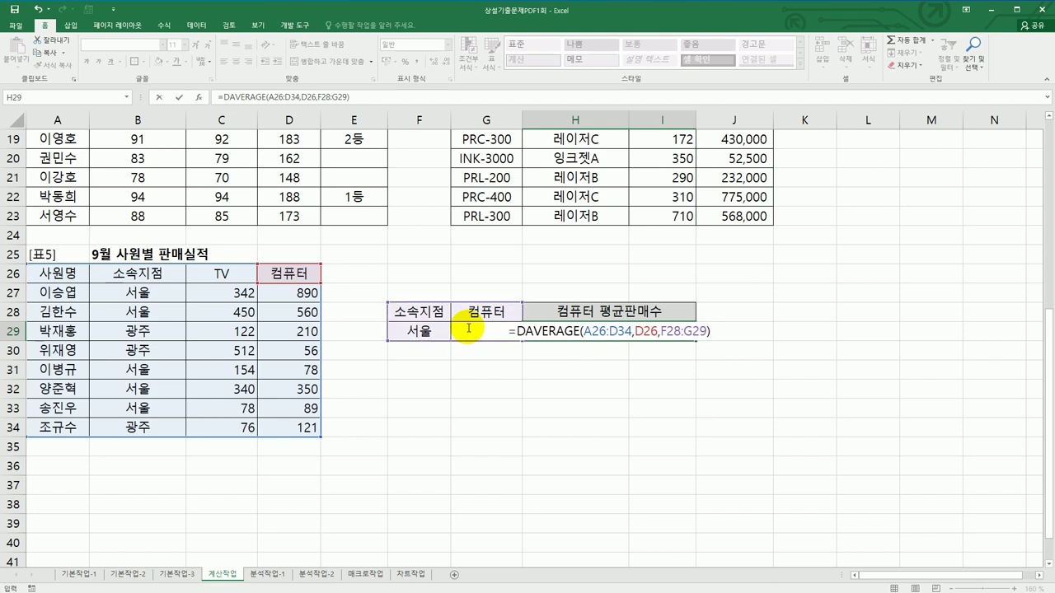
{"action": "key", "text": "Return"}
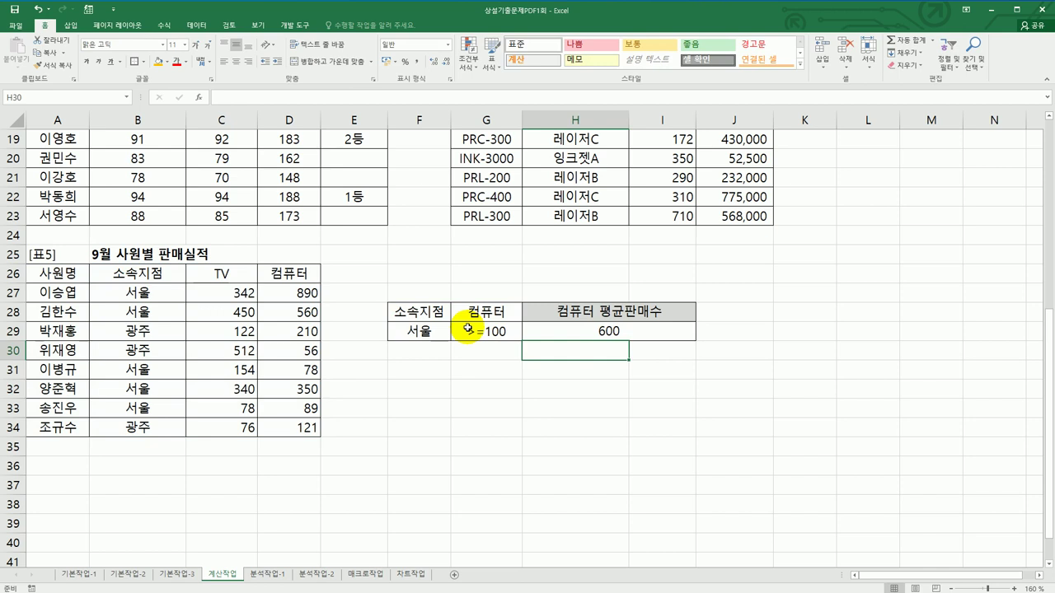
{"action": "left_click", "coordinate": [549, 335]}
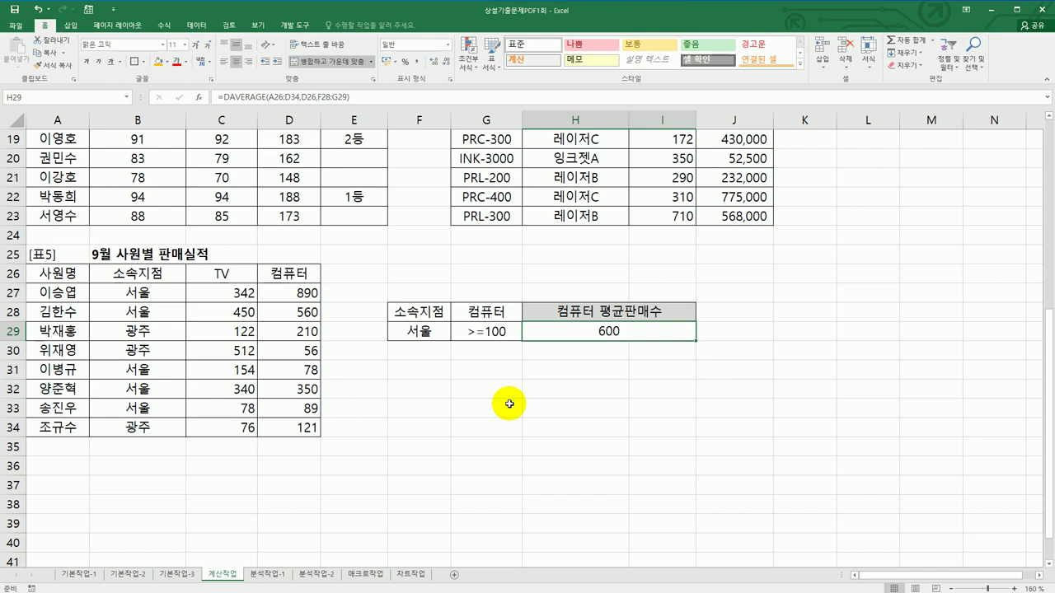
On the 분석작업-1 sheet, define the name 원가비율 for cell B15.
{"action": "scroll", "coordinate": [509, 403], "scroll_direction": "up", "scroll_amount": 6}
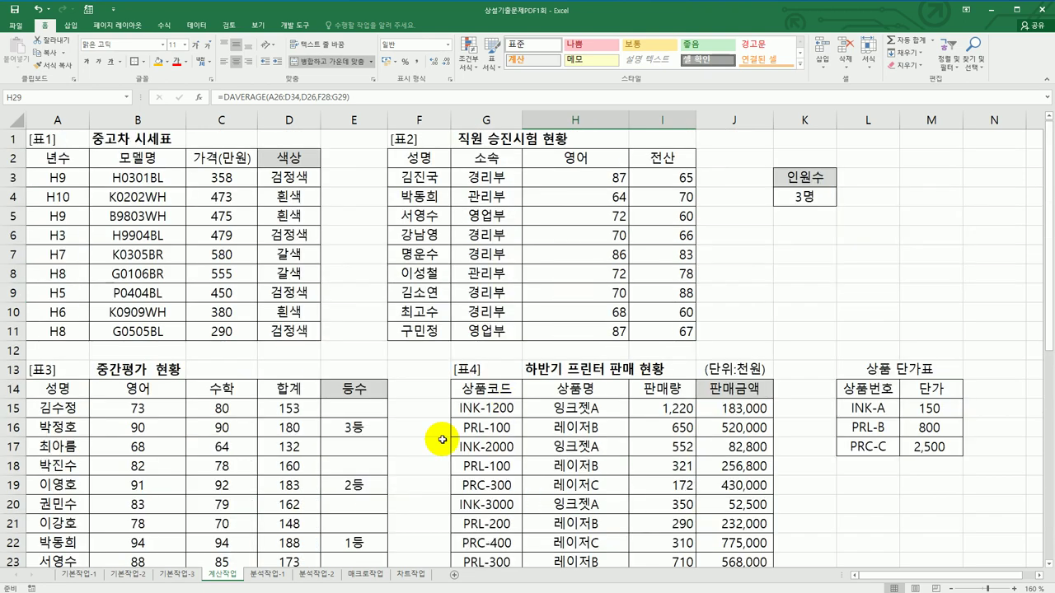
{"action": "left_click", "coordinate": [266, 575]}
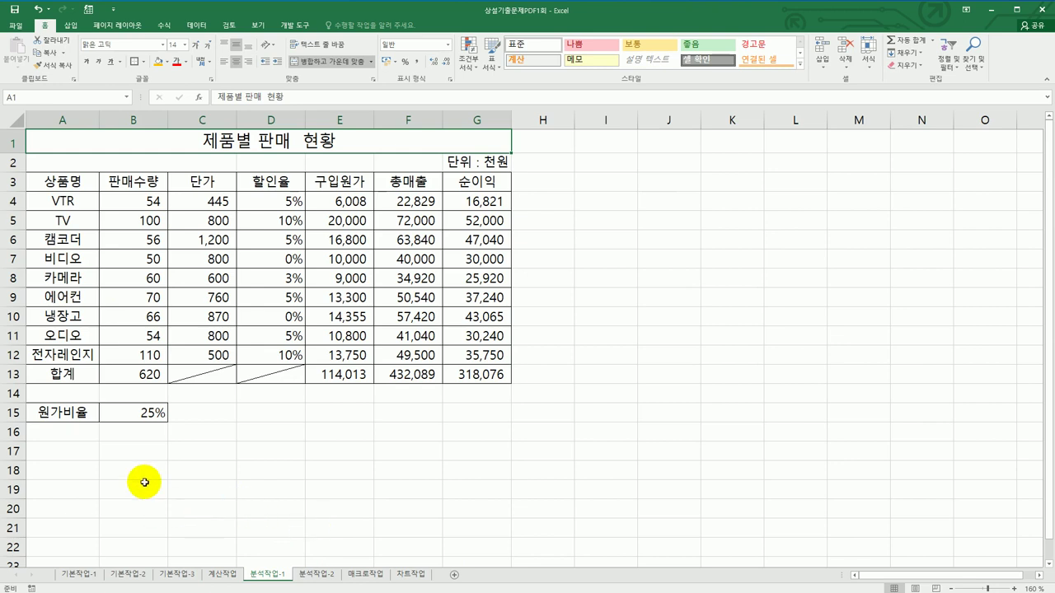
{"action": "left_click", "coordinate": [146, 414]}
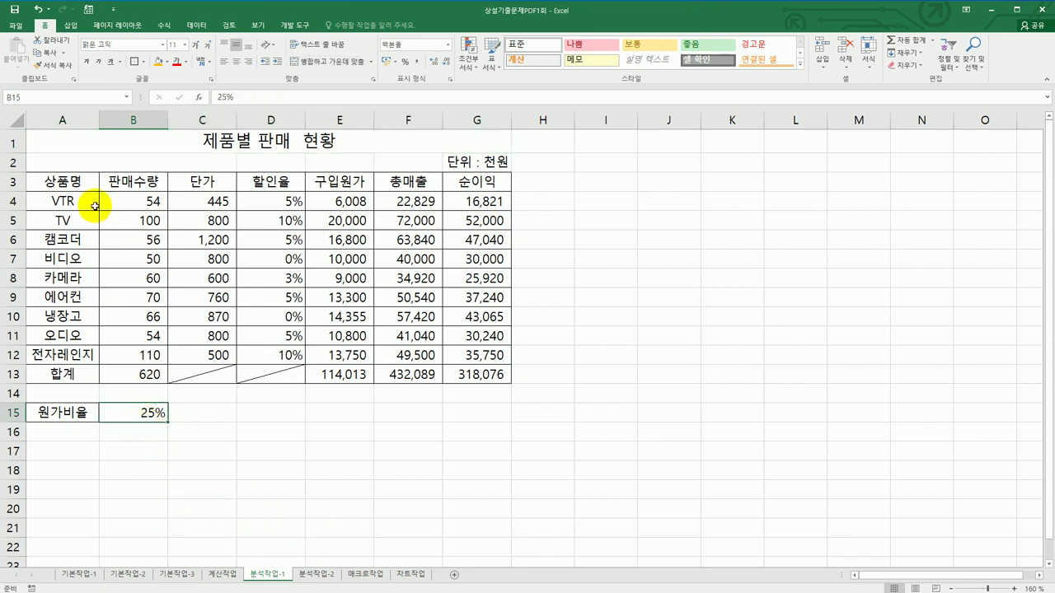
{"action": "left_click", "coordinate": [51, 97]}
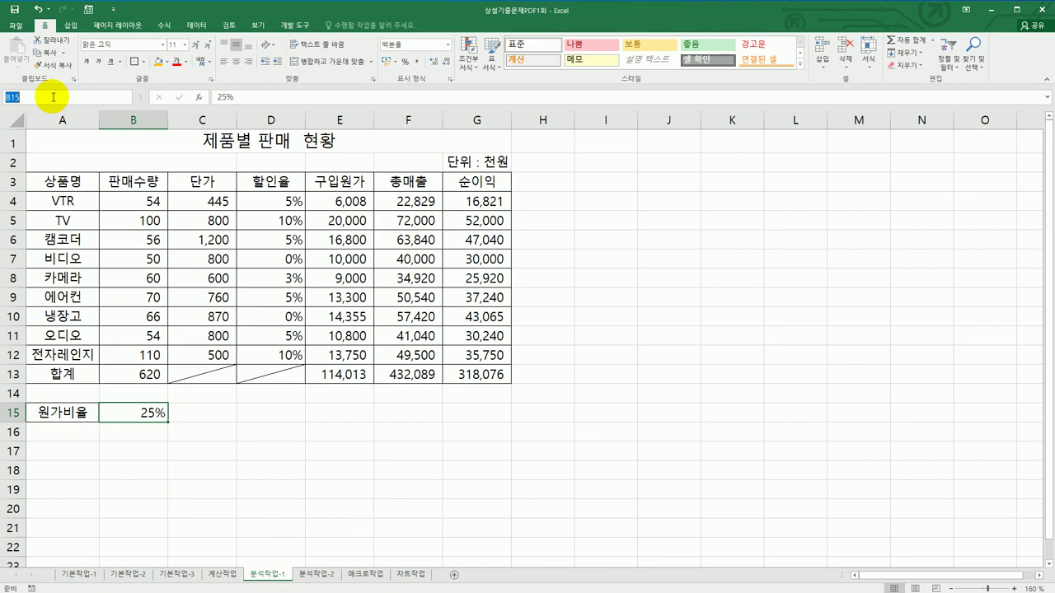
{"action": "type", "text": "d"}
{"action": "type", "text": "원가비율"}
{"action": "key", "text": "Return"}
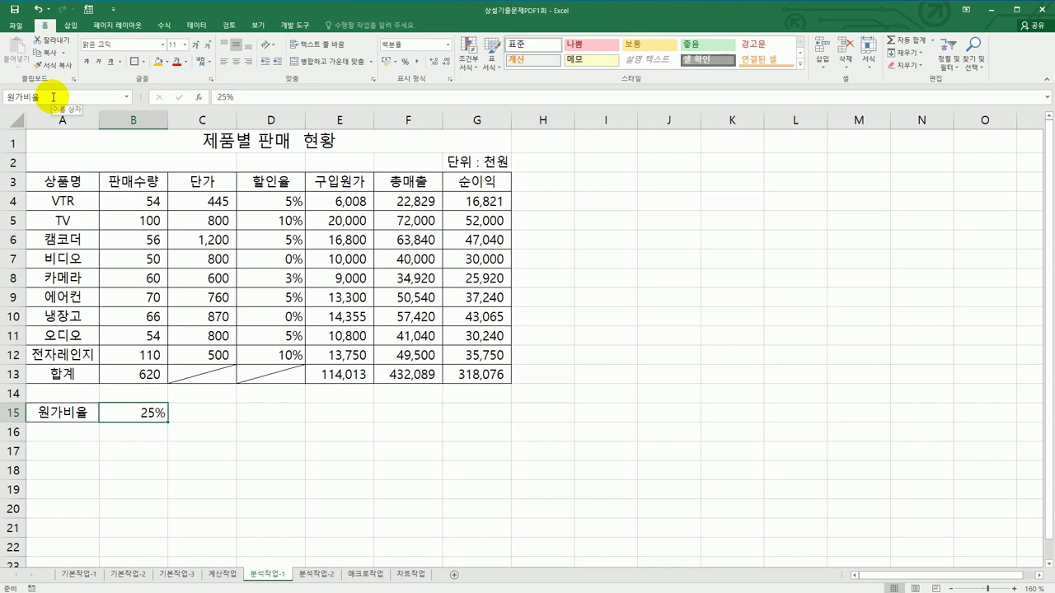
Define the name 순이익합계 for the 순이익 total in cell G13.
{"action": "left_click", "coordinate": [462, 375]}
{"action": "left_click", "coordinate": [73, 92]}
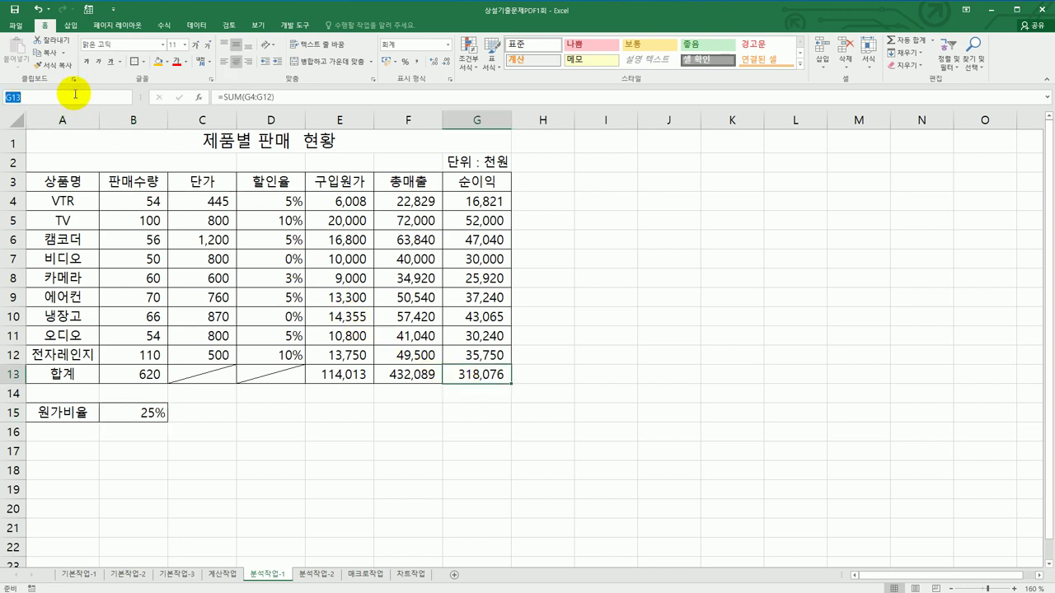
{"action": "type", "text": "순이익합계"}
{"action": "key", "text": "Return"}
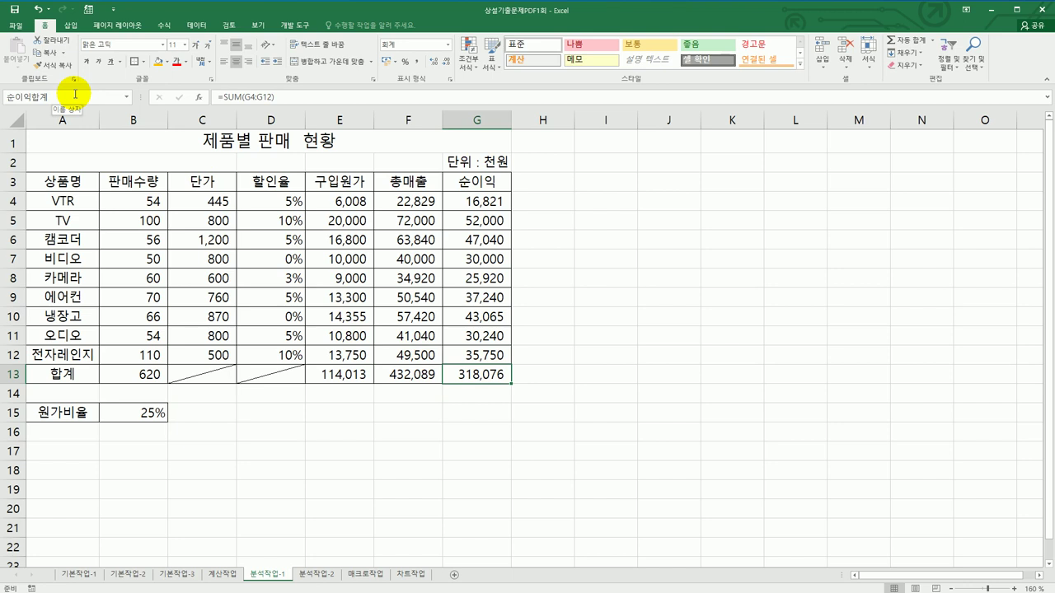
Start a new scenario in the Scenario Manager with B15 as its changing cell.
{"action": "left_click", "coordinate": [124, 414]}
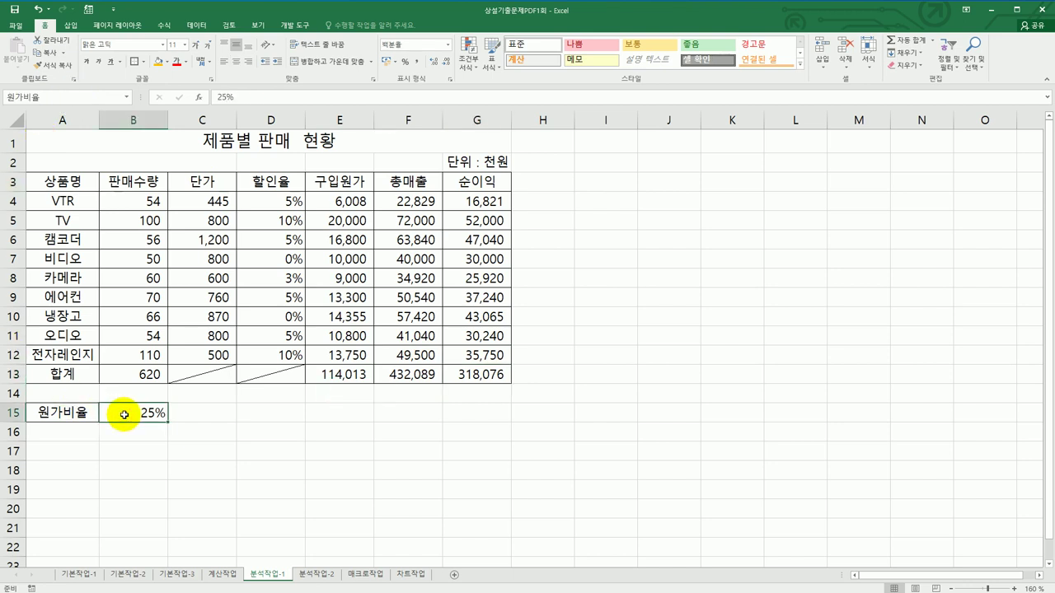
{"action": "left_click", "coordinate": [189, 31]}
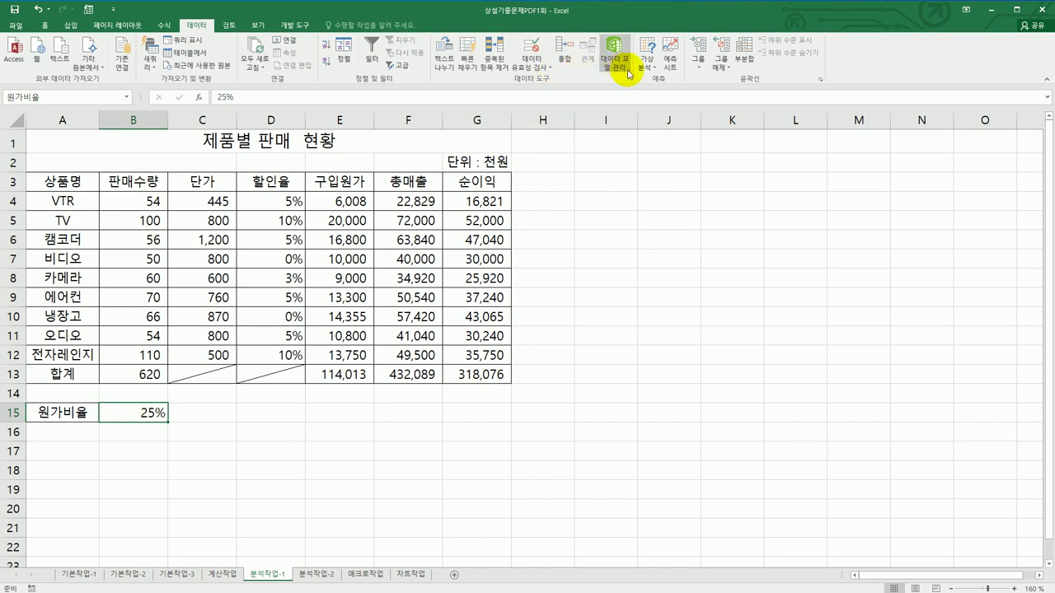
{"action": "left_click", "coordinate": [648, 65]}
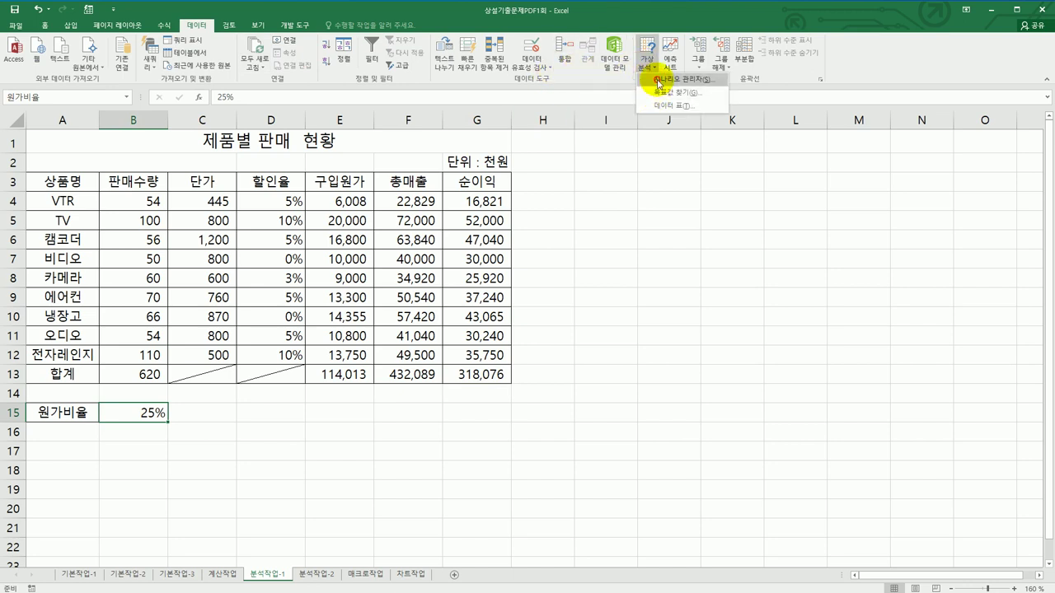
{"action": "left_click", "coordinate": [658, 80]}
{"action": "left_click_drag", "start_coordinate": [329, 287], "coordinate": [719, 210]}
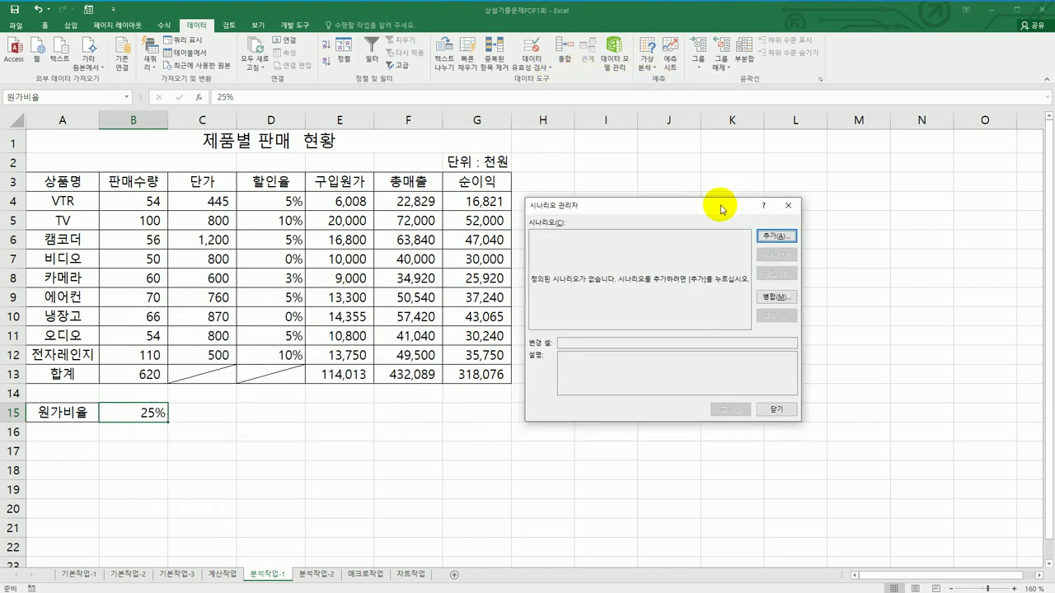
{"action": "left_click", "coordinate": [774, 241]}
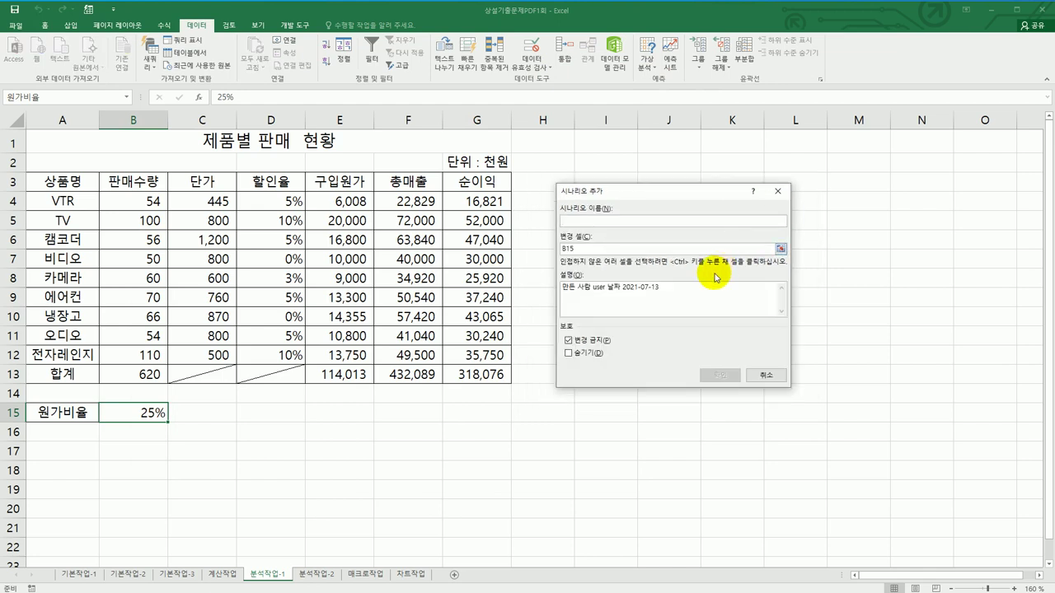
Name the scenario 원가비율증가, clear its description, and set its 원가비율 value to 30.
{"action": "key", "text": "Tab"}
{"action": "key", "text": "Delete"}
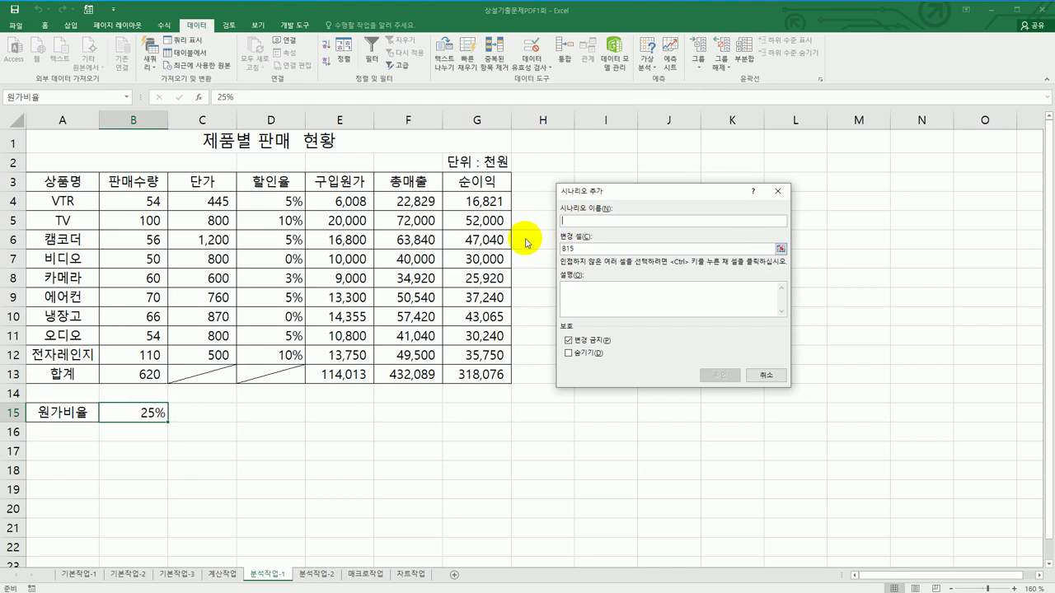
{"action": "type", "text": "원"}
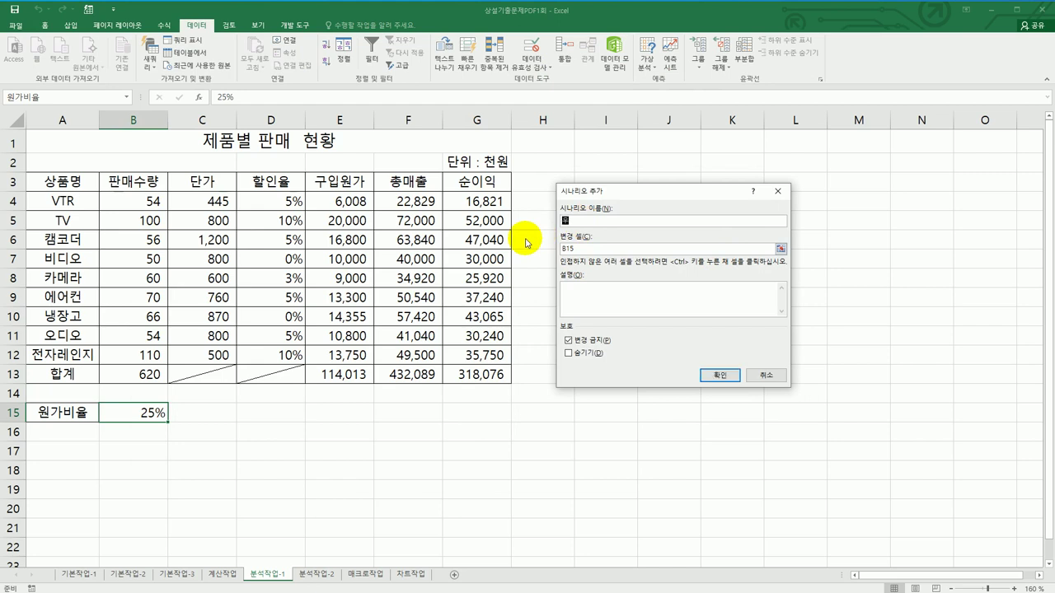
{"action": "type", "text": "가비율증가"}
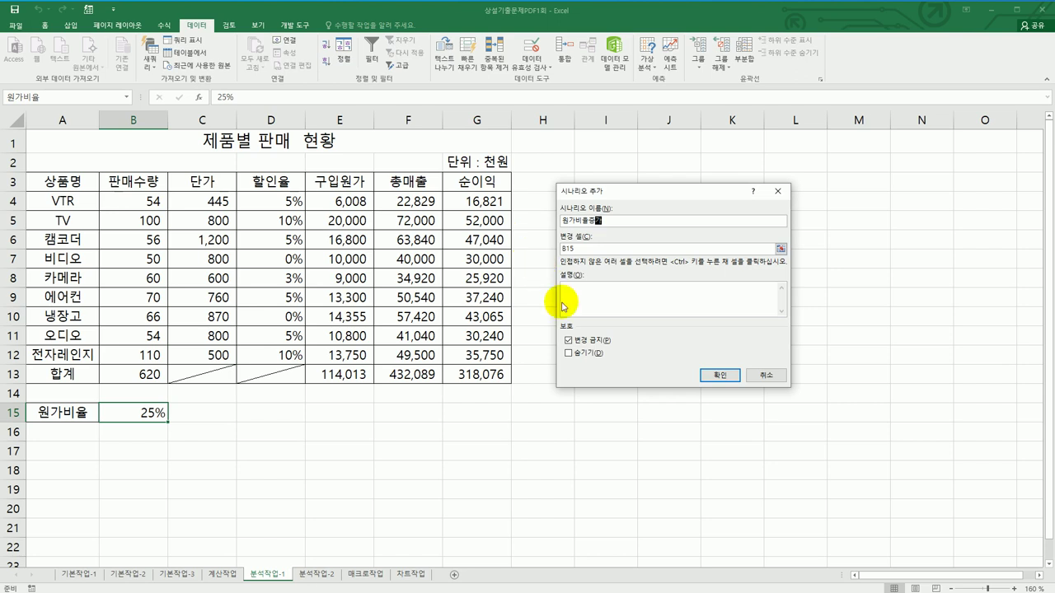
{"action": "left_click", "coordinate": [710, 376]}
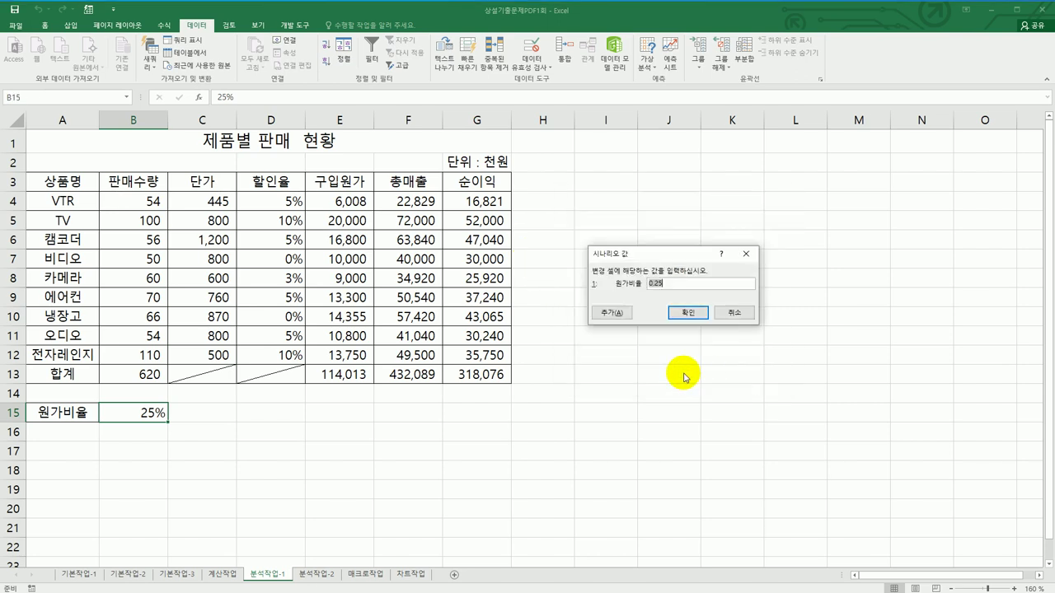
{"action": "type", "text": "30"}
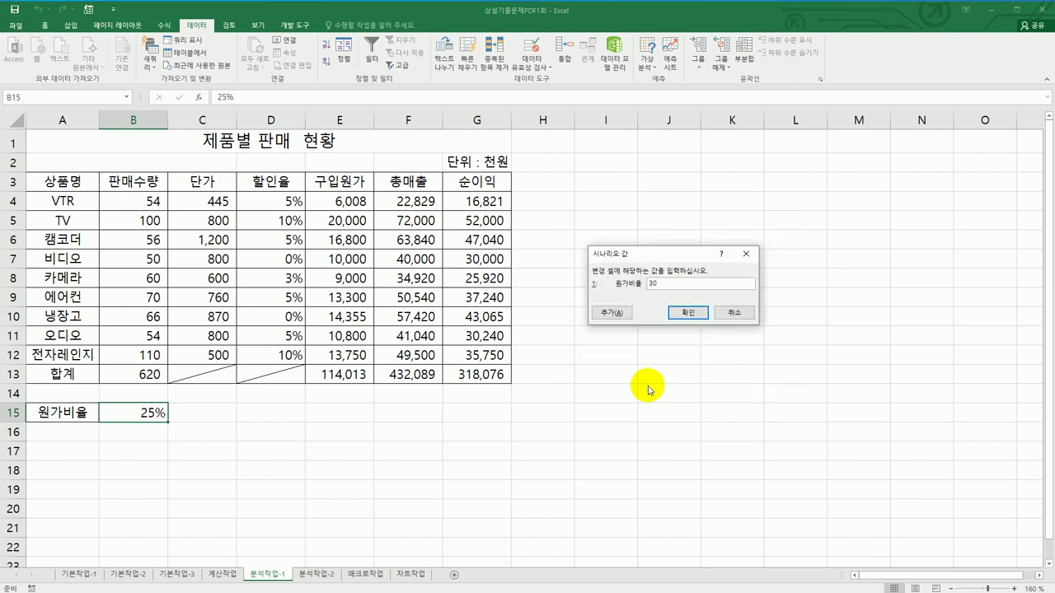
{"action": "left_click", "coordinate": [613, 313]}
Add a second scenario 원가비율인하 for B15 with an empty description and a 원가비율 value of 20%.
{"action": "left_click_drag", "start_coordinate": [684, 288], "coordinate": [515, 290]}
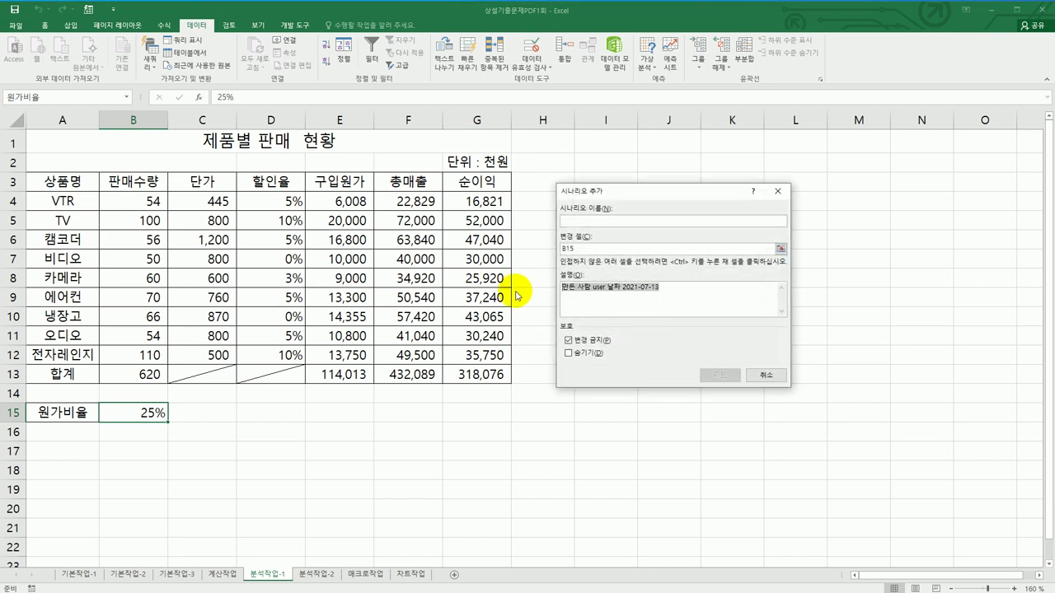
{"action": "key", "text": "Delete"}
{"action": "left_click", "coordinate": [639, 221]}
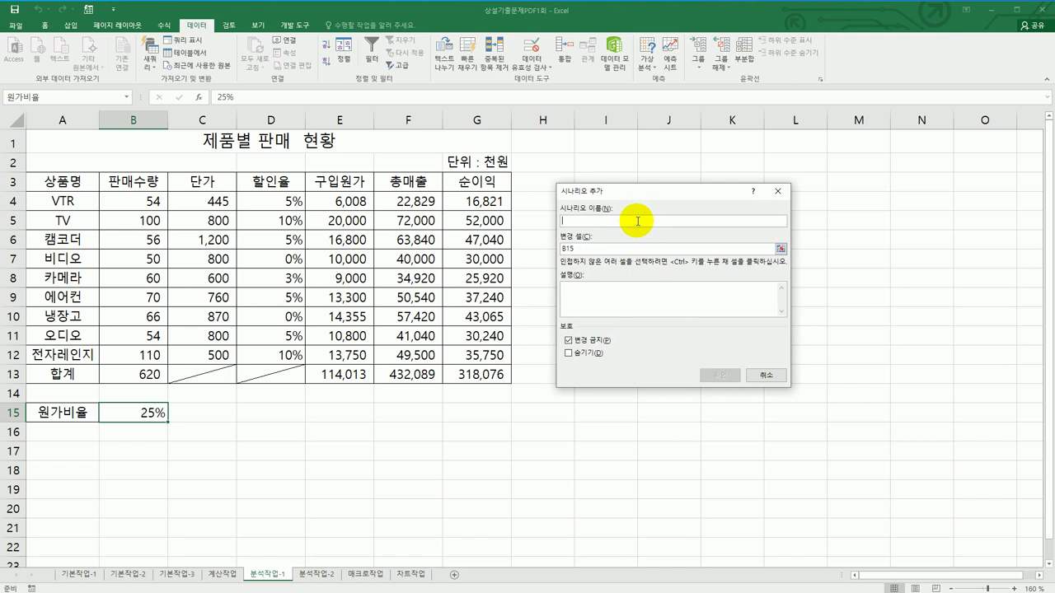
{"action": "type", "text": "원"}
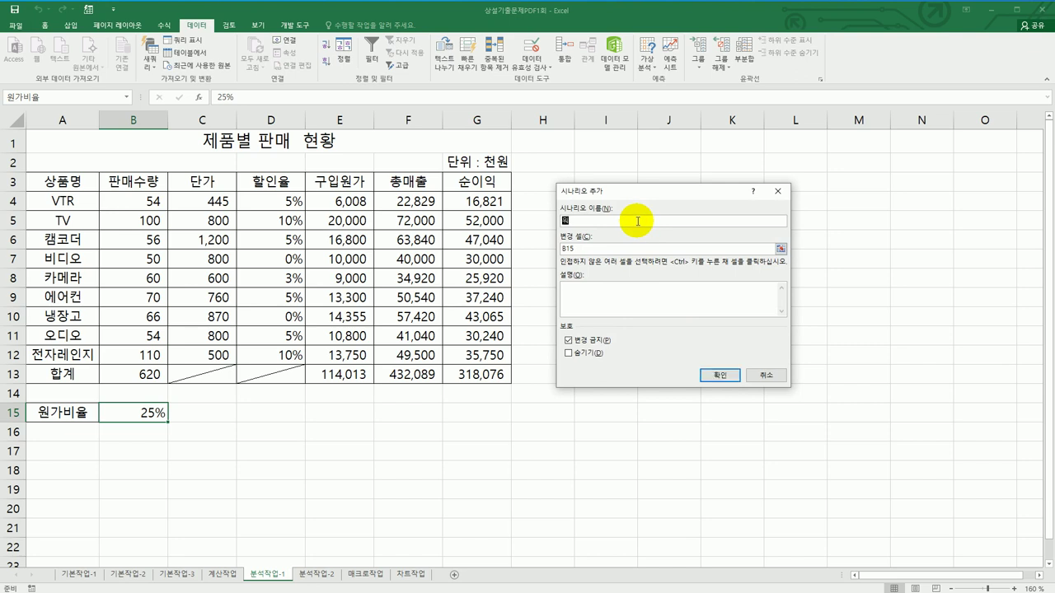
{"action": "type", "text": "가비율인상"}
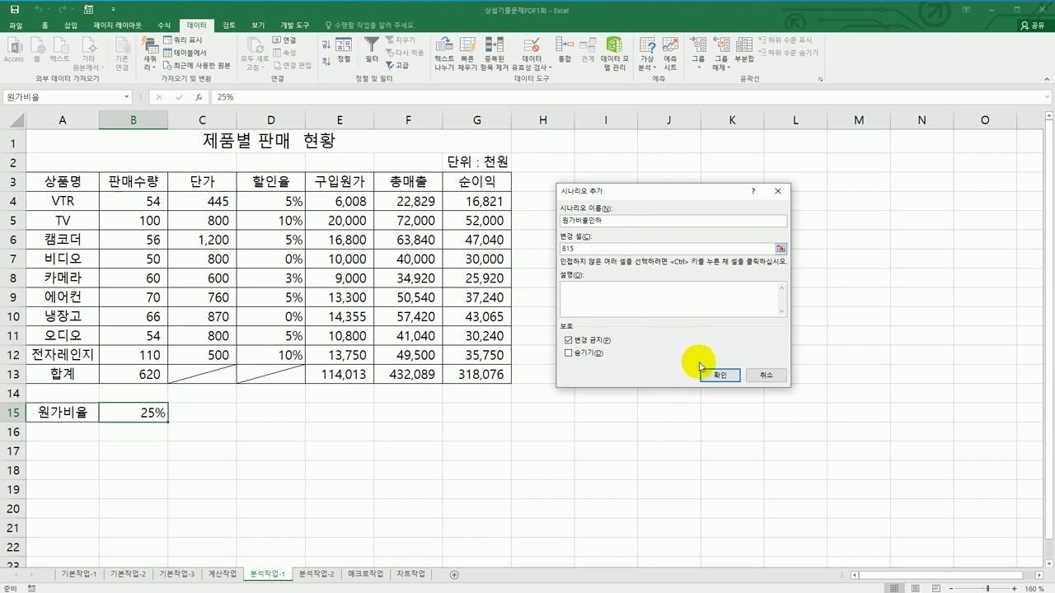
{"action": "left_click", "coordinate": [704, 375]}
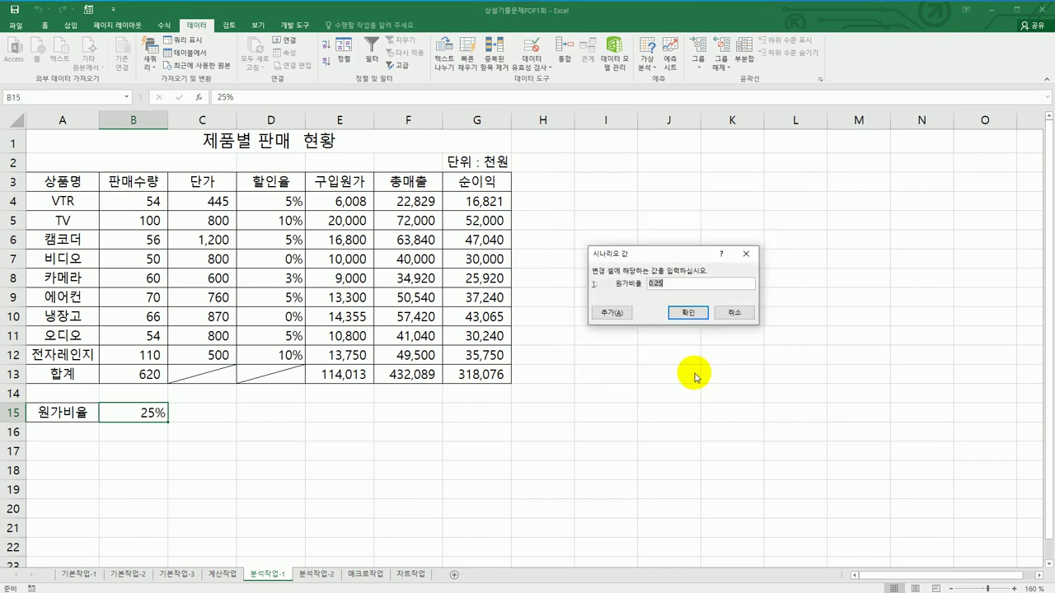
{"action": "type", "text": "20"}
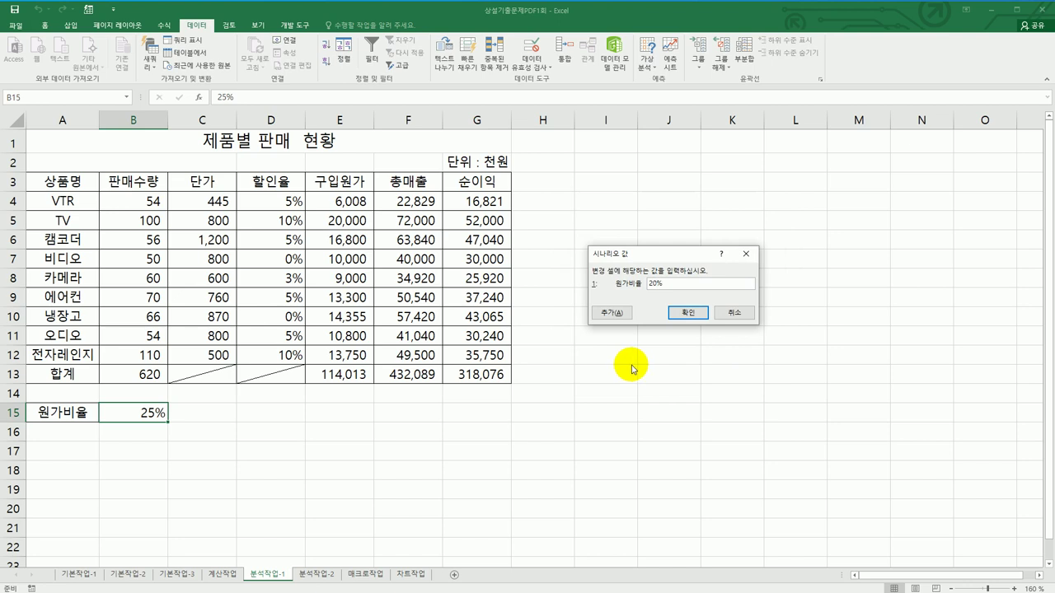
{"action": "left_click", "coordinate": [690, 313]}
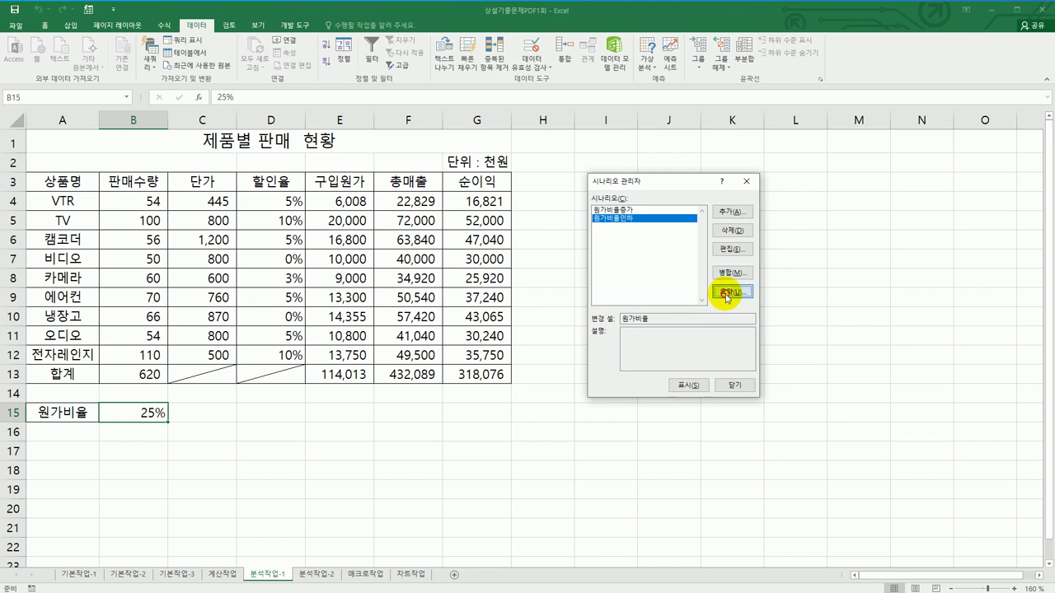
Generate a scenario summary report (시나리오 요약) with G13 as the result cell.
{"action": "left_click", "coordinate": [731, 292]}
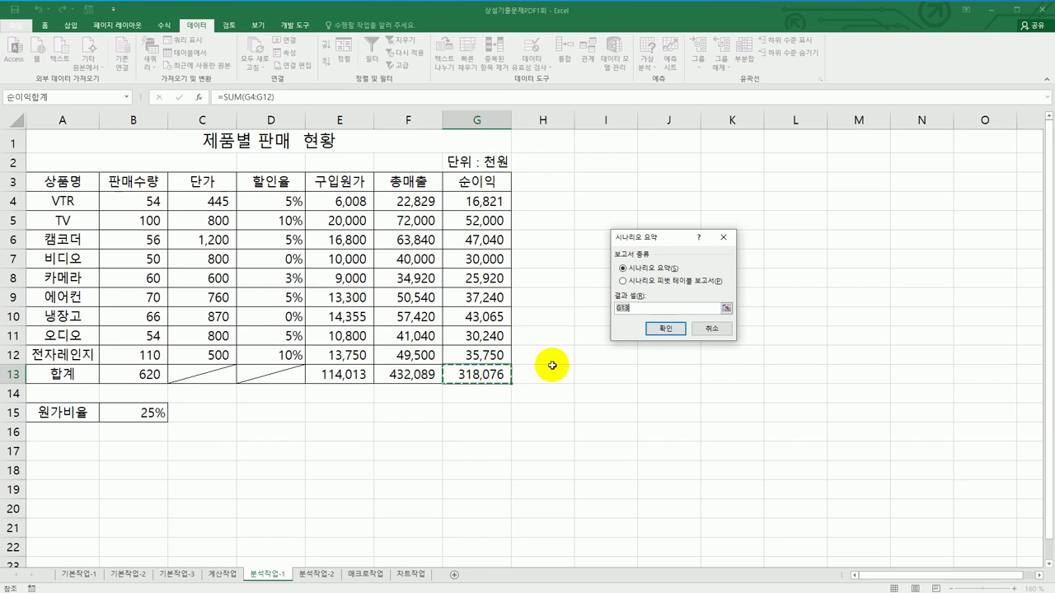
{"action": "left_click", "coordinate": [651, 332]}
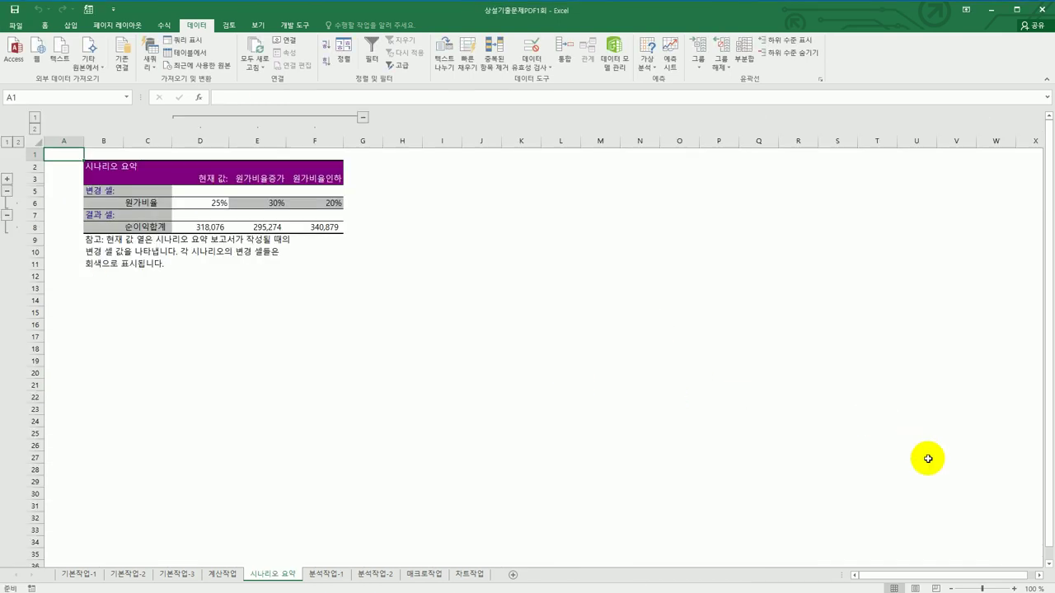
{"action": "left_click", "coordinate": [1013, 588]}
{"action": "left_click", "coordinate": [1014, 587]}
{"action": "left_click", "coordinate": [1014, 588]}
{"action": "left_click", "coordinate": [1014, 588]}
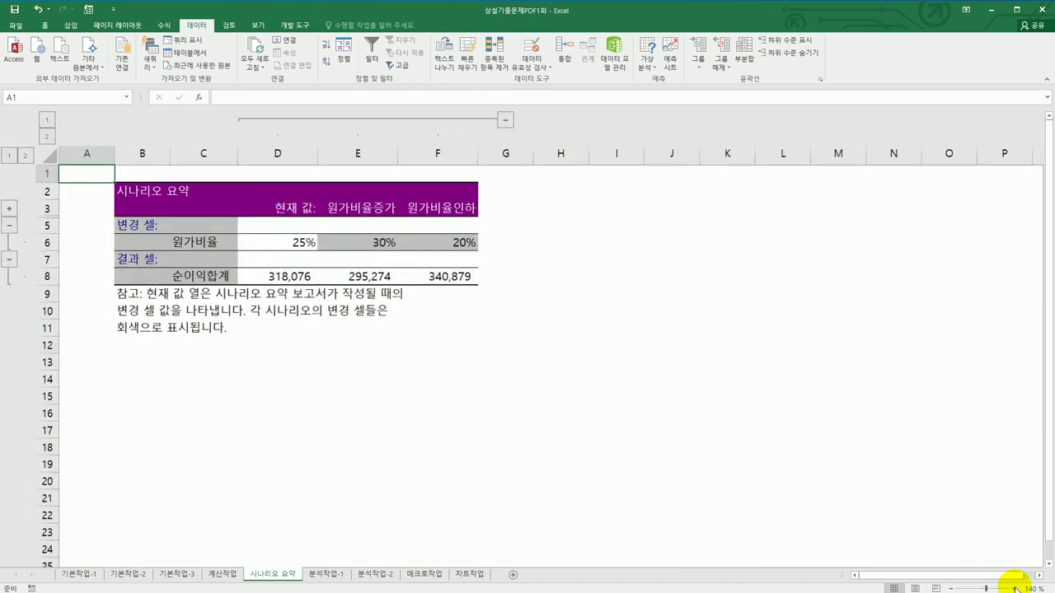
{"action": "left_click", "coordinate": [1013, 587]}
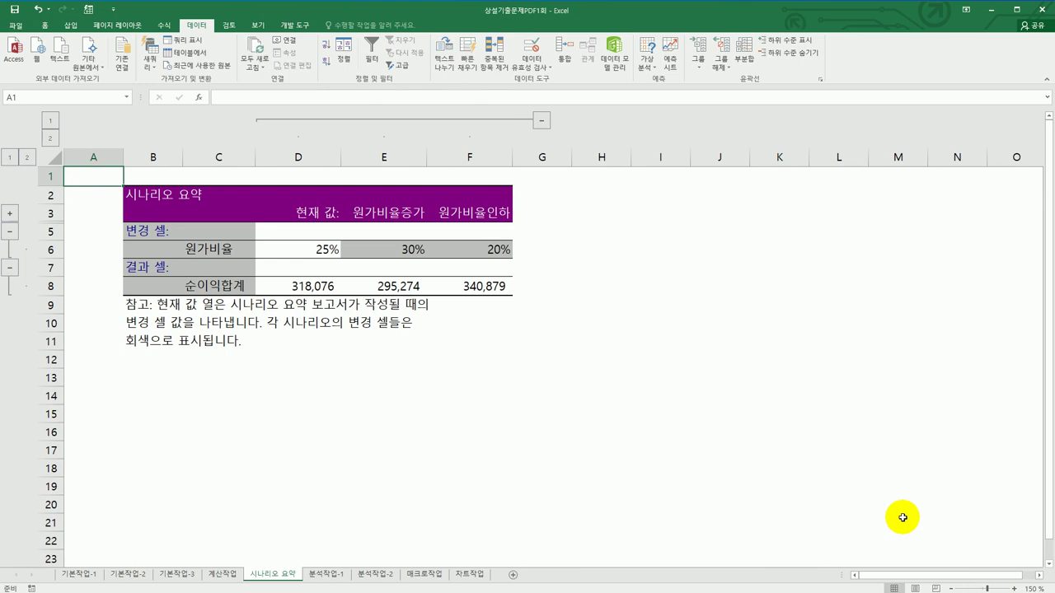
{"action": "left_click", "coordinate": [316, 577]}
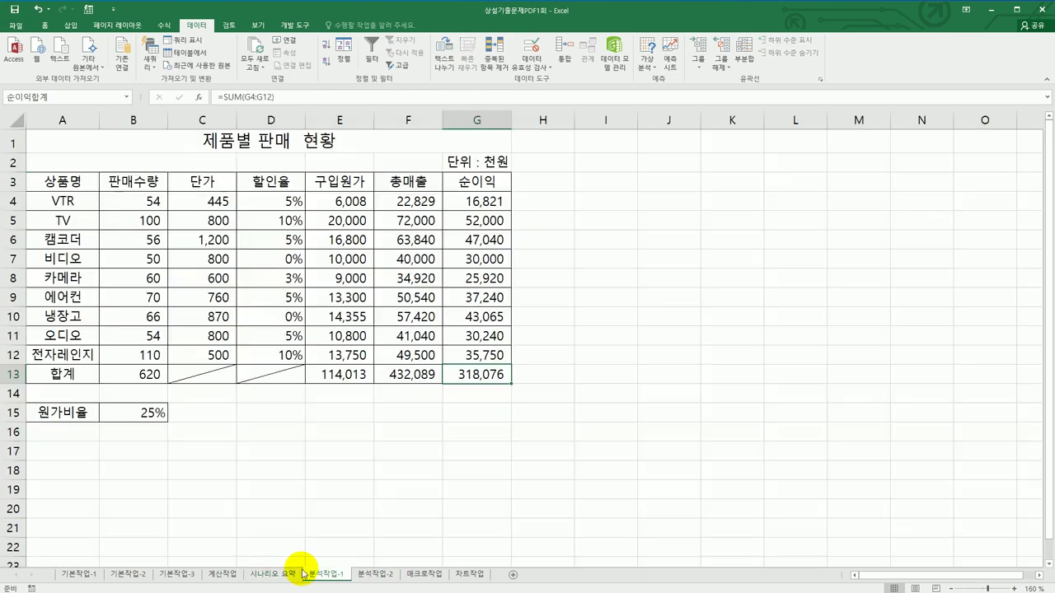
{"action": "left_click", "coordinate": [284, 574]}
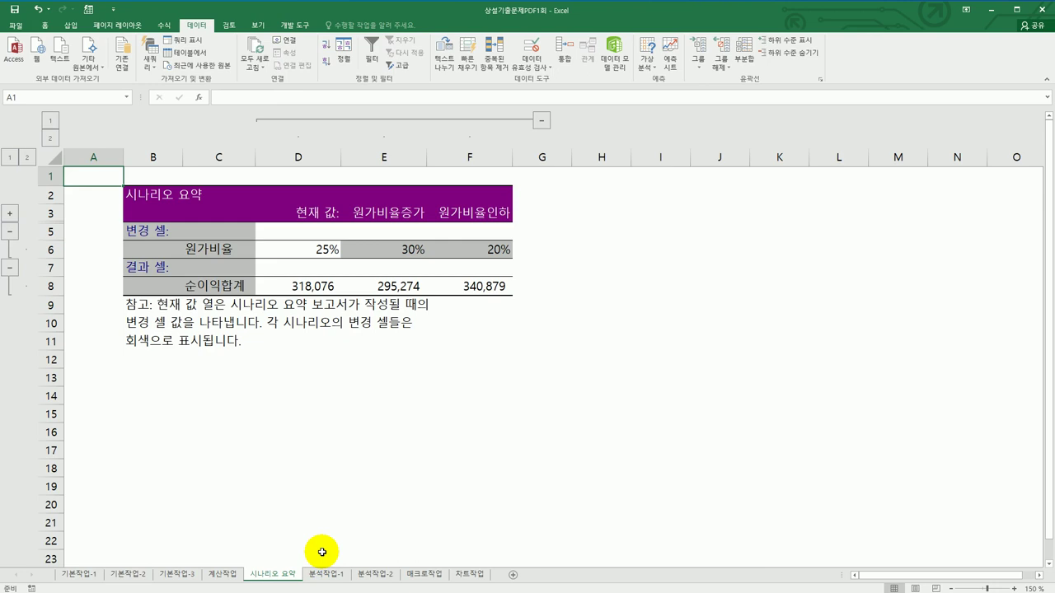
On the 분석작업-2 sheet, examine the loan inputs, the 월상환액 formula, and the 대출기간 and 연이율 headings of the empty table.
{"action": "left_click", "coordinate": [375, 572]}
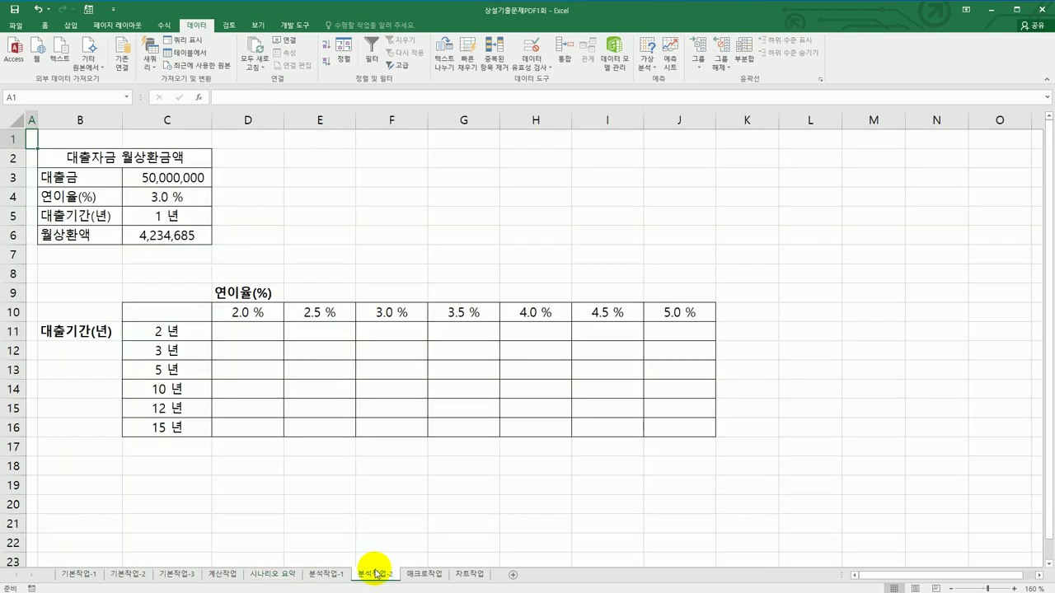
{"action": "left_click", "coordinate": [172, 181]}
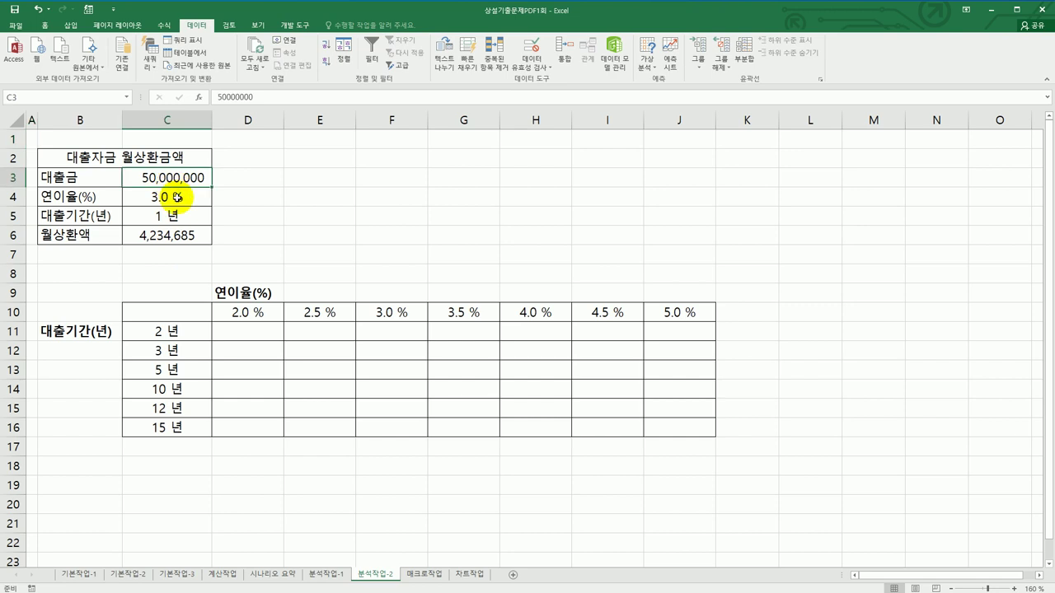
{"action": "left_click", "coordinate": [177, 197]}
{"action": "left_click", "coordinate": [177, 212]}
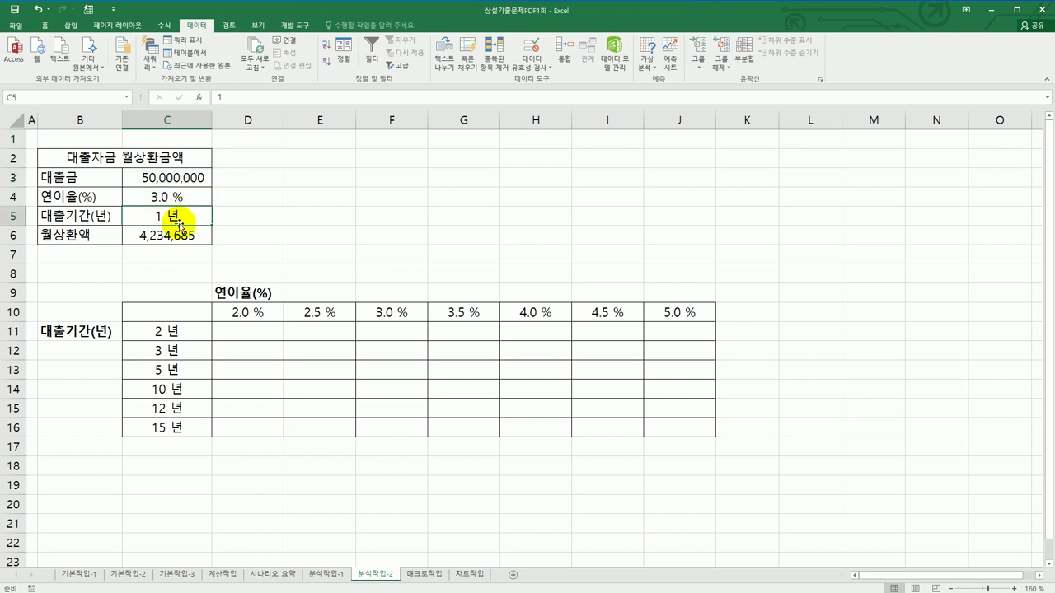
{"action": "left_click", "coordinate": [187, 236]}
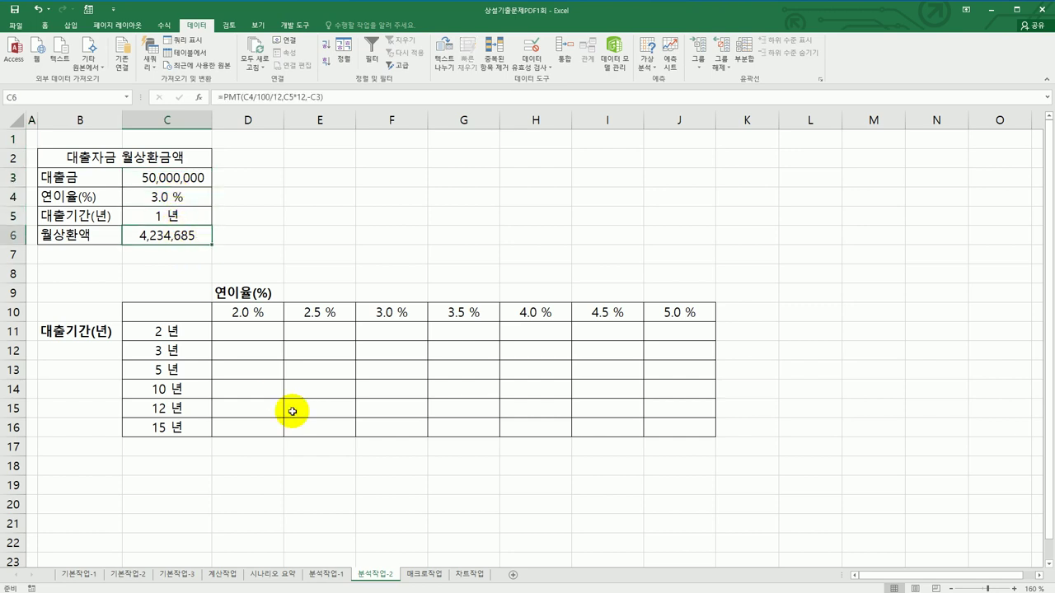
{"action": "left_click_drag", "start_coordinate": [188, 333], "coordinate": [189, 425]}
{"action": "left_click_drag", "start_coordinate": [247, 312], "coordinate": [651, 306]}
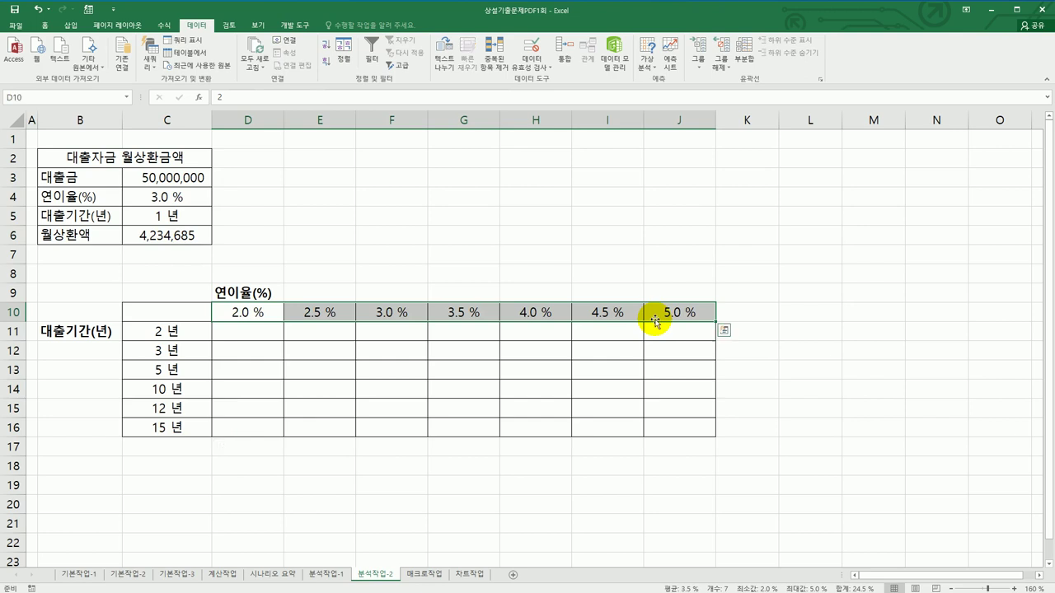
{"action": "left_click_drag", "start_coordinate": [268, 332], "coordinate": [696, 423]}
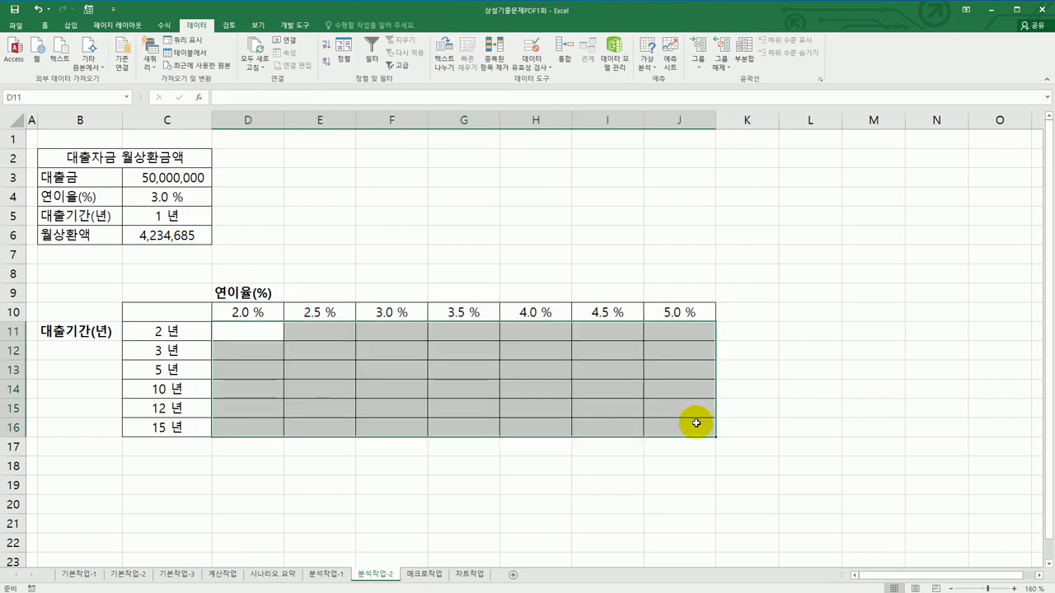
Copy the 월상환액 formula text from C6 unchanged into C10, the corner cell of the repayment table.
{"action": "left_click", "coordinate": [132, 239]}
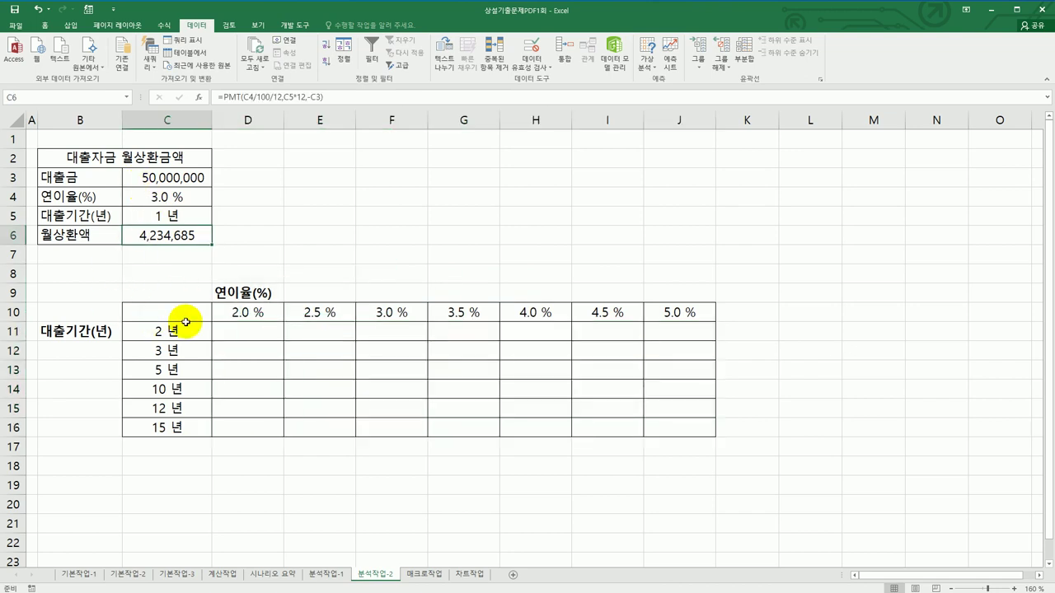
{"action": "left_click_drag", "start_coordinate": [219, 96], "coordinate": [353, 96]}
{"action": "key", "text": "ctrl+c"}
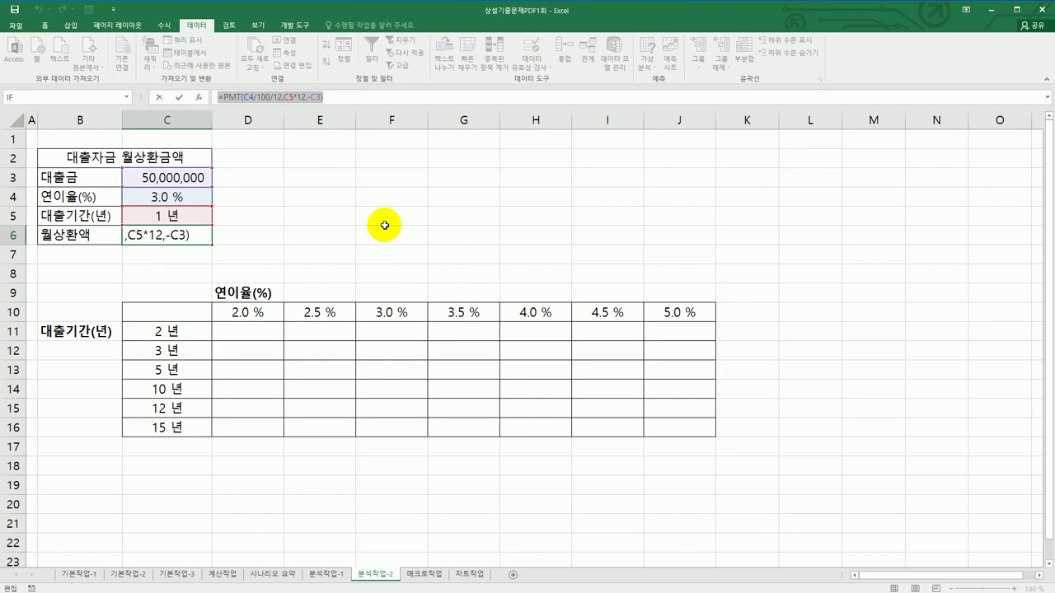
{"action": "key", "text": "Escape"}
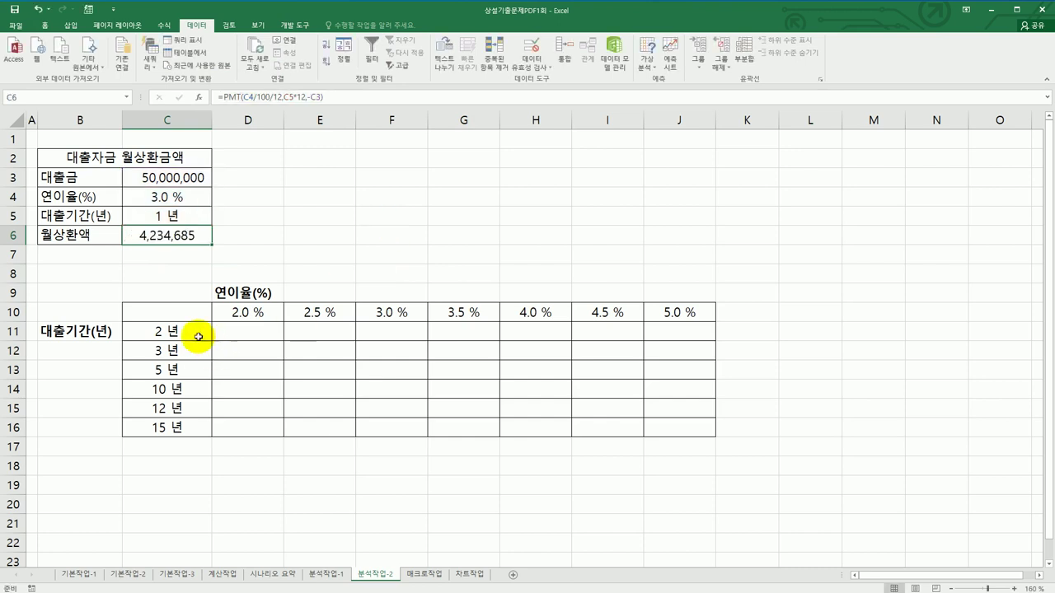
{"action": "left_click", "coordinate": [172, 308]}
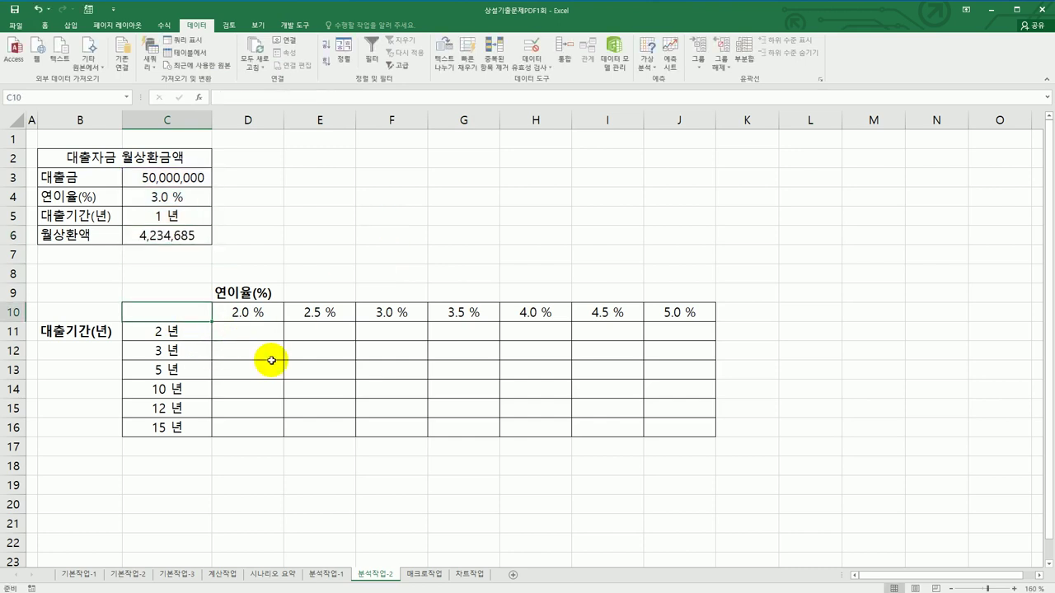
{"action": "key", "text": "ctrl+v"}
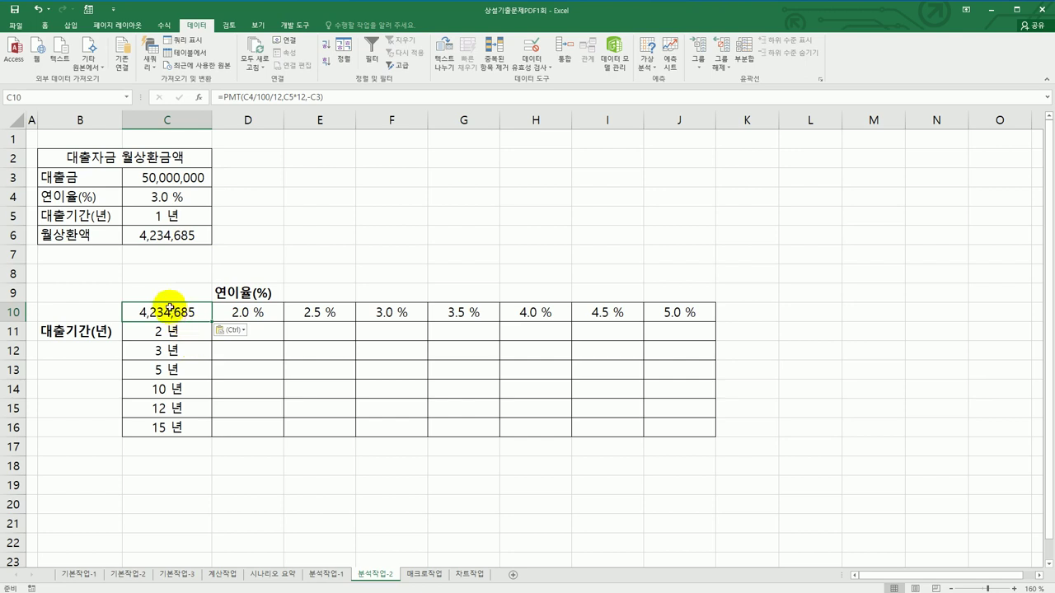
Fill C10:J16 with a what-if data table using C4 as the row input cell and C5 as the column input cell.
{"action": "mouse_move", "coordinate": [169, 311]}
{"action": "left_mouse_down"}
{"action": "mouse_move", "coordinate": [353, 322]}
{"action": "mouse_move", "coordinate": [663, 425]}
{"action": "left_mouse_up"}
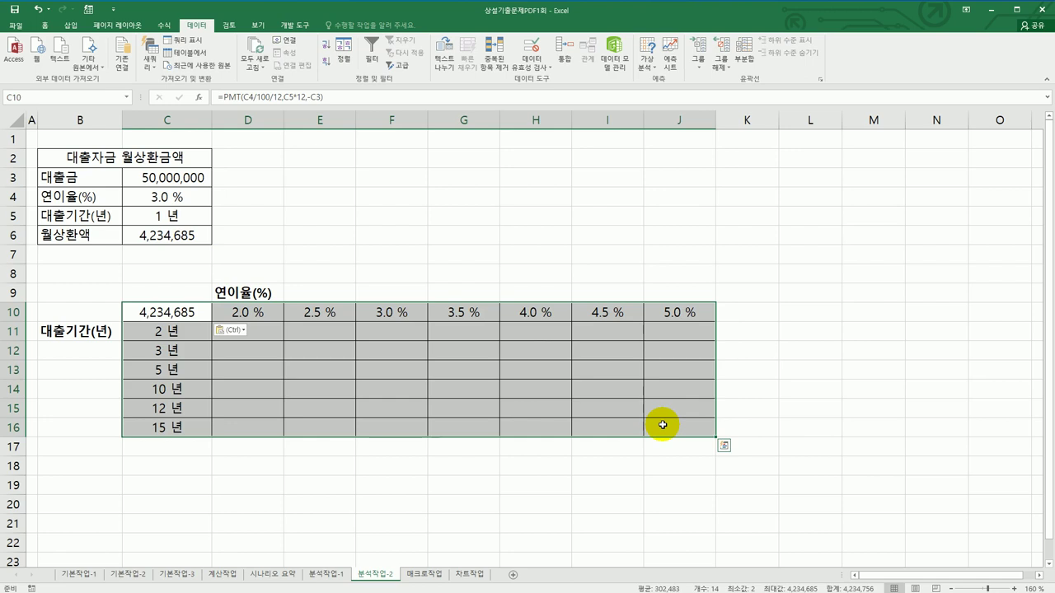
{"action": "left_click", "coordinate": [650, 74]}
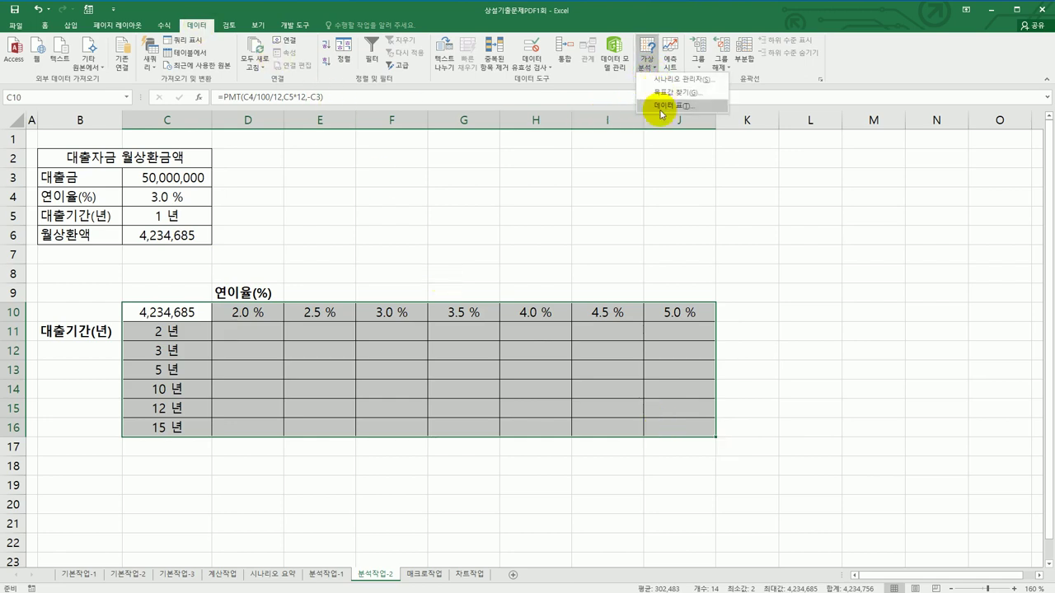
{"action": "left_click", "coordinate": [662, 105]}
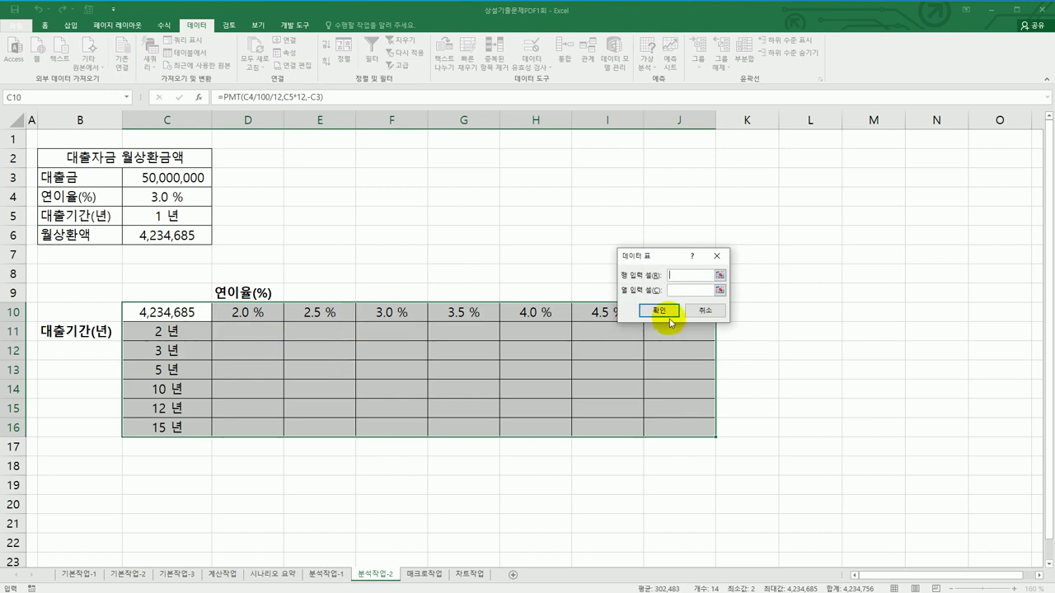
{"action": "left_click_drag", "start_coordinate": [643, 254], "coordinate": [487, 188]}
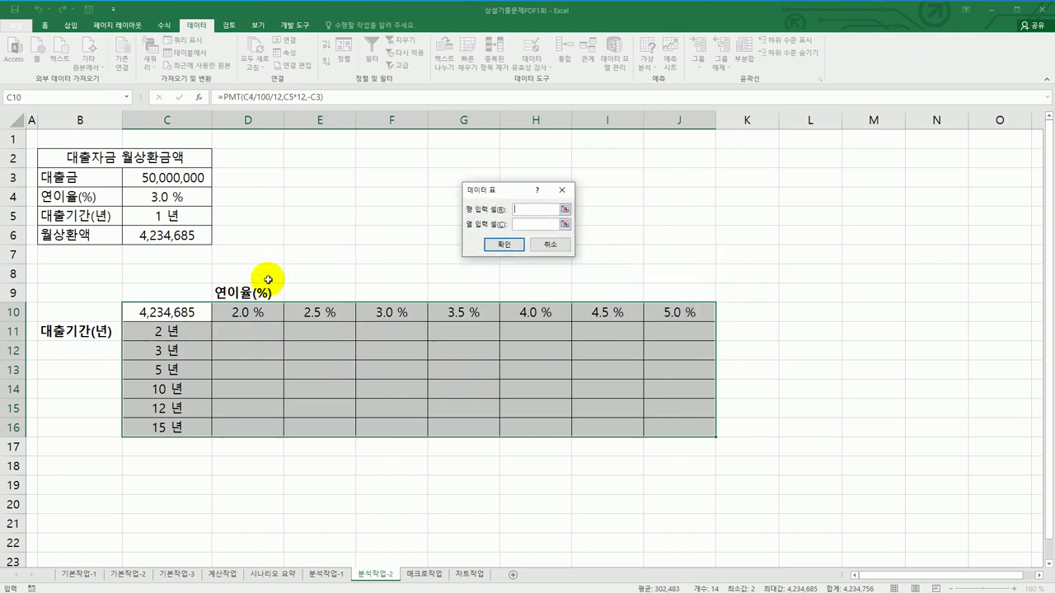
{"action": "left_click", "coordinate": [190, 197]}
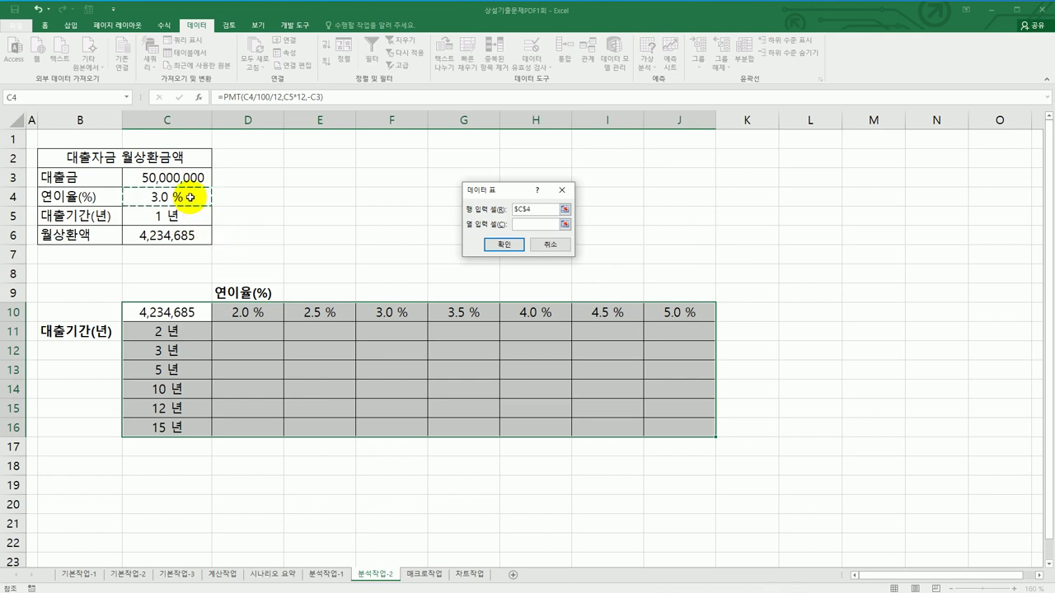
{"action": "left_click", "coordinate": [529, 224]}
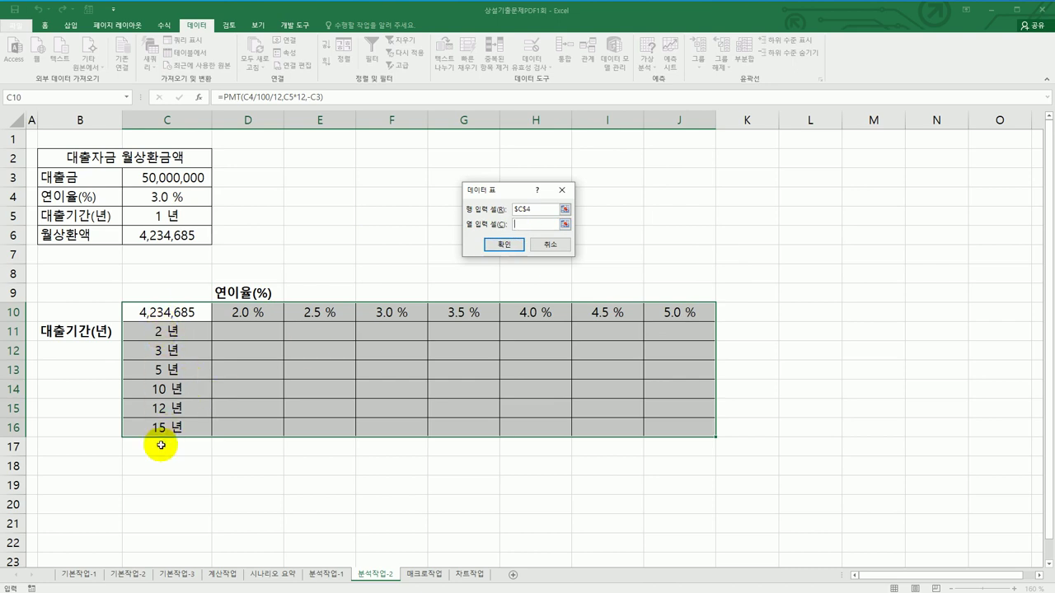
{"action": "left_click", "coordinate": [153, 216]}
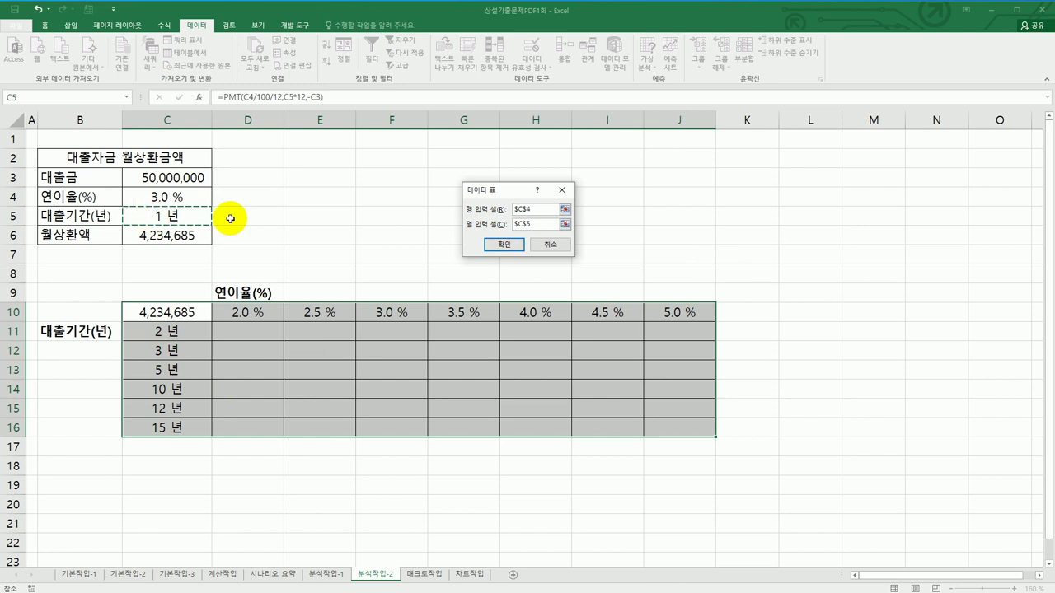
{"action": "left_click", "coordinate": [499, 247]}
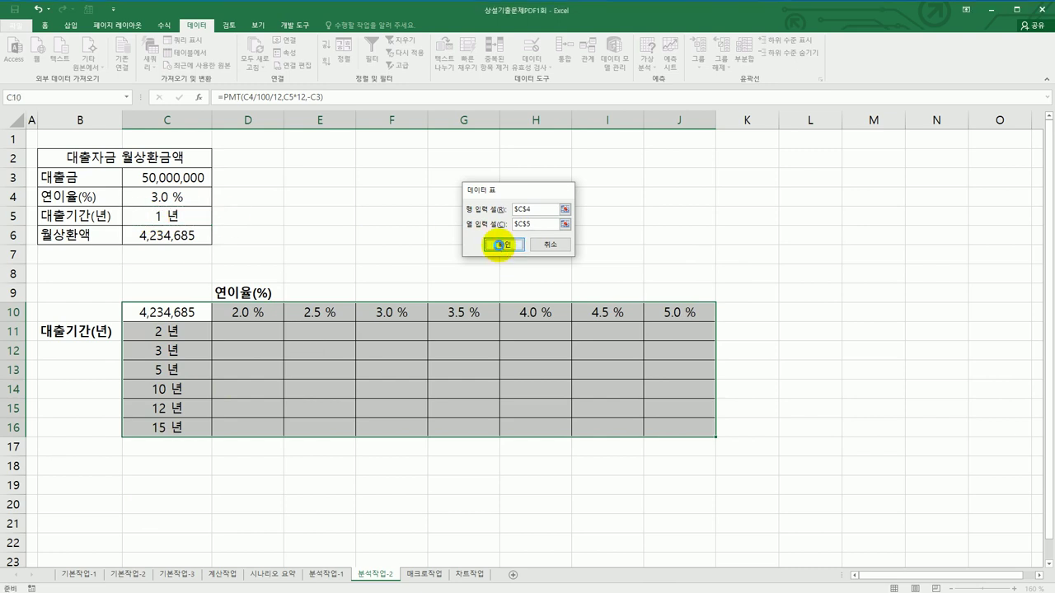
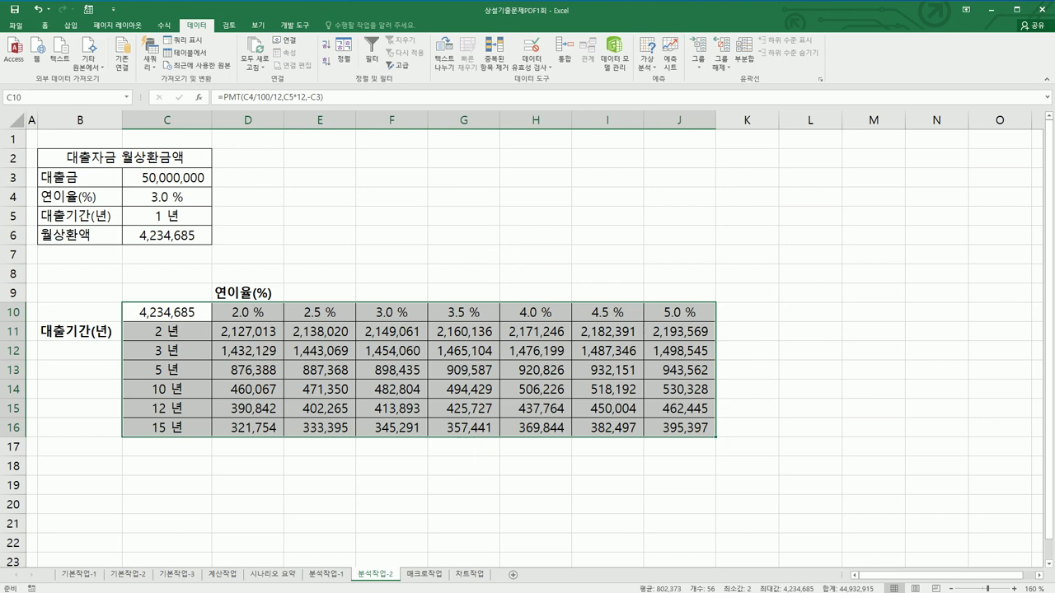
On the 매크로작업 sheet, draw a 배지 basic shape over cells H3:I4 and label it 평균.
{"action": "left_click", "coordinate": [420, 576]}
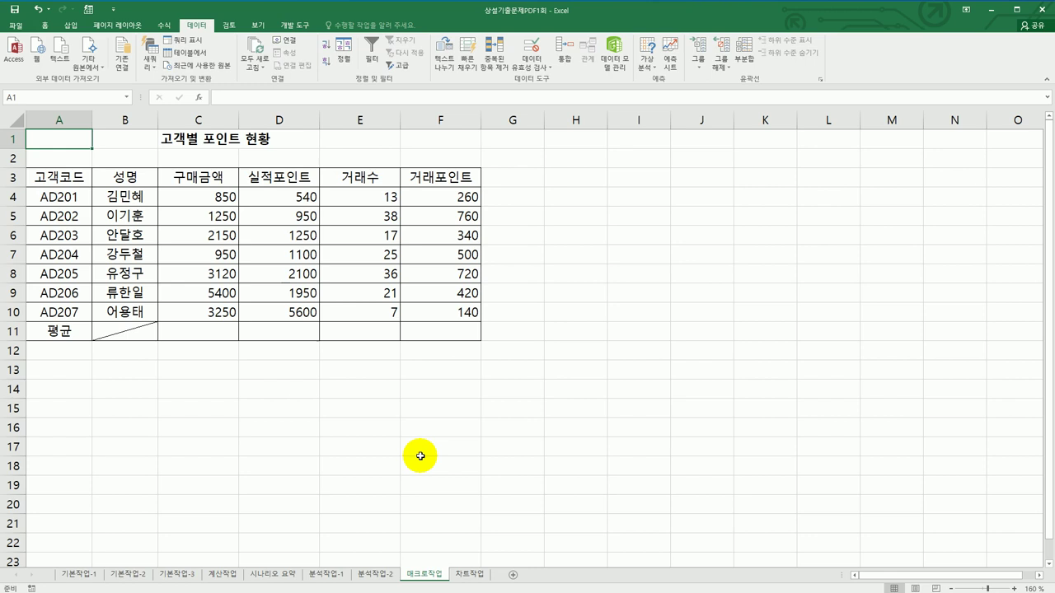
{"action": "left_click", "coordinate": [564, 349]}
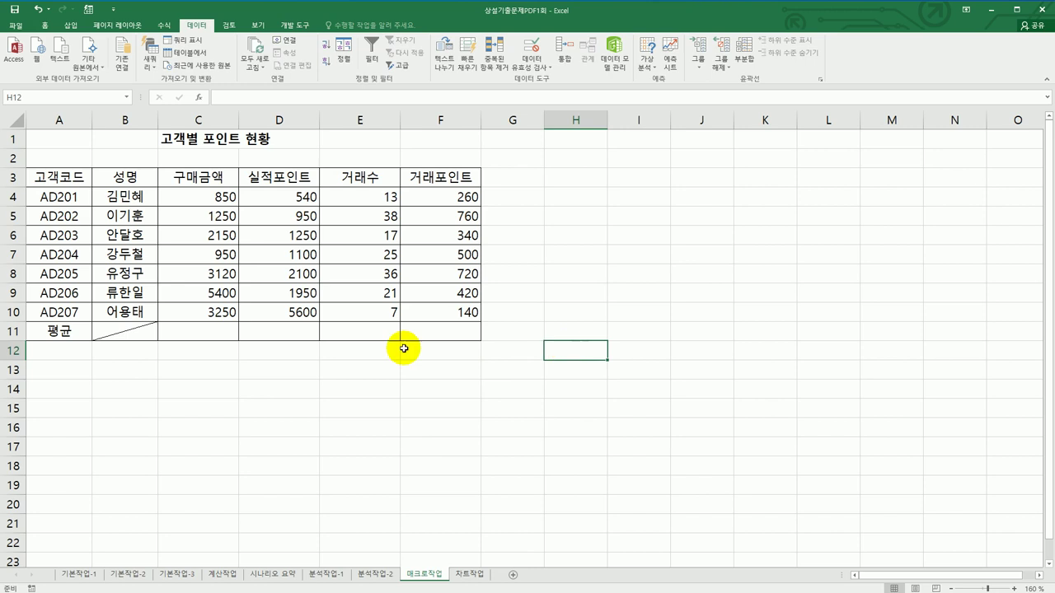
{"action": "left_click", "coordinate": [73, 25]}
{"action": "left_click", "coordinate": [146, 64]}
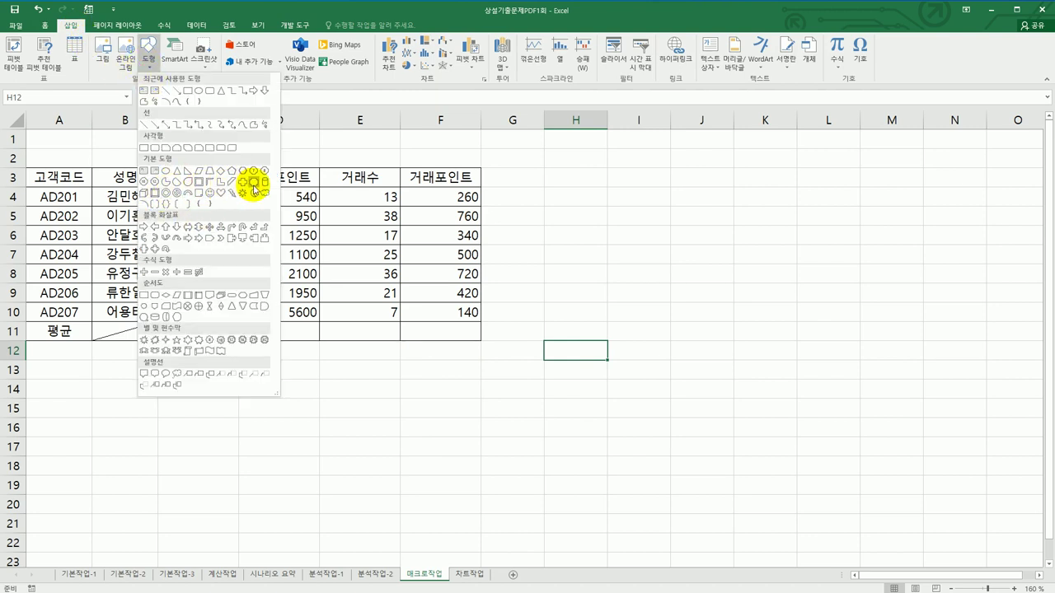
{"action": "left_click", "coordinate": [255, 189]}
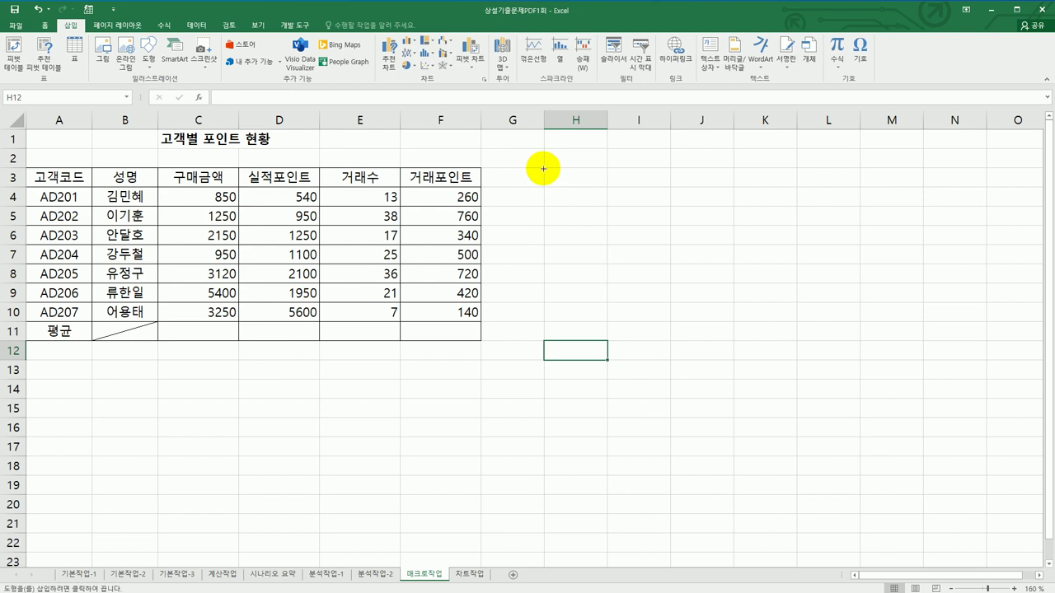
{"action": "mouse_move", "coordinate": [544, 168]}
{"action": "left_mouse_down"}
{"action": "mouse_move", "coordinate": [650, 181]}
{"action": "mouse_move", "coordinate": [653, 207]}
{"action": "left_mouse_up"}
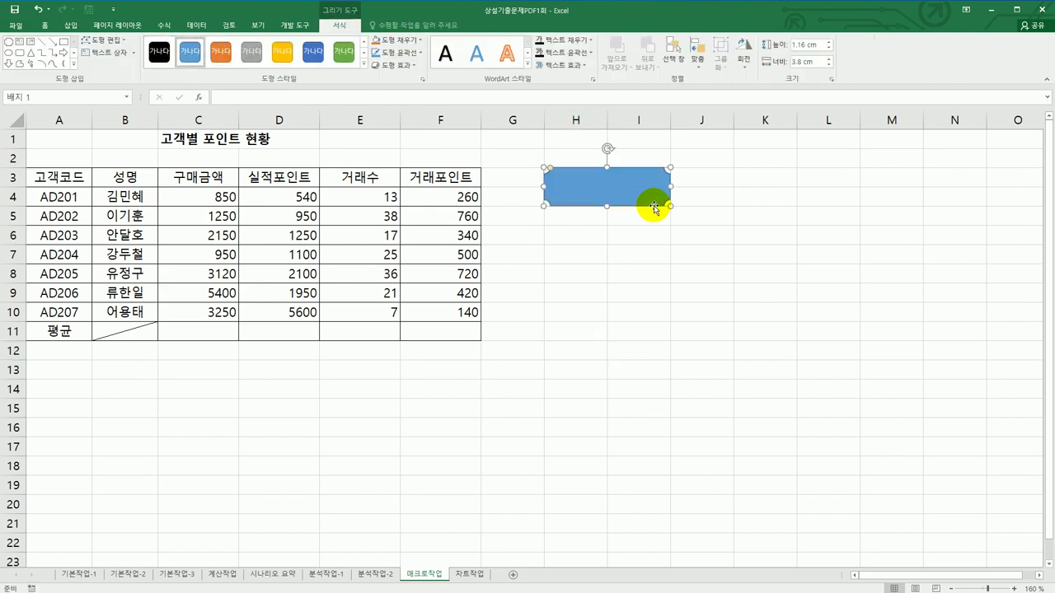
{"action": "type", "text": "평균"}
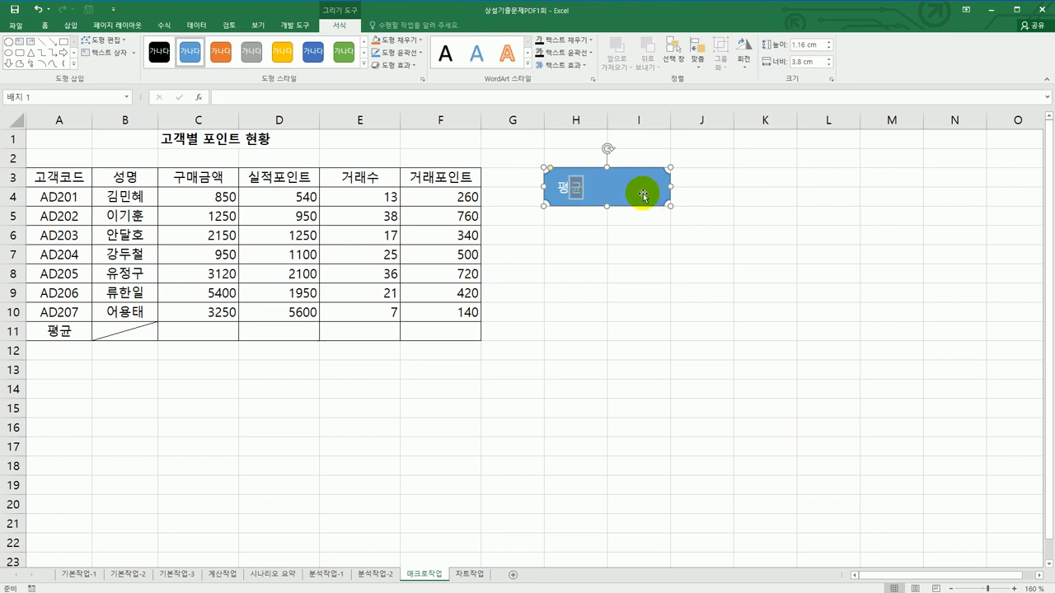
Assign a macro named 평균 to the 배지 shape and start recording it in the current workbook.
{"action": "right_click", "coordinate": [651, 201]}
{"action": "left_click", "coordinate": [696, 338]}
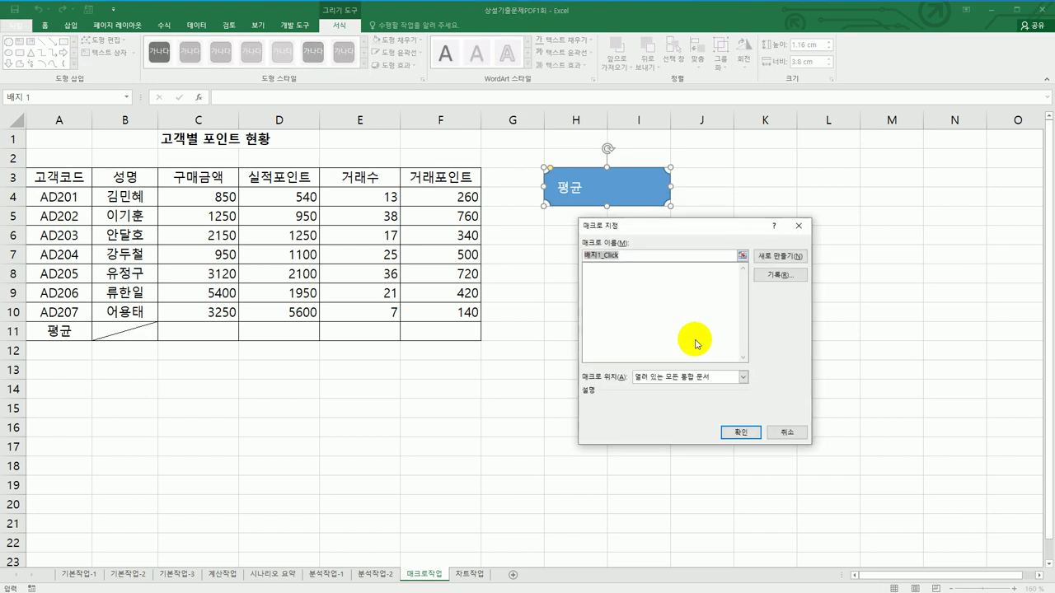
{"action": "type", "text": "평균"}
{"action": "left_click", "coordinate": [779, 275]}
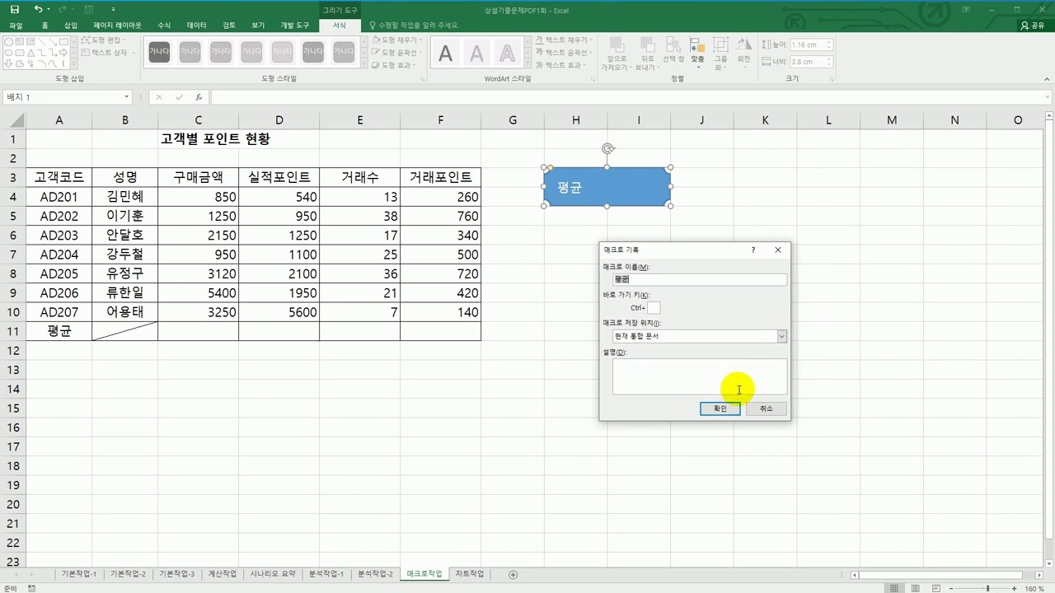
{"action": "left_click", "coordinate": [721, 409]}
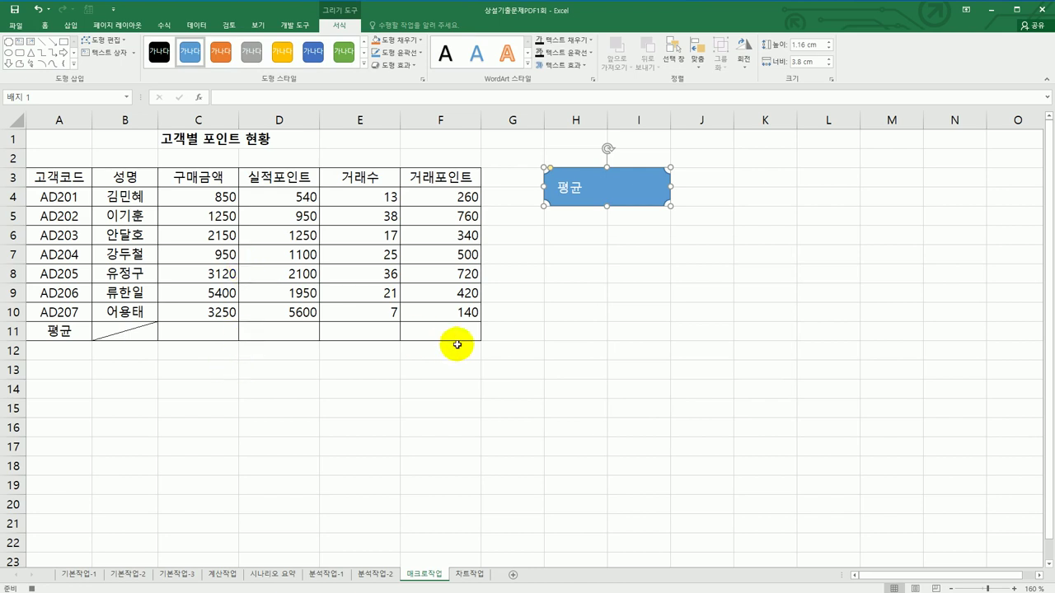
Fill C11:F11 with the column averages of rows 4 to 10 using AutoSum's 평균 function, and stop recording the macro.
{"action": "left_click_drag", "start_coordinate": [205, 202], "coordinate": [419, 328]}
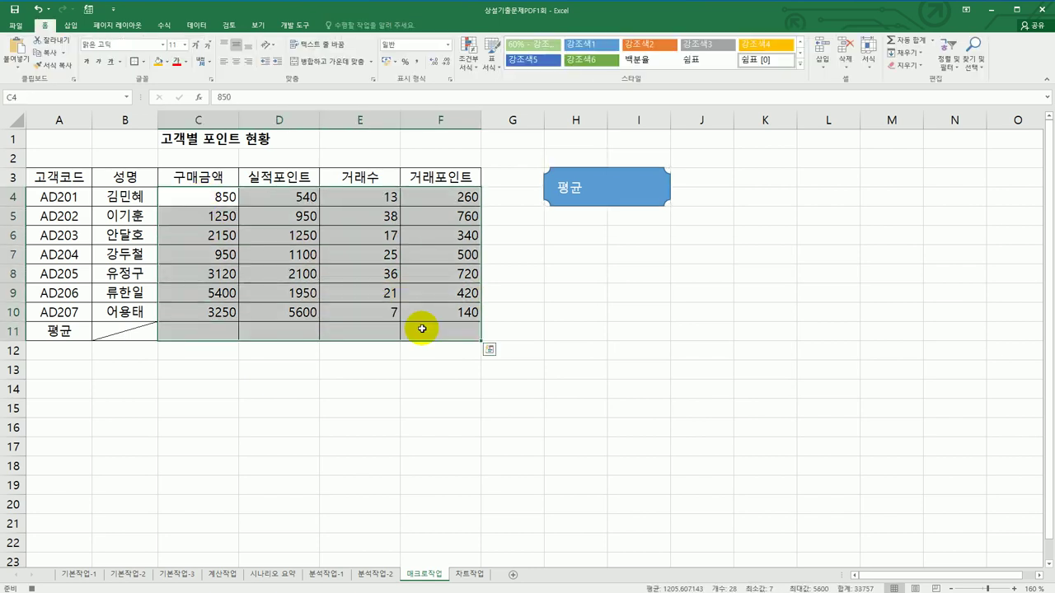
{"action": "left_click", "coordinate": [164, 25]}
{"action": "left_click", "coordinate": [47, 75]}
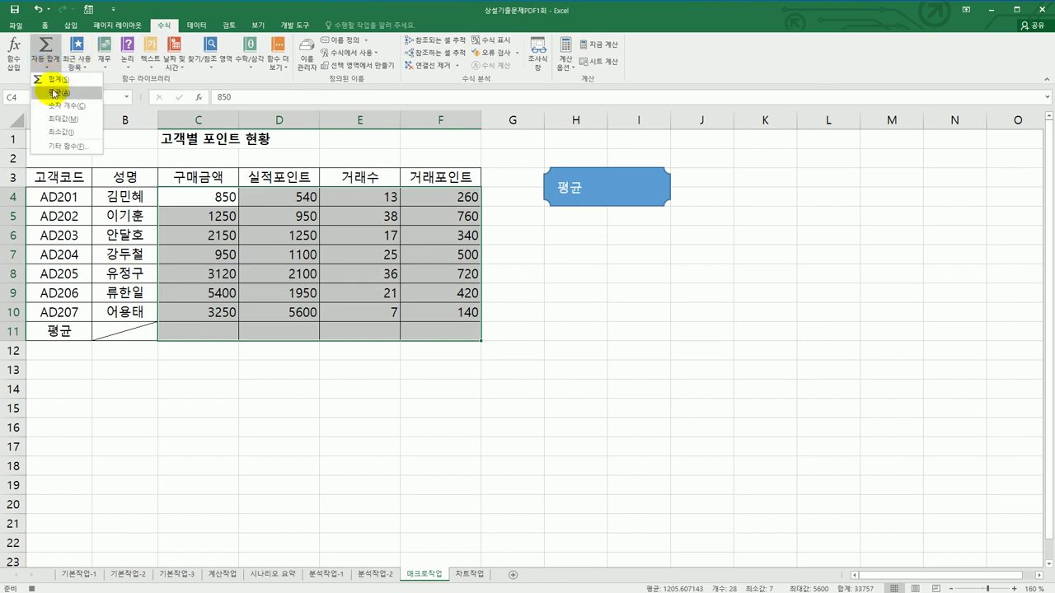
{"action": "left_click", "coordinate": [52, 92]}
{"action": "left_click", "coordinate": [204, 335]}
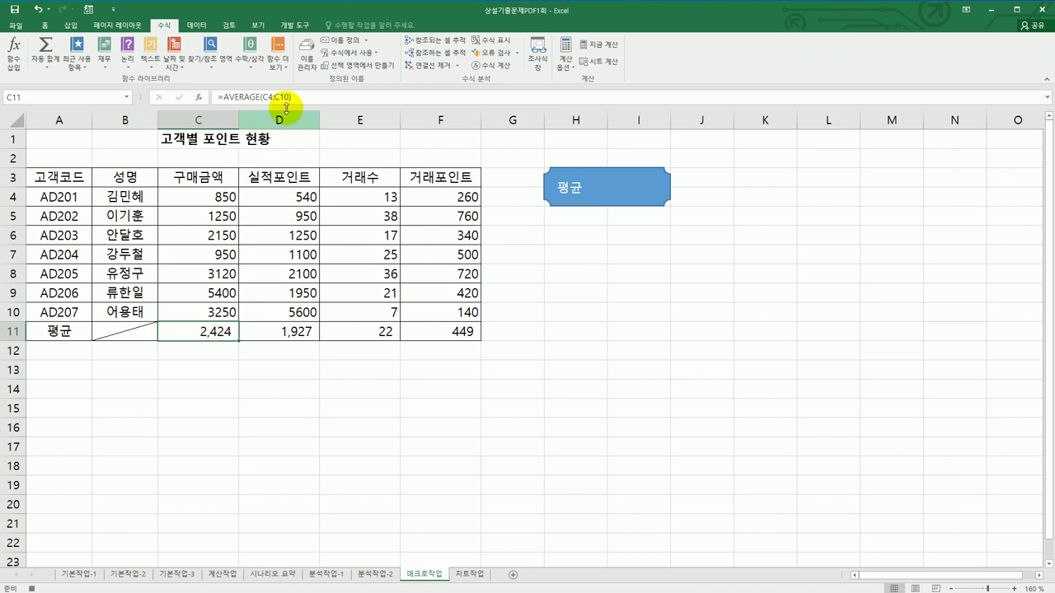
{"action": "left_click", "coordinate": [293, 25]}
{"action": "left_click", "coordinate": [71, 40]}
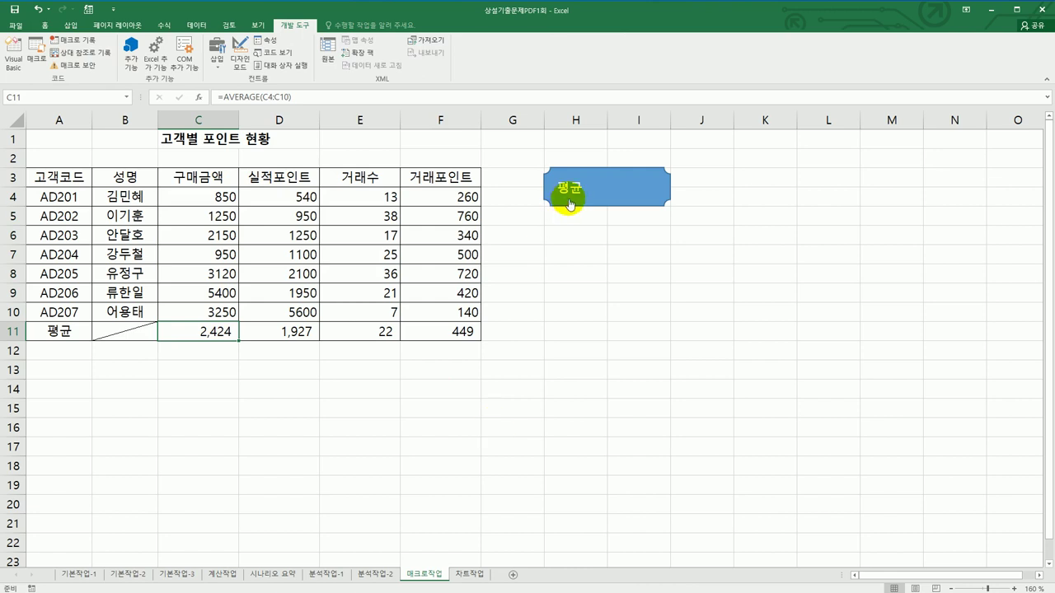
Clear the averages in C11:F11 and run the 평균 macro from the badge shape to refill them.
{"action": "left_click", "coordinate": [572, 350]}
{"action": "left_click_drag", "start_coordinate": [225, 330], "coordinate": [437, 342]}
{"action": "key", "text": "Delete"}
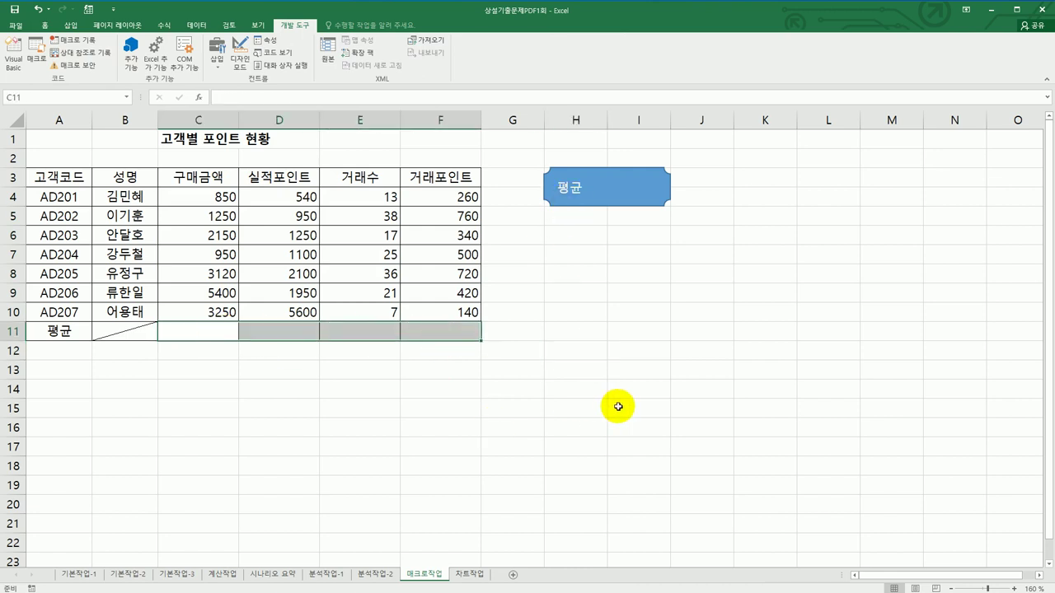
{"action": "left_click", "coordinate": [617, 405]}
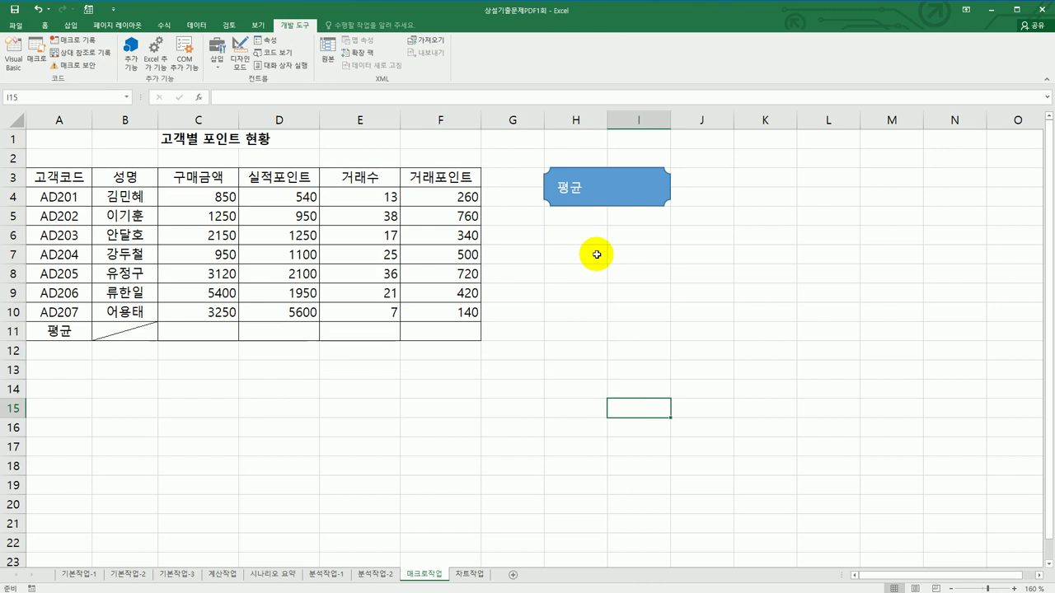
{"action": "left_click", "coordinate": [590, 199]}
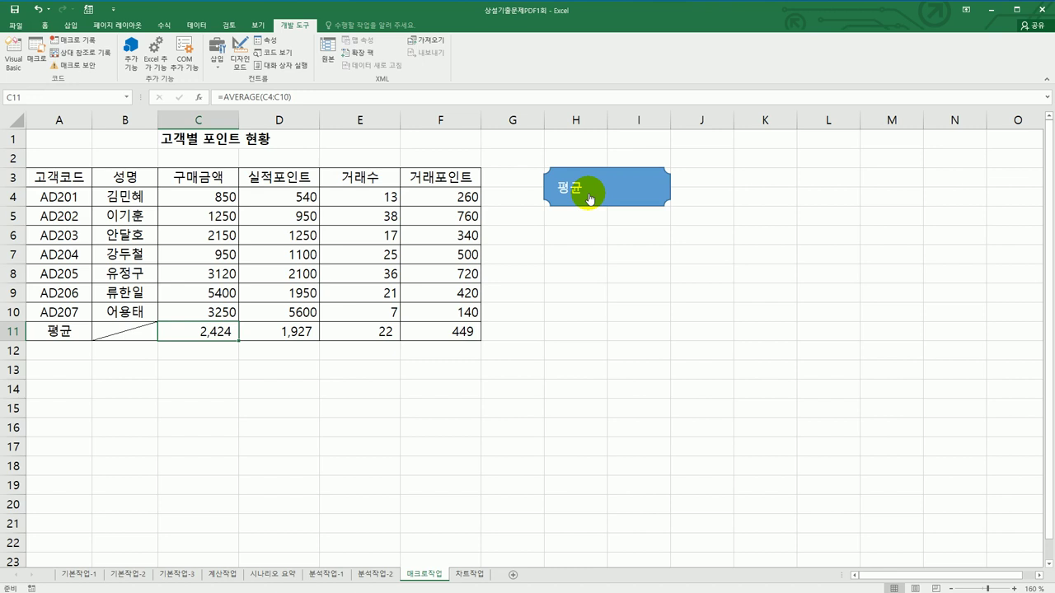
{"action": "left_click", "coordinate": [609, 349]}
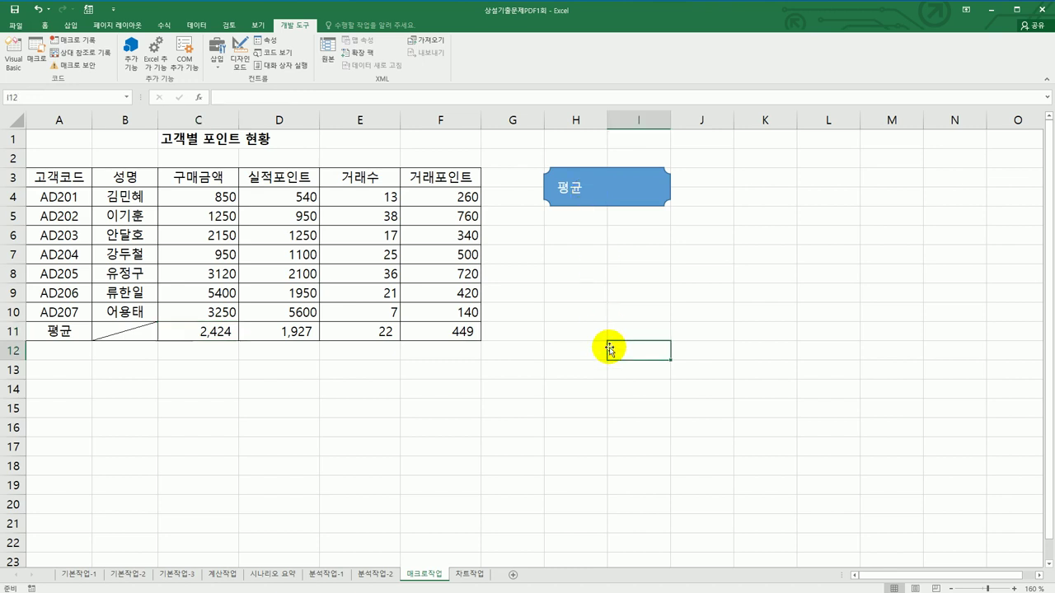
Draw a form control button over H6:I7, assign a macro named 서식, and start recording it in the current workbook.
{"action": "left_click", "coordinate": [218, 60]}
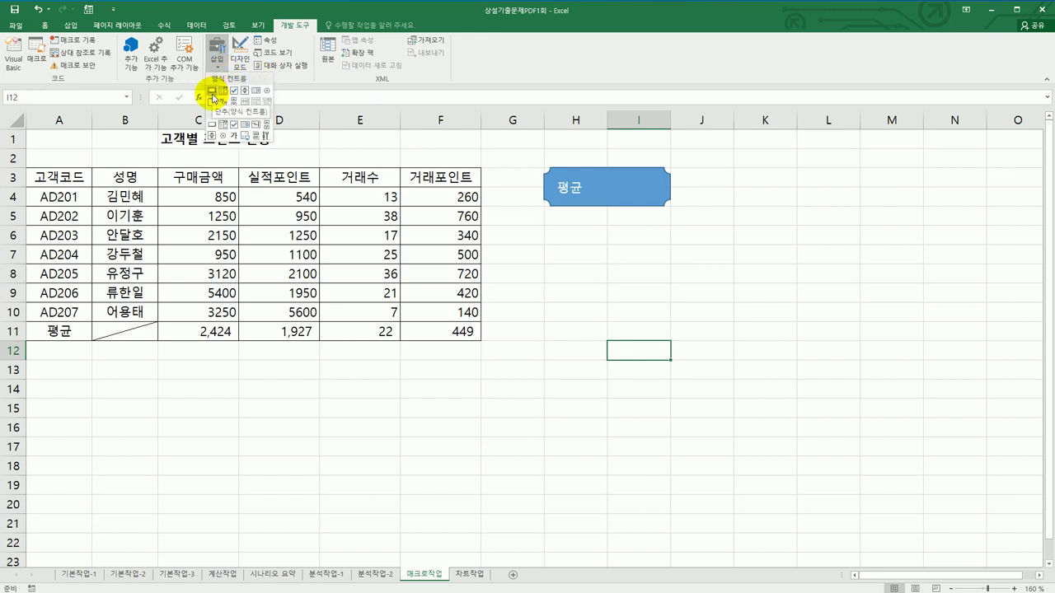
{"action": "left_click", "coordinate": [212, 91]}
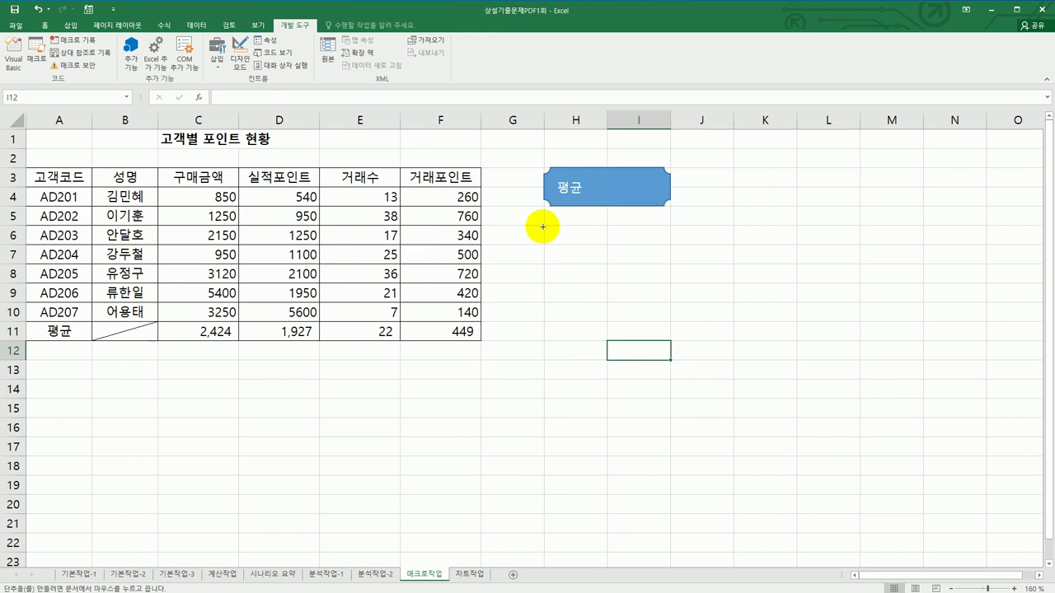
{"action": "mouse_move", "coordinate": [544, 227]}
{"action": "left_mouse_down"}
{"action": "mouse_move", "coordinate": [652, 229]}
{"action": "mouse_move", "coordinate": [650, 262]}
{"action": "left_mouse_up"}
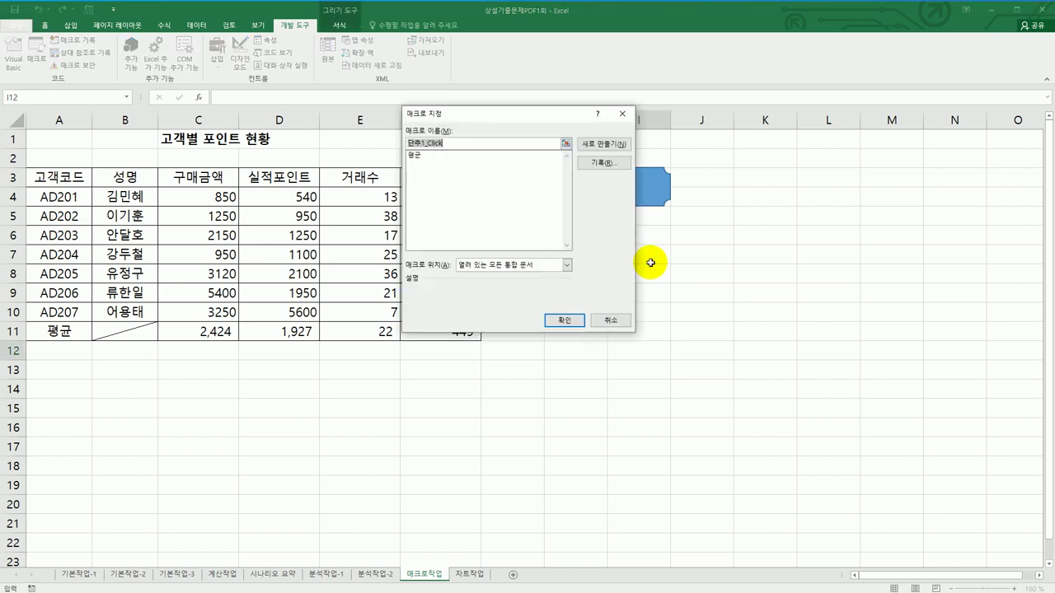
{"action": "left_click_drag", "start_coordinate": [501, 112], "coordinate": [800, 229]}
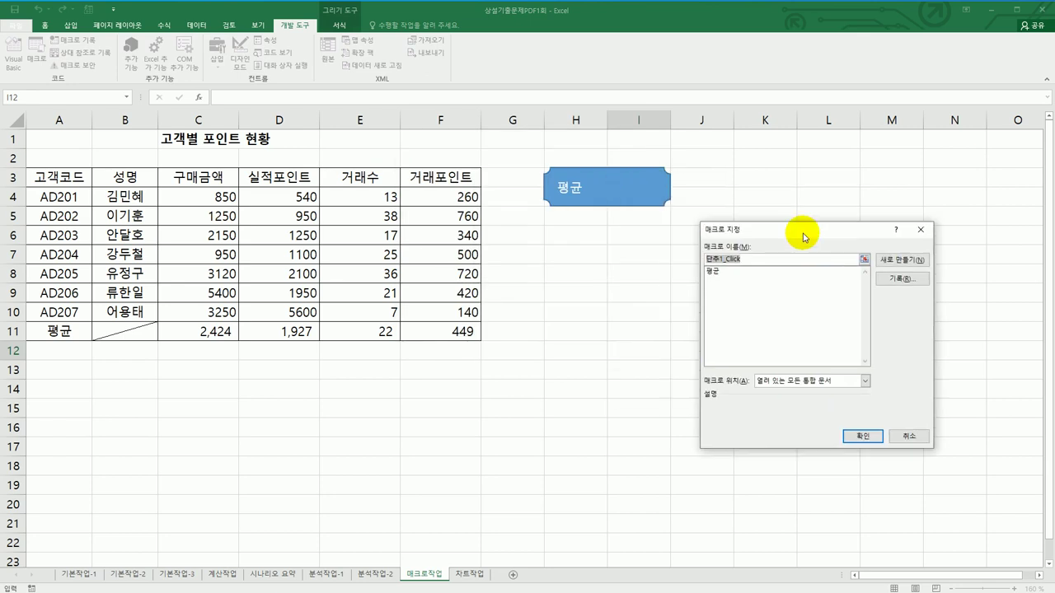
{"action": "type", "text": "ㅍ시"}
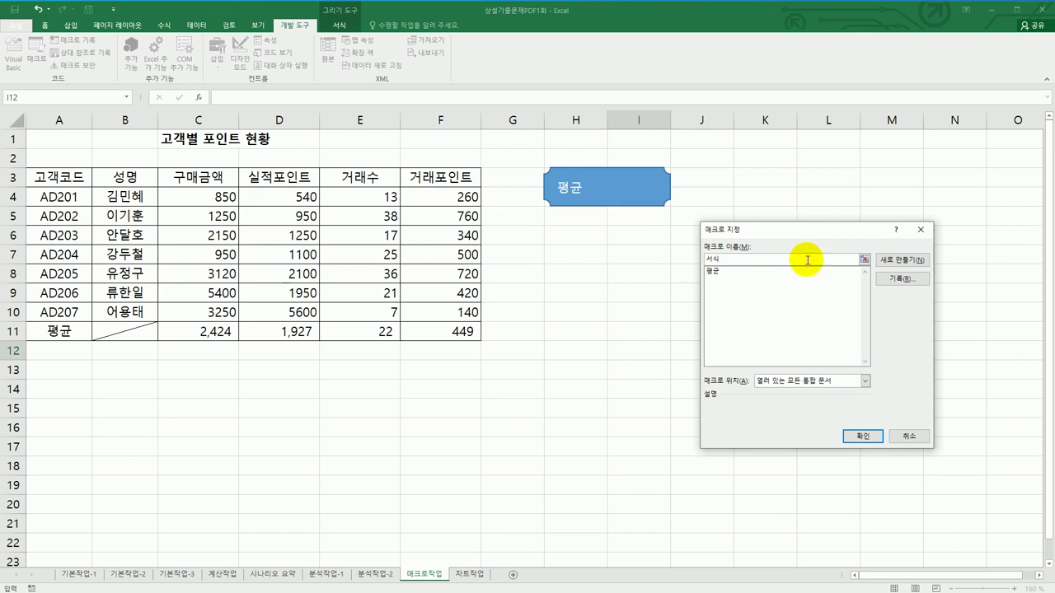
{"action": "left_click", "coordinate": [893, 280]}
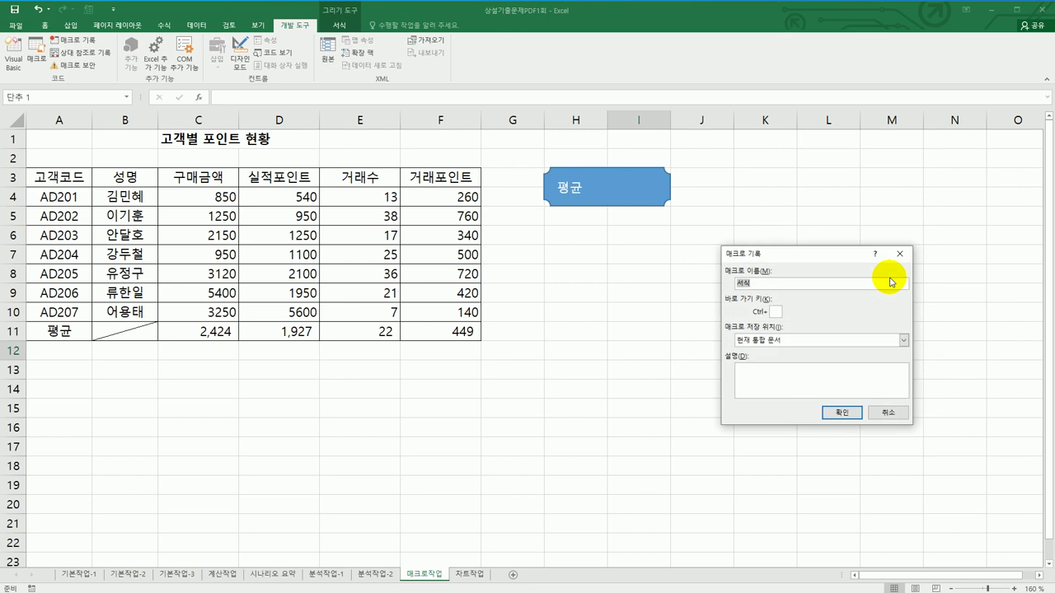
{"action": "left_click", "coordinate": [839, 413]}
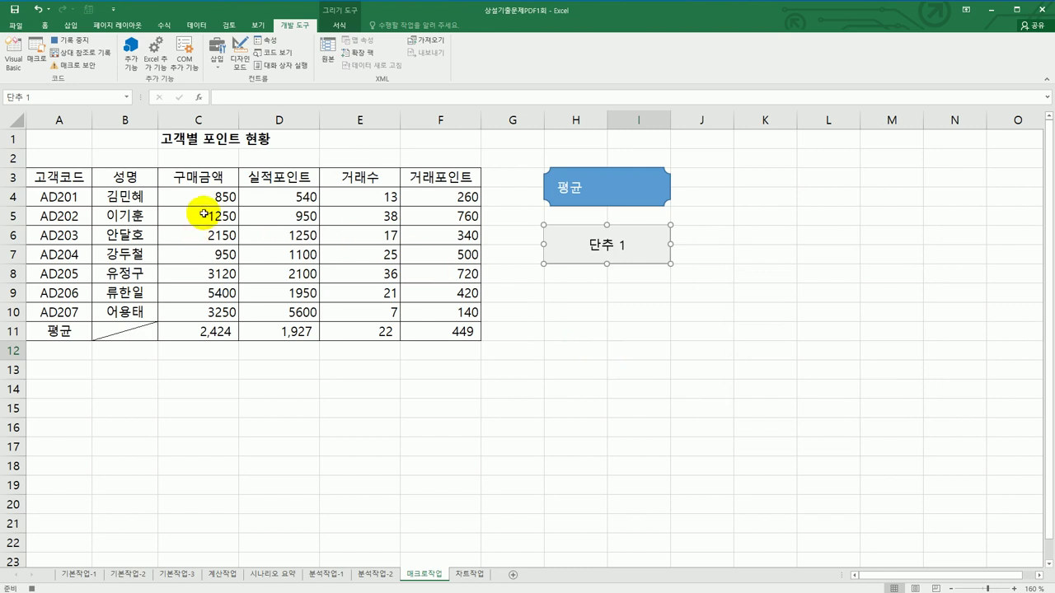
Apply the comma style to C4:F10 and stop recording the 서식 macro.
{"action": "left_click_drag", "start_coordinate": [204, 201], "coordinate": [432, 321]}
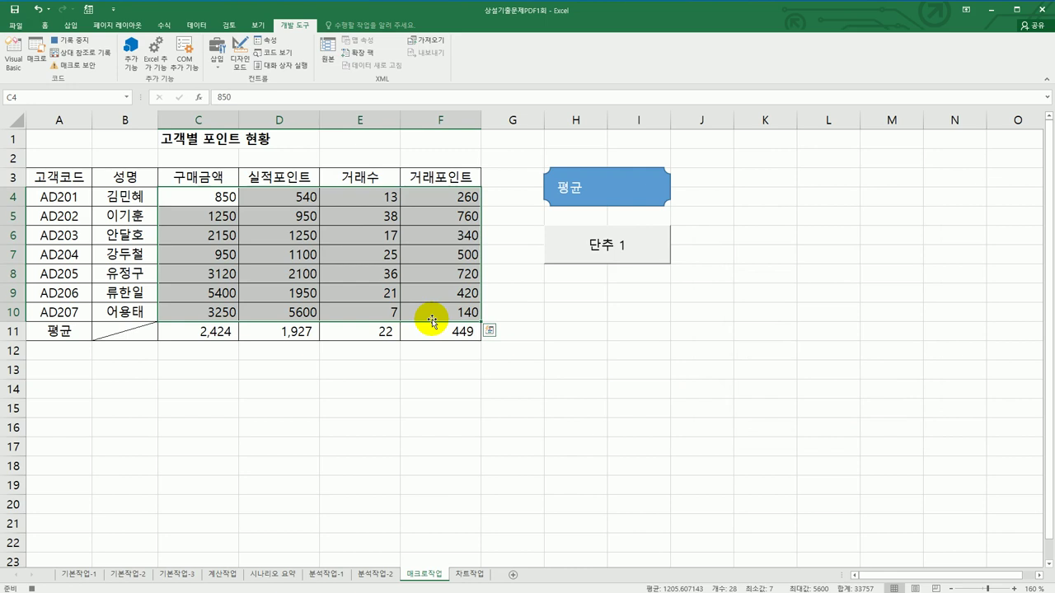
{"action": "left_click", "coordinate": [45, 24]}
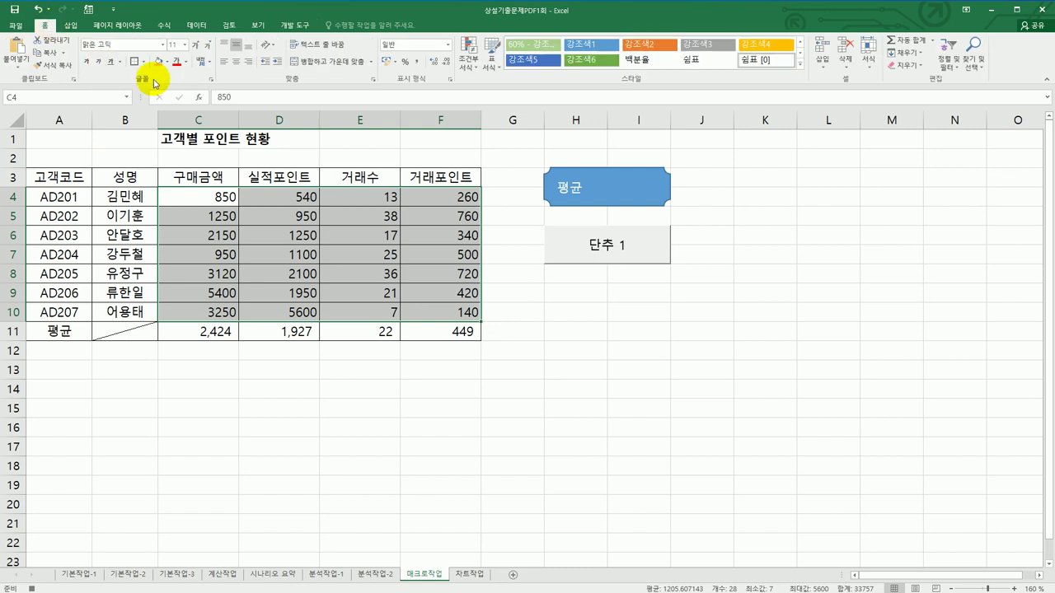
{"action": "left_click", "coordinate": [415, 64]}
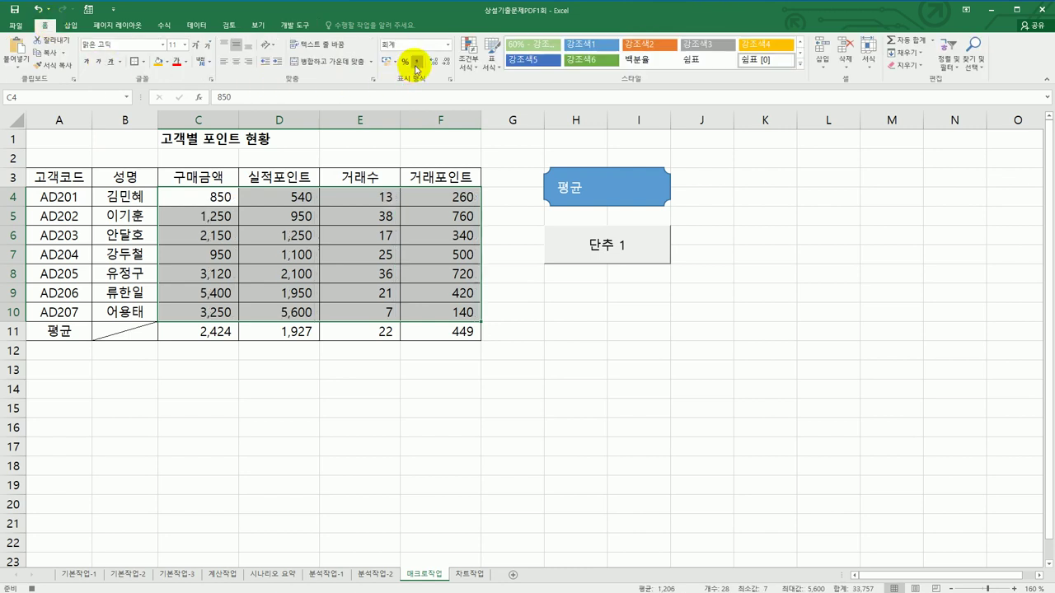
{"action": "left_click", "coordinate": [445, 311]}
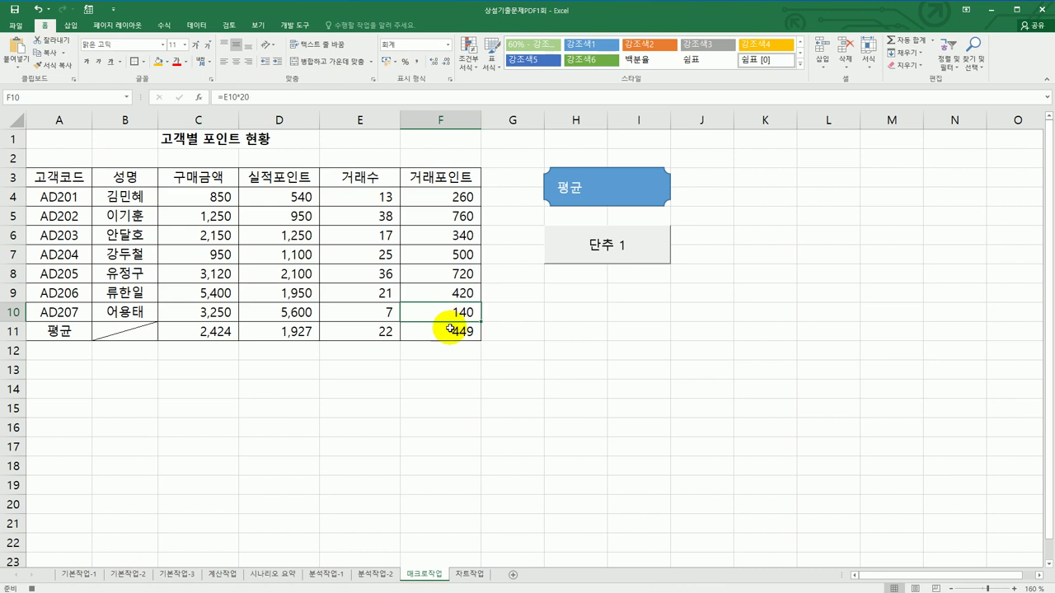
{"action": "left_click", "coordinate": [295, 25]}
{"action": "left_click", "coordinate": [70, 39]}
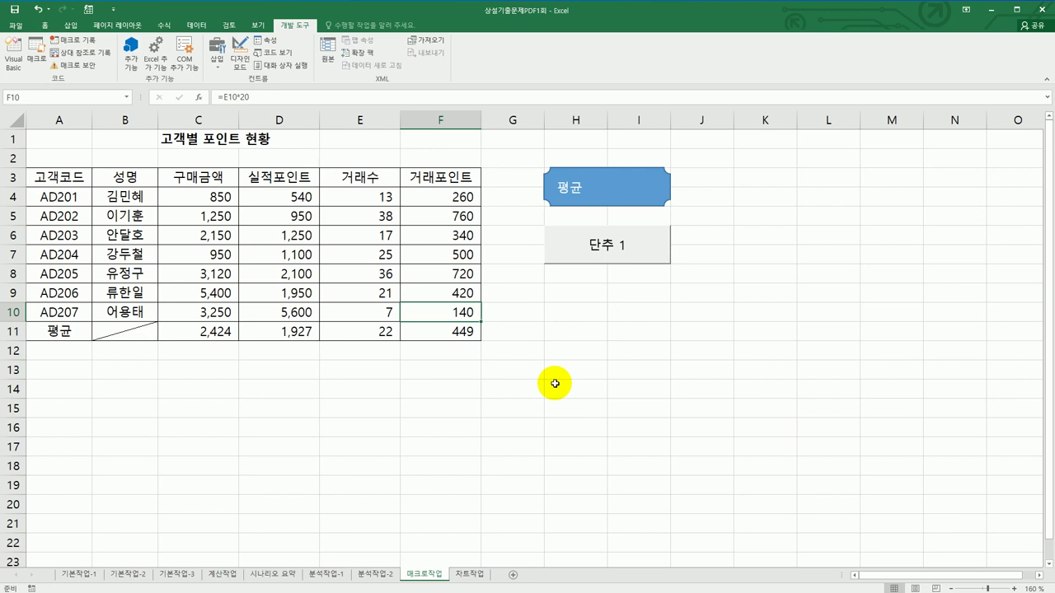
Change the form button's label to 서식.
{"action": "left_click", "coordinate": [594, 251], "text": "ctrl"}
{"action": "right_click", "coordinate": [594, 250]}
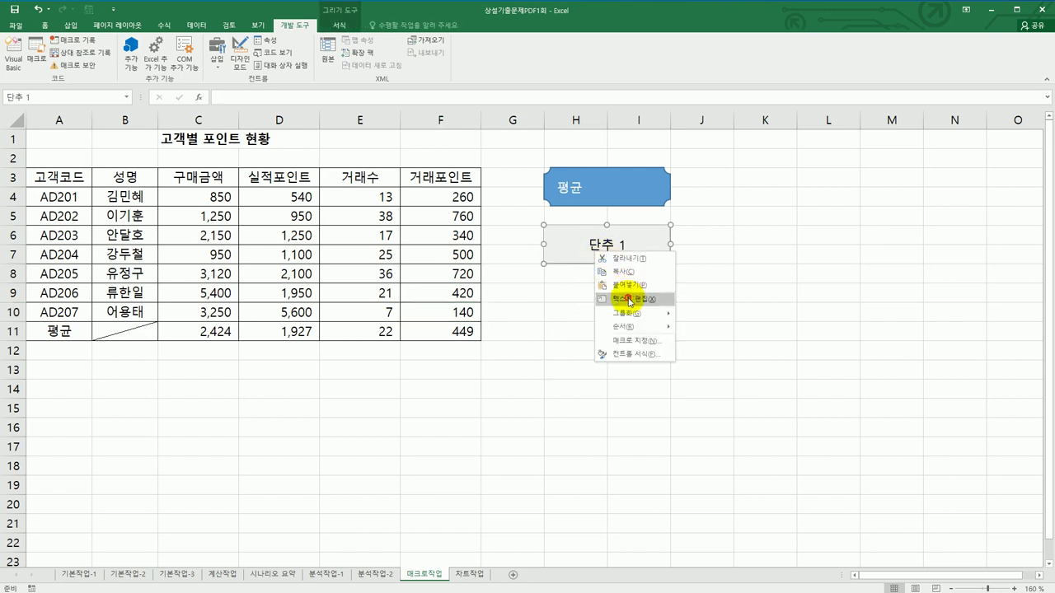
{"action": "left_click", "coordinate": [628, 297]}
{"action": "key", "text": "shift+End"}
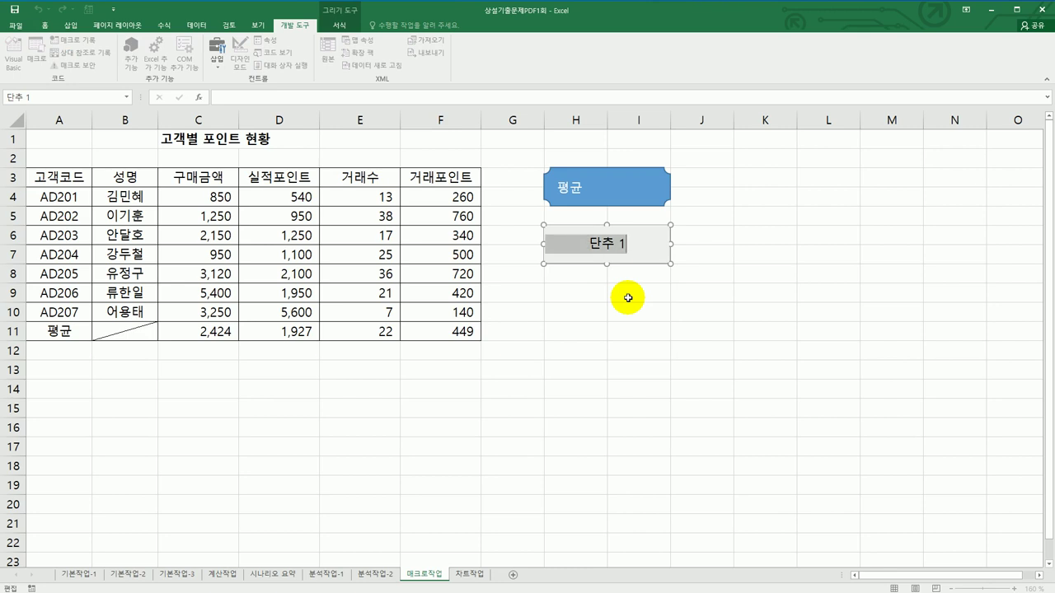
{"action": "type", "text": "서식"}
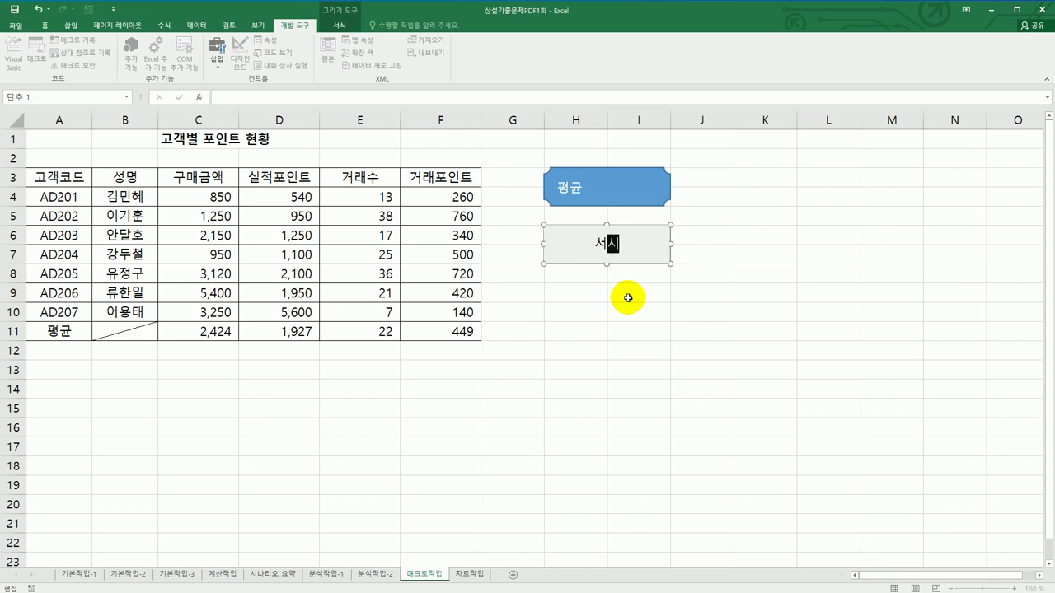
{"action": "left_click", "coordinate": [694, 324]}
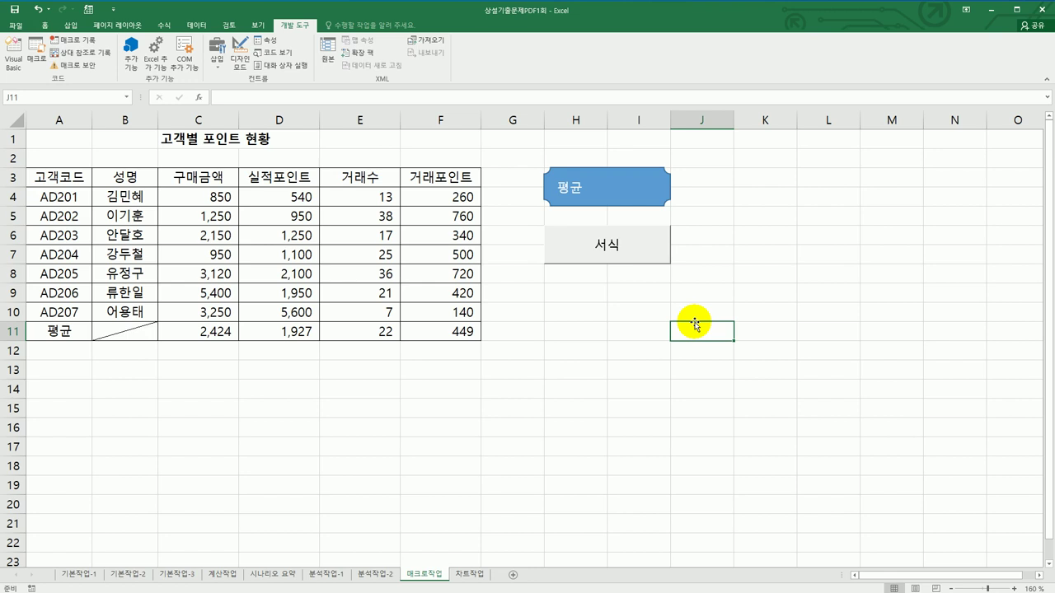
Delete the 가슴둘레 data series from the column chart on the 차트작업 sheet.
{"action": "left_click", "coordinate": [472, 574]}
{"action": "left_click", "coordinate": [705, 412]}
{"action": "scroll", "coordinate": [708, 418], "scroll_direction": "down", "scroll_amount": 2}
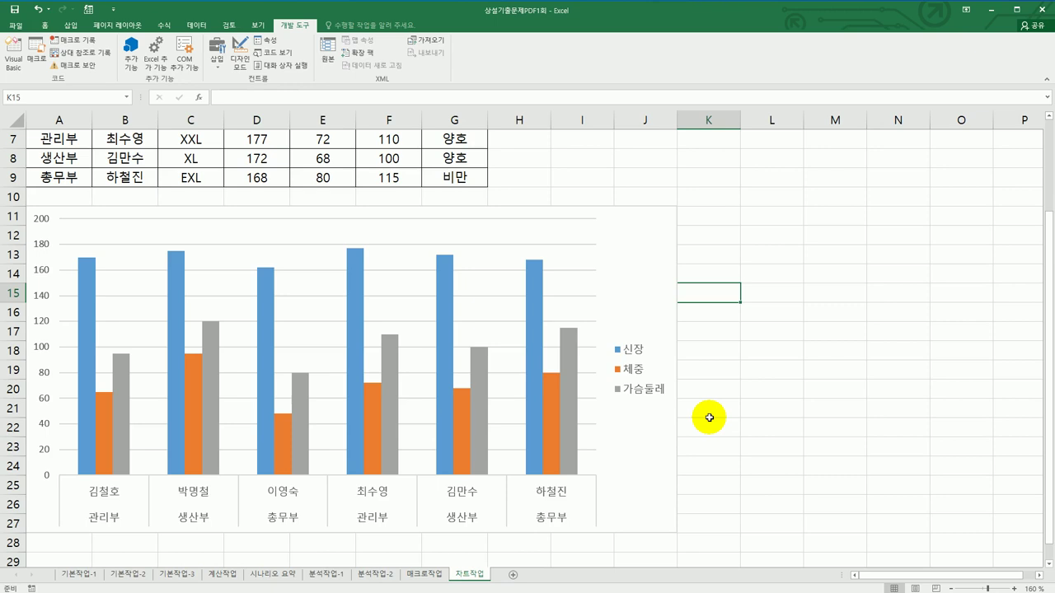
{"action": "scroll", "coordinate": [708, 418], "scroll_direction": "down", "scroll_amount": 1}
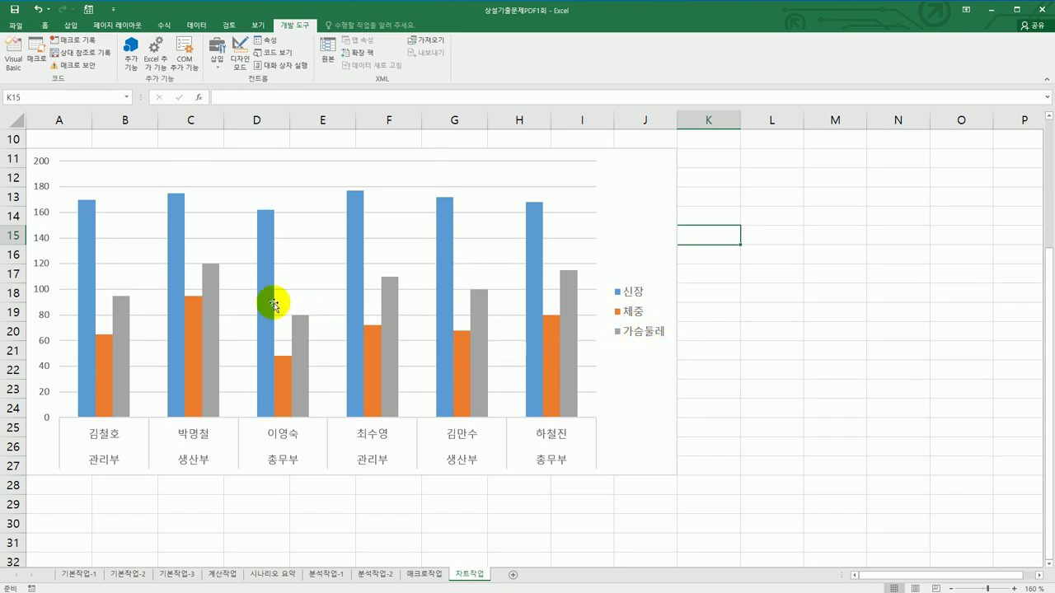
{"action": "left_click", "coordinate": [216, 296]}
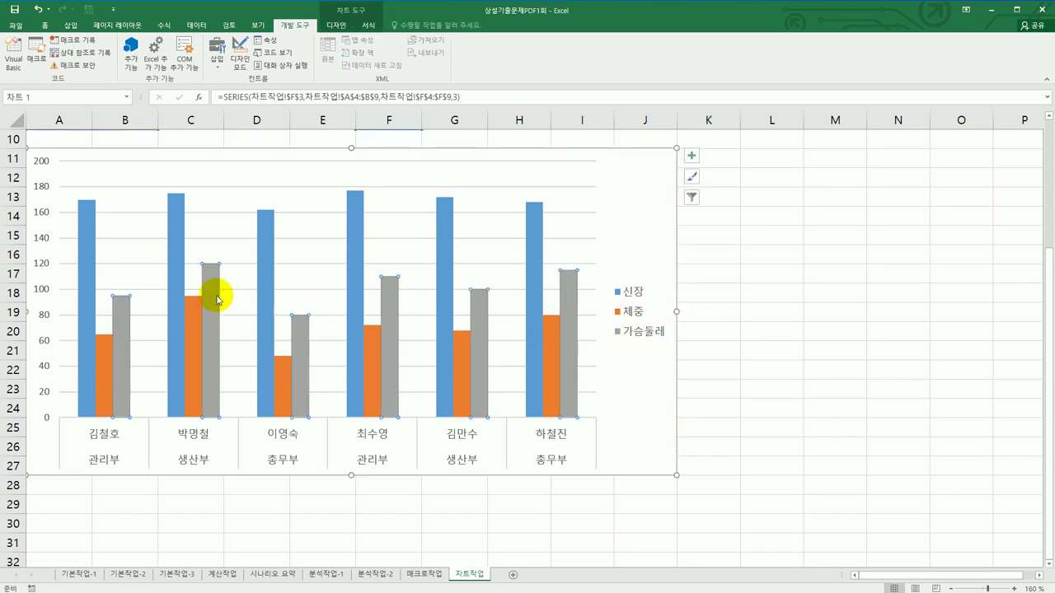
{"action": "right_click", "coordinate": [210, 273]}
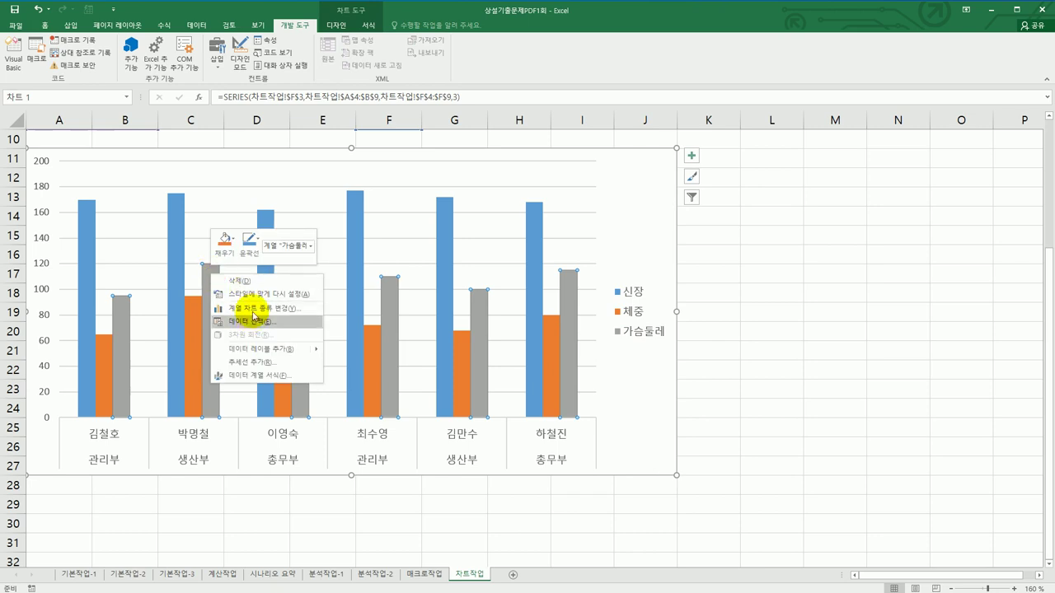
{"action": "left_click", "coordinate": [245, 281]}
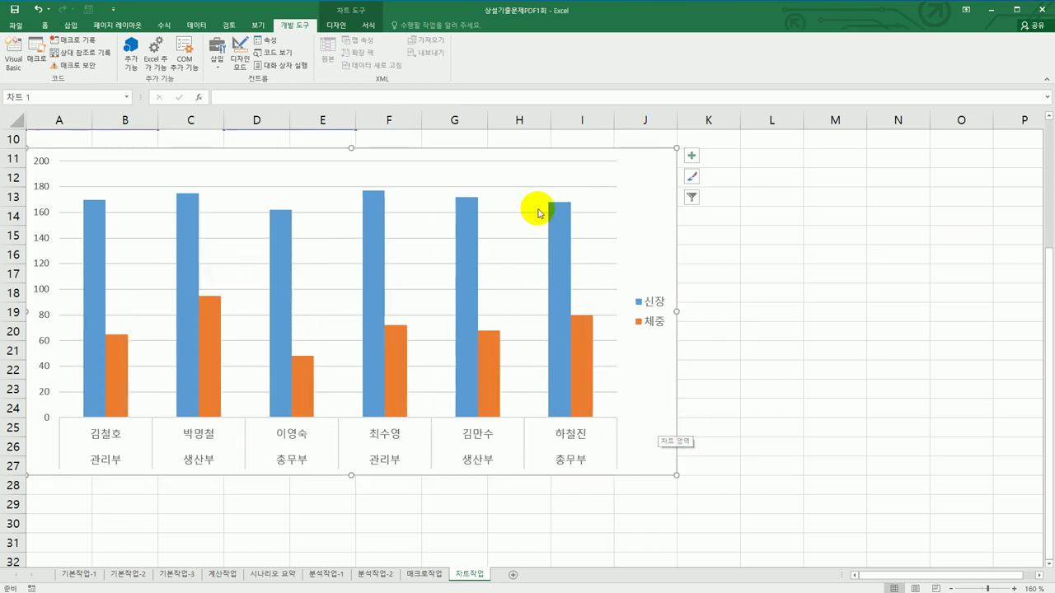
Change the chart type to clustered bar (묶은 가로 막대형).
{"action": "right_click", "coordinate": [482, 177]}
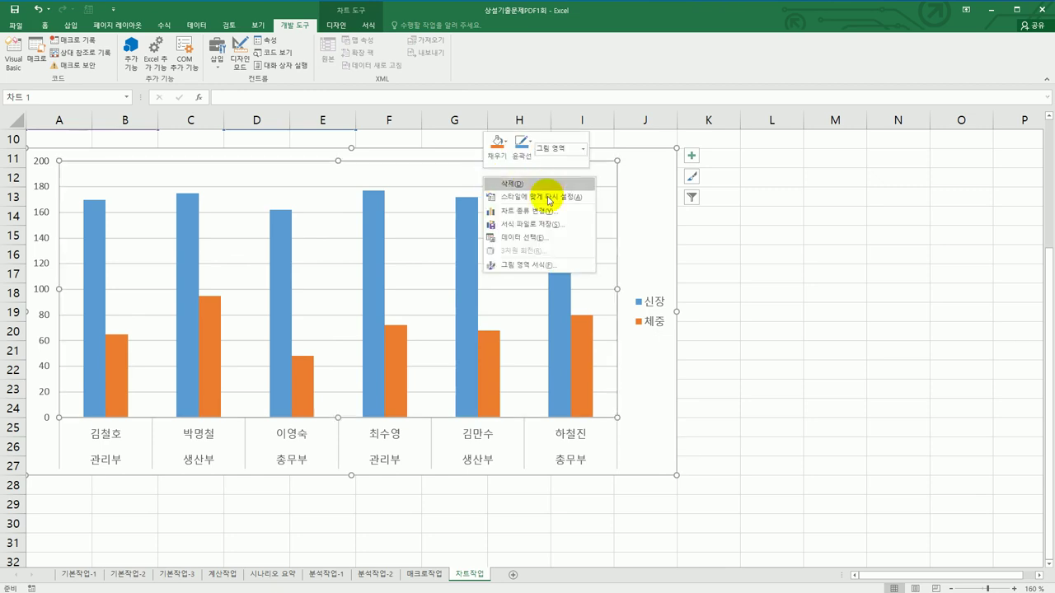
{"action": "left_click", "coordinate": [542, 216]}
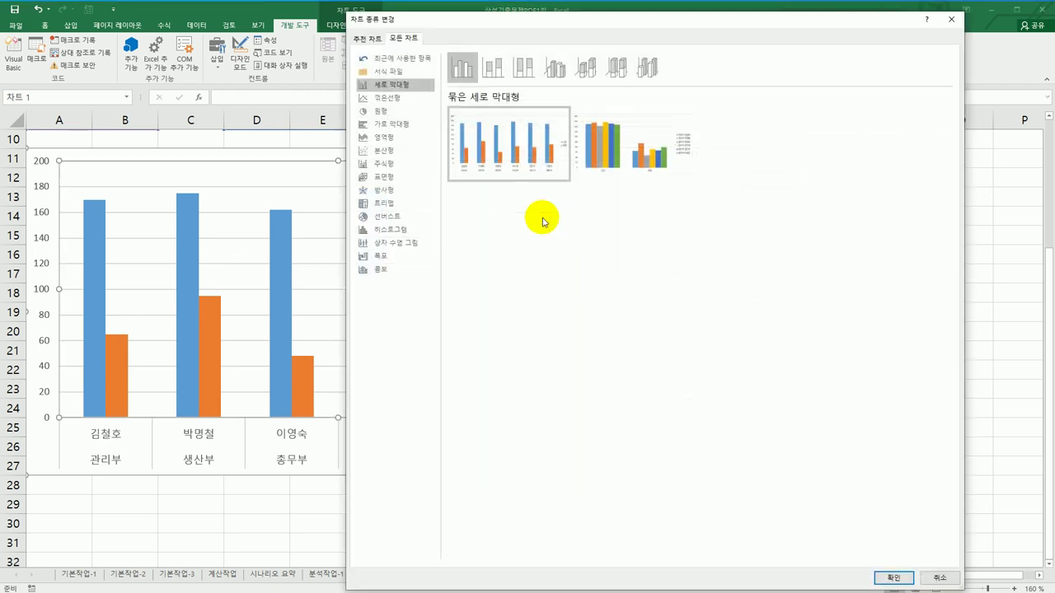
{"action": "left_click", "coordinate": [408, 123]}
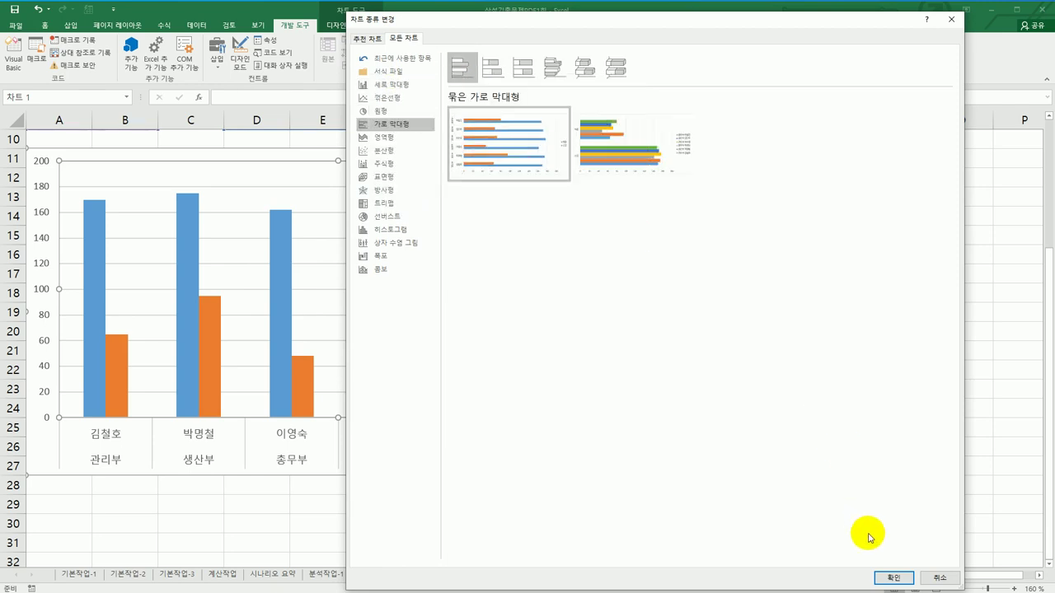
{"action": "left_click", "coordinate": [890, 578]}
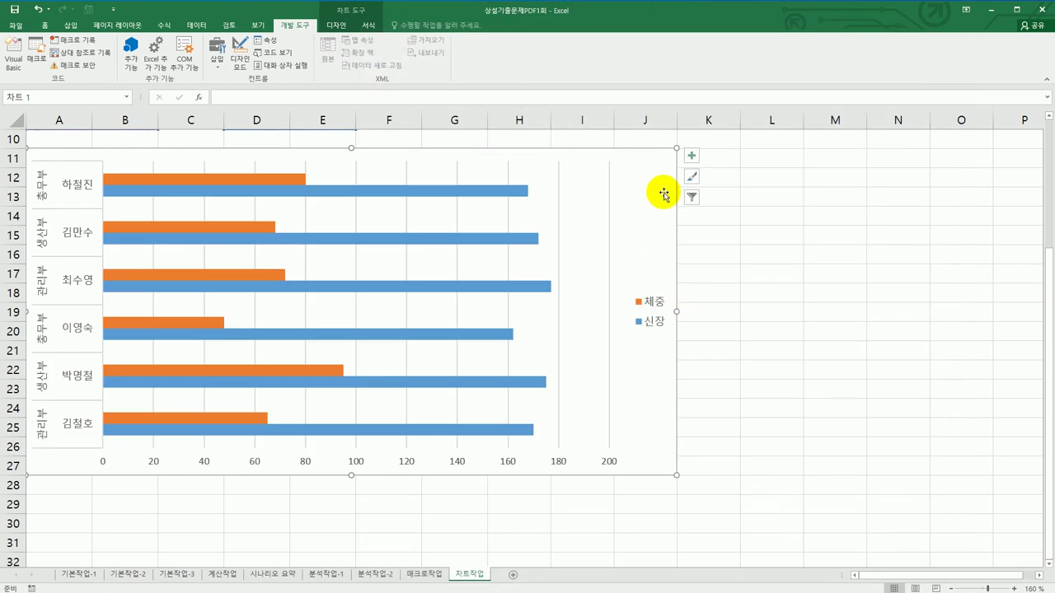
Add a chart title to the bar chart with the text 사원 건강 상태.
{"action": "left_click", "coordinate": [691, 156]}
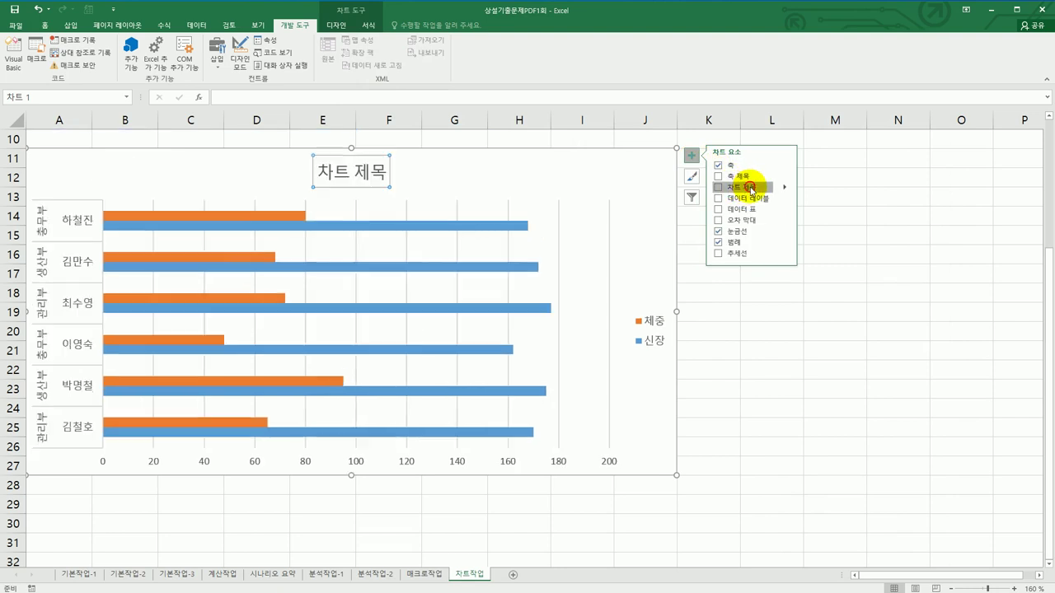
{"action": "left_click", "coordinate": [751, 189]}
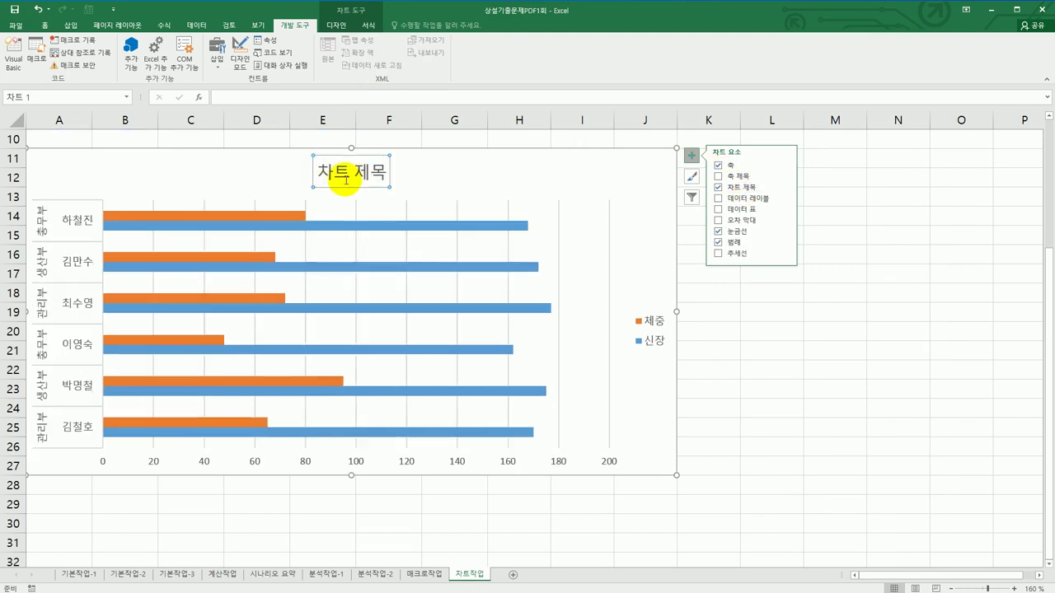
{"action": "left_click_drag", "start_coordinate": [323, 173], "coordinate": [387, 179]}
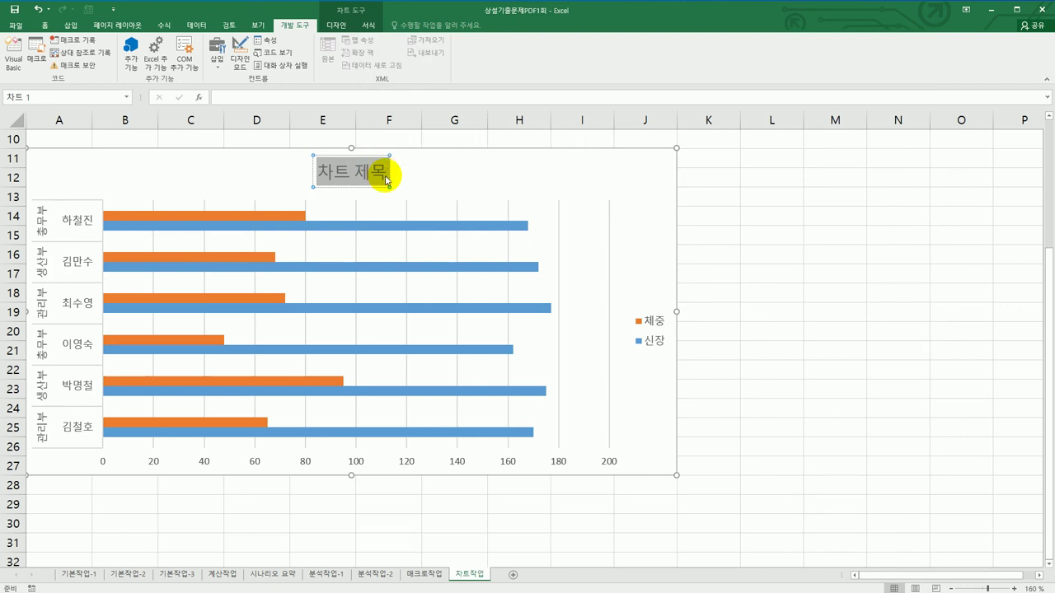
{"action": "type", "text": "사원 거"}
{"action": "type", "text": "ㄴ강 상태"}
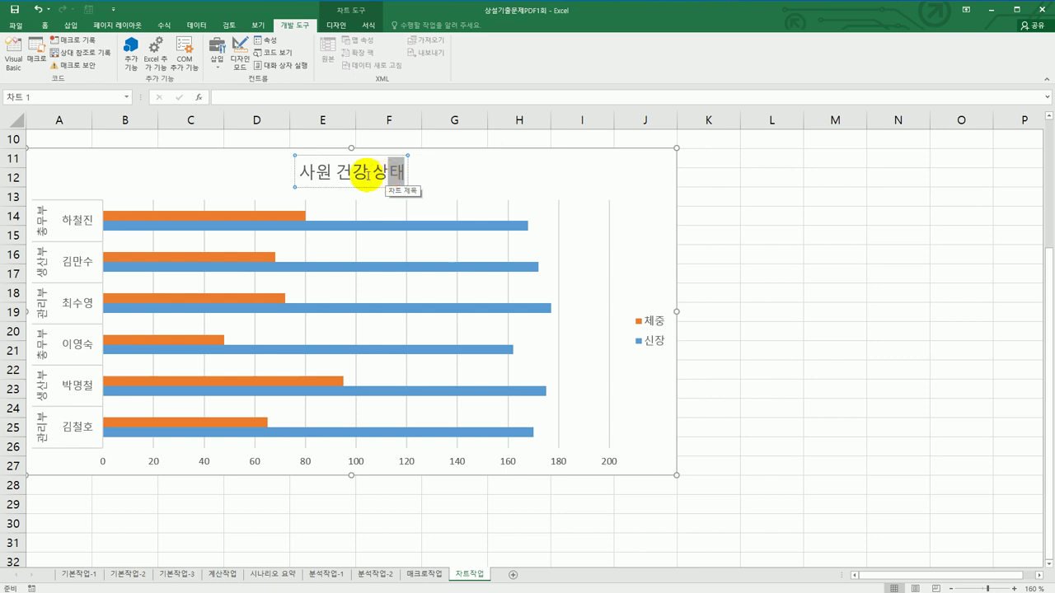
{"action": "left_click", "coordinate": [348, 187]}
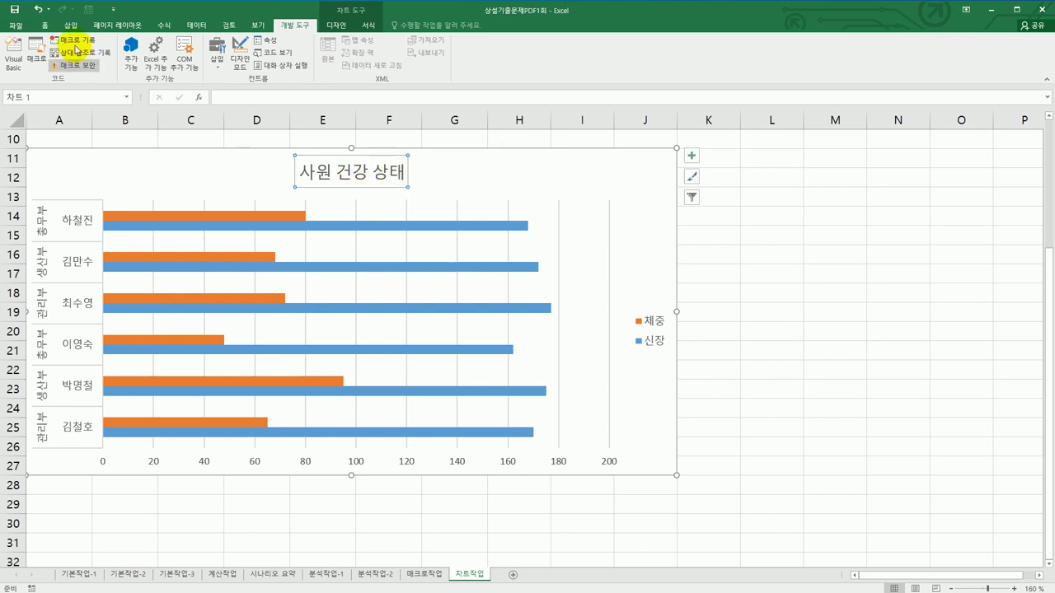
Format the chart title in the 굴림 font at size 20.
{"action": "left_click", "coordinate": [45, 26]}
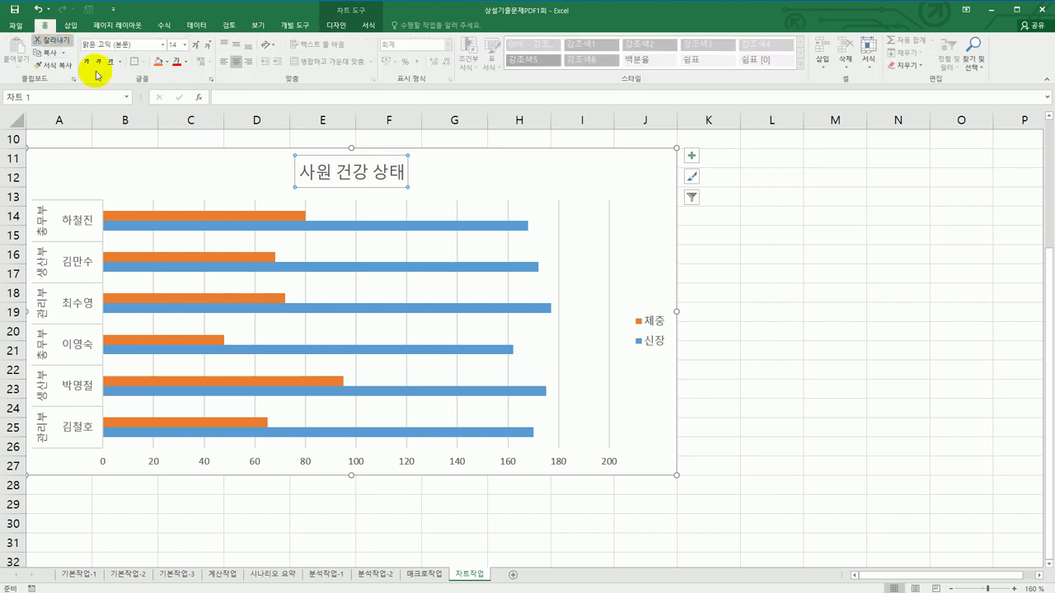
{"action": "left_click", "coordinate": [161, 45]}
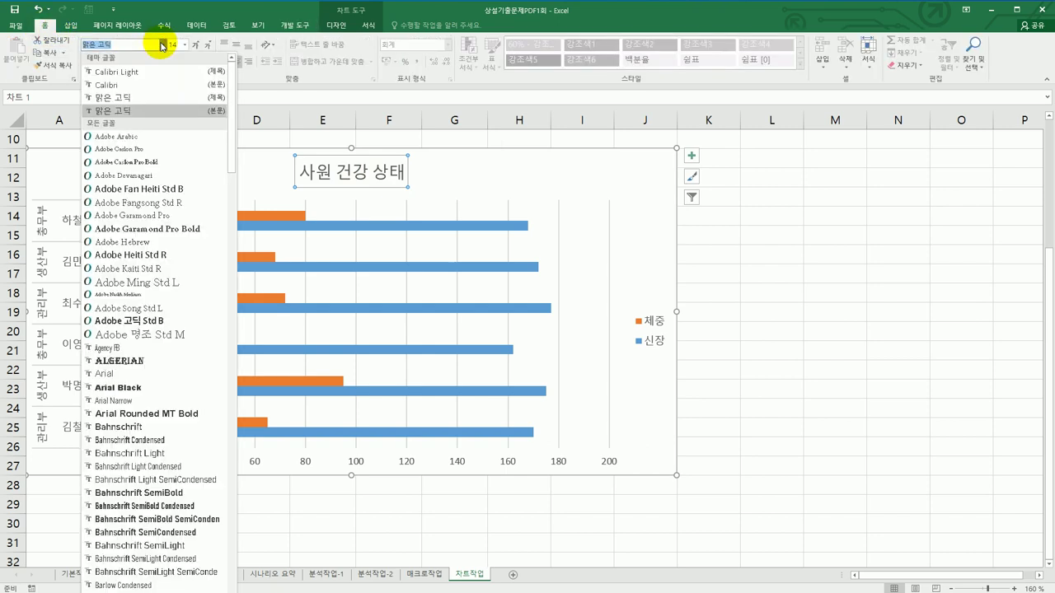
{"action": "left_click_drag", "start_coordinate": [234, 96], "coordinate": [232, 592]}
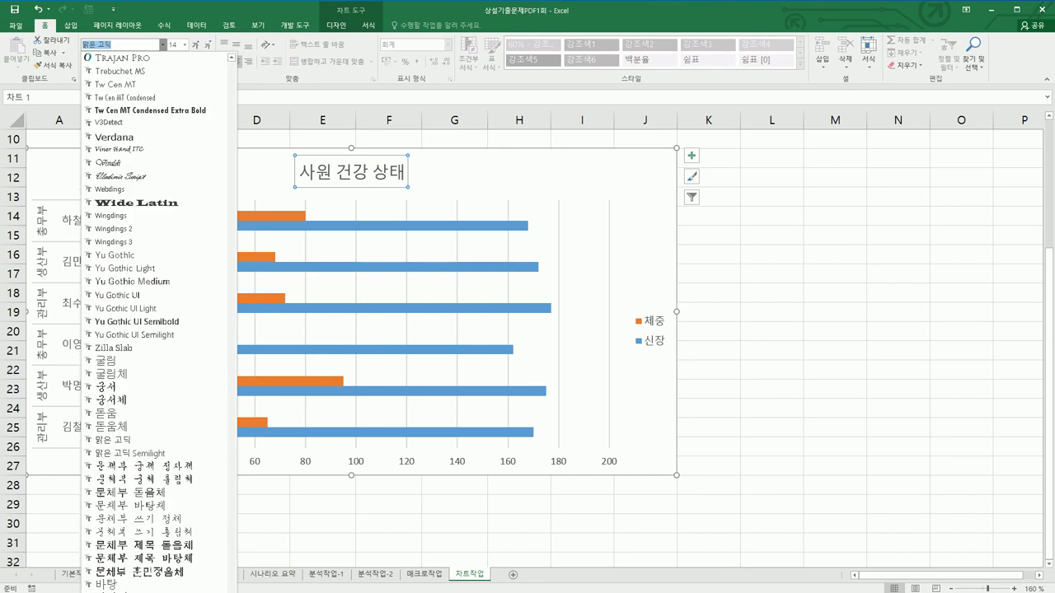
{"action": "left_click", "coordinate": [110, 360]}
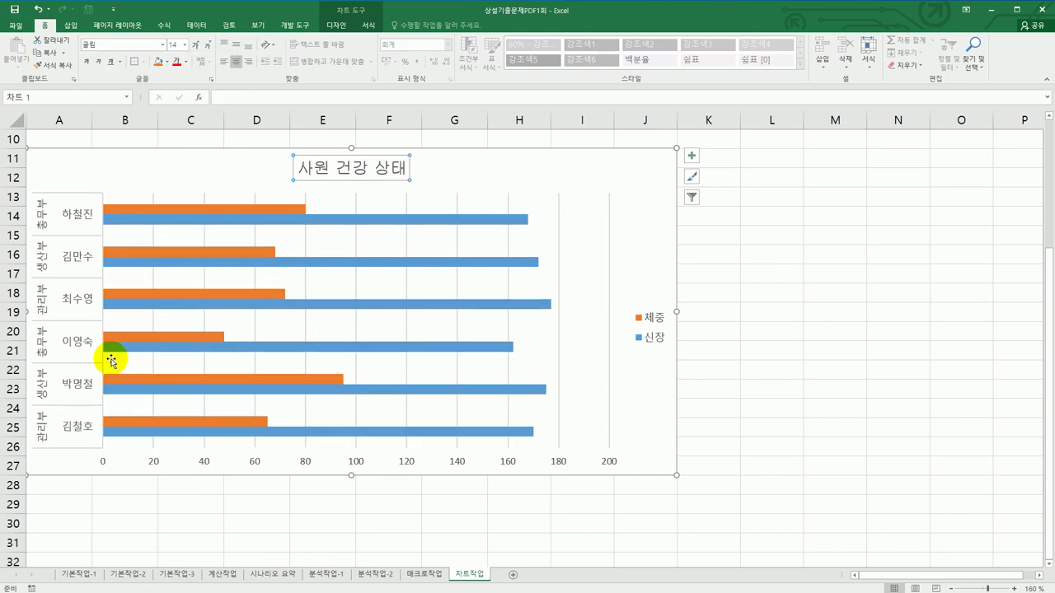
{"action": "left_click", "coordinate": [184, 46]}
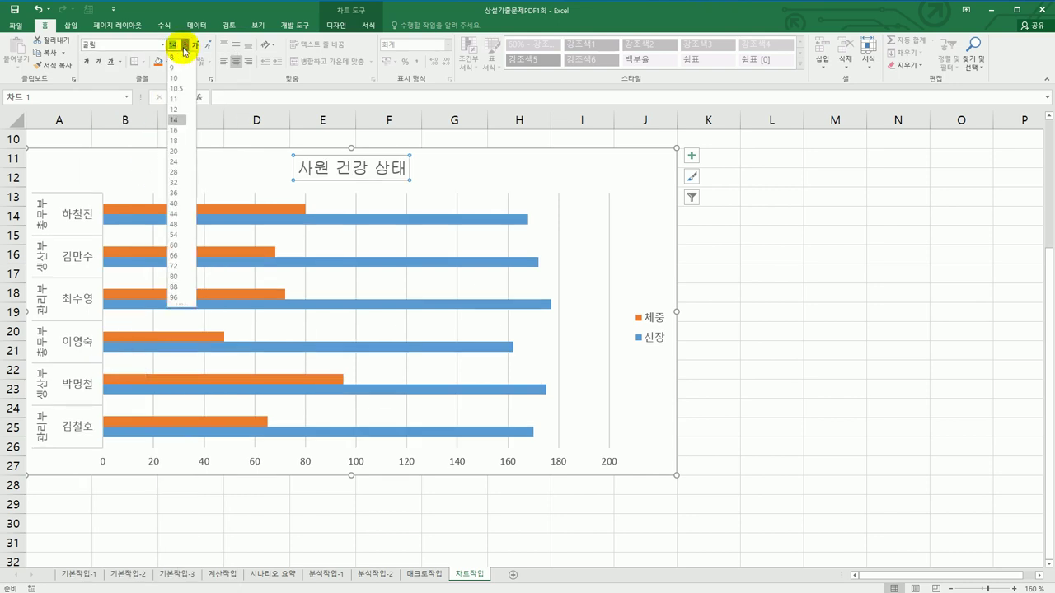
{"action": "left_click", "coordinate": [181, 151]}
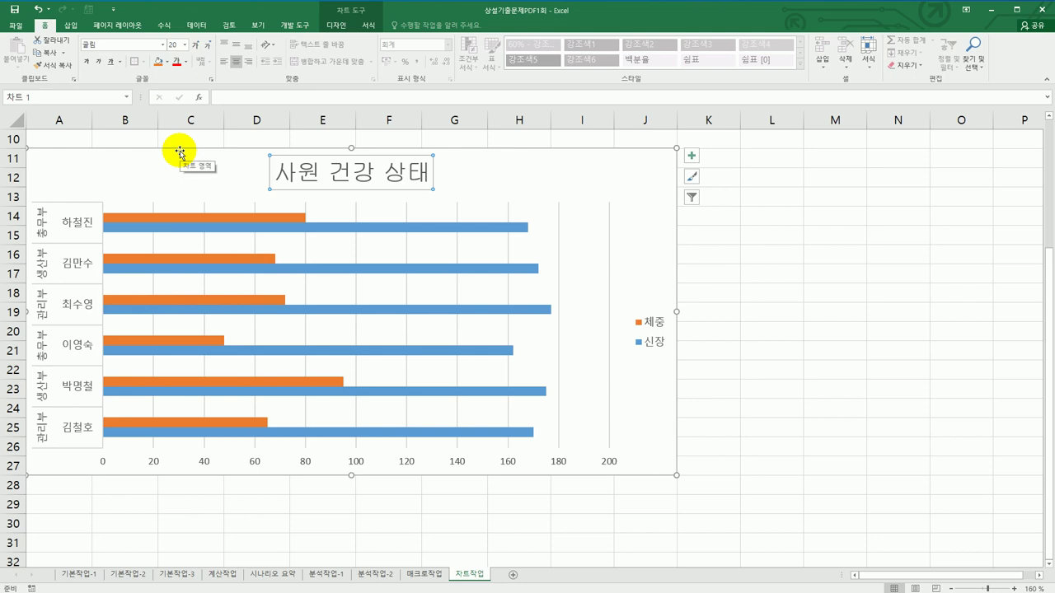
Add a primary vertical axis title (기본 세로) to the chart with the text 성명.
{"action": "left_click", "coordinate": [692, 158]}
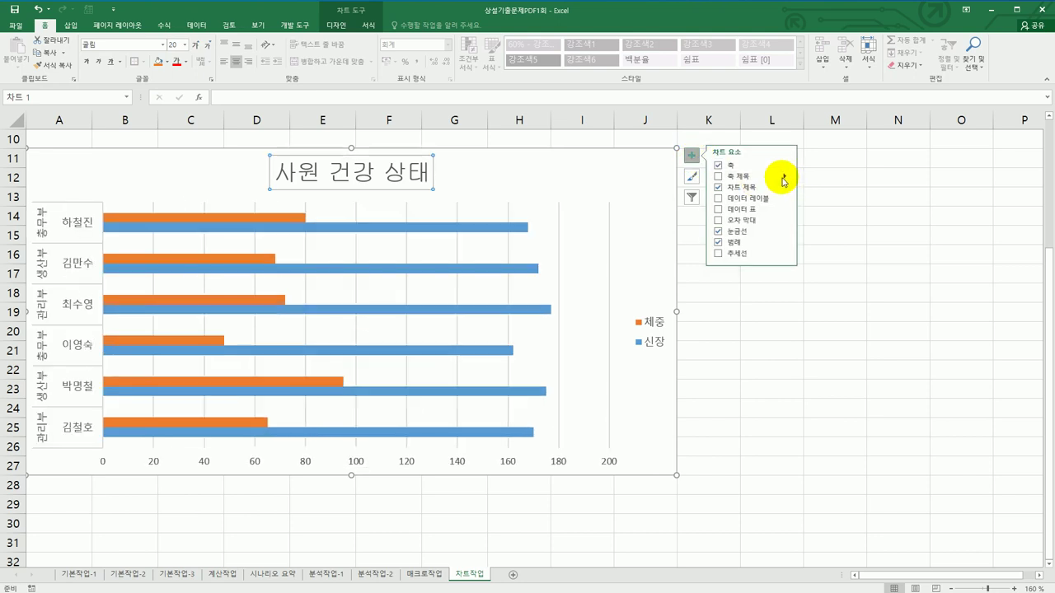
{"action": "left_click", "coordinate": [784, 177]}
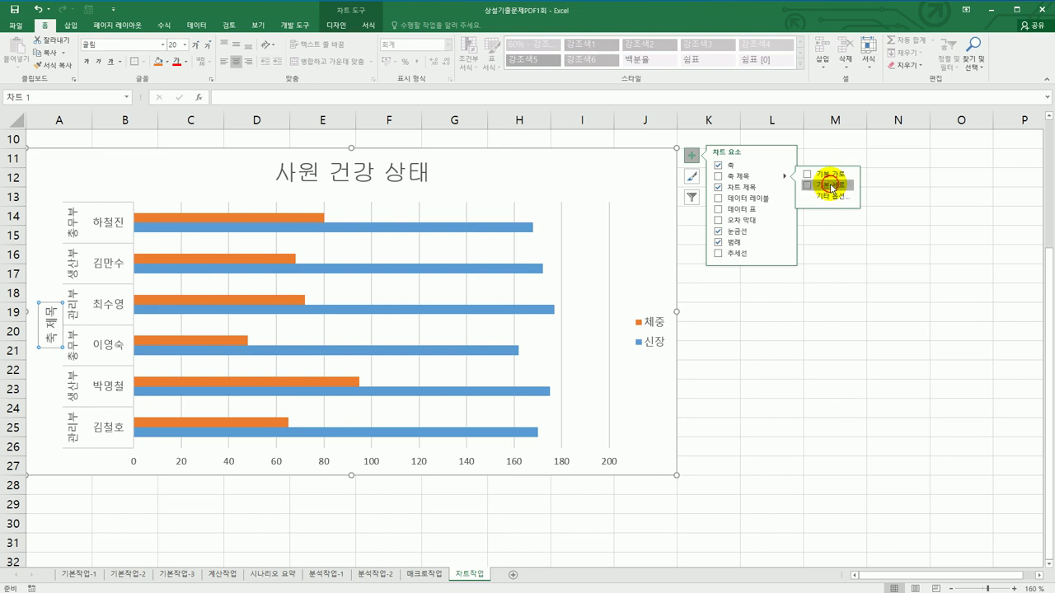
{"action": "left_click", "coordinate": [831, 187]}
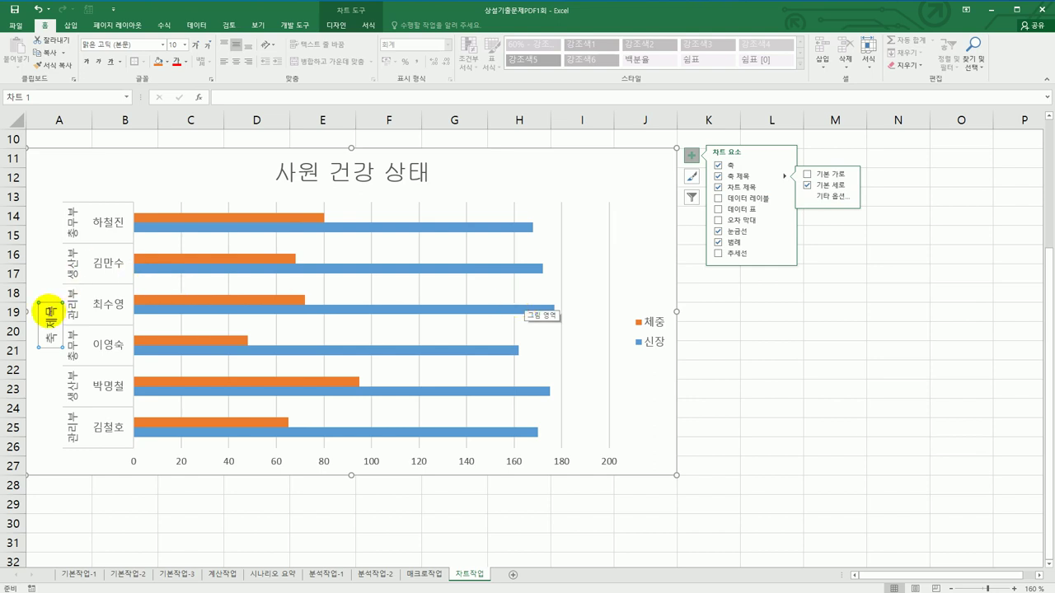
{"action": "left_click", "coordinate": [48, 311]}
{"action": "left_click_drag", "start_coordinate": [48, 312], "coordinate": [53, 348]}
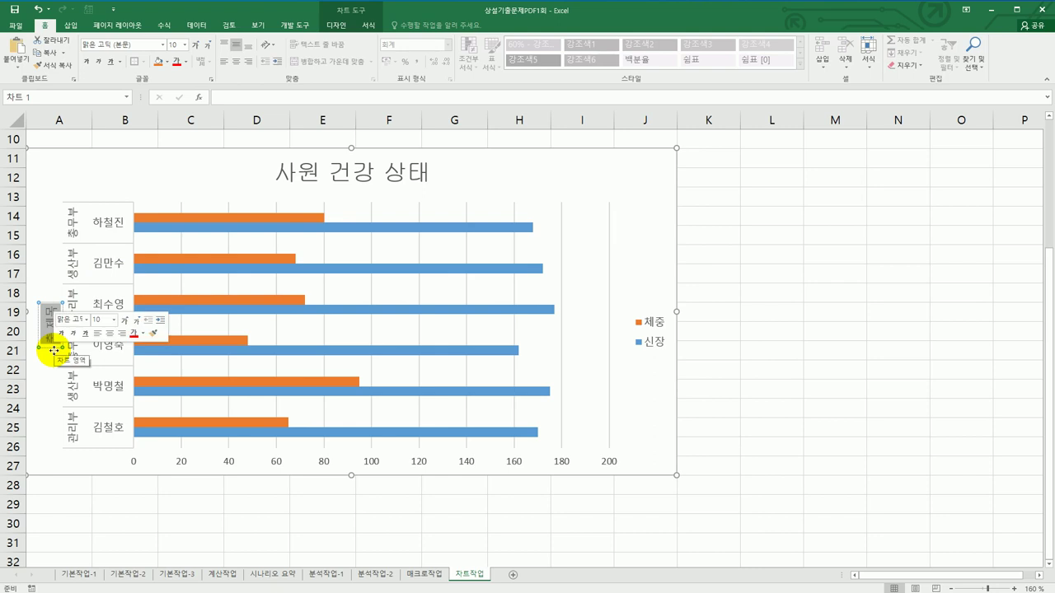
{"action": "type", "text": "성명"}
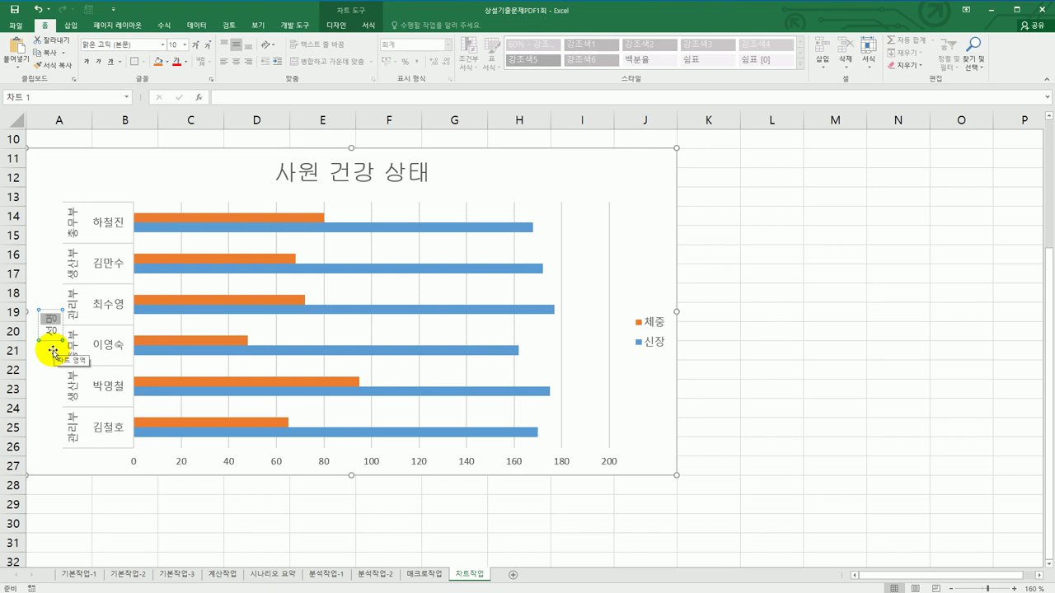
{"action": "left_click", "coordinate": [51, 347]}
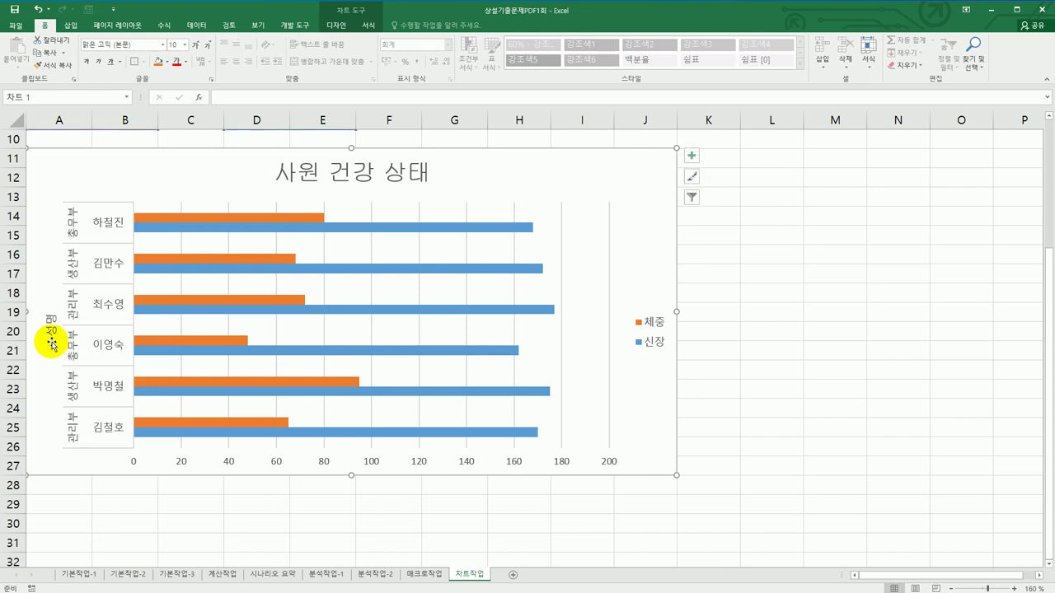
Set the text direction of the 성명 axis title to 세로.
{"action": "left_click", "coordinate": [51, 329]}
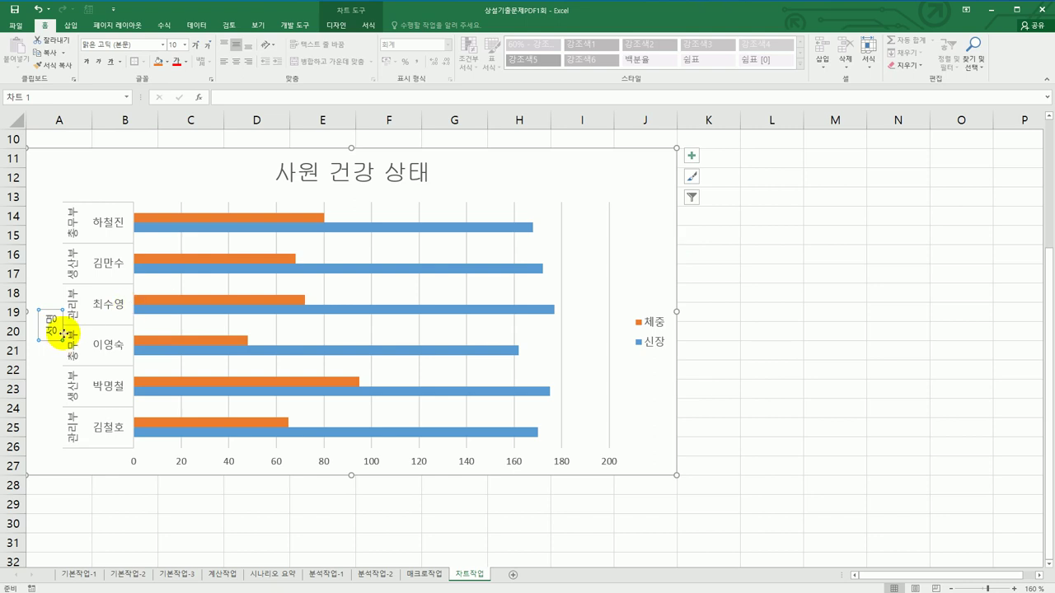
{"action": "right_click", "coordinate": [49, 327]}
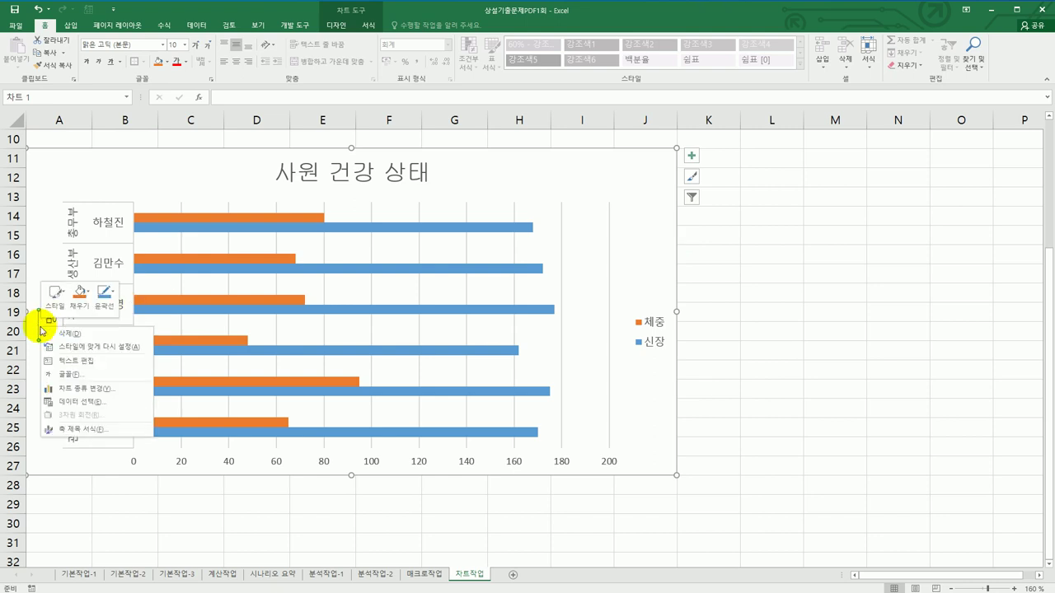
{"action": "left_click", "coordinate": [104, 430]}
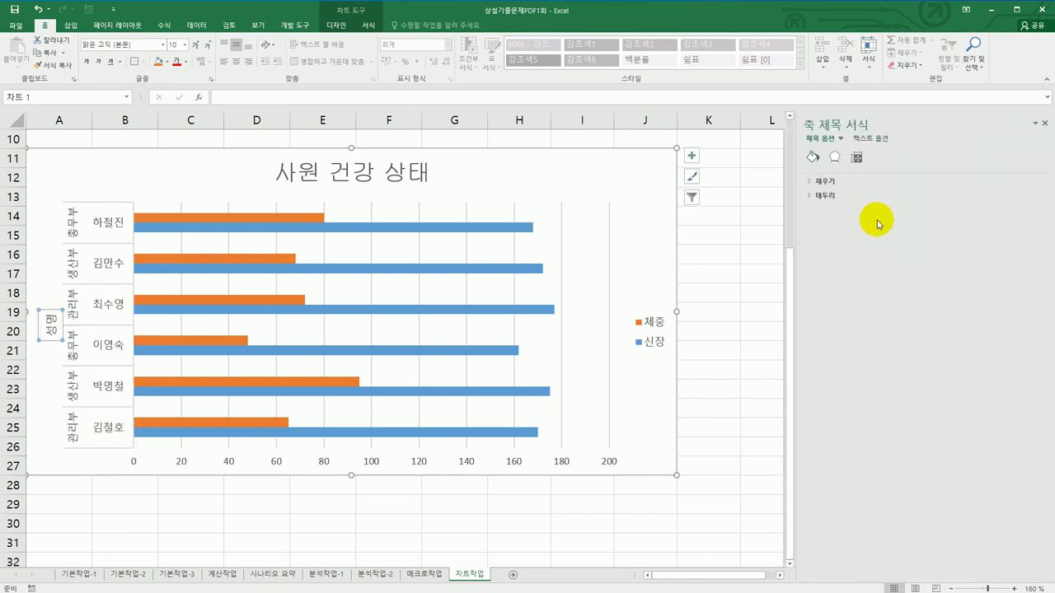
{"action": "left_click", "coordinate": [856, 156]}
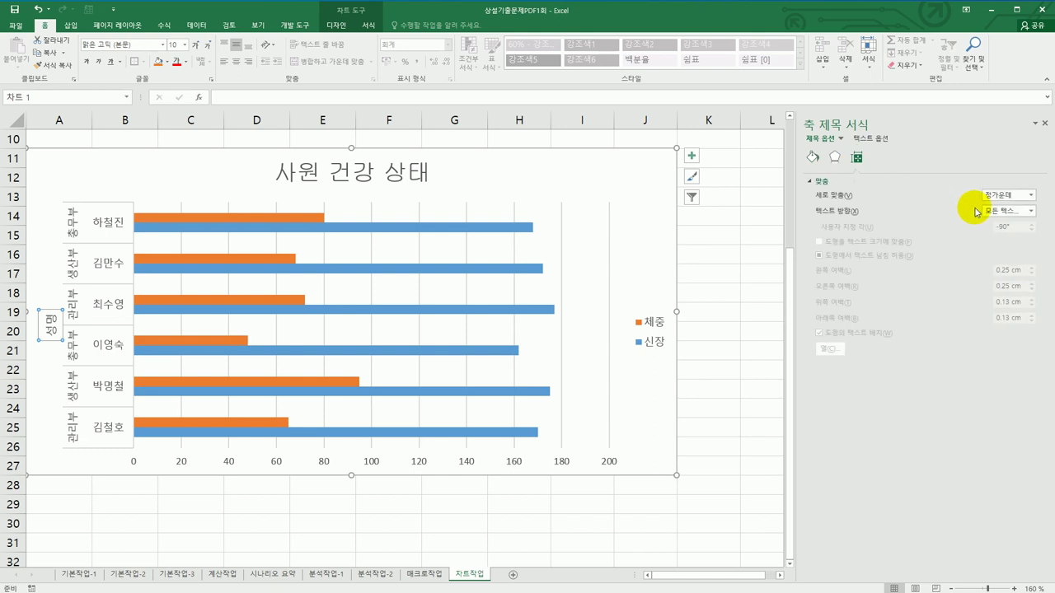
{"action": "left_click", "coordinate": [1029, 211]}
{"action": "left_click", "coordinate": [1022, 267]}
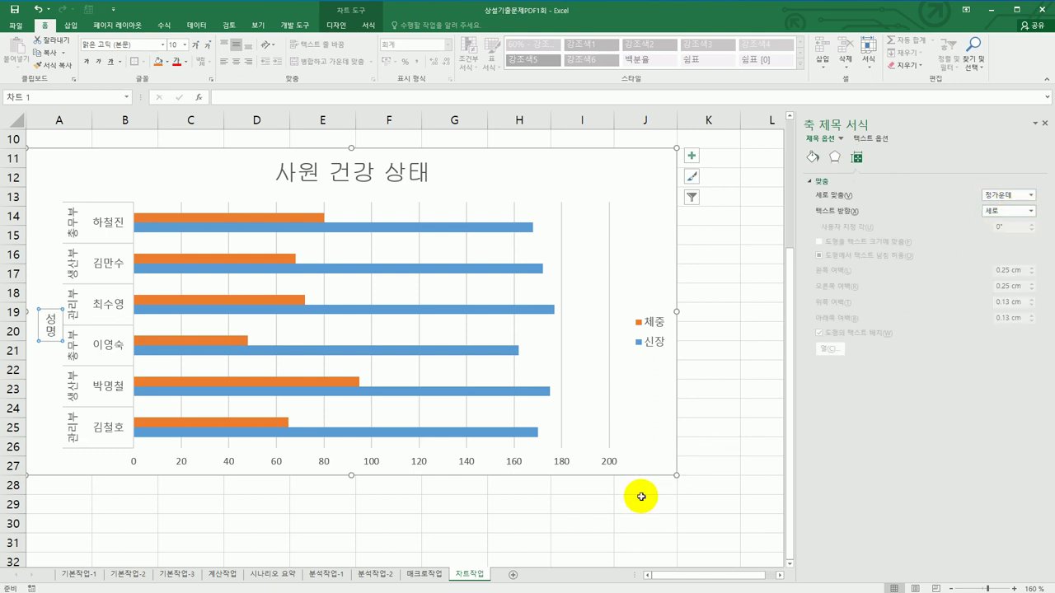
{"action": "left_click", "coordinate": [620, 524]}
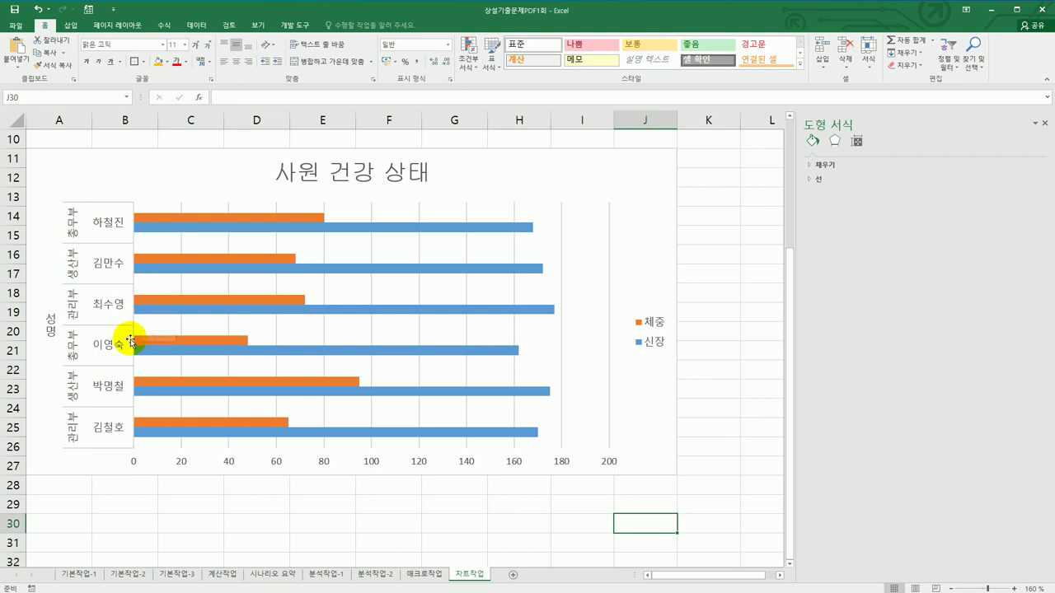
Change the chart's category axis label range to B4:B9 so only the 성명 column supplies the labels.
{"action": "left_click", "coordinate": [603, 175]}
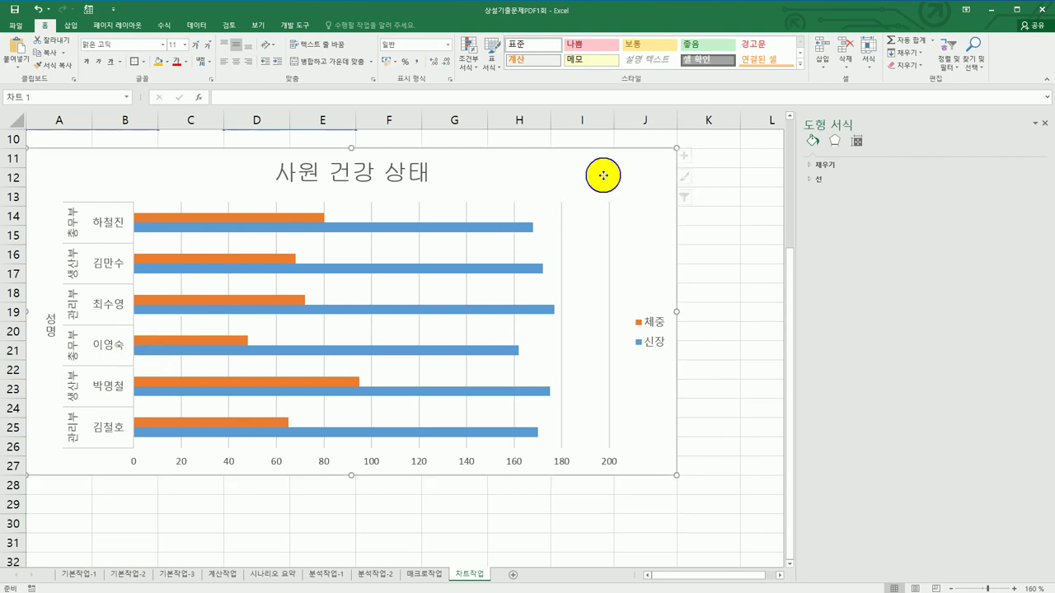
{"action": "right_click", "coordinate": [603, 175]}
{"action": "left_click", "coordinate": [683, 294]}
{"action": "scroll", "coordinate": [552, 376], "scroll_direction": "up", "scroll_amount": 1}
{"action": "scroll", "coordinate": [564, 377], "scroll_direction": "up", "scroll_amount": 1}
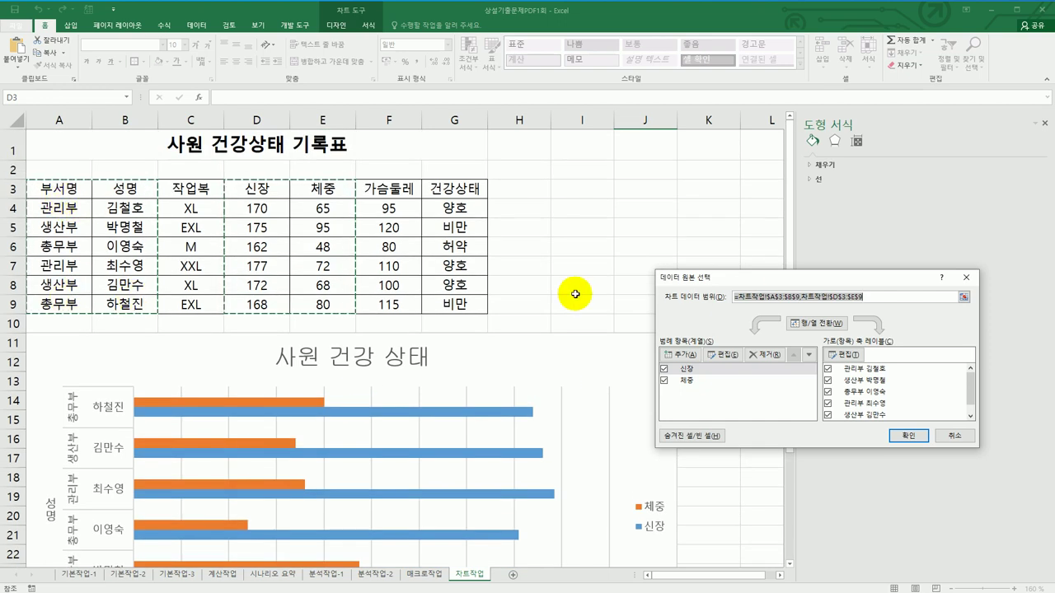
{"action": "left_click", "coordinate": [849, 362]}
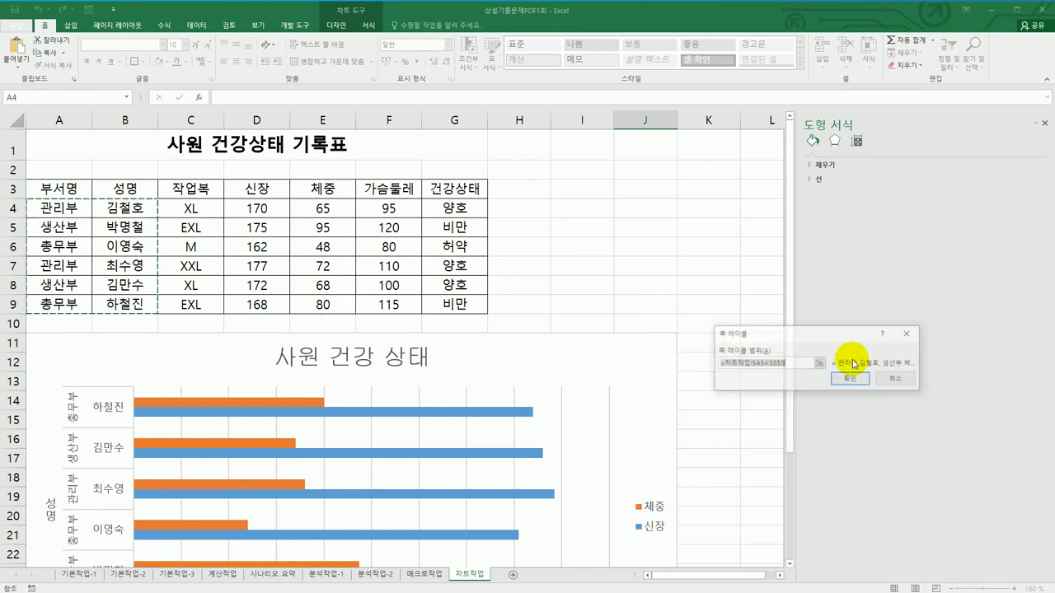
{"action": "left_click_drag", "start_coordinate": [106, 202], "coordinate": [122, 305]}
{"action": "left_click", "coordinate": [847, 380]}
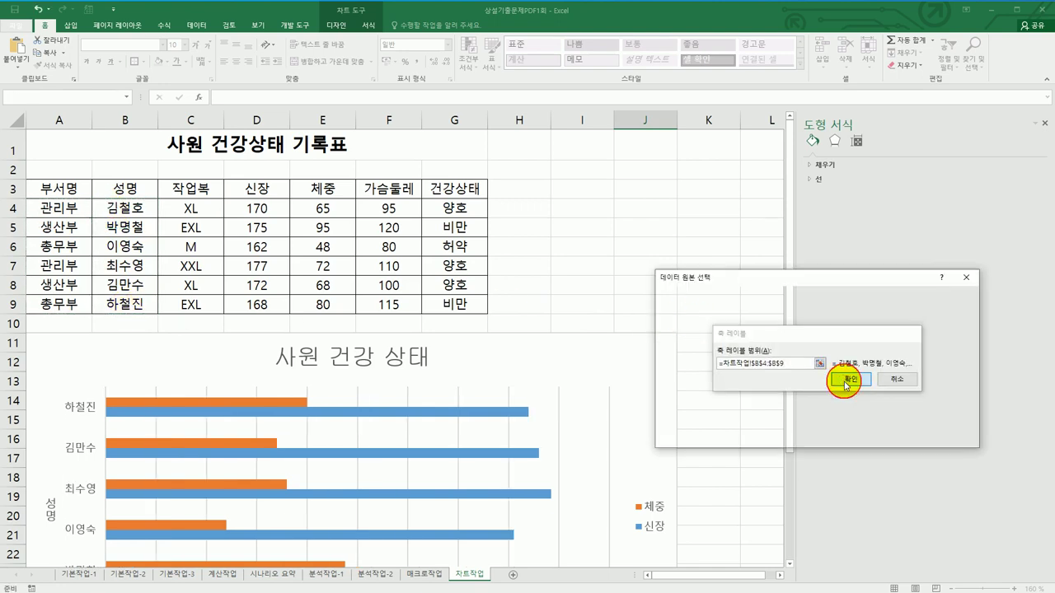
{"action": "left_click", "coordinate": [901, 436]}
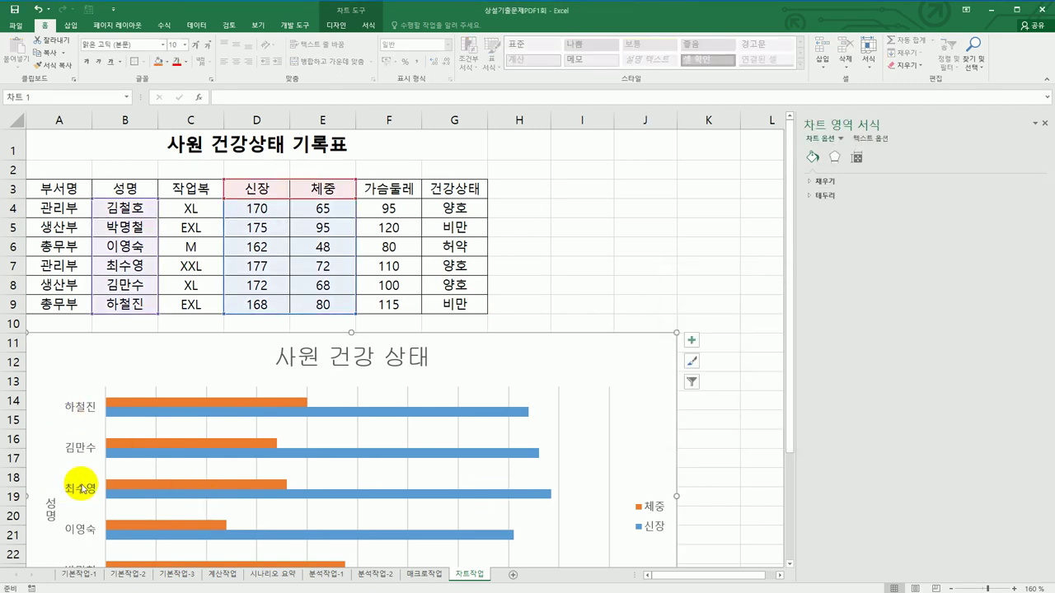
Set the chart's horizontal value axis to a minimum of 40 and a major unit of 10.
{"action": "scroll", "coordinate": [82, 488], "scroll_direction": "down", "scroll_amount": 2}
{"action": "scroll", "coordinate": [64, 440], "scroll_direction": "up", "scroll_amount": 2}
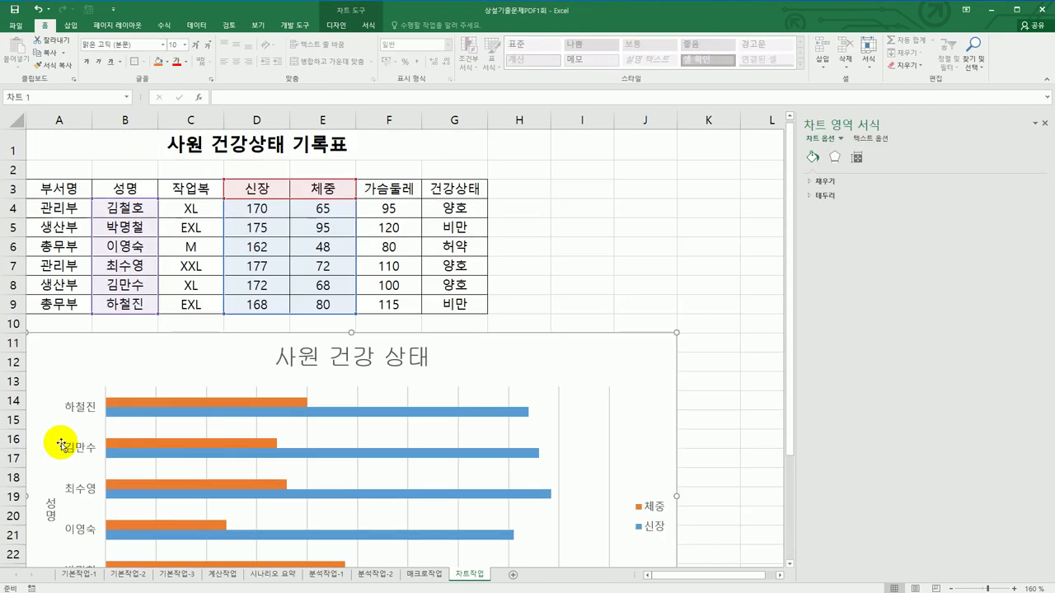
{"action": "scroll", "coordinate": [61, 444], "scroll_direction": "down", "scroll_amount": 1}
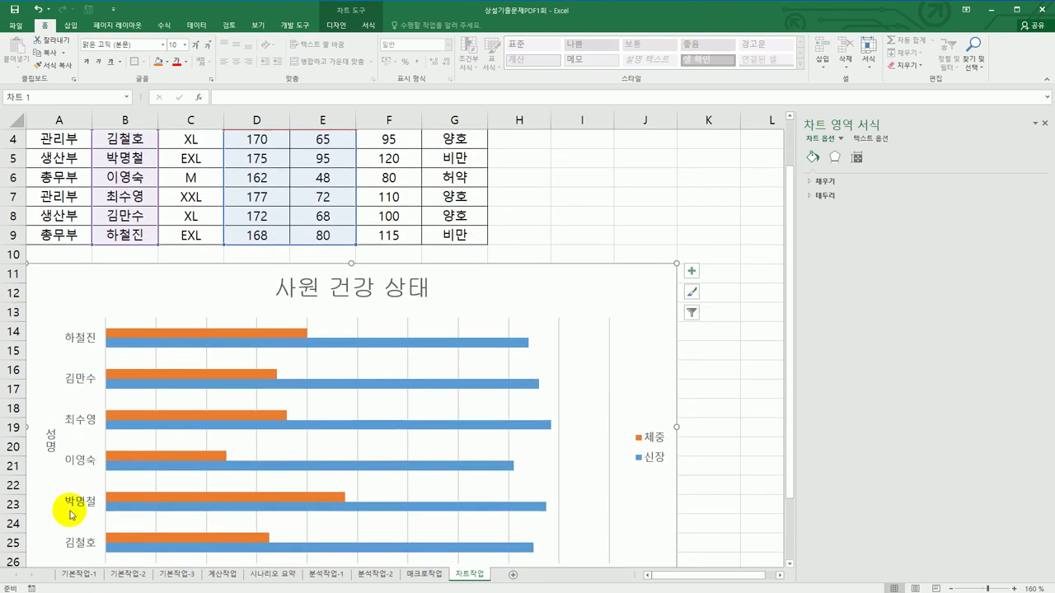
{"action": "scroll", "coordinate": [71, 514], "scroll_direction": "down", "scroll_amount": 1}
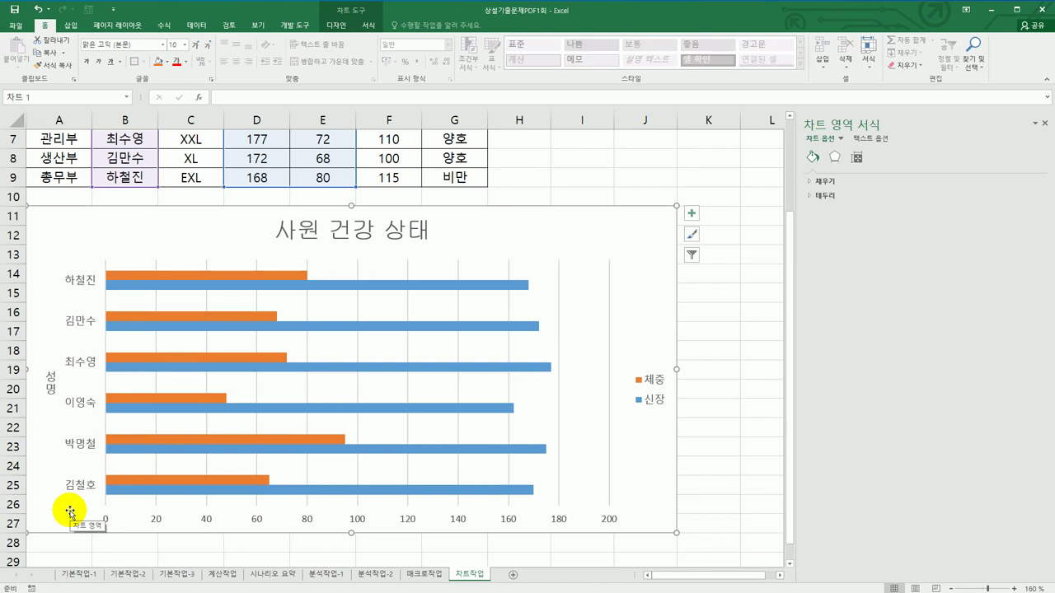
{"action": "left_click", "coordinate": [311, 521]}
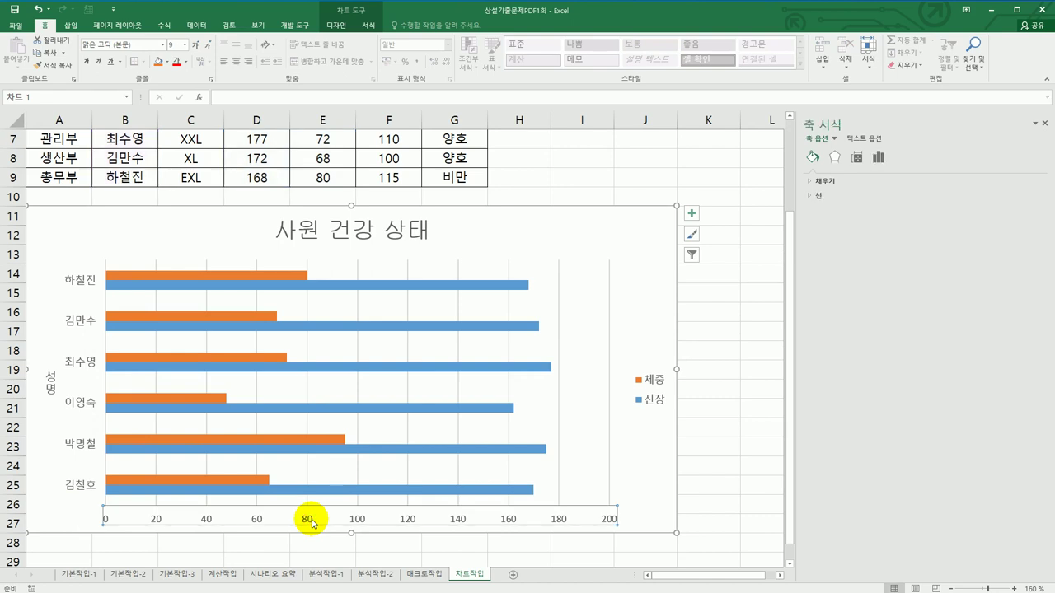
{"action": "left_click", "coordinate": [879, 157]}
{"action": "left_click", "coordinate": [842, 185]}
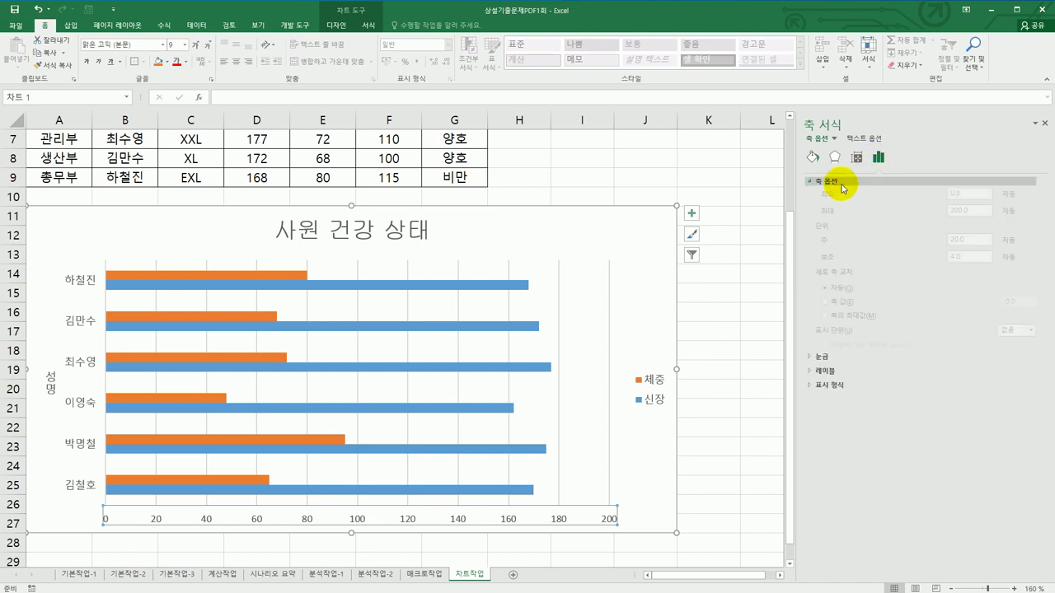
{"action": "left_click", "coordinate": [956, 207]}
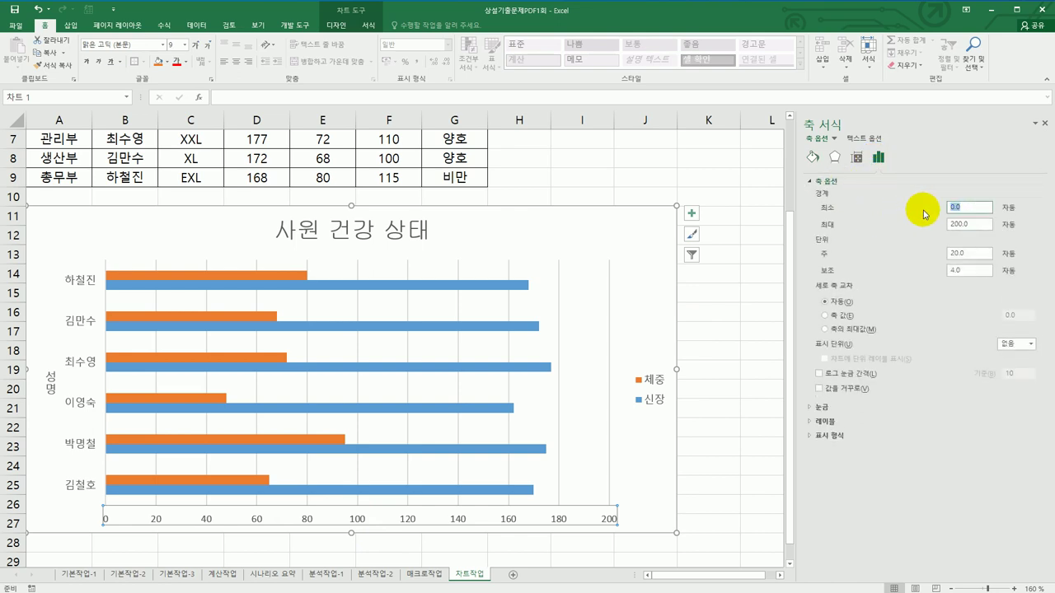
{"action": "type", "text": "40"}
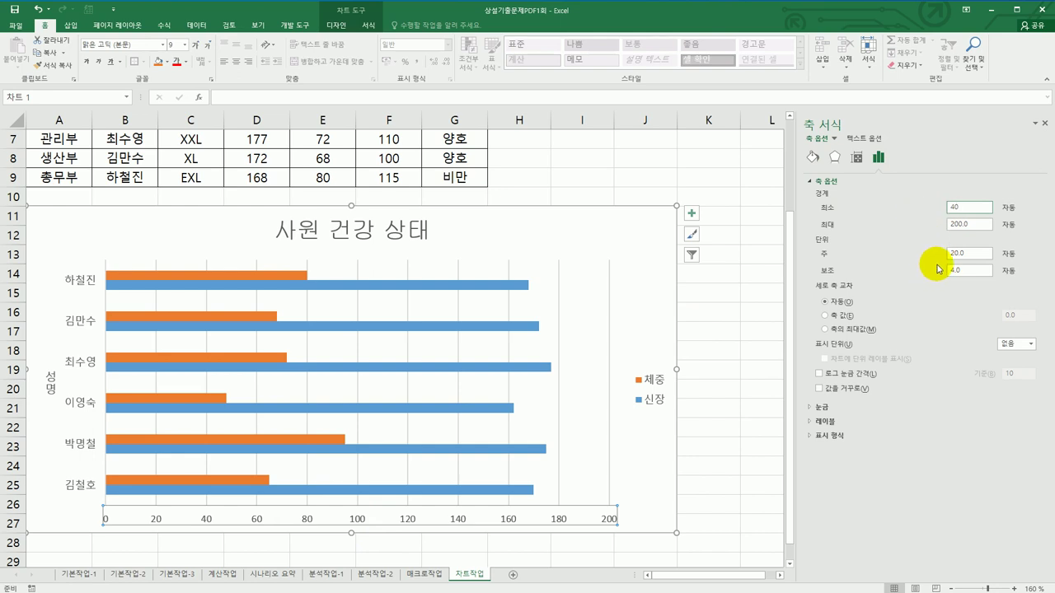
{"action": "left_click_drag", "start_coordinate": [976, 253], "coordinate": [947, 255]}
{"action": "type", "text": "10"}
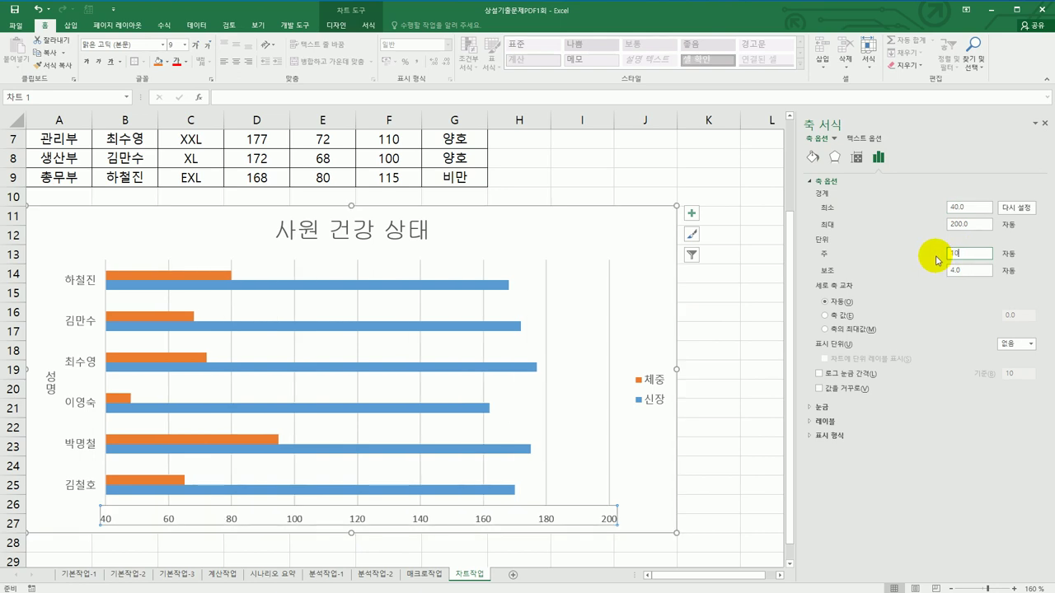
Give the chart area's border rounded corners (둥근 모서리).
{"action": "left_click", "coordinate": [636, 235]}
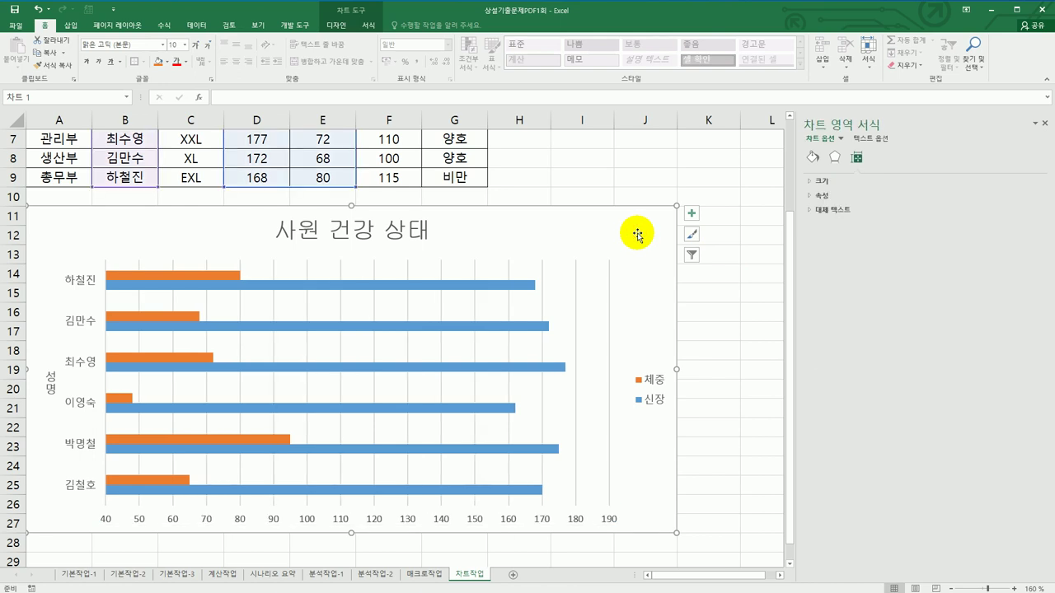
{"action": "left_click", "coordinate": [812, 156]}
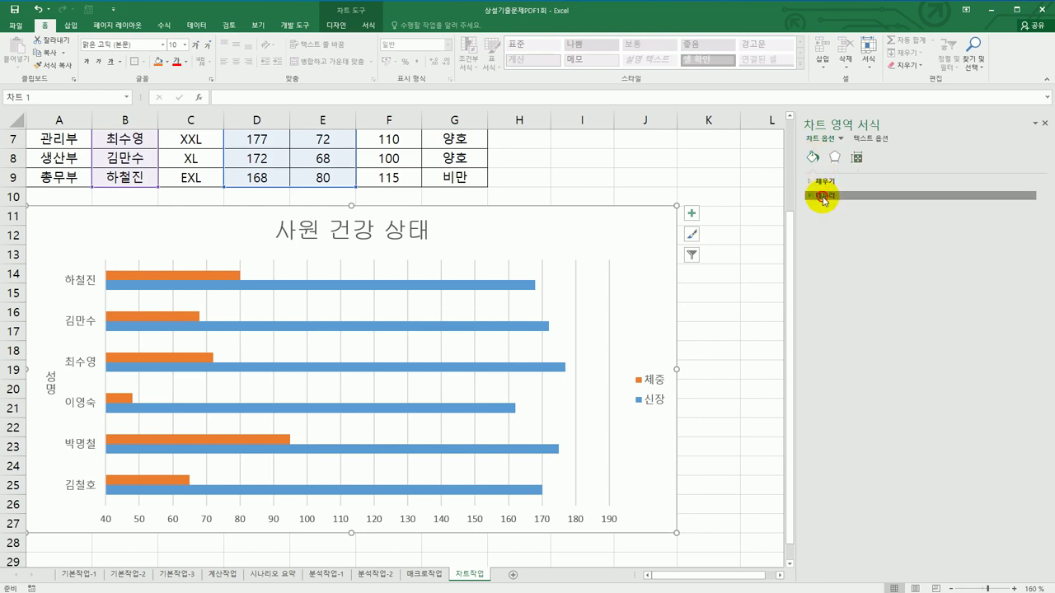
{"action": "left_click", "coordinate": [824, 198]}
{"action": "left_click", "coordinate": [871, 459]}
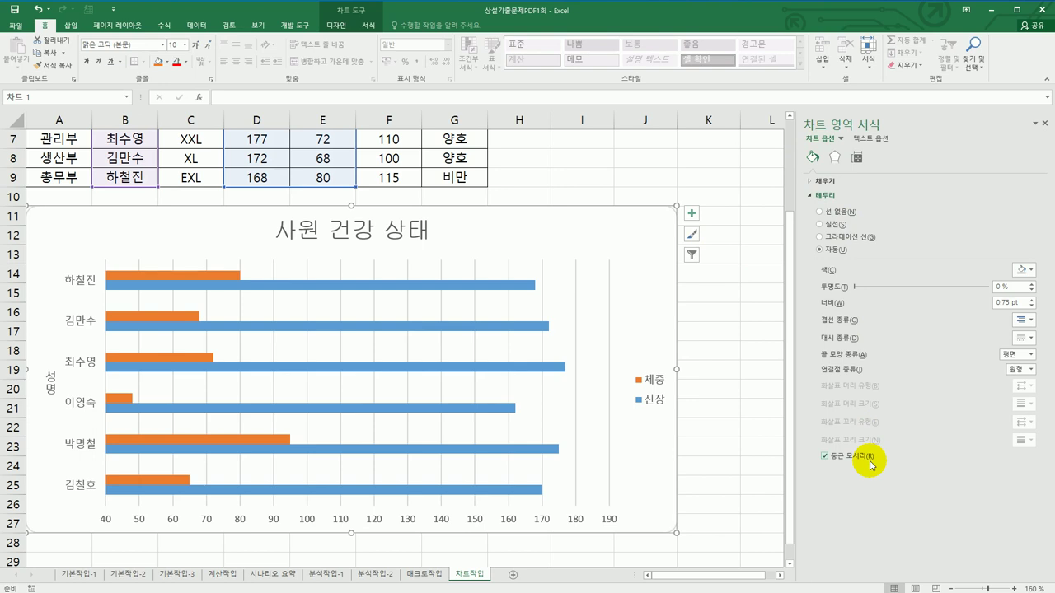
Apply the first 바깥쪽 (outer) shadow preset, cast diagonally at 45°, to the chart area and deselect the chart.
{"action": "left_click", "coordinate": [836, 159]}
{"action": "left_click", "coordinate": [838, 181]}
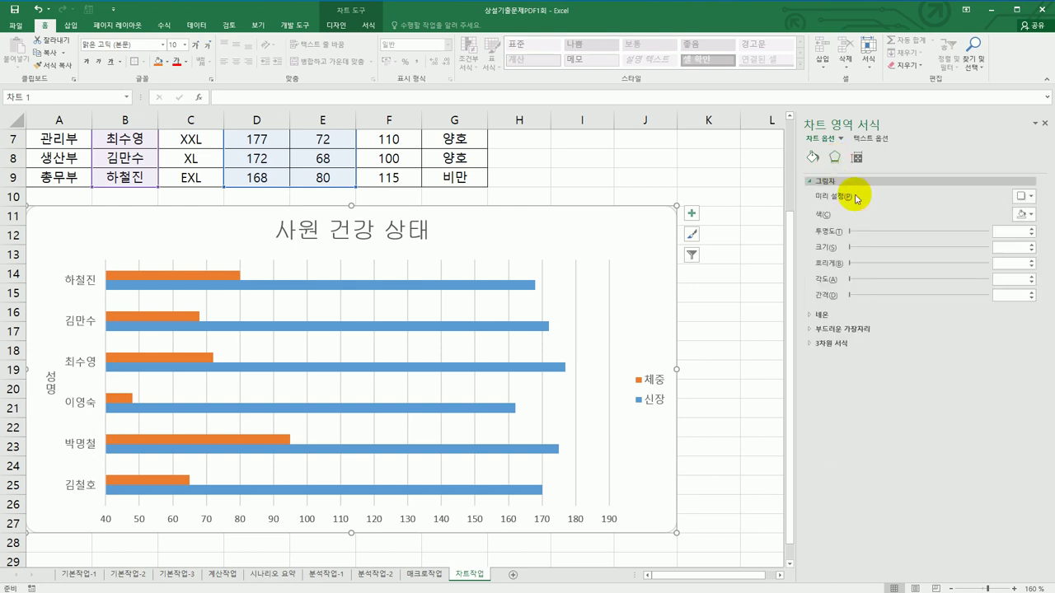
{"action": "left_click", "coordinate": [1030, 197]}
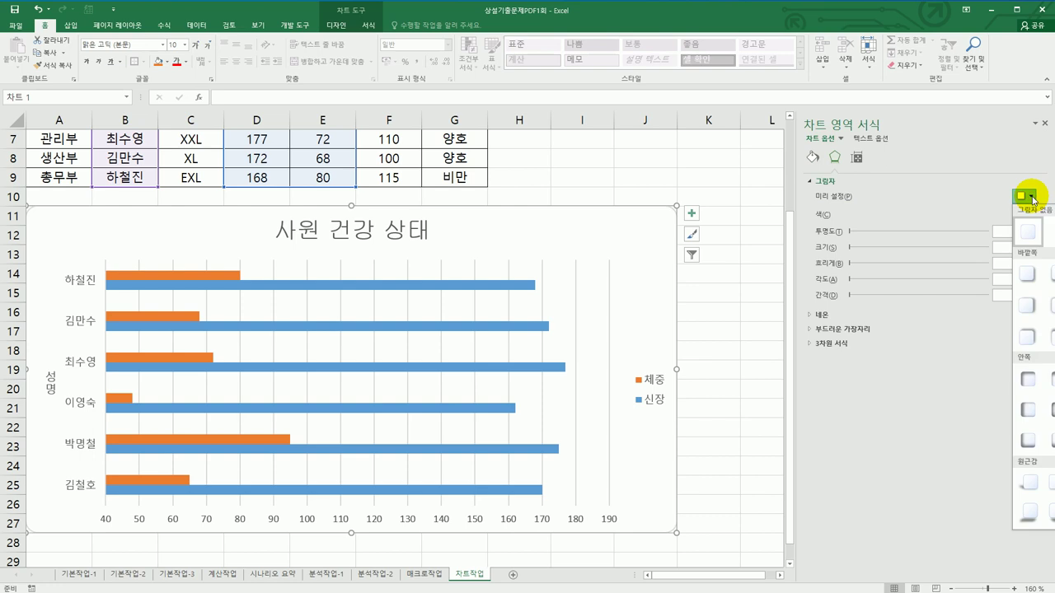
{"action": "left_click", "coordinate": [1030, 275]}
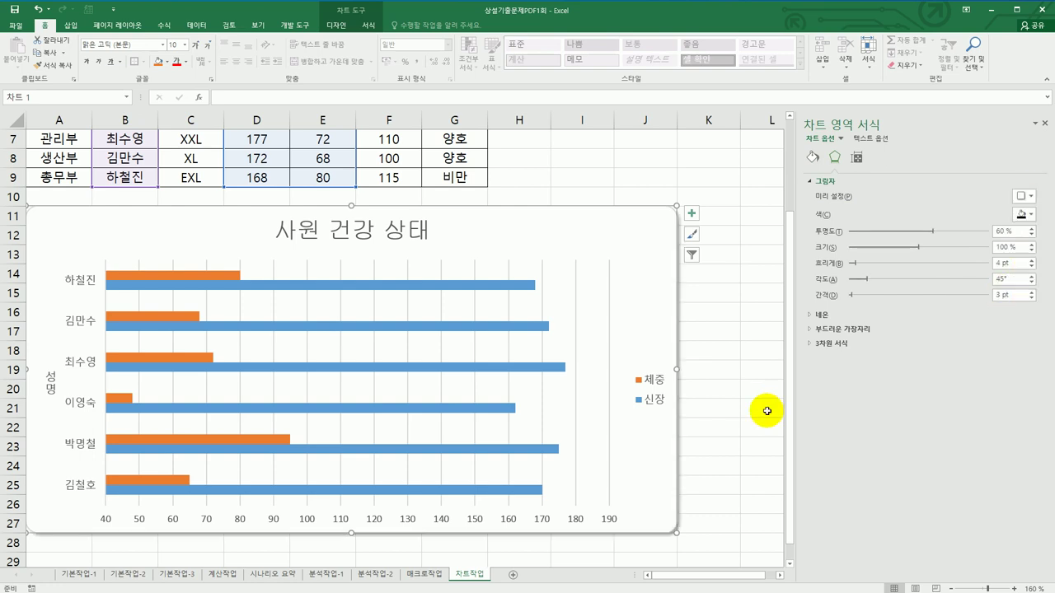
{"action": "left_click", "coordinate": [746, 422]}
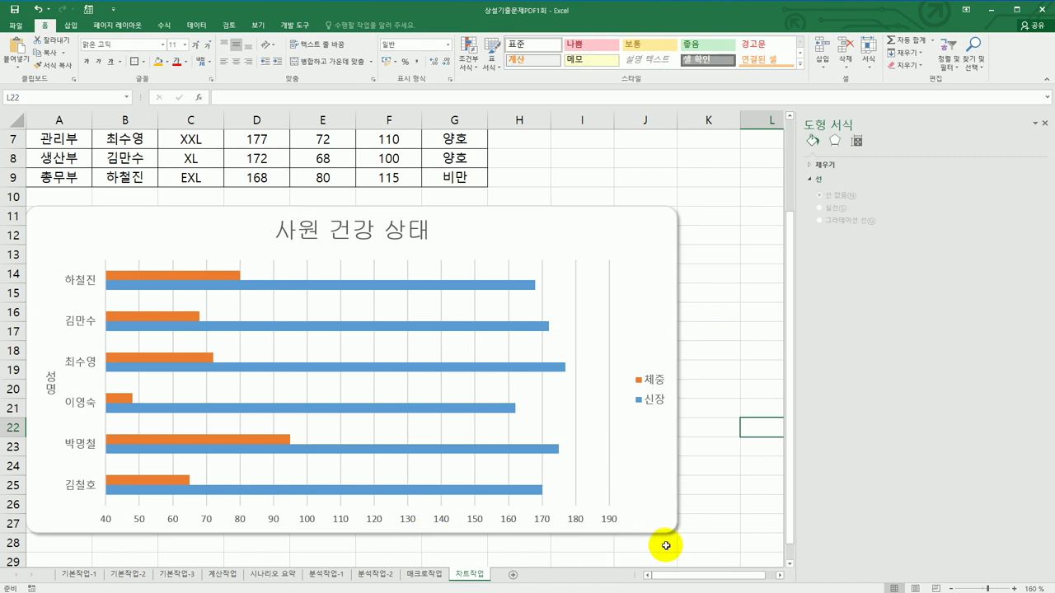
{"action": "left_click", "coordinate": [724, 517]}
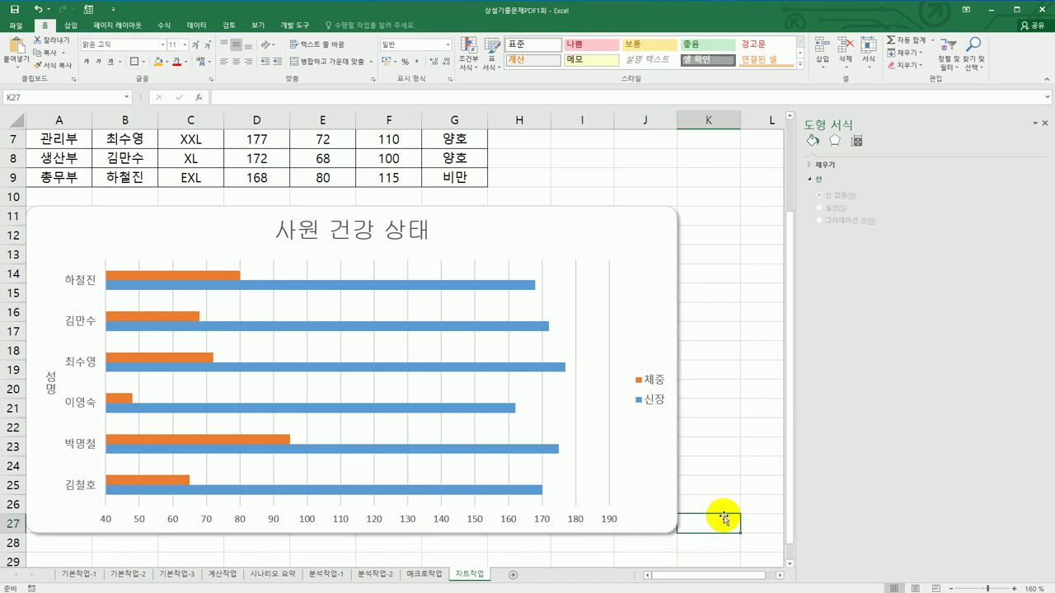